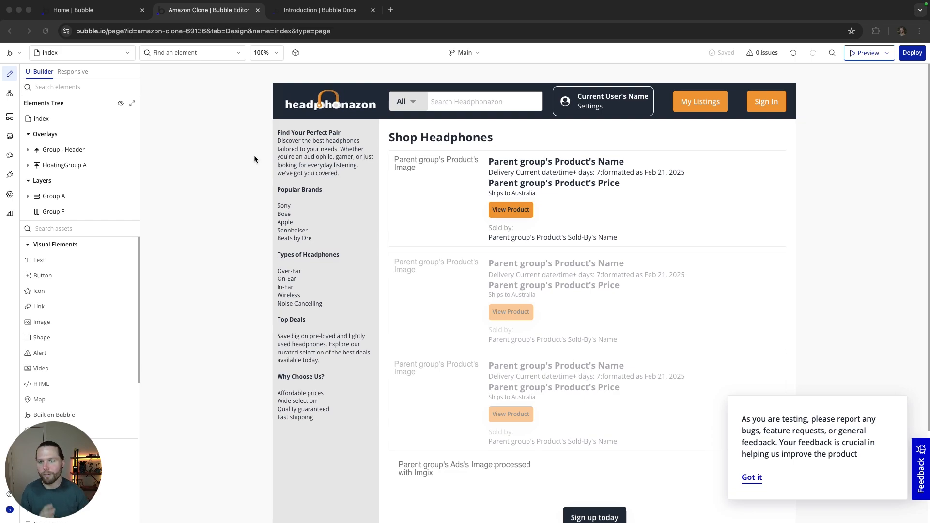
# Switch to the Bubble Docs and read the Native mobile apps overview with its Quick Start Guide.
pyautogui.click(330, 11)
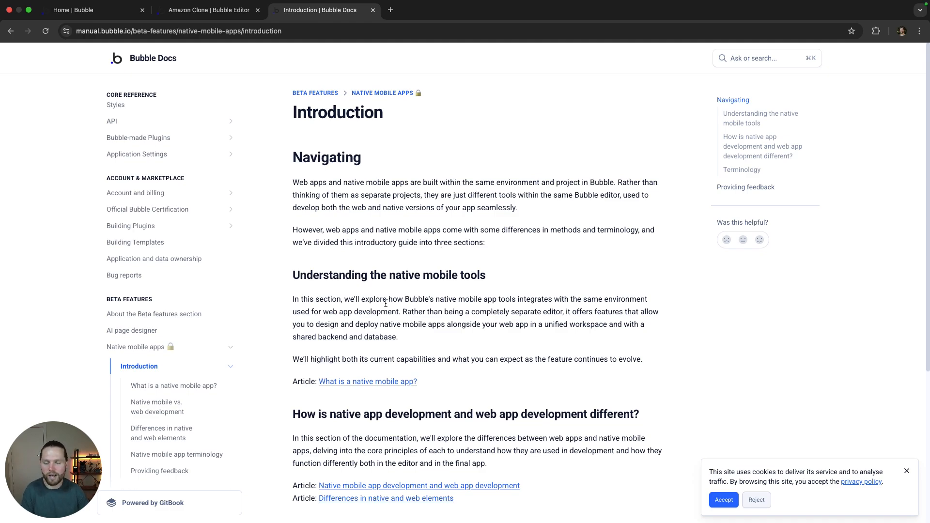
pyautogui.click(138, 347)
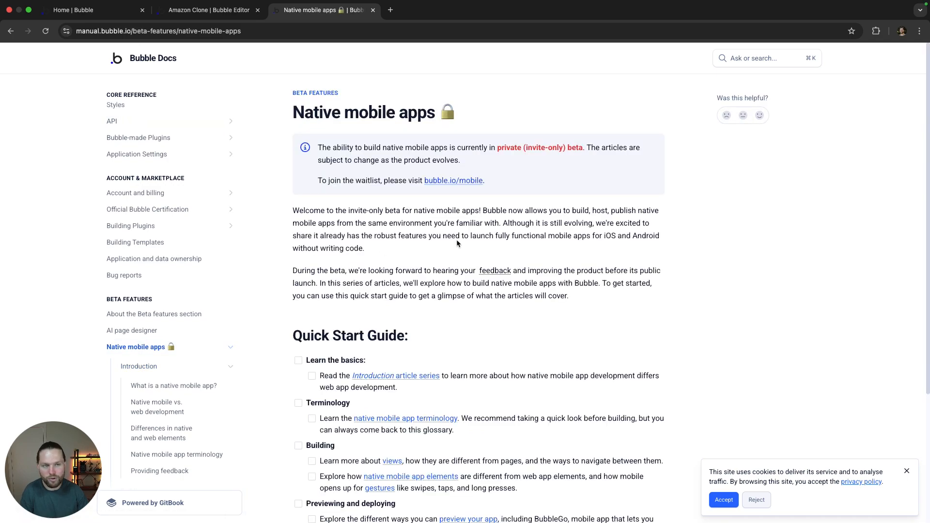
pyautogui.scroll(-1, 480, 240)
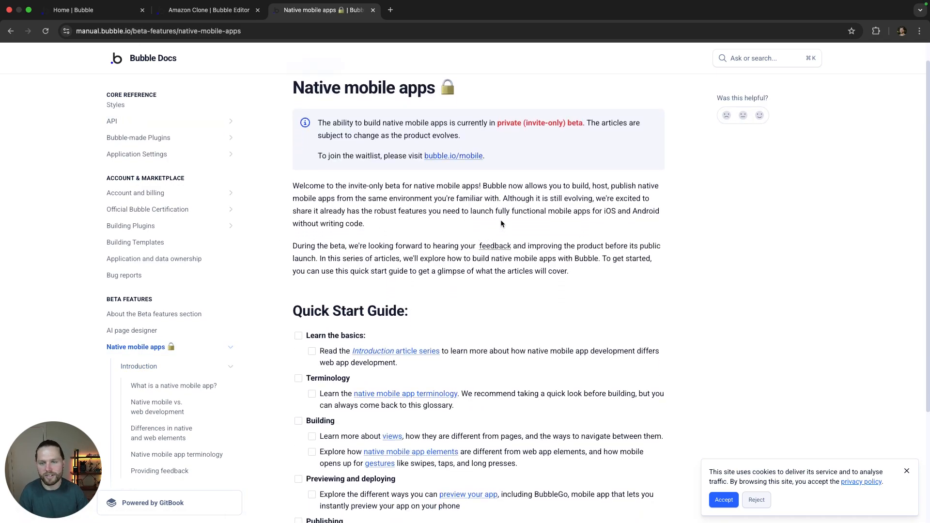
pyautogui.scroll(3, 501, 220)
pyautogui.scroll(-6, 509, 218)
pyautogui.scroll(4, 564, 232)
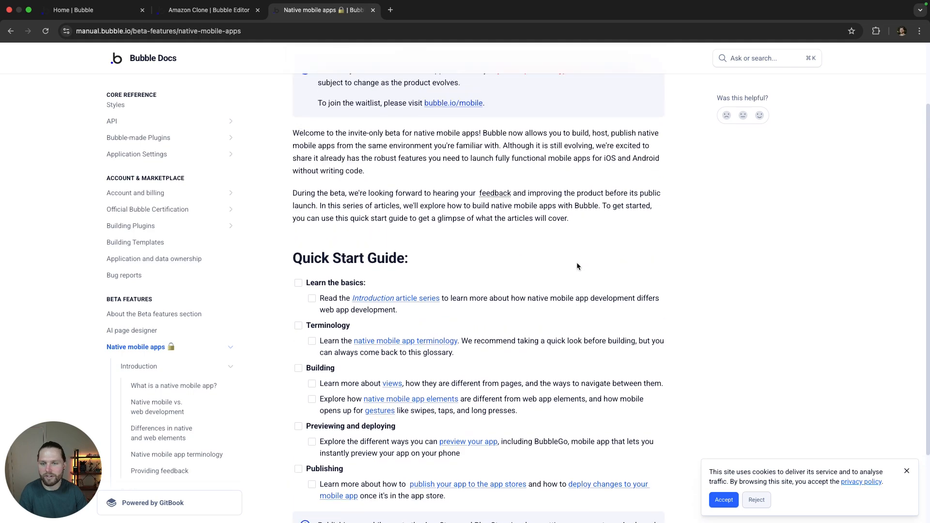
# Read the "What is a native mobile app?" article in the Introduction section of the docs.
pyautogui.click(163, 371)
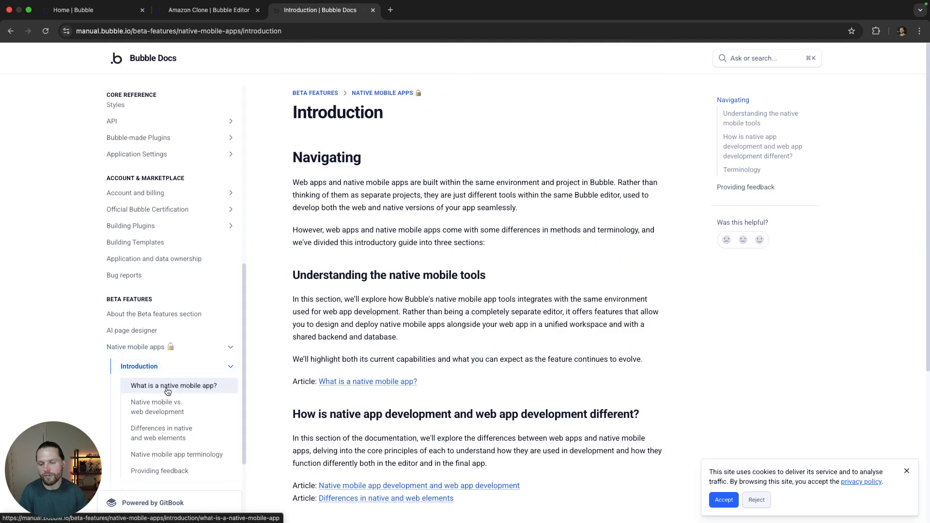
pyautogui.click(166, 387)
pyautogui.scroll(-6, 420, 328)
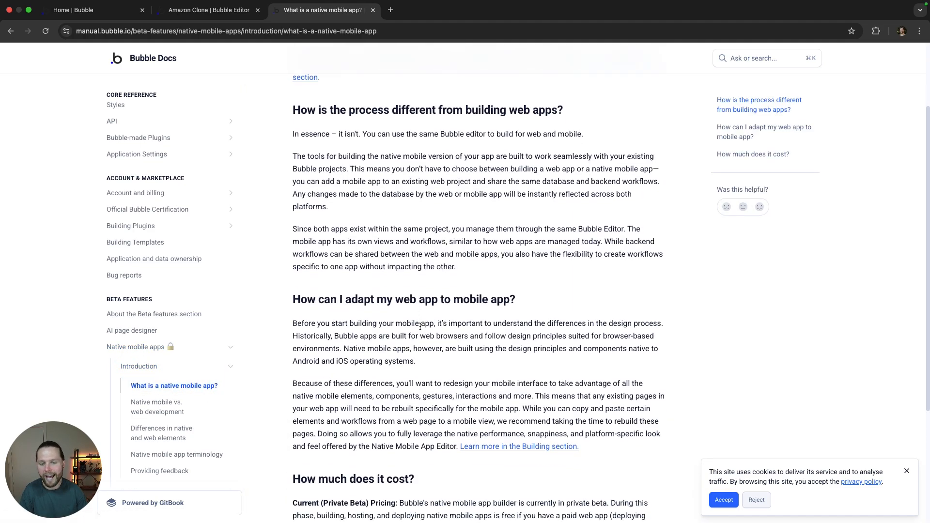
pyautogui.scroll(3, 446, 368)
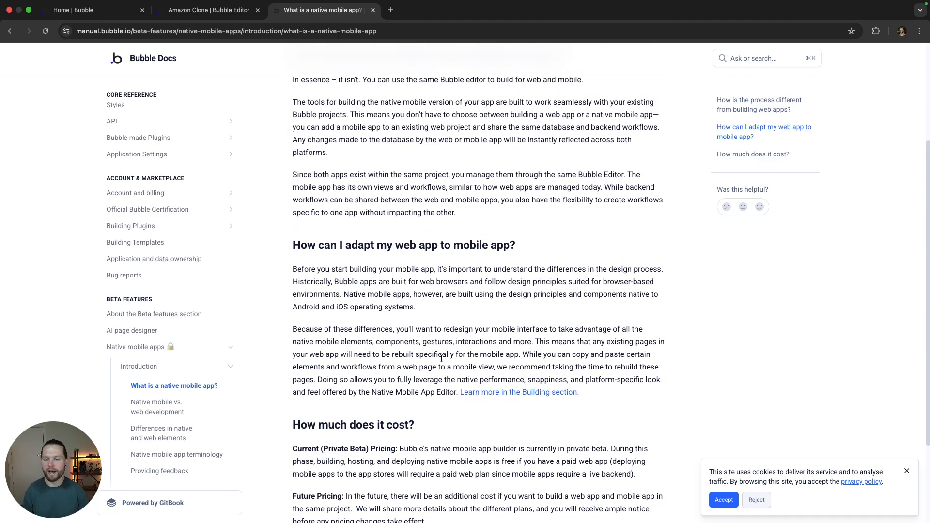
# Read through the "Native mobile vs. web development" article, including its native mobile applications section.
pyautogui.click(161, 411)
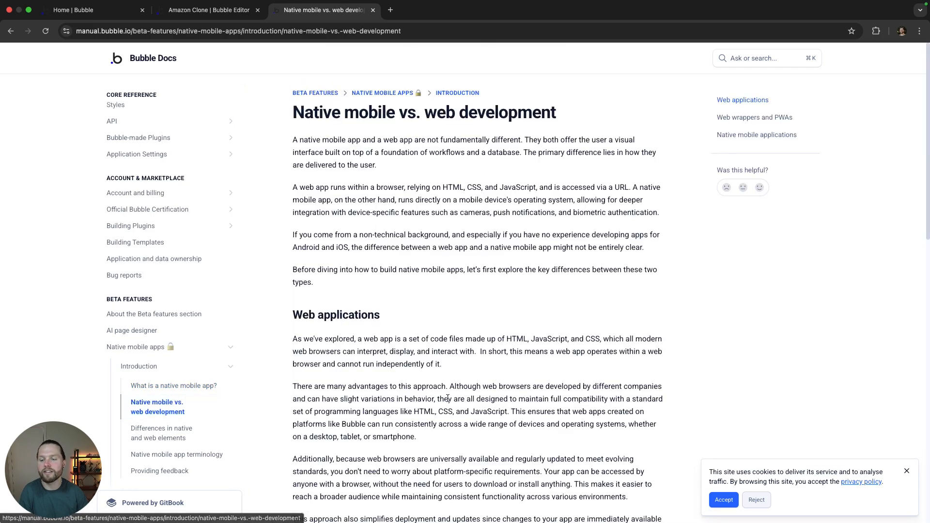
pyautogui.scroll(-15, 532, 244)
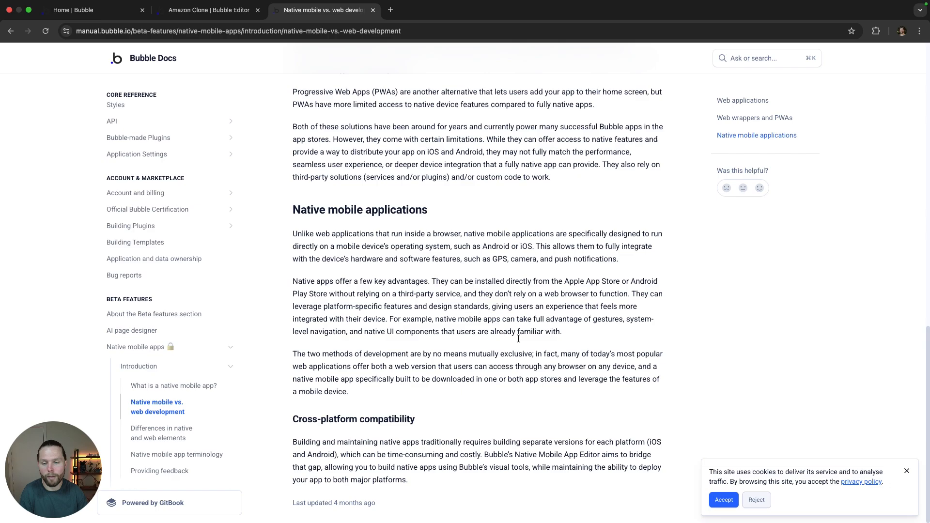
pyautogui.scroll(15, 519, 339)
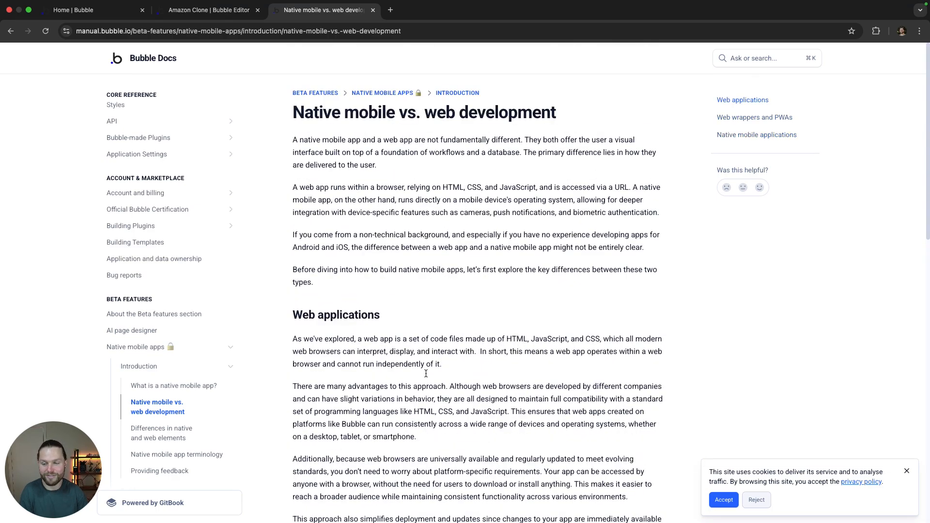
# Read the "Differences in native and web elements" article on views, navigation types and sheets.
pyautogui.click(167, 434)
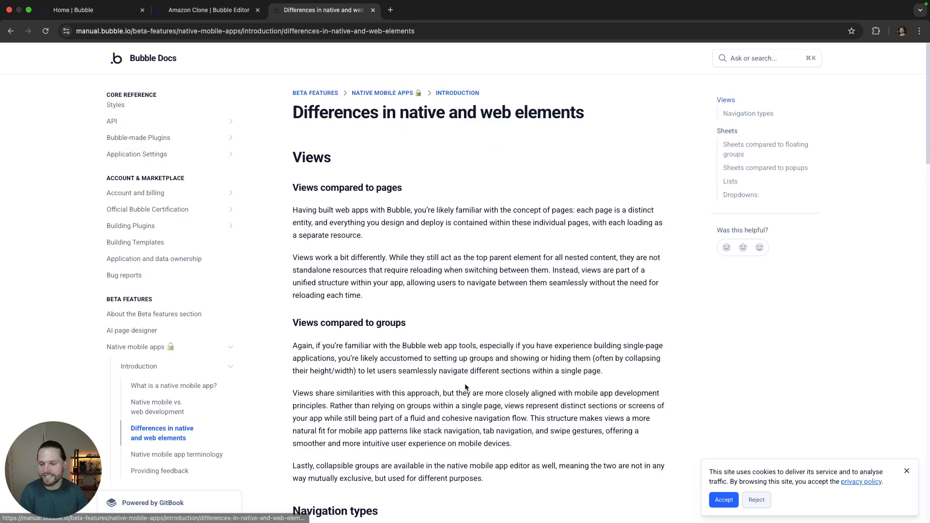
pyautogui.scroll(-10, 451, 324)
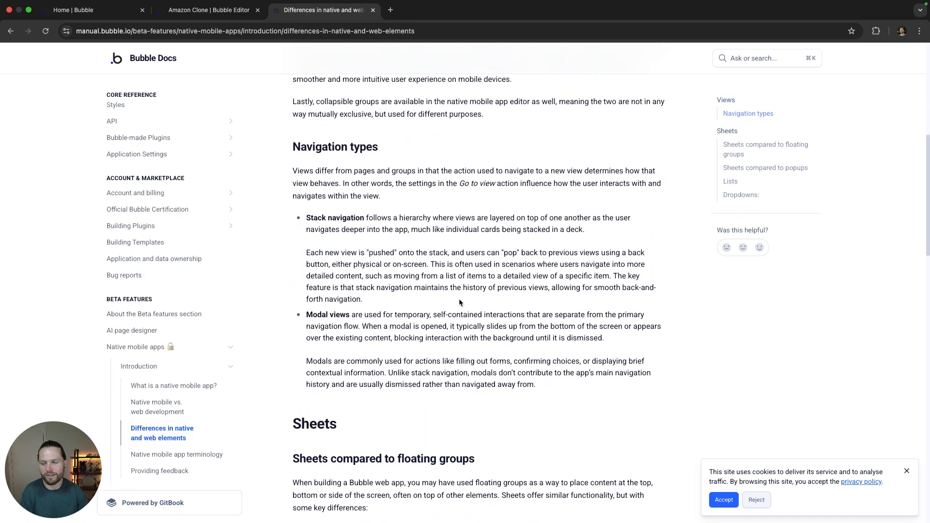
pyautogui.scroll(-3, 459, 299)
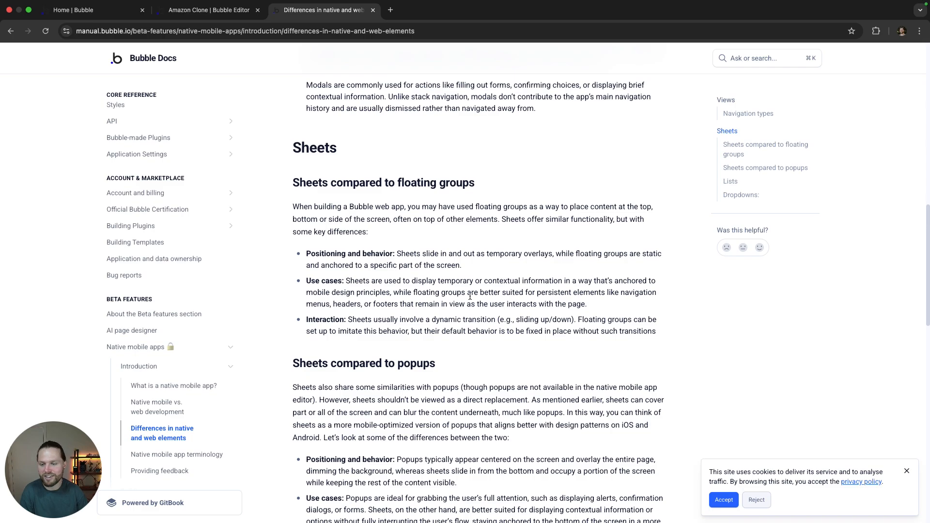
# Look through the term definitions in the "Native mobile app terminology" article.
pyautogui.click(211, 455)
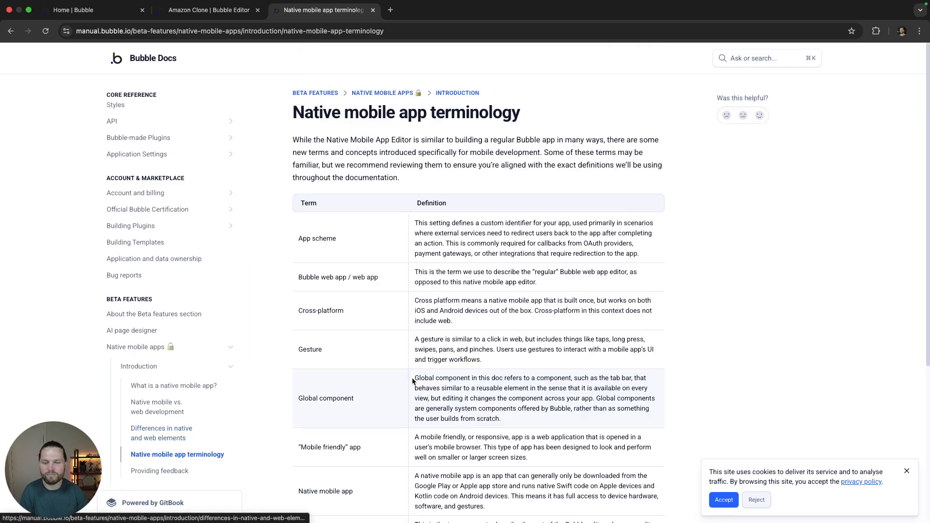
pyautogui.scroll(-5, 481, 313)
pyautogui.scroll(5, 331, 389)
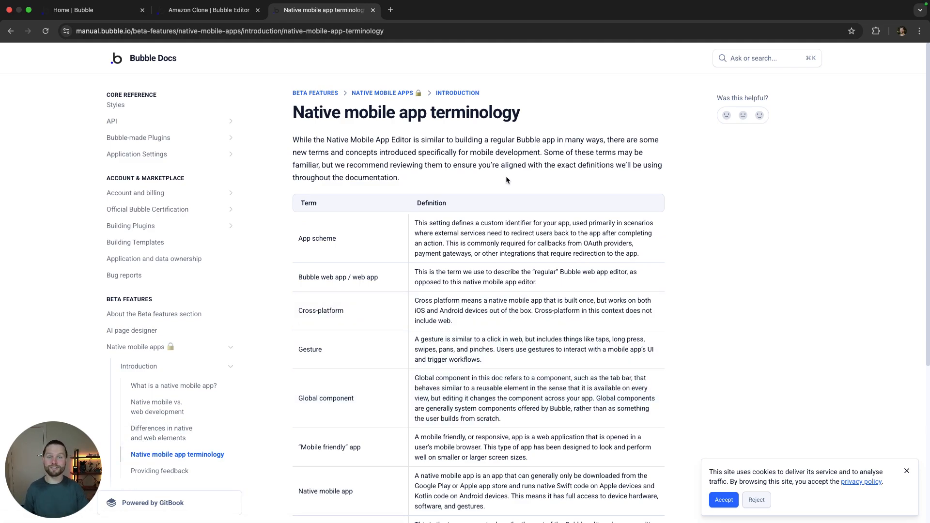
# Return to the Amazon Clone app in the Bubble Editor and examine its Mobile settings for general, Apple and Android deployment.
pyautogui.click(235, 12)
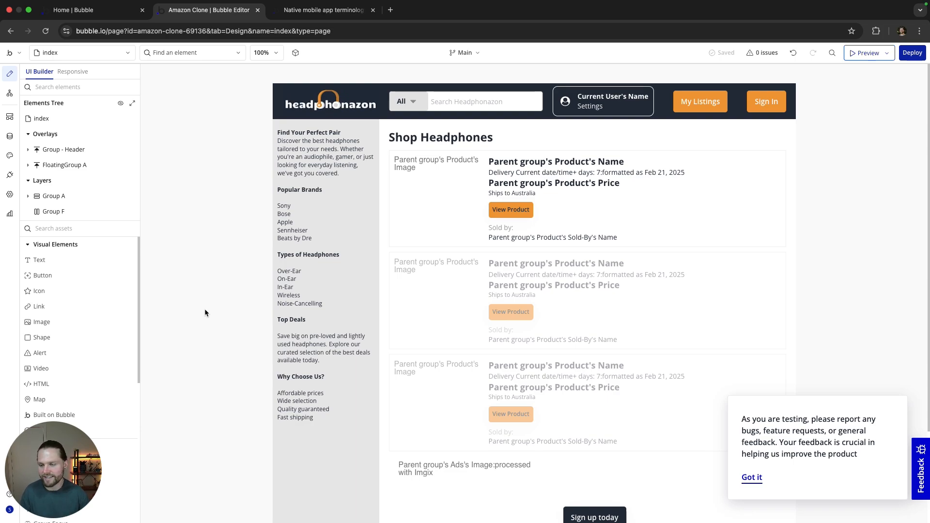
pyautogui.click(10, 194)
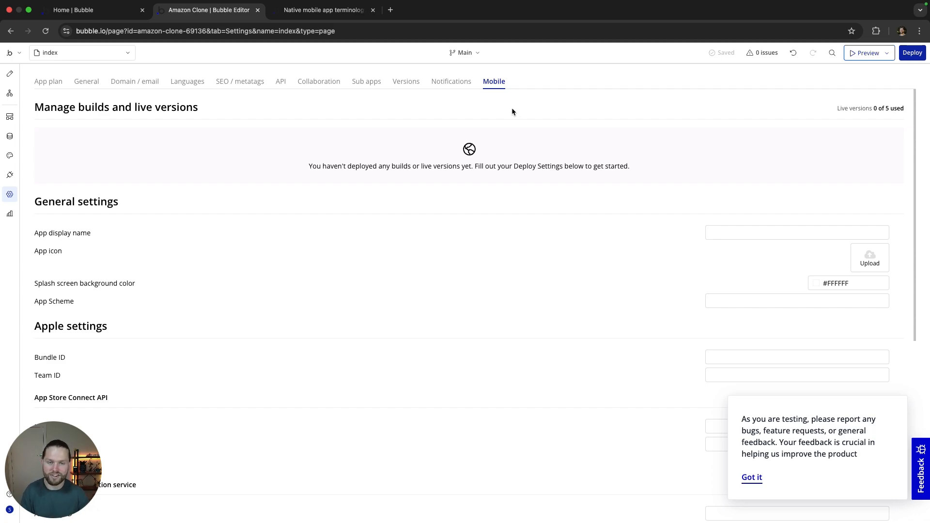
pyautogui.scroll(-1, 508, 209)
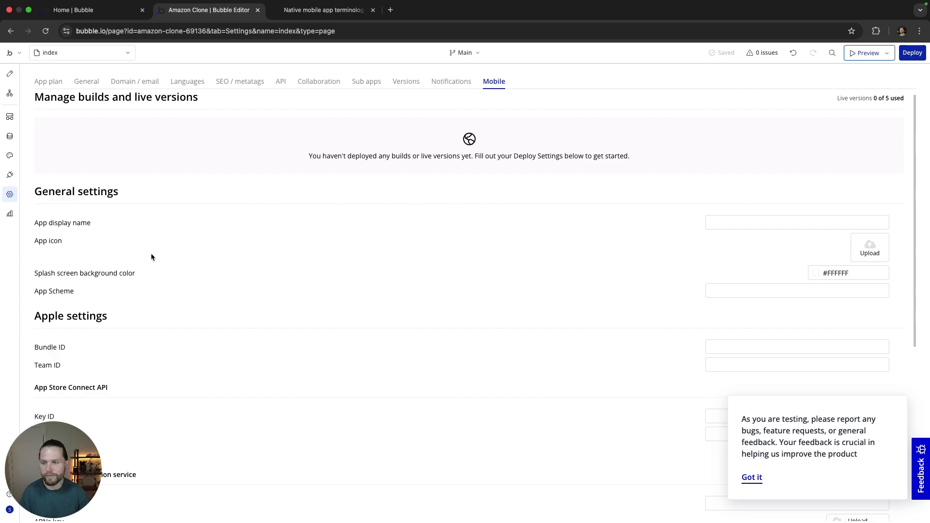
pyautogui.scroll(-5, 164, 247)
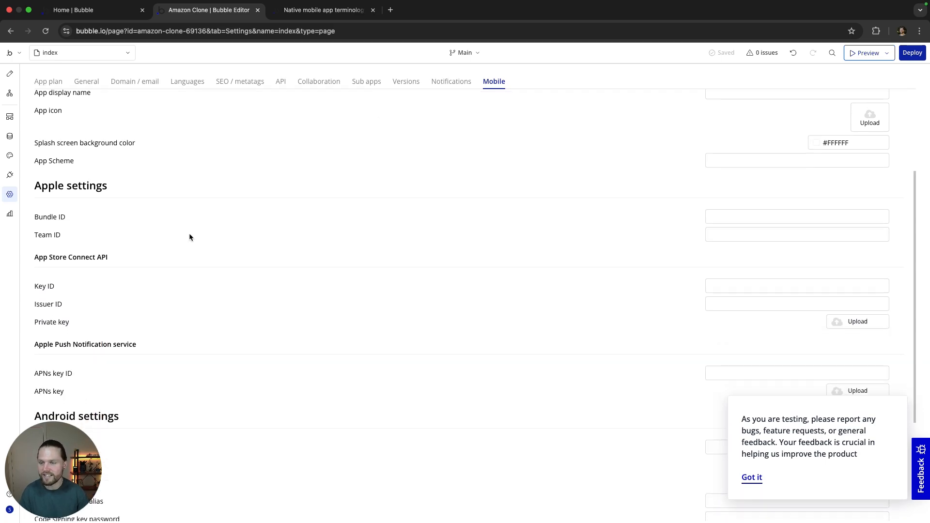
pyautogui.scroll(-3, 190, 235)
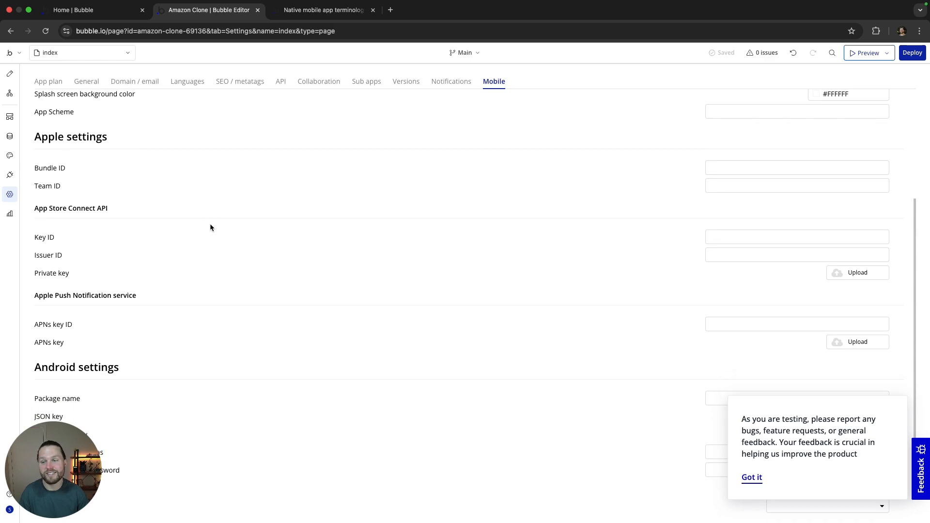
pyautogui.scroll(-2, 215, 226)
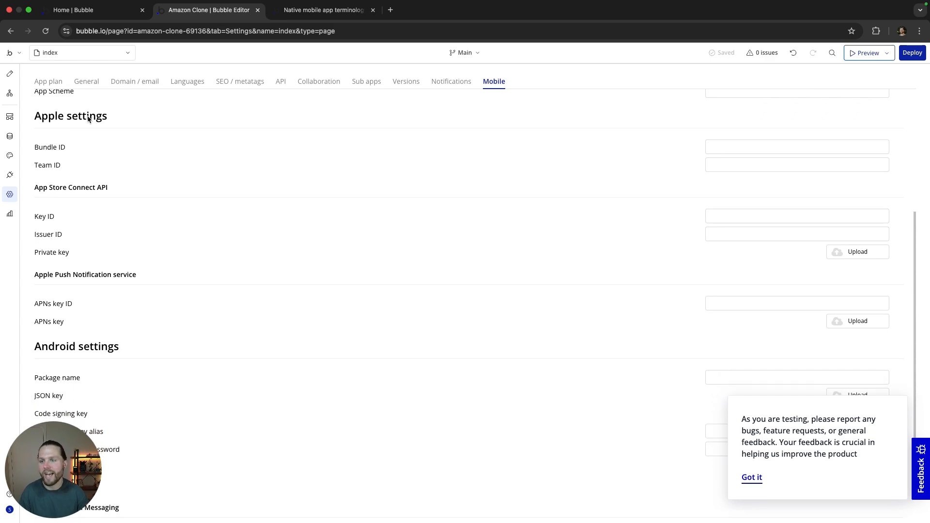
pyautogui.scroll(-4, 88, 119)
pyautogui.scroll(3, 487, 303)
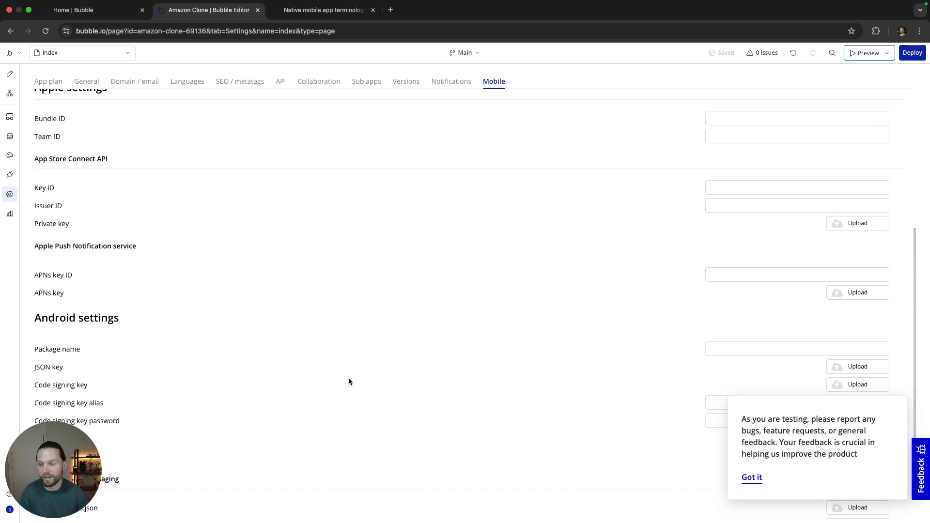
pyautogui.scroll(-3, 349, 381)
pyautogui.scroll(12, 438, 347)
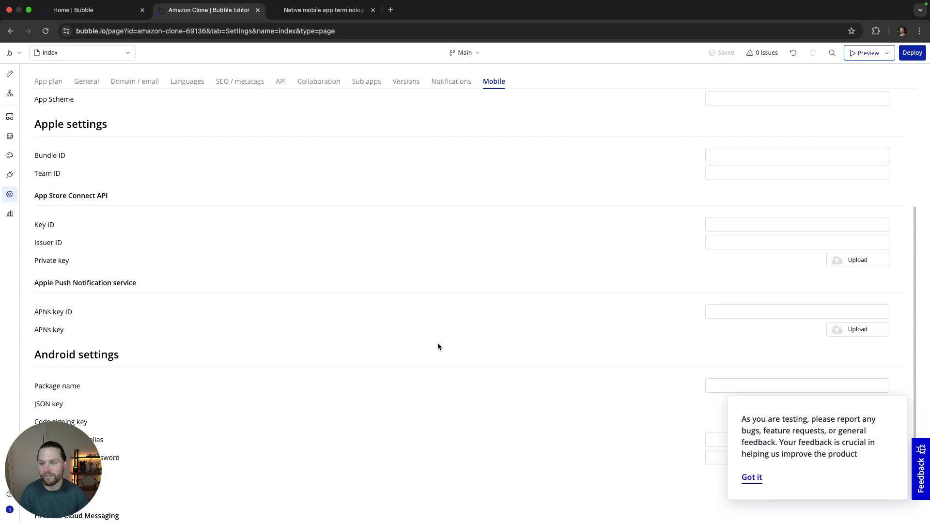
pyautogui.scroll(1, 417, 371)
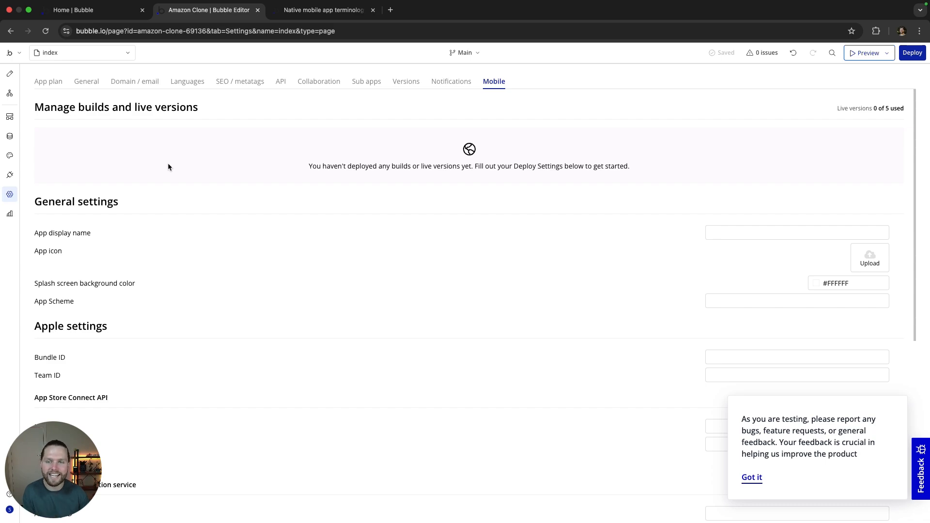
# Review the app's General settings and its Domain / email settings.
pyautogui.click(50, 81)
pyautogui.click(86, 81)
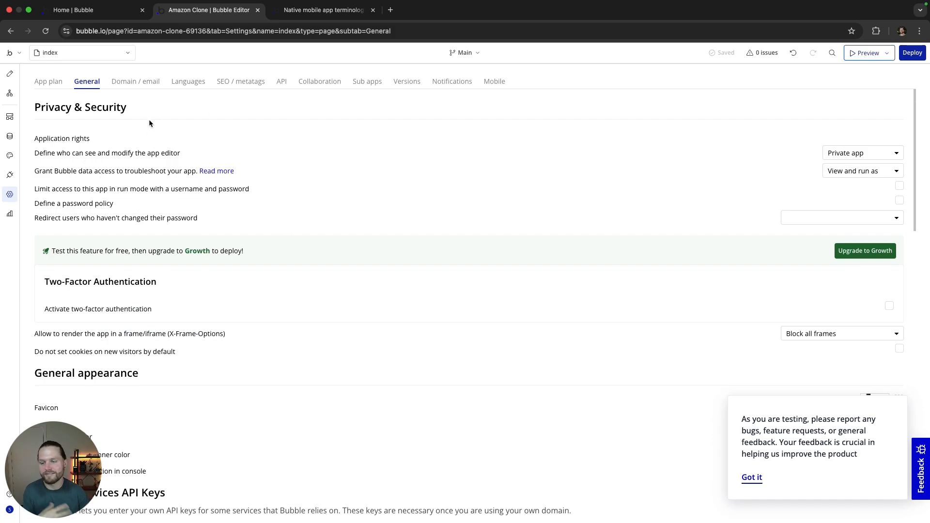
pyautogui.click(145, 82)
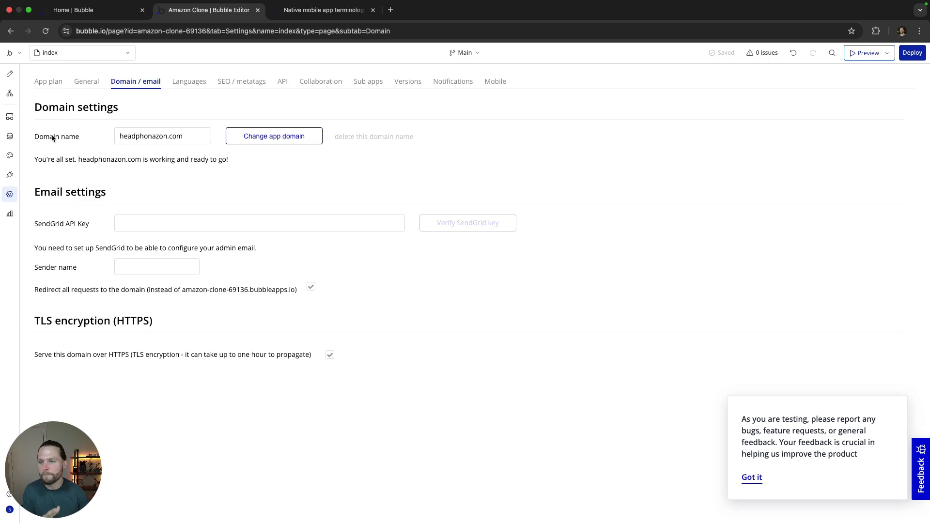
# Review the fields of the database's data types, from Ads and Comments through to Product and User.
pyautogui.click(9, 136)
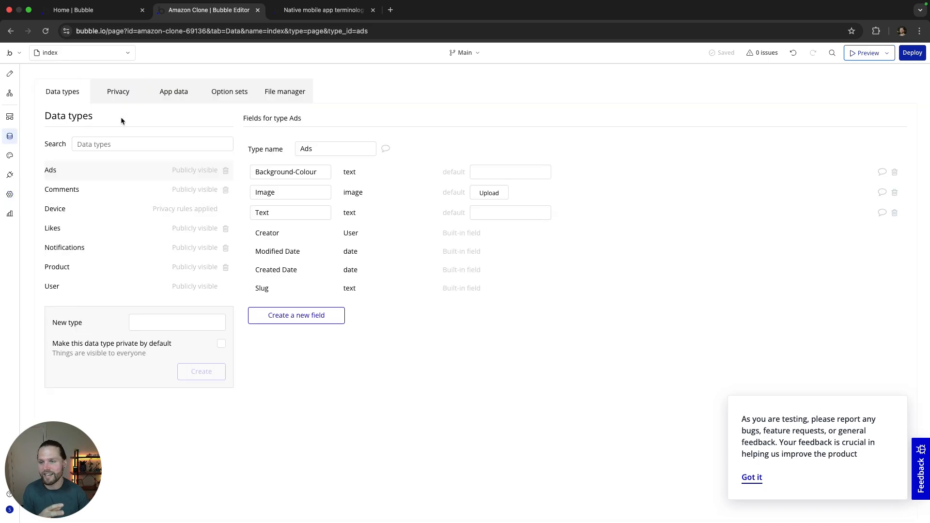
pyautogui.click(89, 189)
pyautogui.click(92, 209)
pyautogui.click(90, 227)
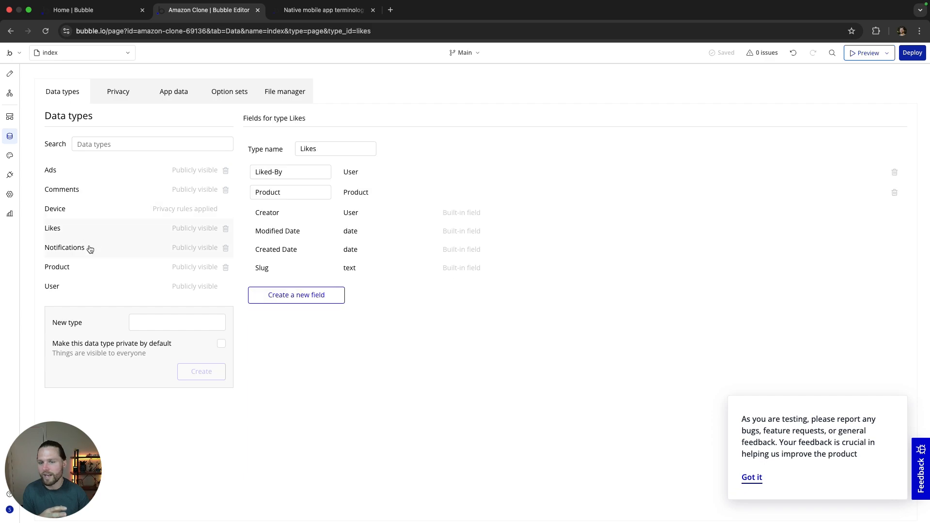
pyautogui.click(90, 247)
pyautogui.click(93, 267)
pyautogui.click(94, 286)
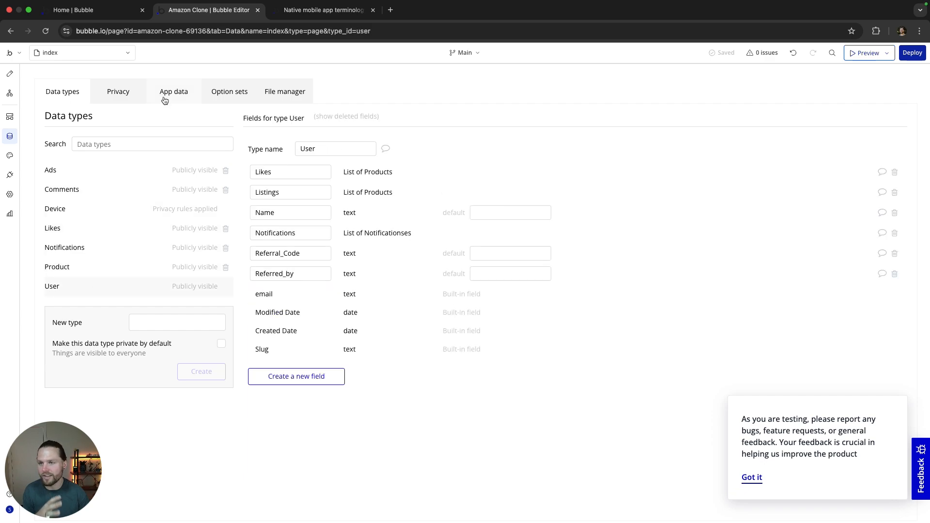
# View the stored entries for All Products in the app data.
pyautogui.click(166, 96)
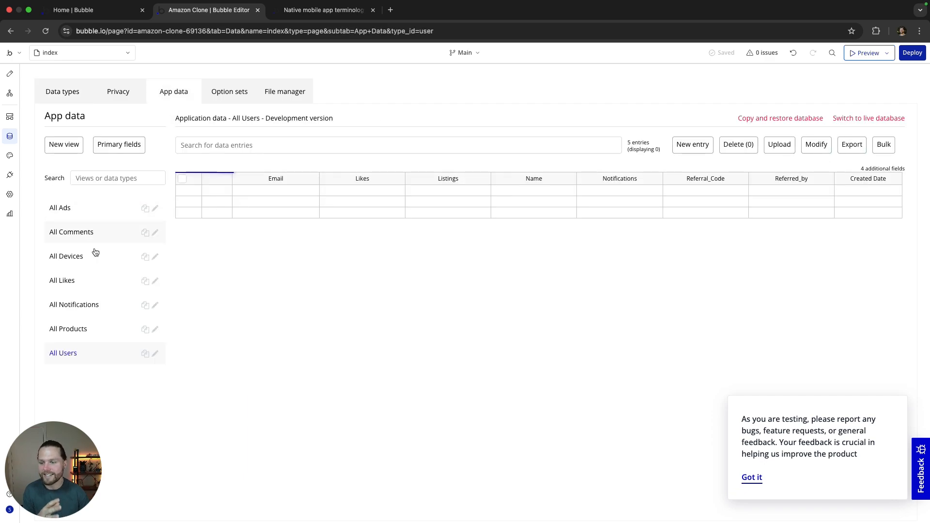
pyautogui.click(72, 329)
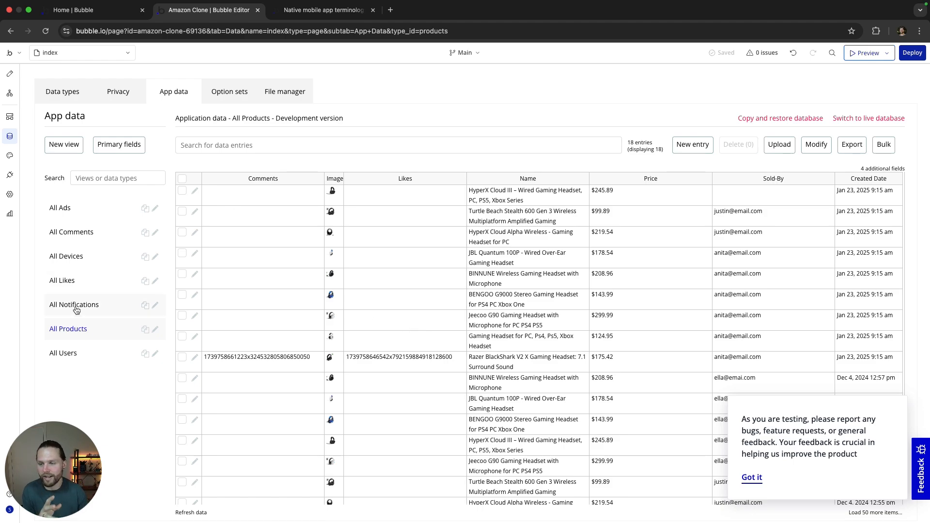
# Return to the data type definitions and compare the fields of the Notifications and Device types.
pyautogui.click(62, 91)
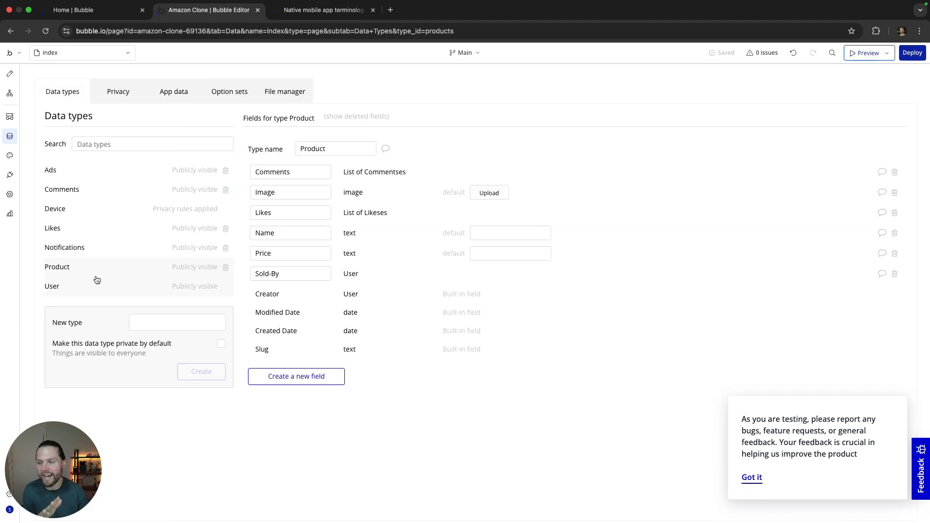
pyautogui.click(95, 248)
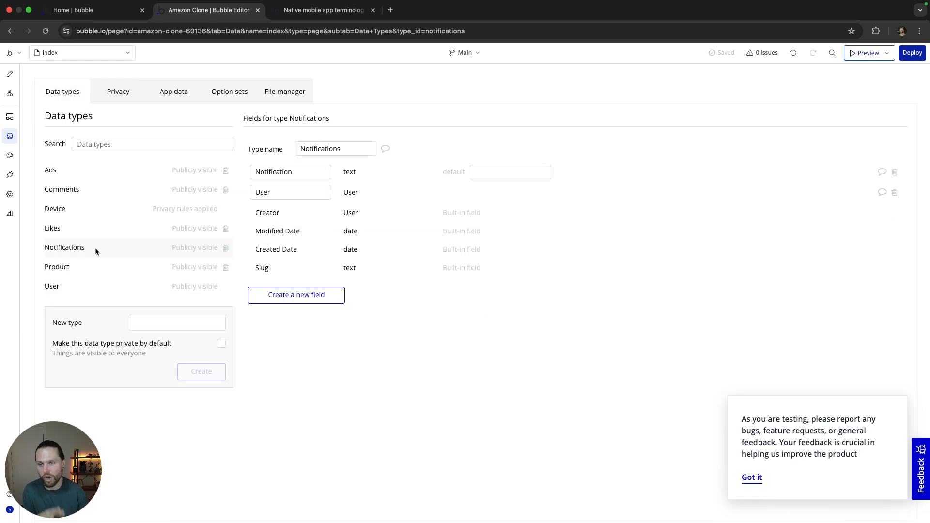
pyautogui.click(98, 209)
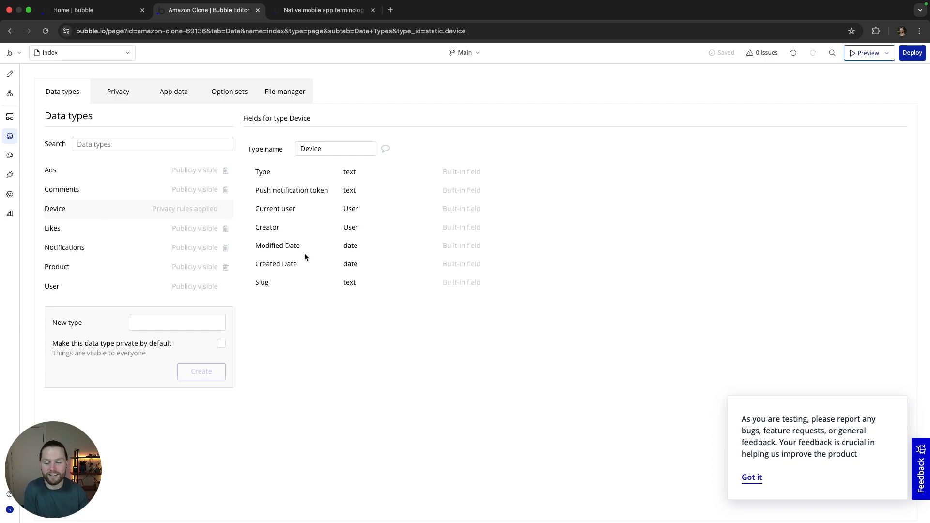
pyautogui.click(107, 252)
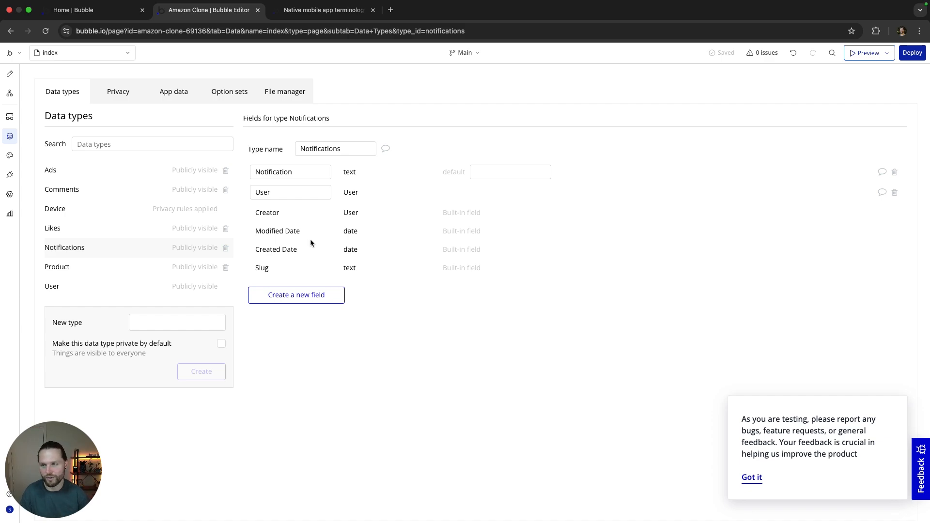
# Look through the app's element styles, installed plugins, backend workflows and the index page's workflows.
pyautogui.click(10, 155)
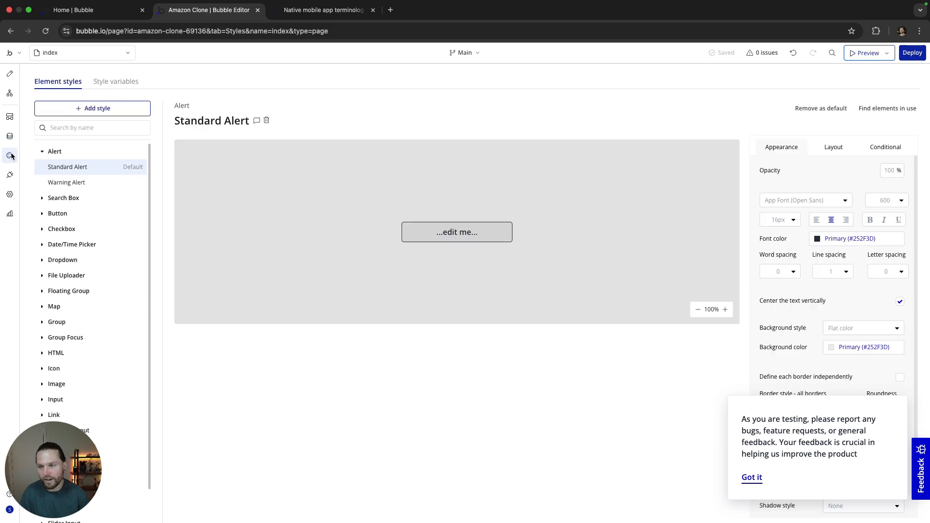
pyautogui.click(9, 175)
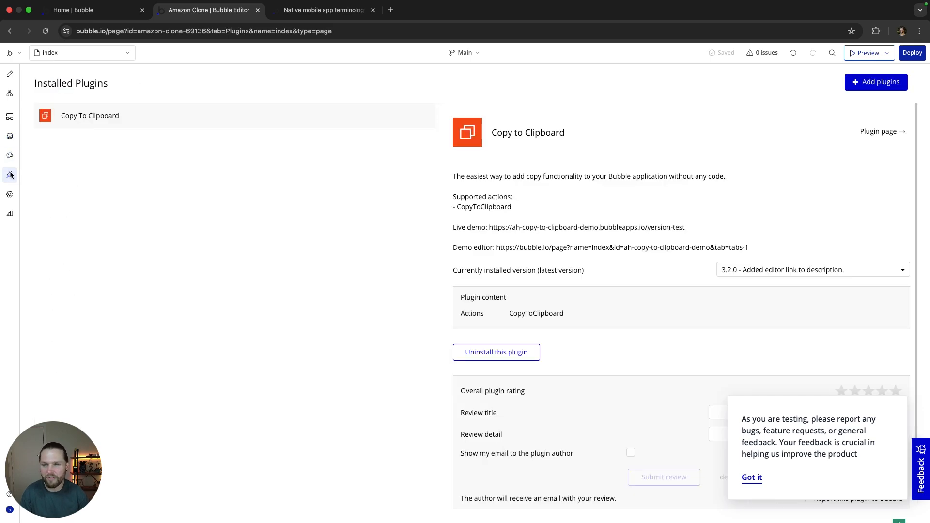
pyautogui.click(10, 156)
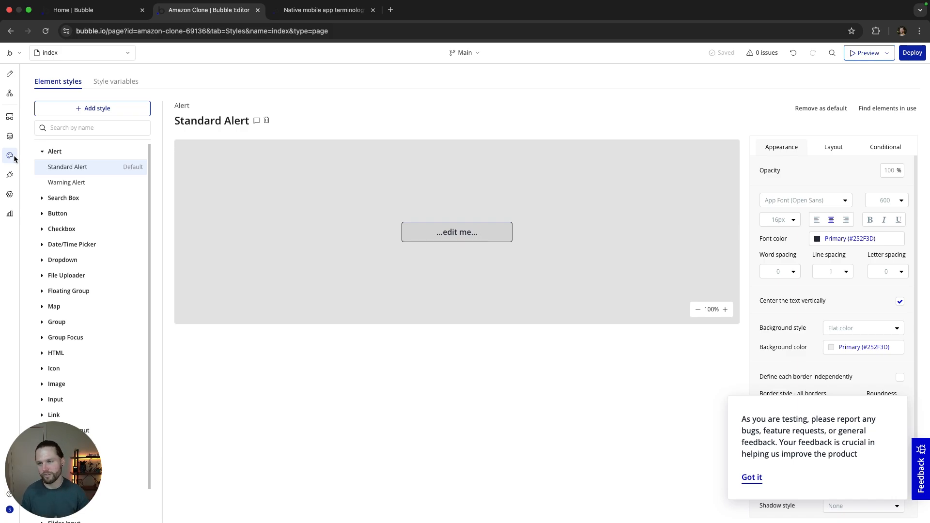
pyautogui.click(10, 118)
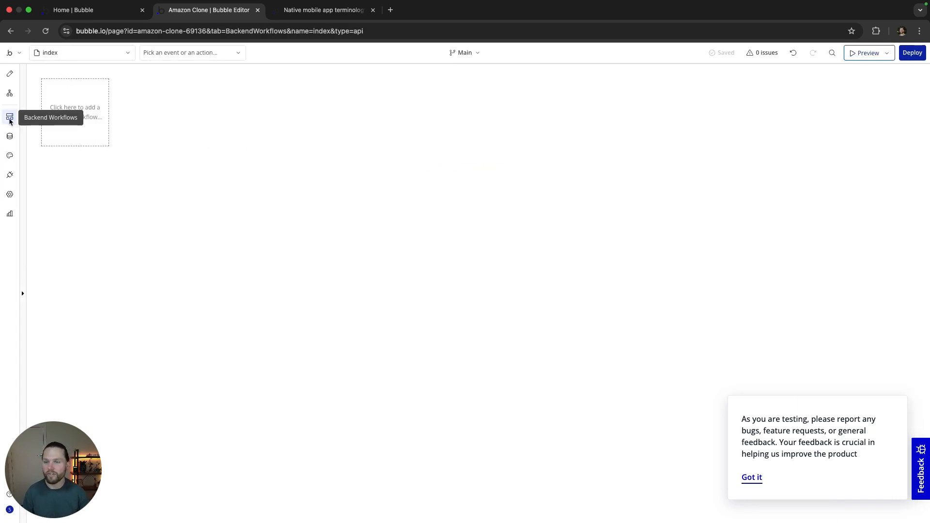
pyautogui.click(9, 93)
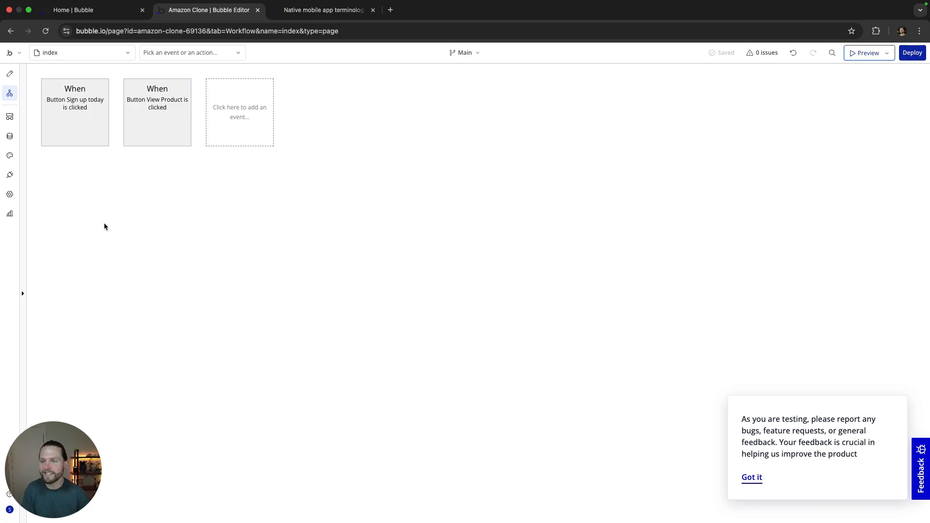
# Go back to the index page's design, view the list of mobile views and pages, and open the mobile Home view.
pyautogui.click(10, 75)
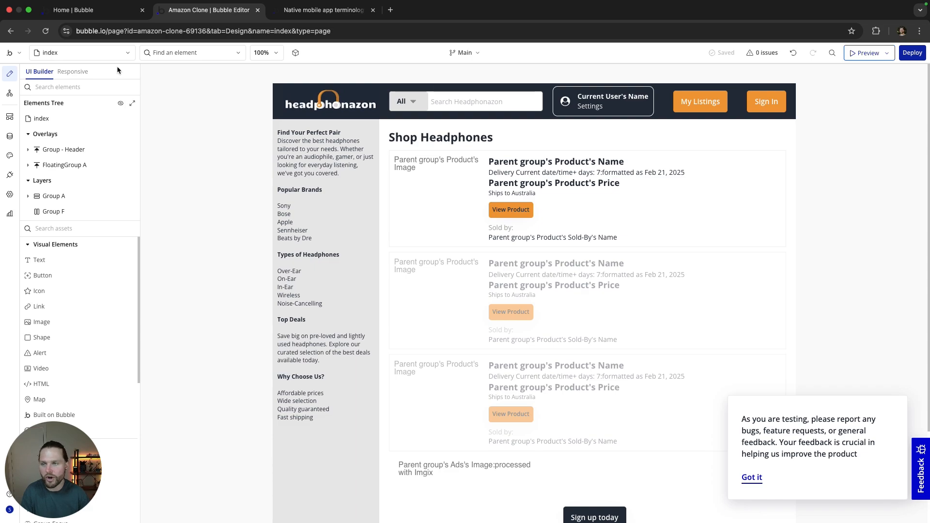
pyautogui.click(115, 53)
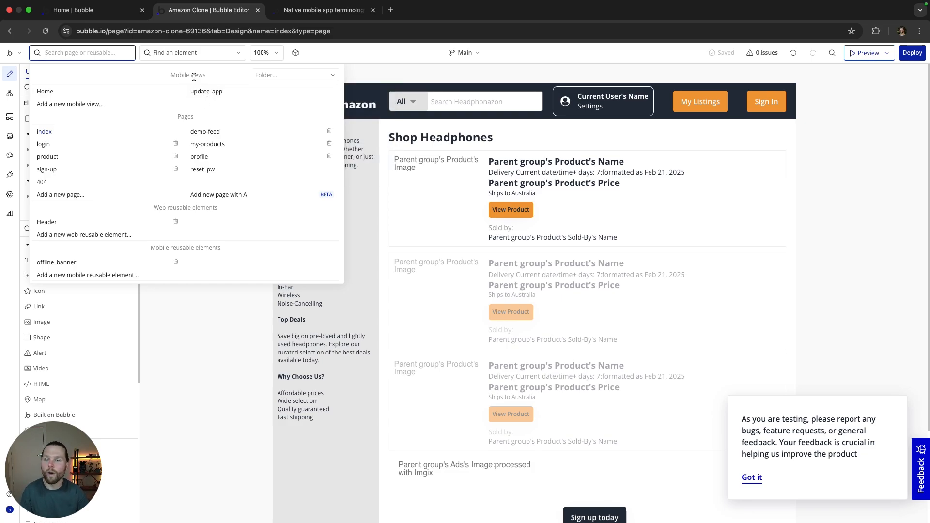
pyautogui.click(73, 93)
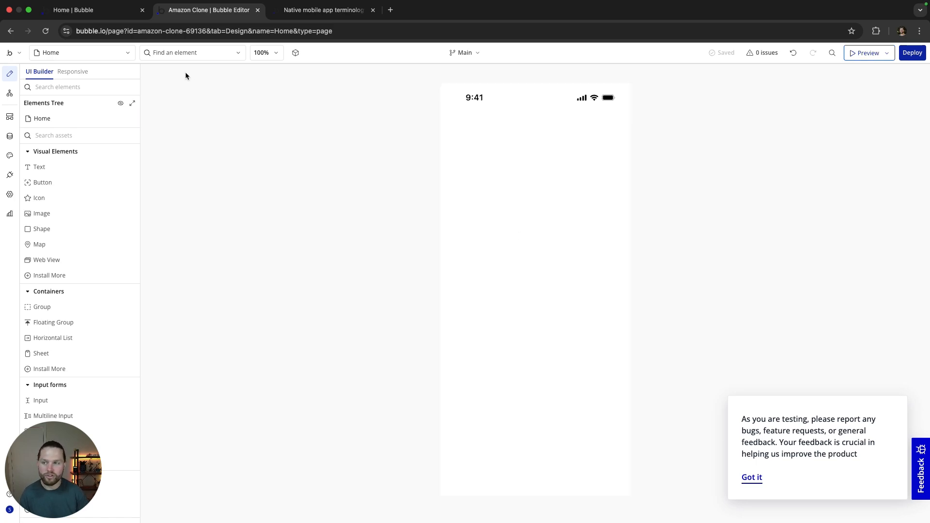
# Return to the index web page and examine its responsive layout by resizing the page width.
pyautogui.click(106, 53)
pyautogui.click(79, 133)
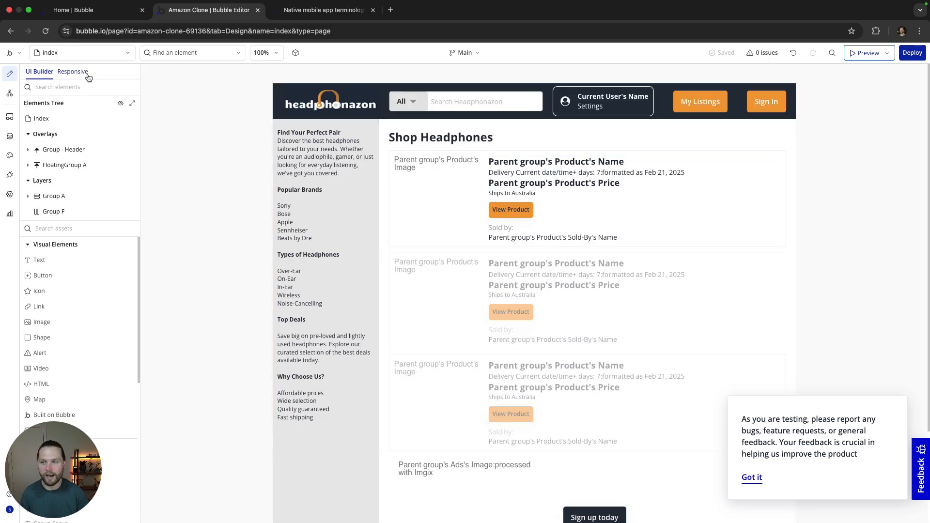
pyautogui.click(72, 72)
pyautogui.moveTo(275, 89); pyautogui.dragTo(209, 92)
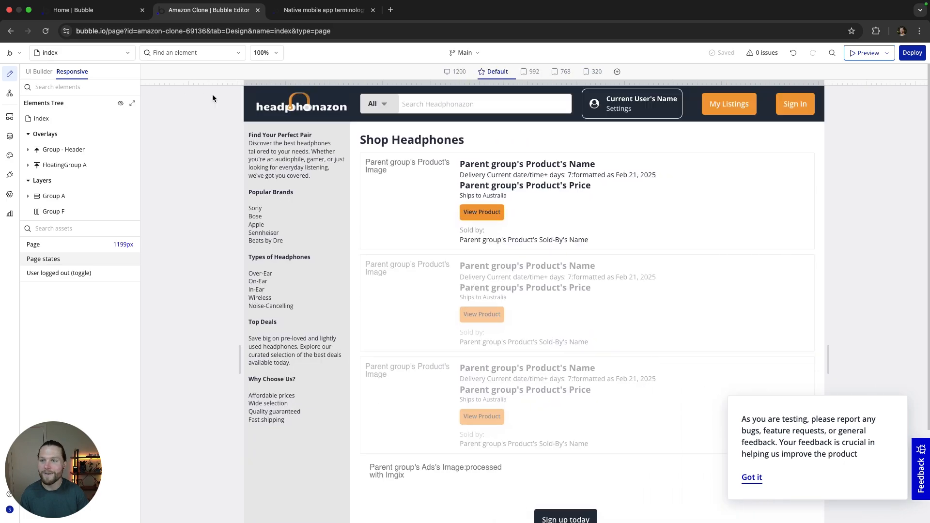
# Preview the mobile Home view's responsive layout at the 480, 800, 1024 and 1360 breakpoints, ending on iPhone 14/15 Pro.
pyautogui.click(83, 53)
pyautogui.click(75, 90)
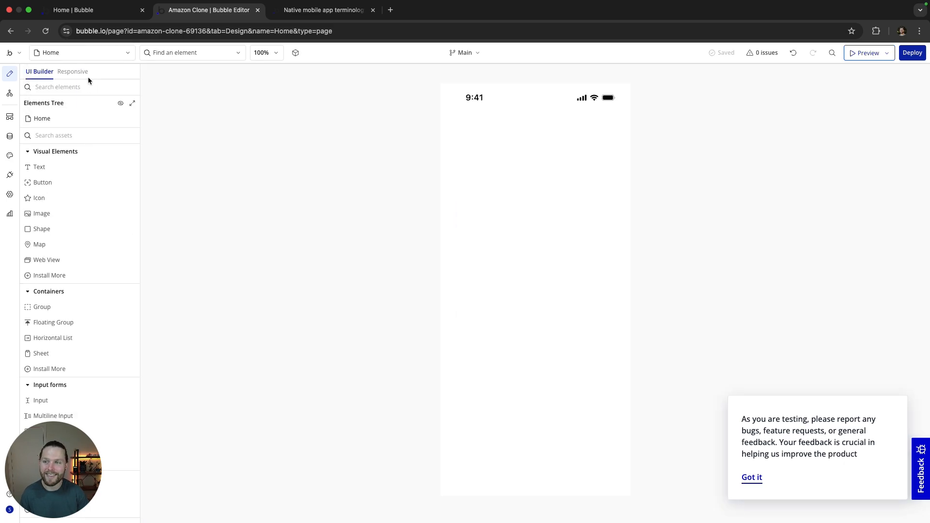
pyautogui.click(87, 75)
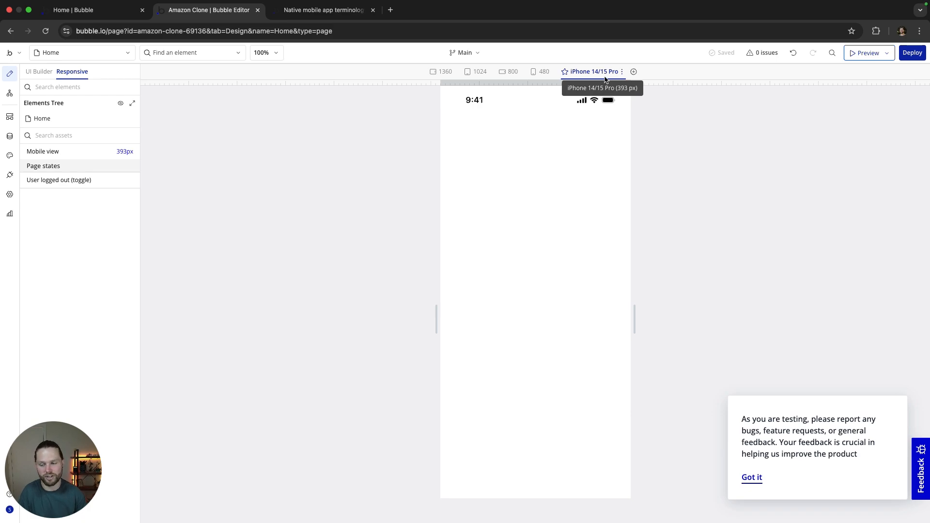
pyautogui.click(542, 73)
pyautogui.click(510, 72)
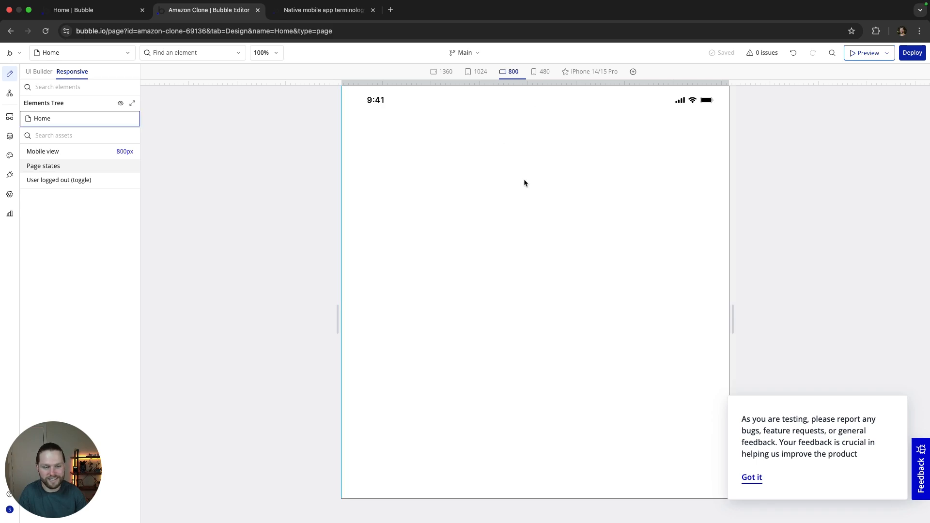
pyautogui.click(479, 72)
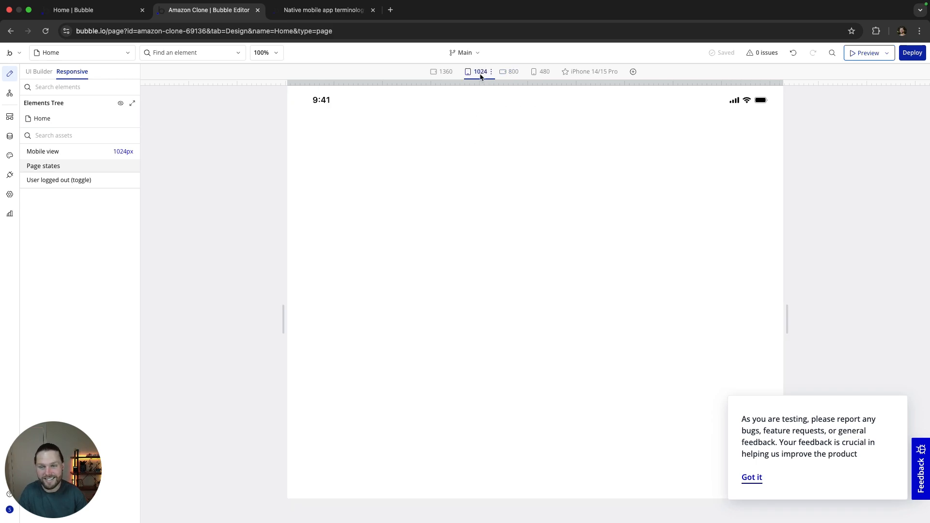
pyautogui.click(442, 73)
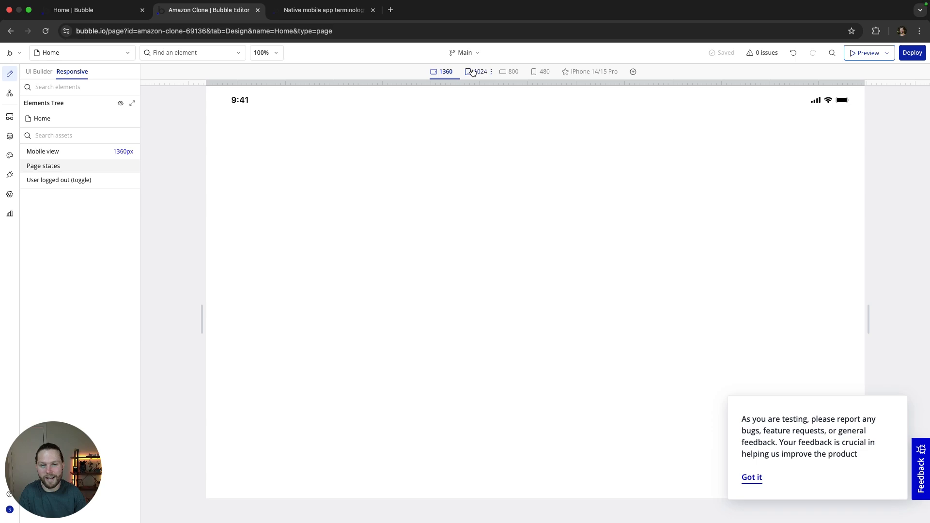
pyautogui.click(590, 73)
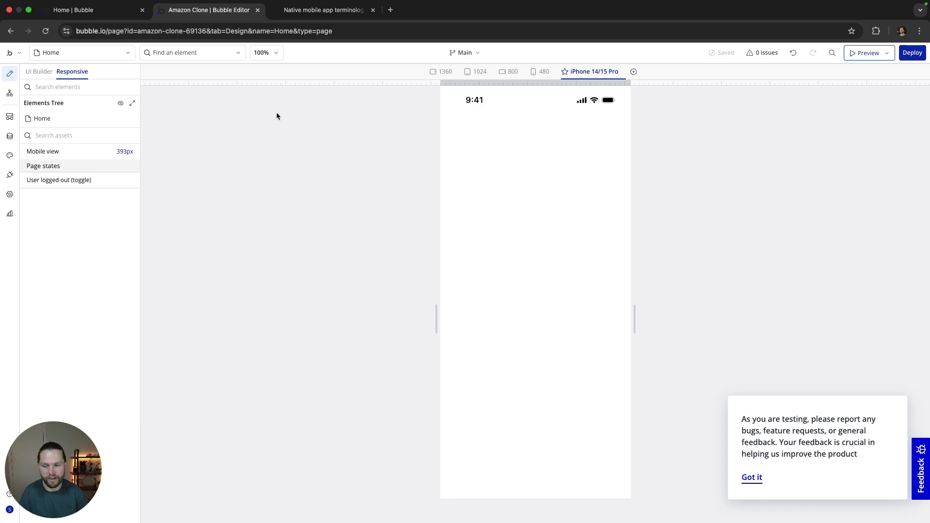
# Inspect the Home view's properties in the UI Builder, toggling Show safe area off and on, and place the property editor beside the canvas.
pyautogui.click(40, 72)
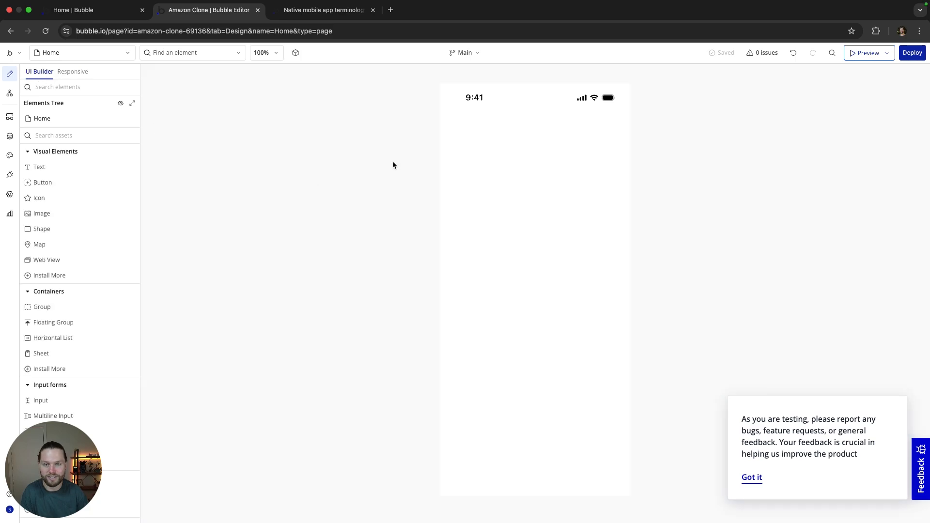
pyautogui.click(534, 190)
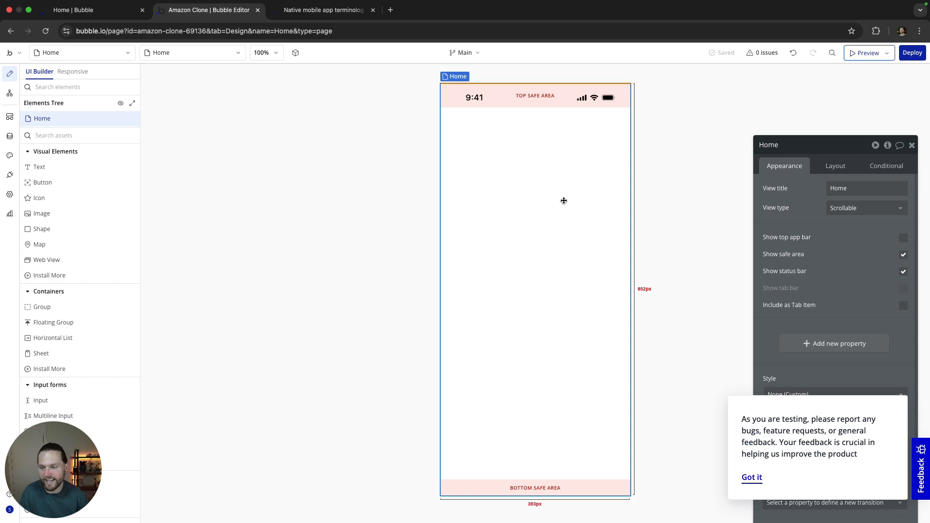
pyautogui.click(904, 256)
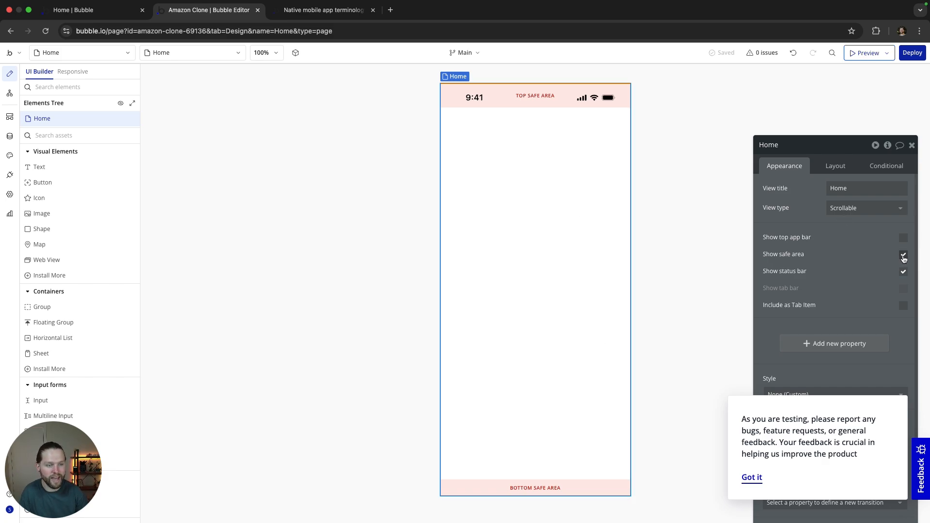
pyautogui.click(904, 256)
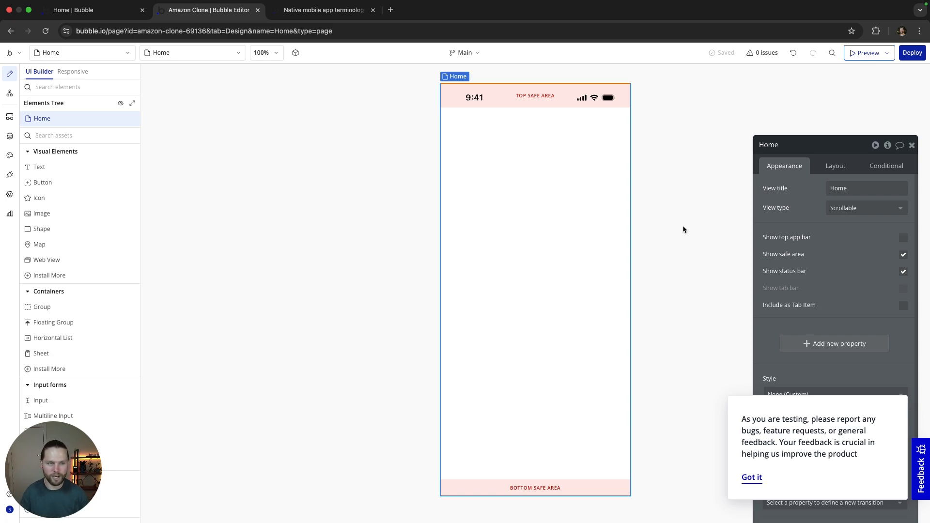
pyautogui.moveTo(815, 151); pyautogui.dragTo(712, 96)
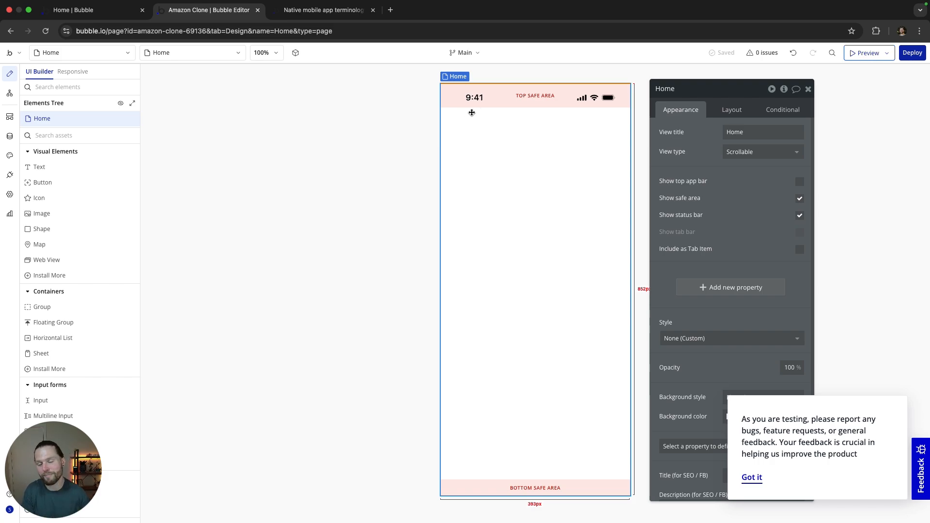
# Switch to the Bubble Docs and read the articles on native mobile vs. web development and differences in native and web elements.
pyautogui.click(113, 53)
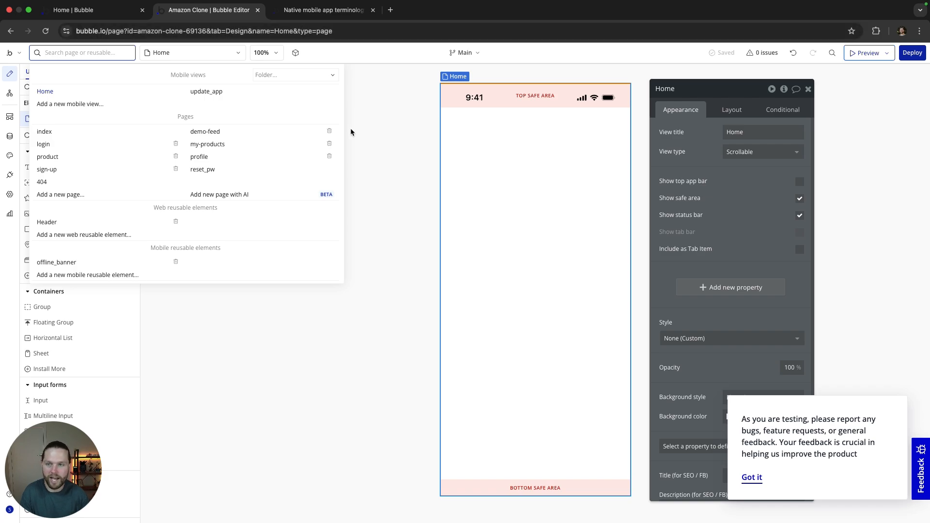
pyautogui.click(328, 9)
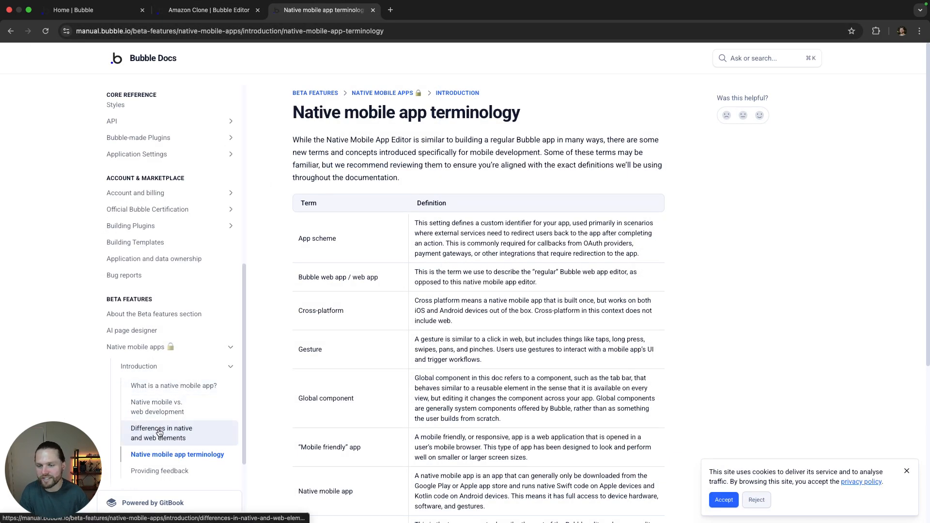
pyautogui.click(166, 407)
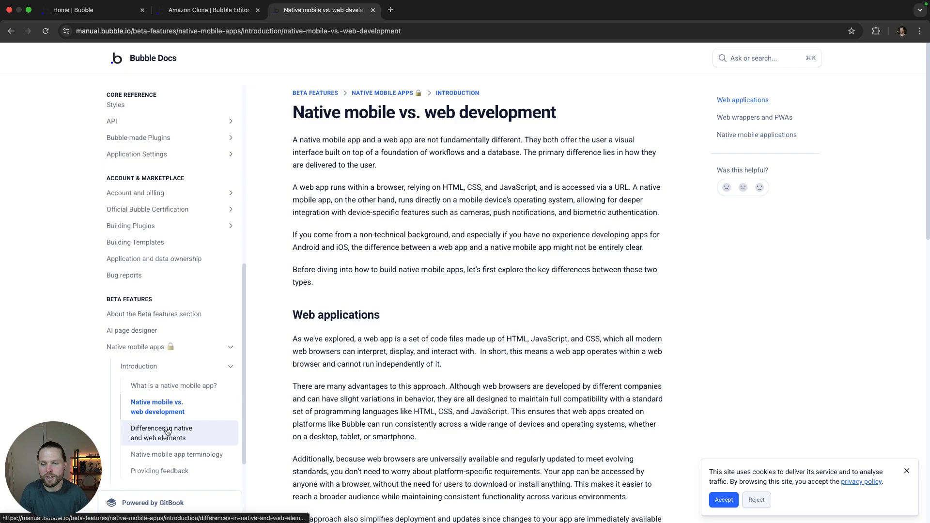
pyautogui.click(167, 431)
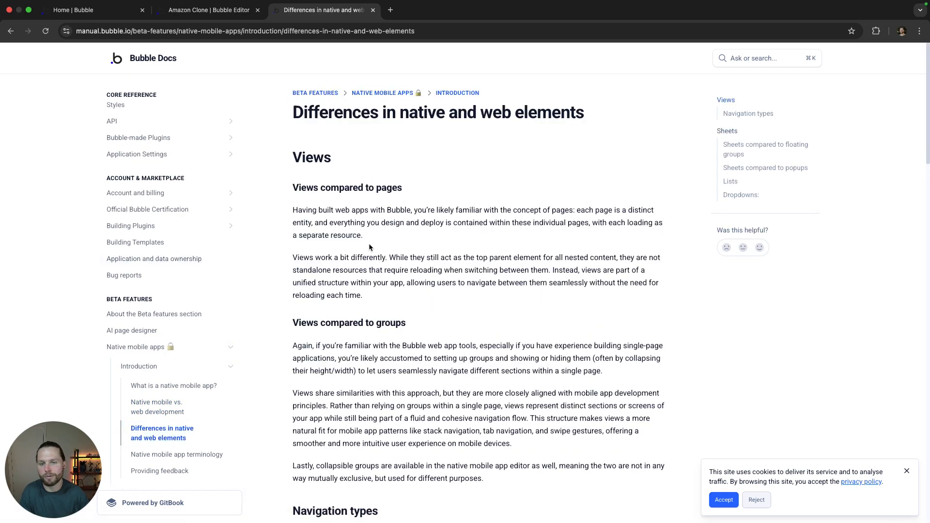
pyautogui.scroll(-1, 436, 228)
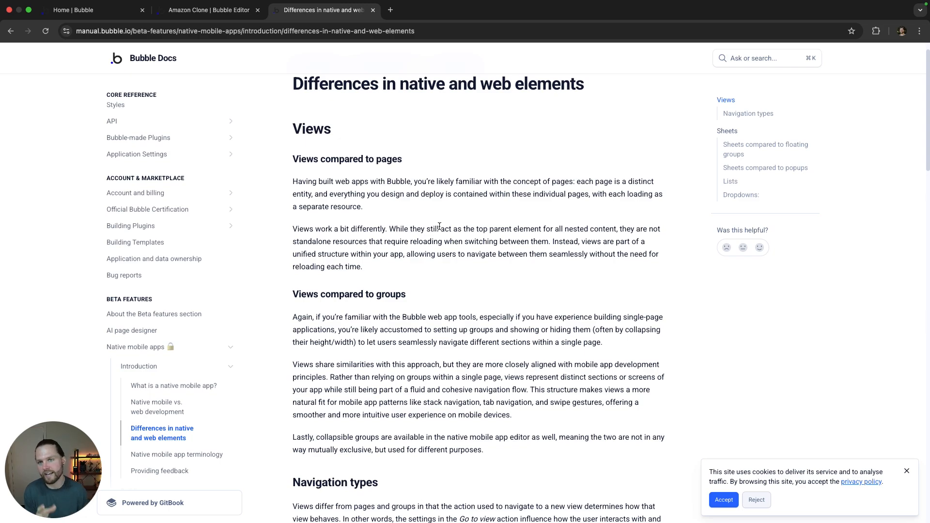
# Switch back to the Bubble editor and inspect the index page's View Product button and the my-products page.
pyautogui.click(208, 10)
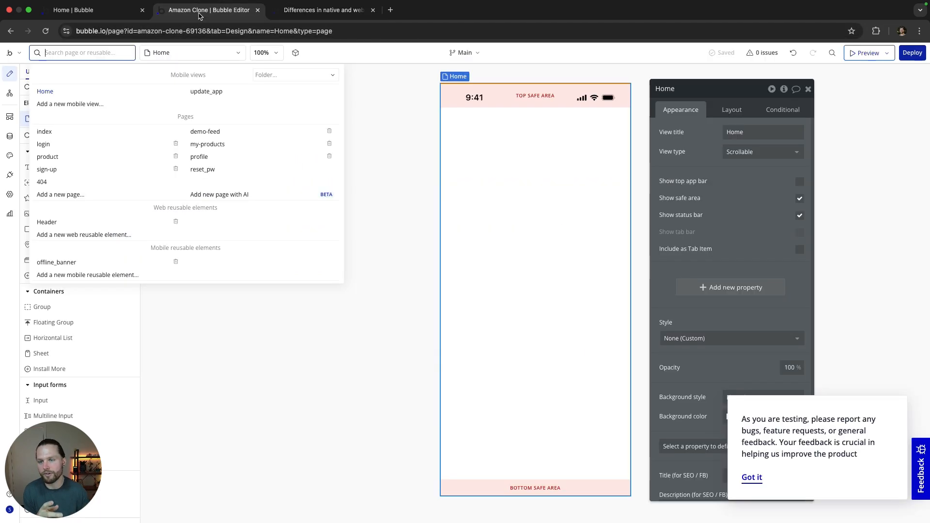
pyautogui.click(83, 139)
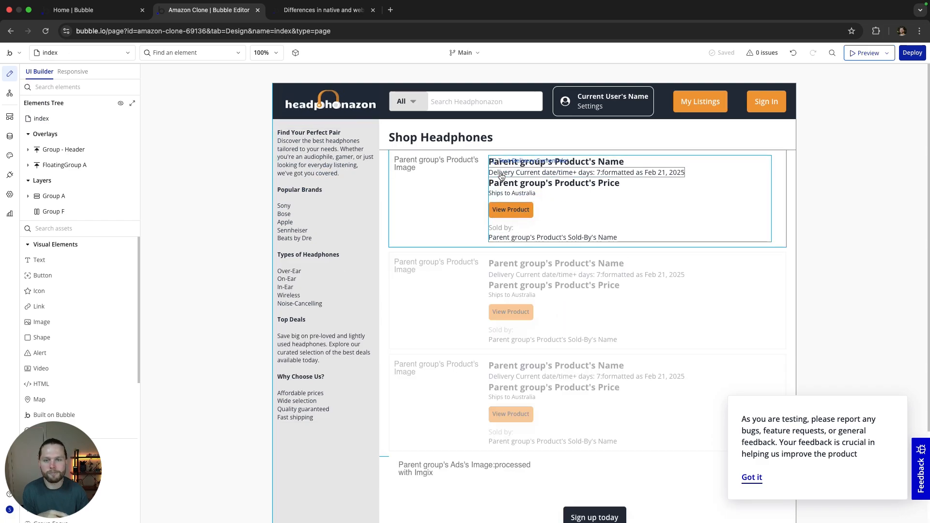
pyautogui.doubleClick(510, 212)
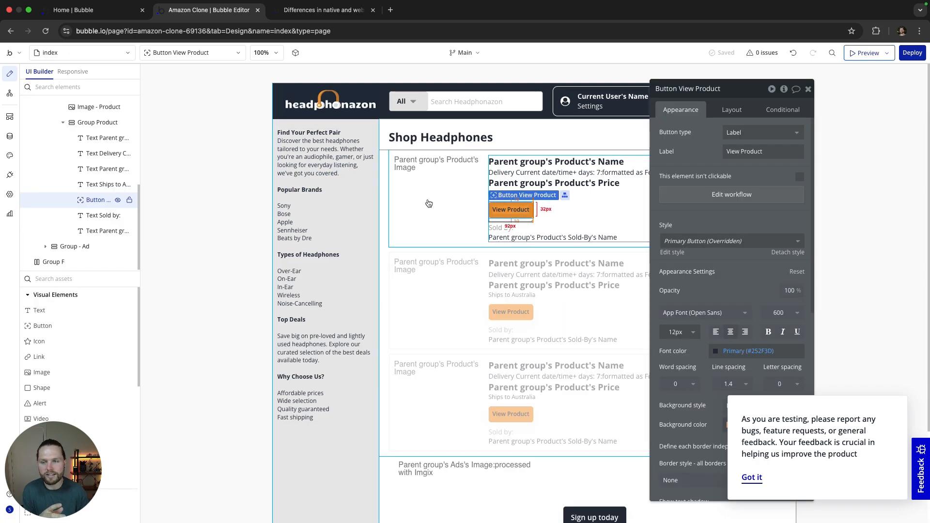
pyautogui.click(121, 52)
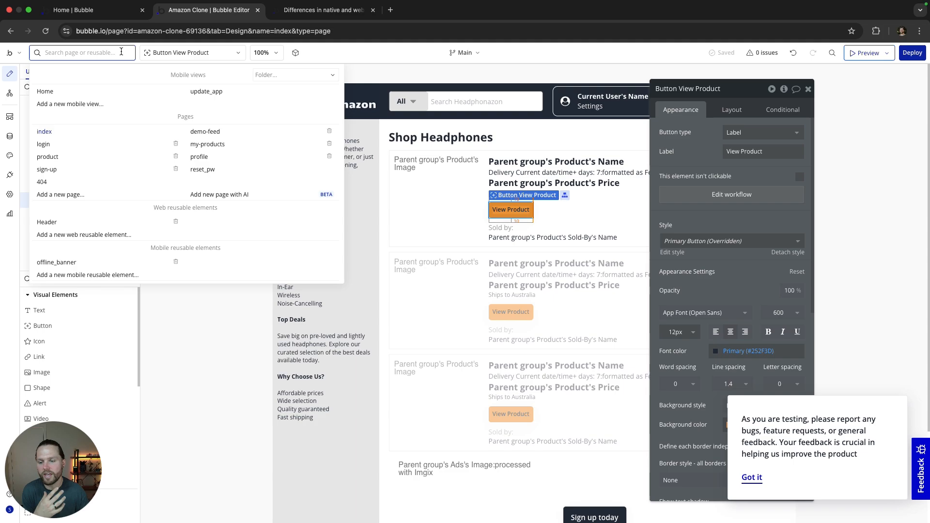
pyautogui.click(224, 143)
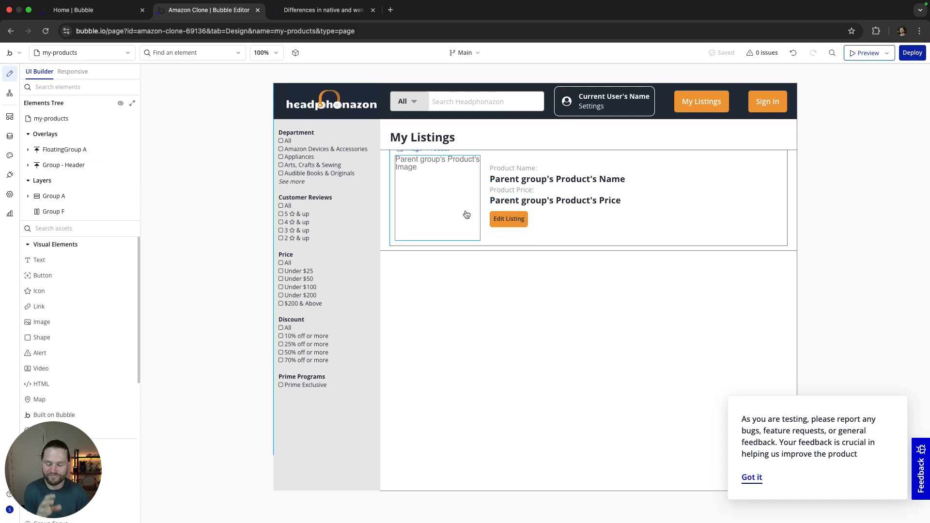
# Reopen the mobile Home view and examine its blank canvas.
pyautogui.click(119, 53)
pyautogui.click(71, 84)
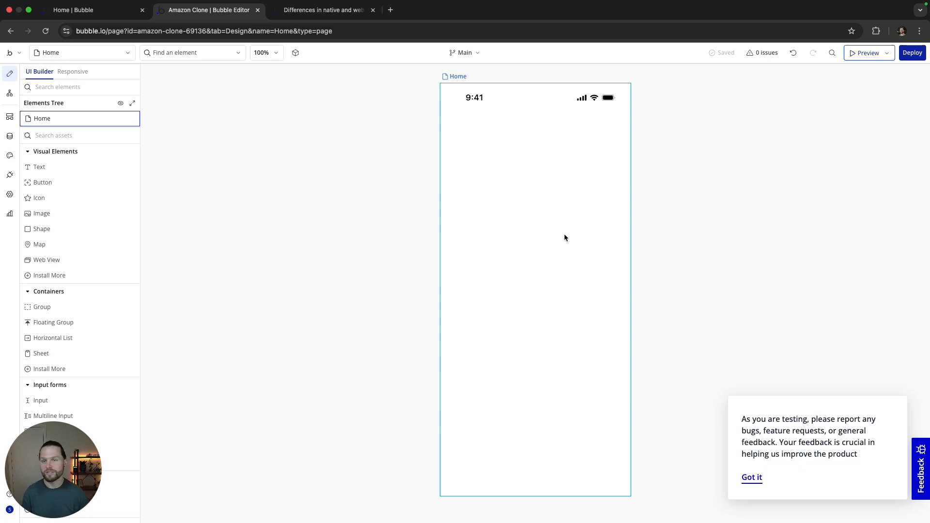
pyautogui.click(426, 166)
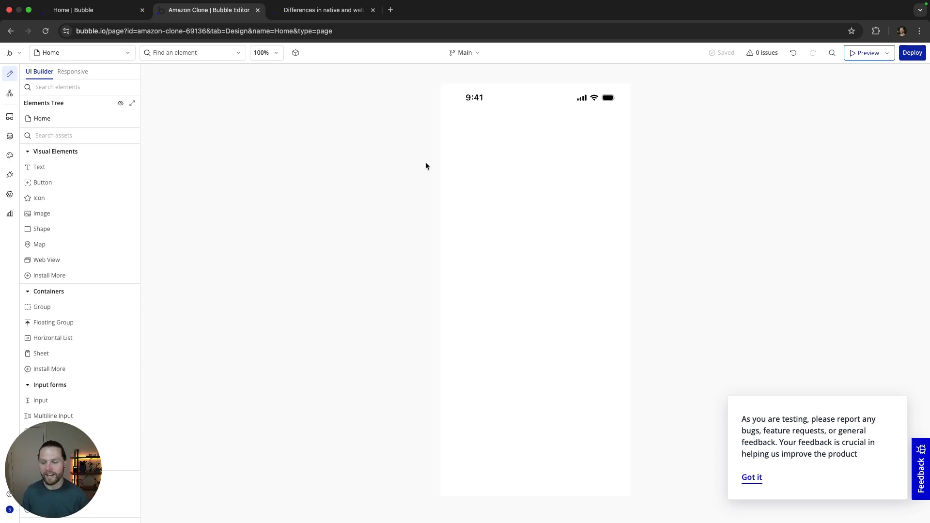
# Switch to the Bubble Docs and read the Views and Navigation types sections of the article on native and web elements.
pyautogui.click(347, 10)
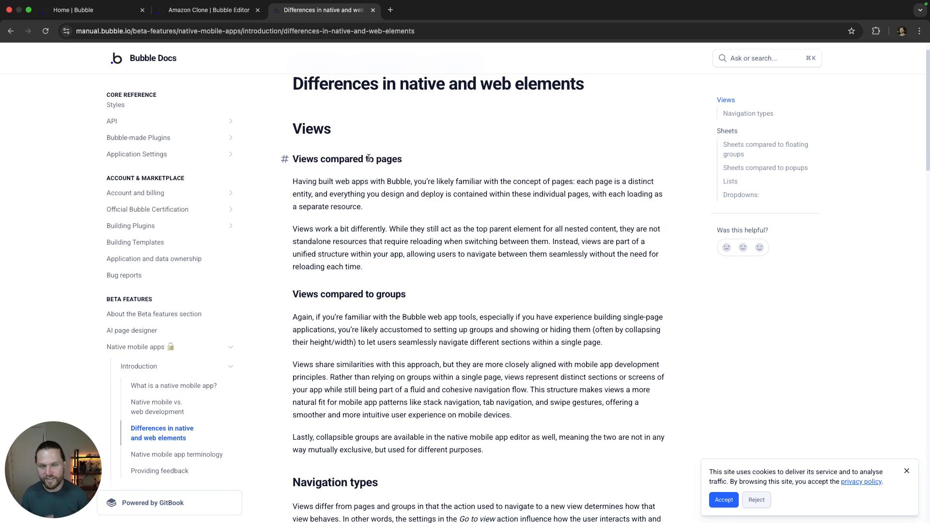
pyautogui.scroll(-5, 368, 158)
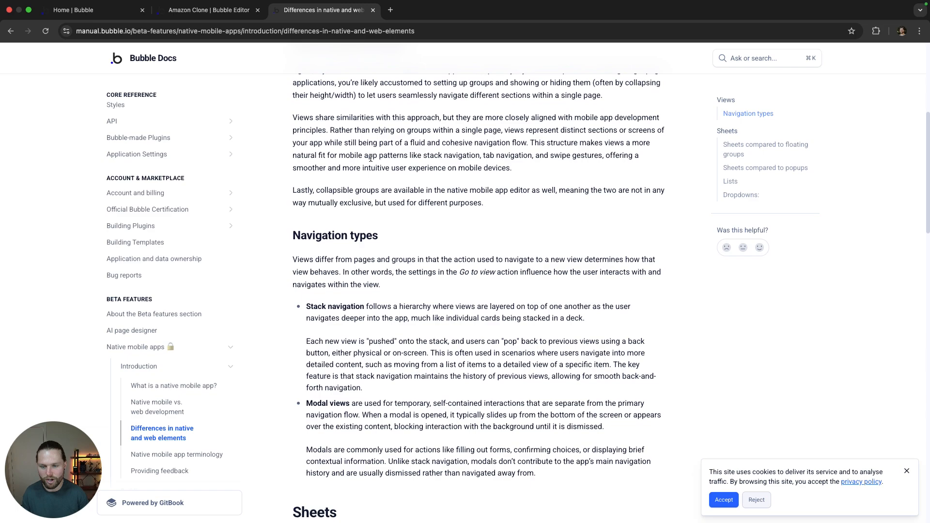
pyautogui.scroll(-3, 371, 158)
pyautogui.scroll(2, 365, 248)
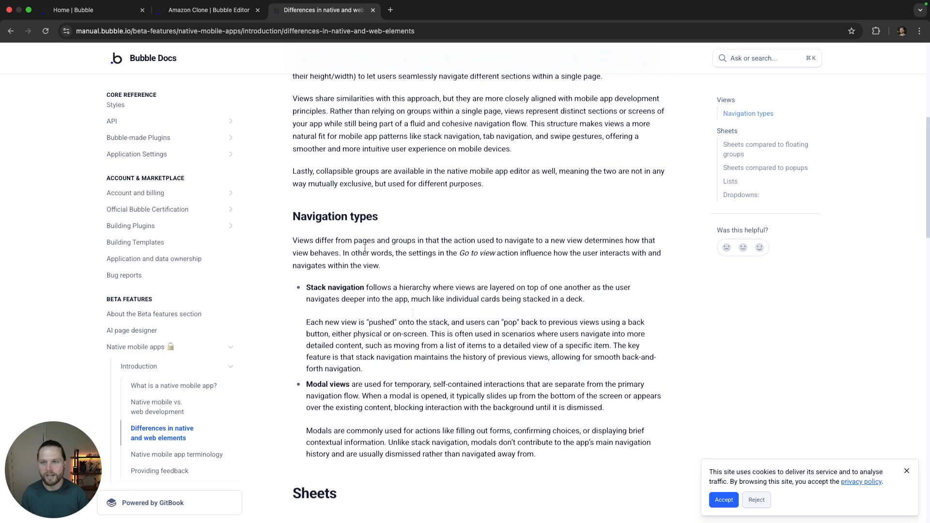
# Switch back to the Bubble editor and examine the Home view's available View type options.
pyautogui.click(208, 9)
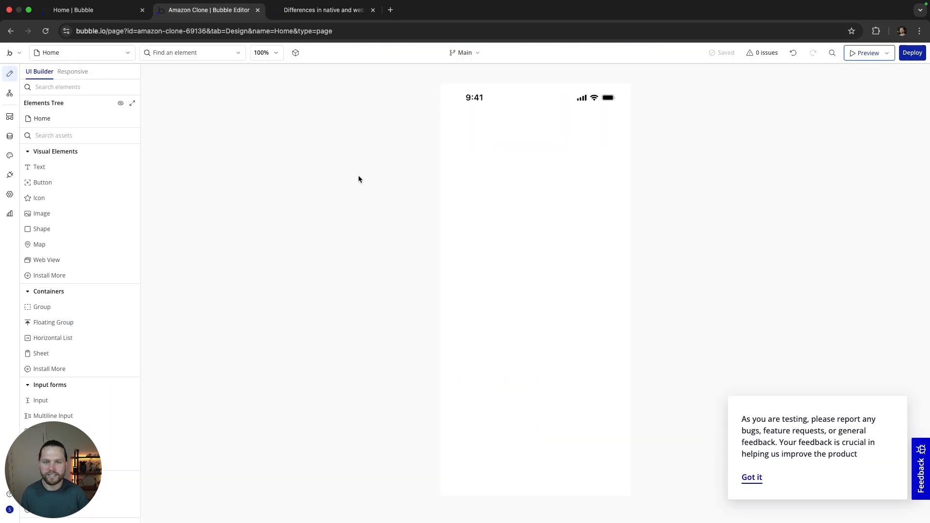
pyautogui.doubleClick(503, 190)
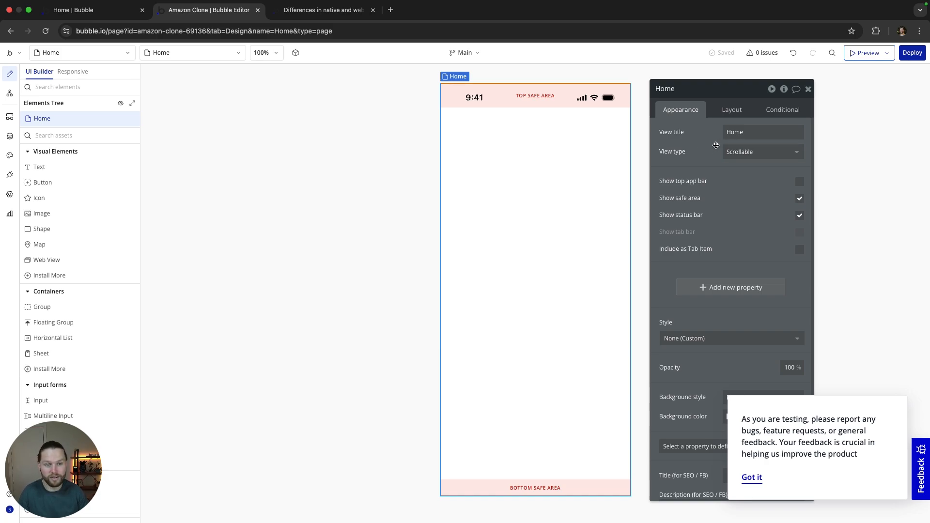
pyautogui.click(752, 154)
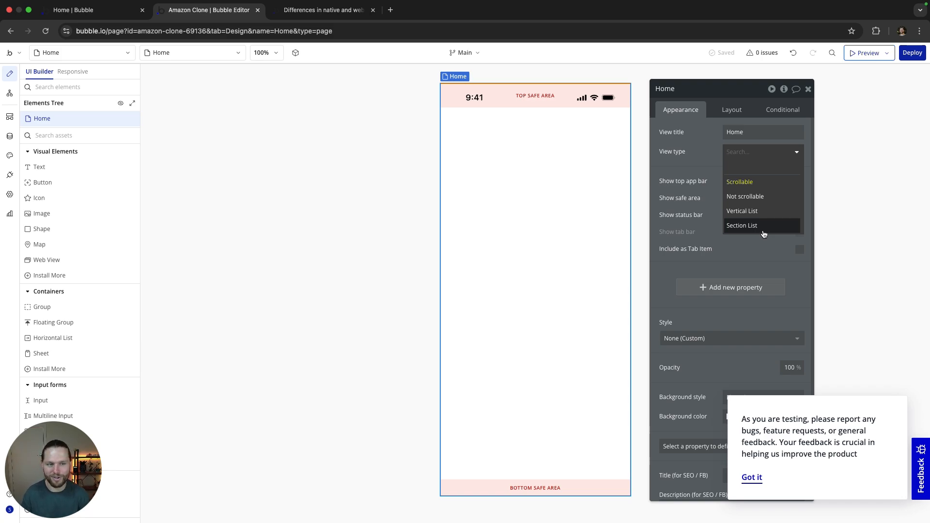
pyautogui.click(714, 166)
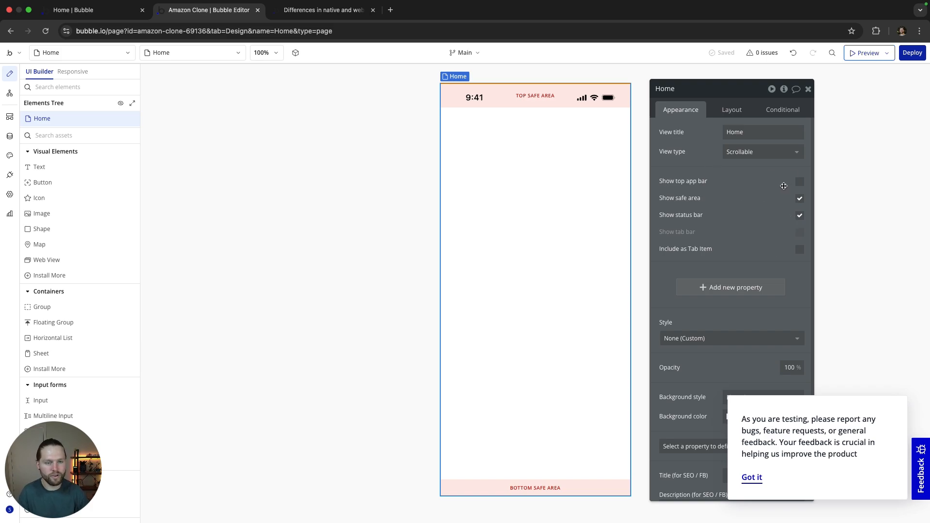
# Try toggling Show top app bar and Show status bar on the Home view, inspecting the App Bar's properties and restoring both settings.
pyautogui.click(798, 182)
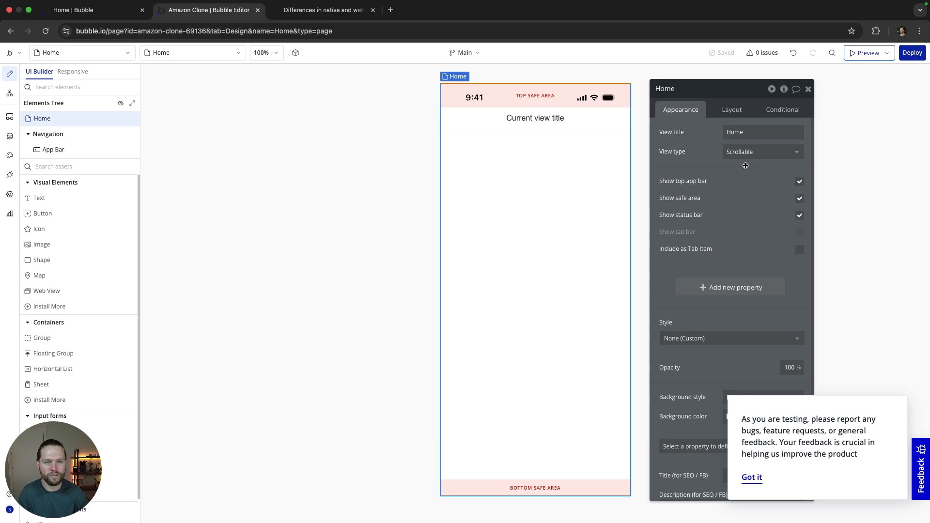
pyautogui.click(544, 117)
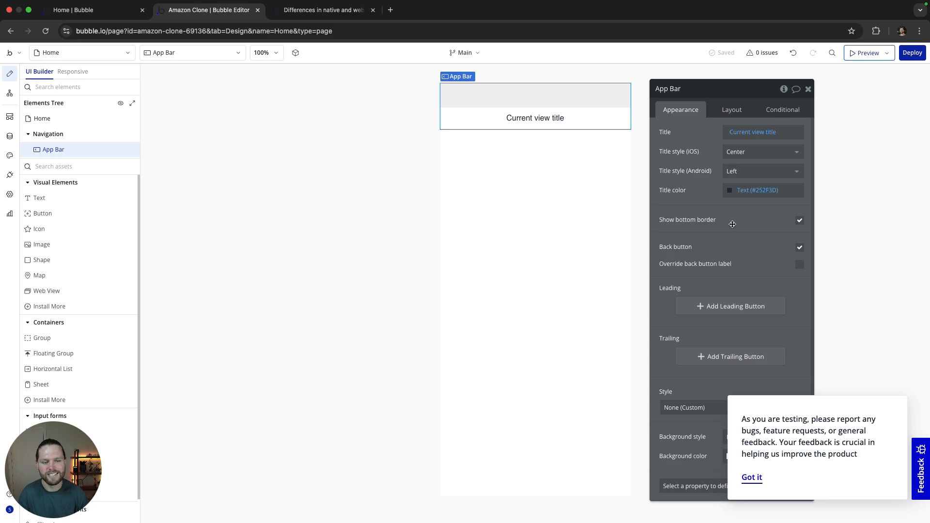
pyautogui.click(66, 124)
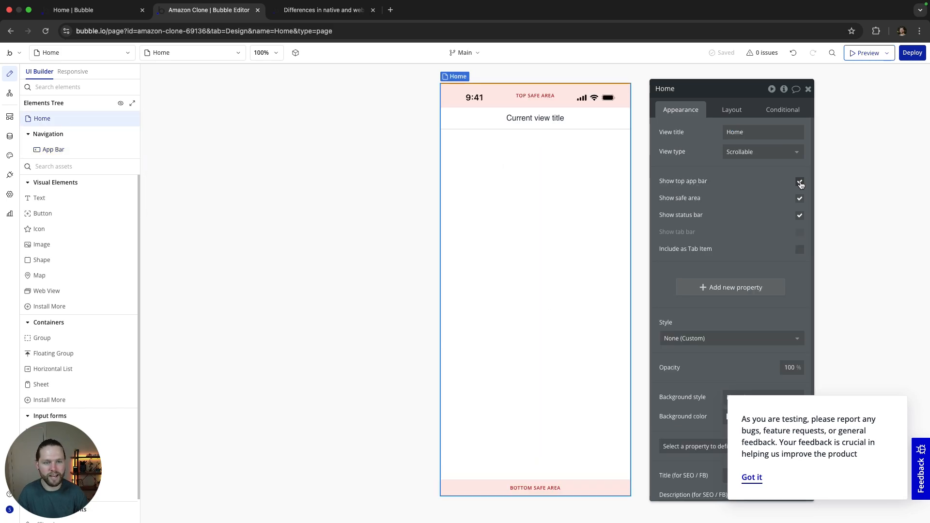
pyautogui.click(575, 123)
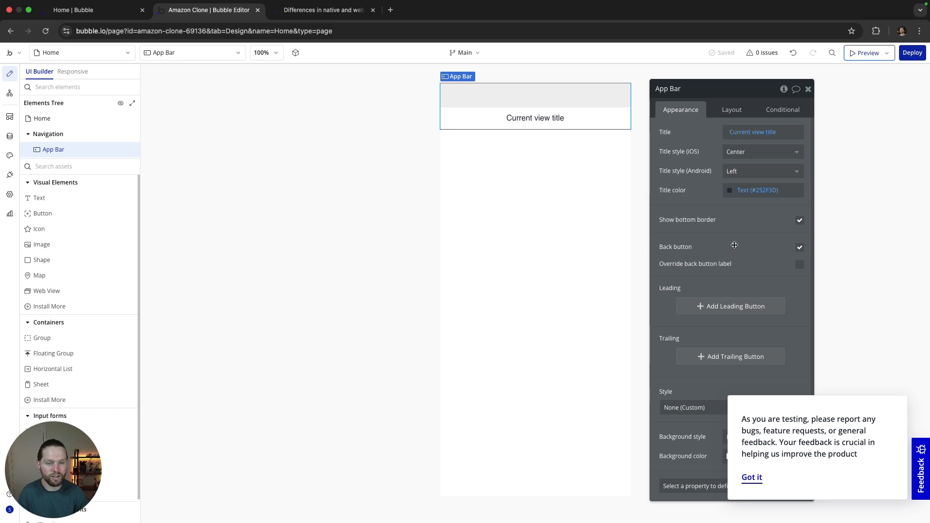
pyautogui.scroll(-2, 735, 245)
pyautogui.scroll(2, 727, 271)
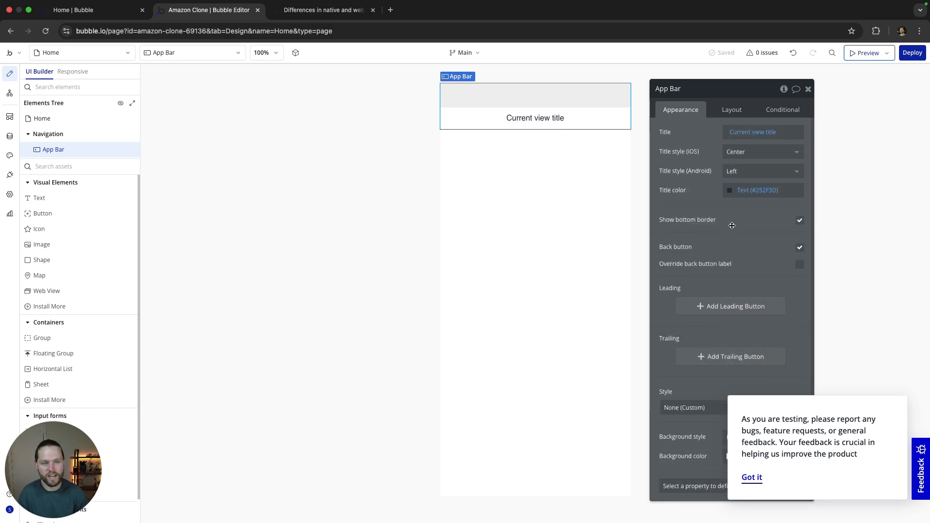
pyautogui.click(92, 120)
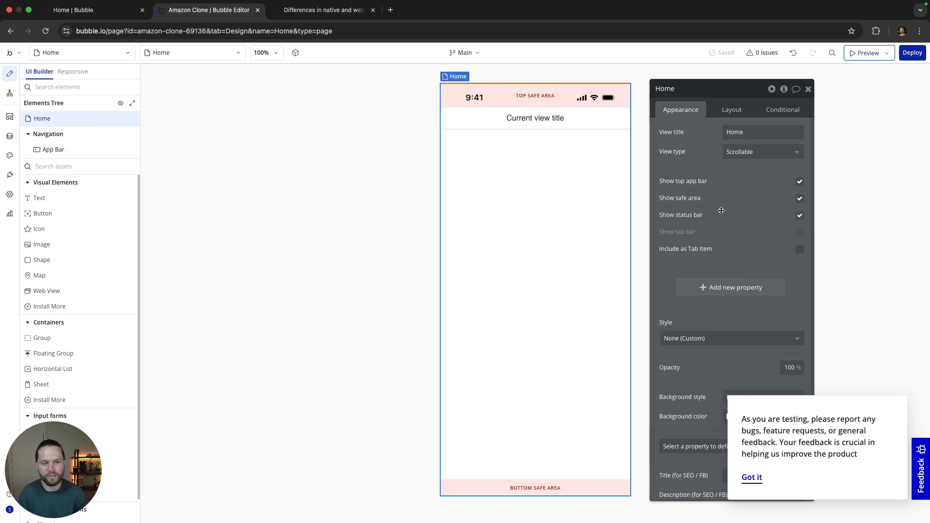
pyautogui.click(800, 181)
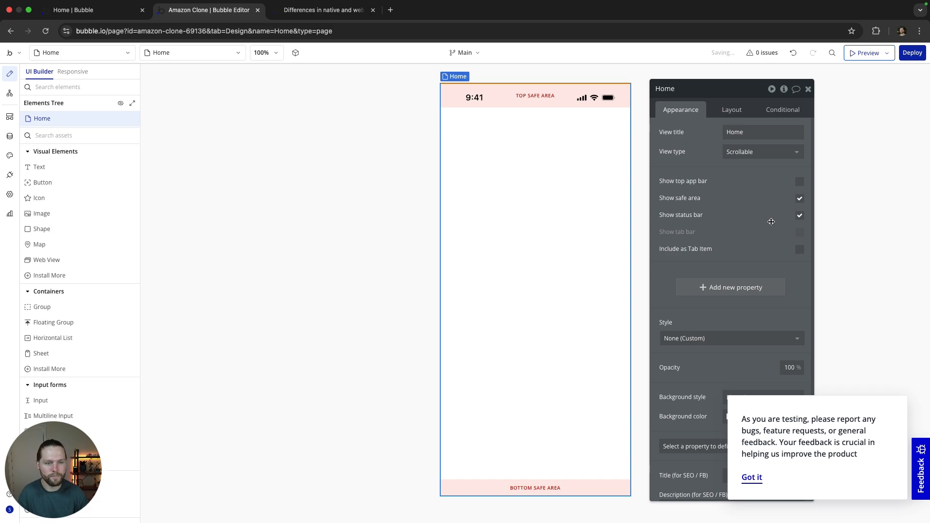
pyautogui.click(800, 218)
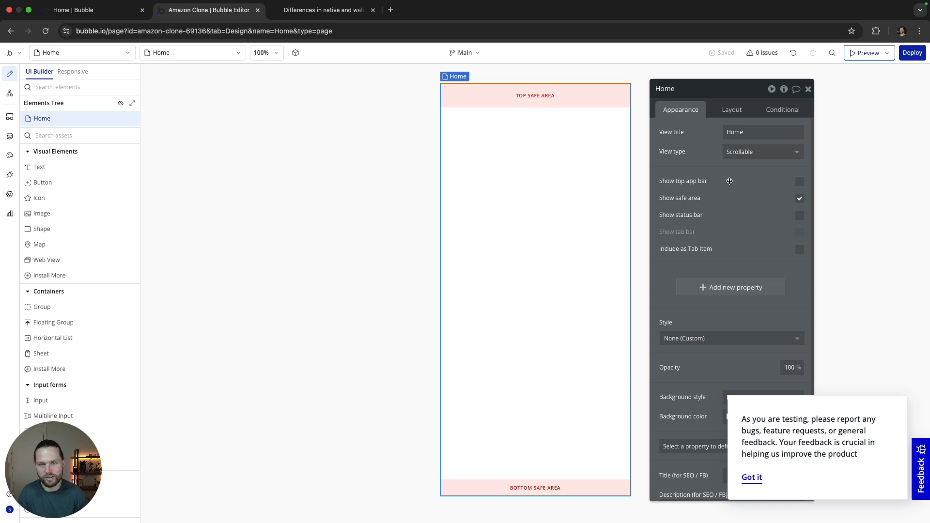
pyautogui.click(800, 215)
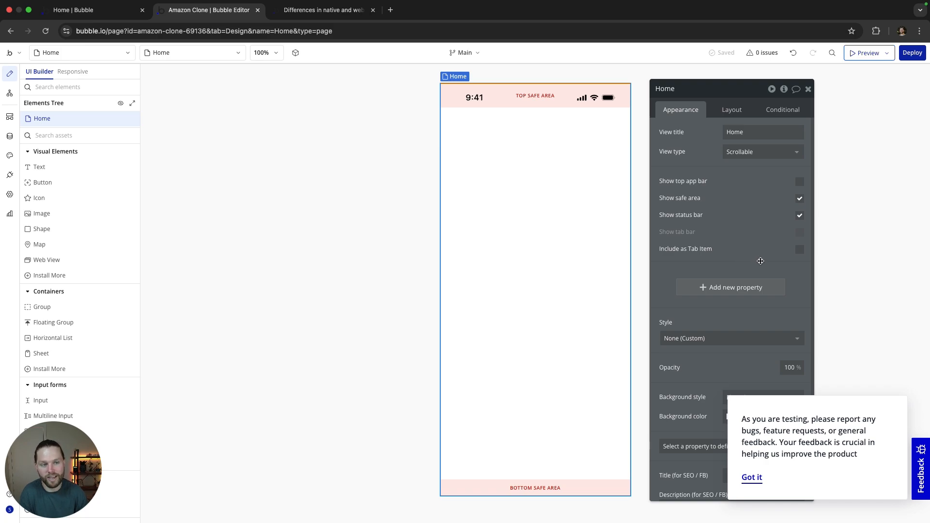
# Include the Home view as a tab item and review its remaining appearance properties.
pyautogui.click(801, 252)
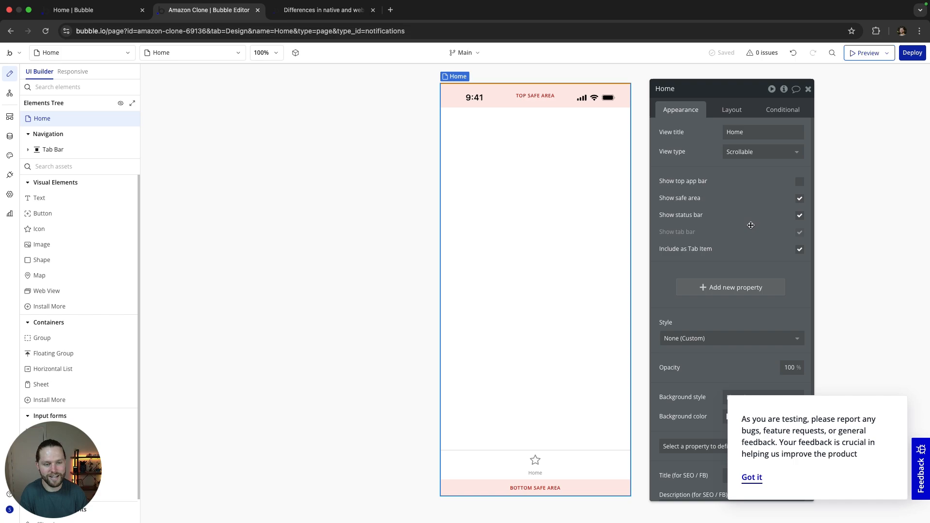
pyautogui.scroll(-1, 750, 226)
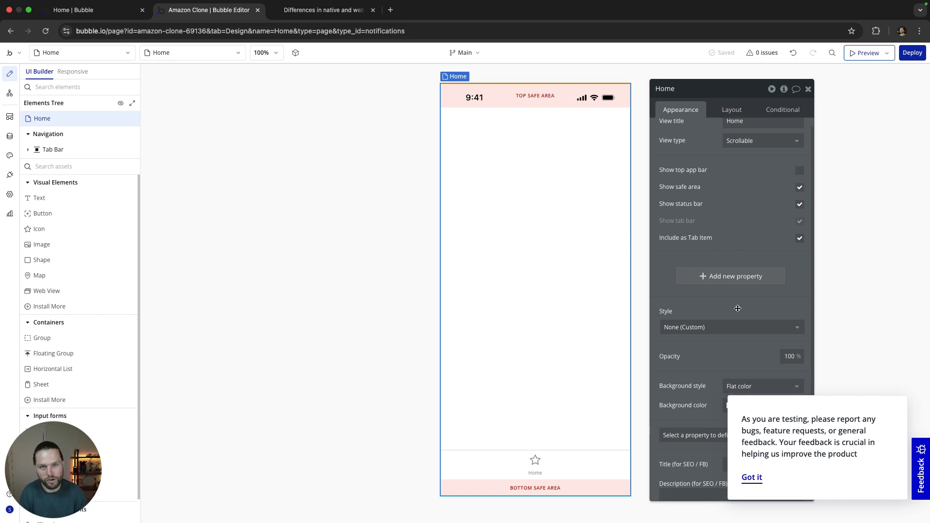
pyautogui.scroll(-5, 754, 266)
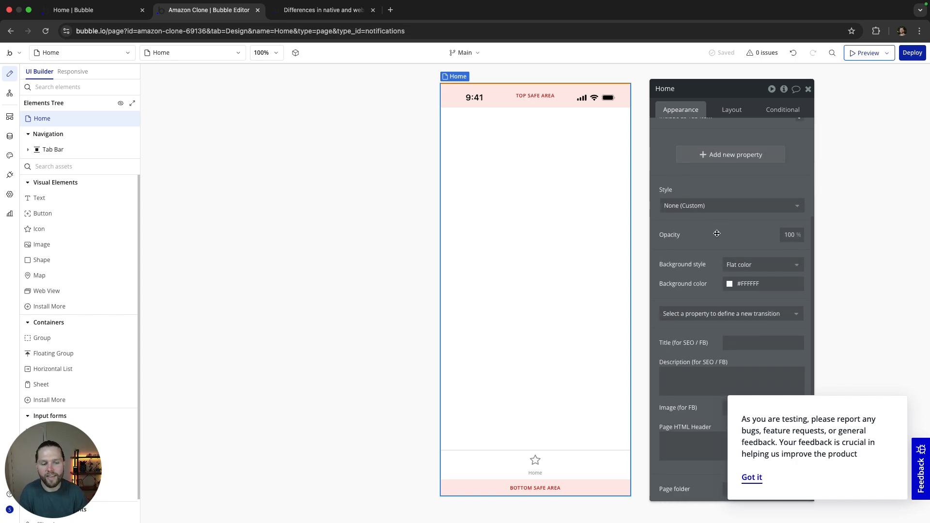
pyautogui.scroll(2, 753, 237)
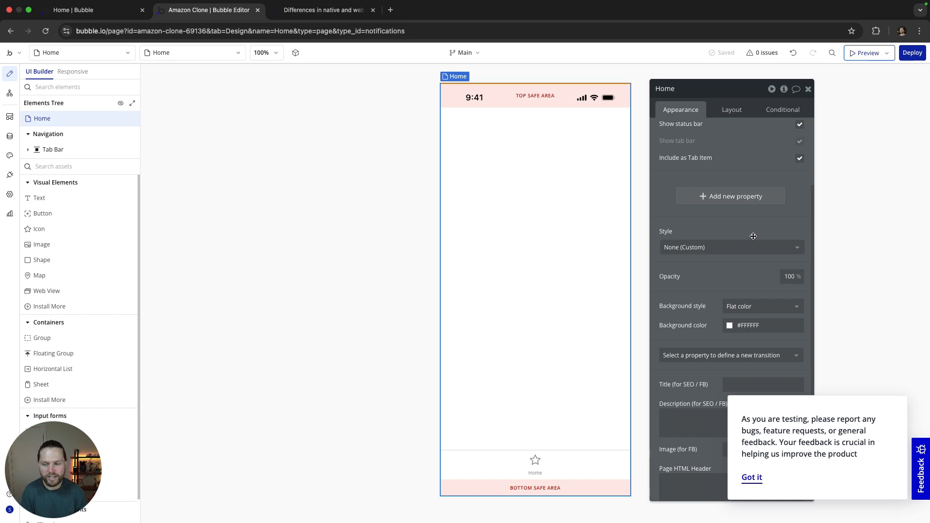
pyautogui.scroll(-2, 754, 236)
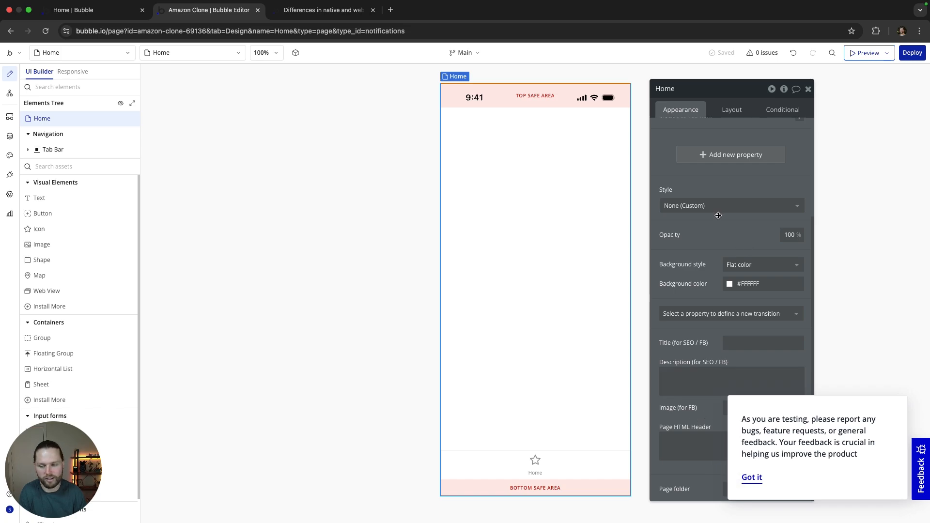
# Inspect the Home view's layout properties, Container layout options and conditional settings, and return to its appearance properties.
pyautogui.click(731, 109)
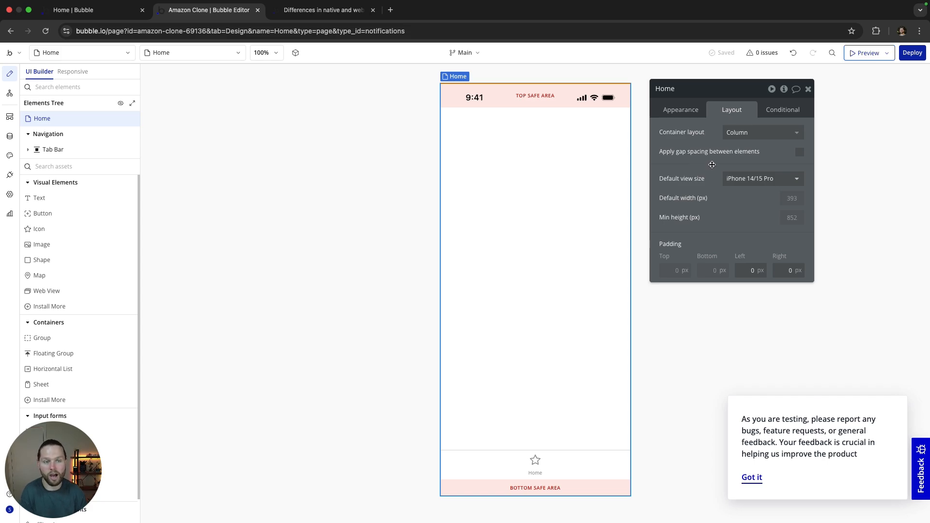
pyautogui.click(732, 134)
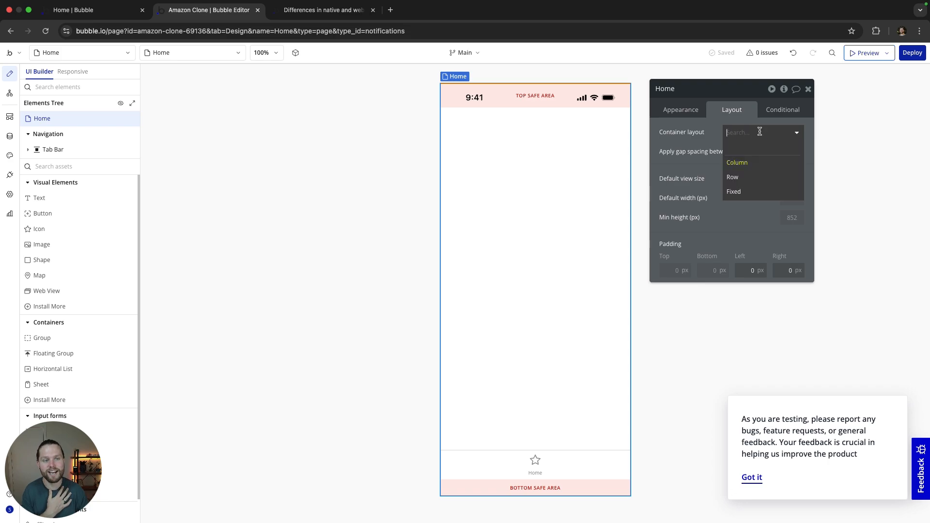
pyautogui.click(705, 143)
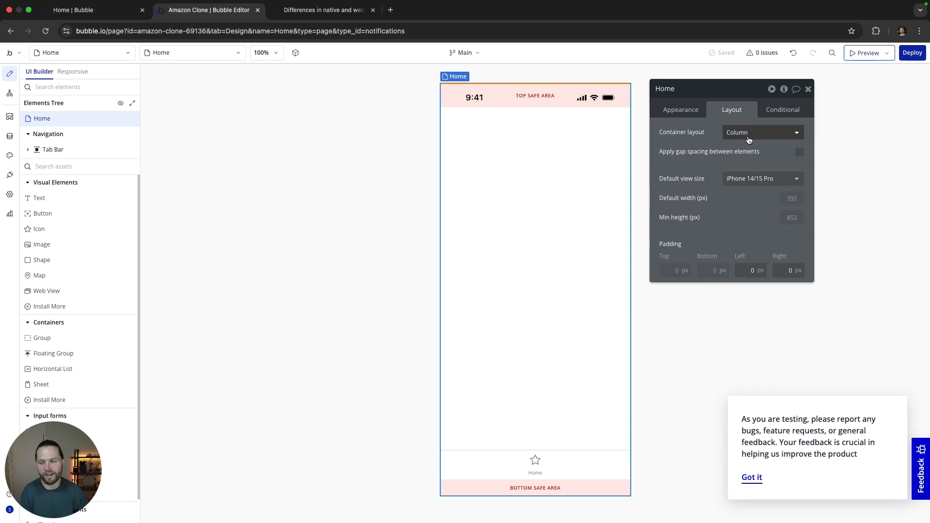
pyautogui.moveTo(749, 140)
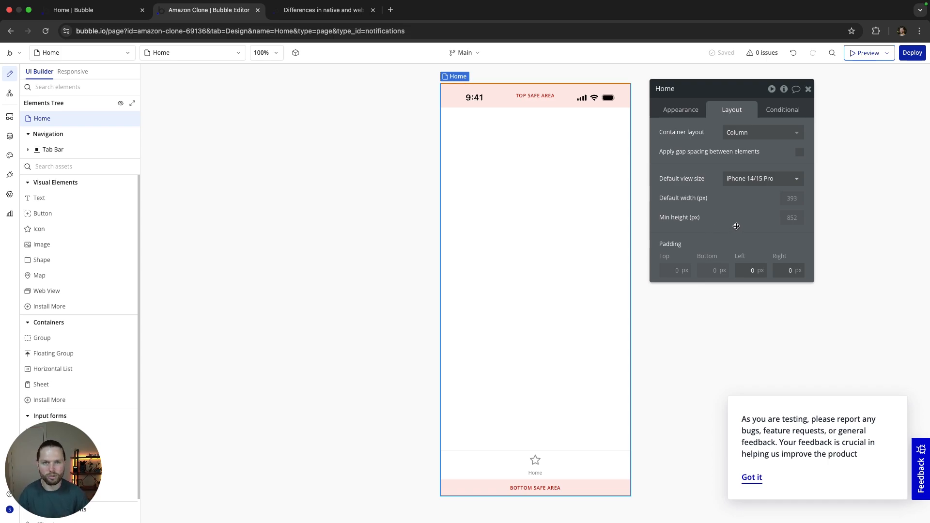
pyautogui.click(782, 110)
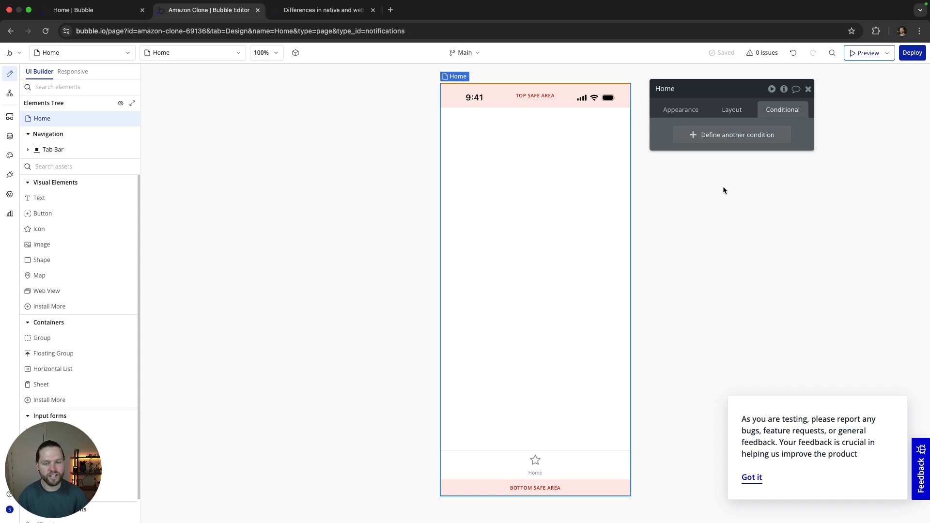
pyautogui.click(735, 110)
pyautogui.click(680, 110)
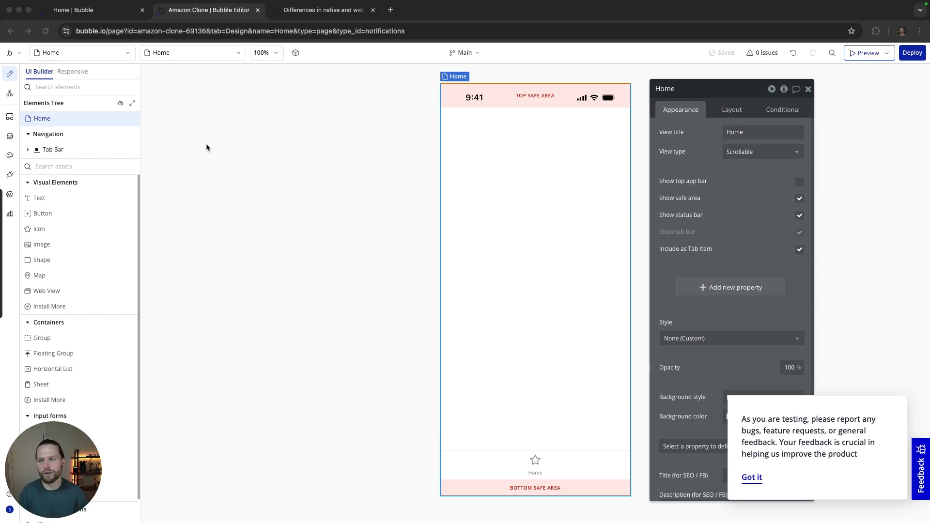
# Create a new mobile view named Settings with the Scrollable View type.
pyautogui.click(112, 52)
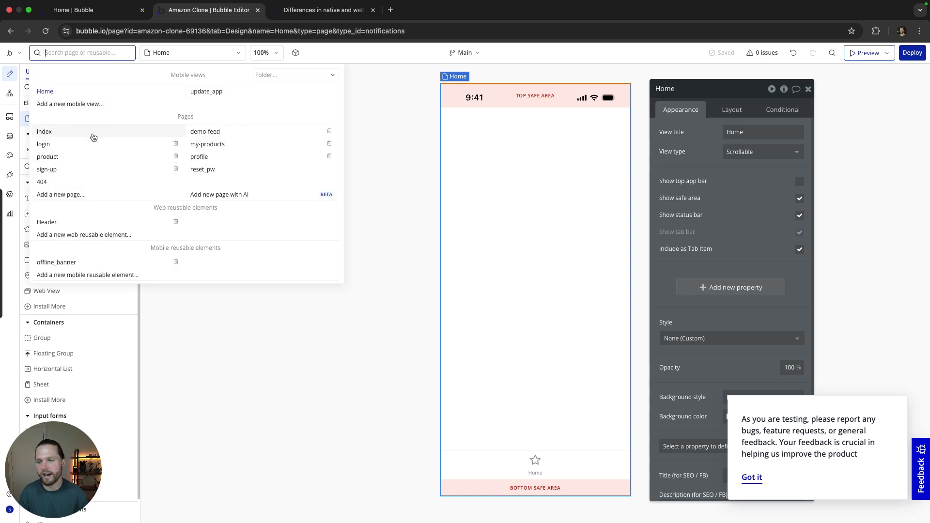
pyautogui.moveTo(164, 151)
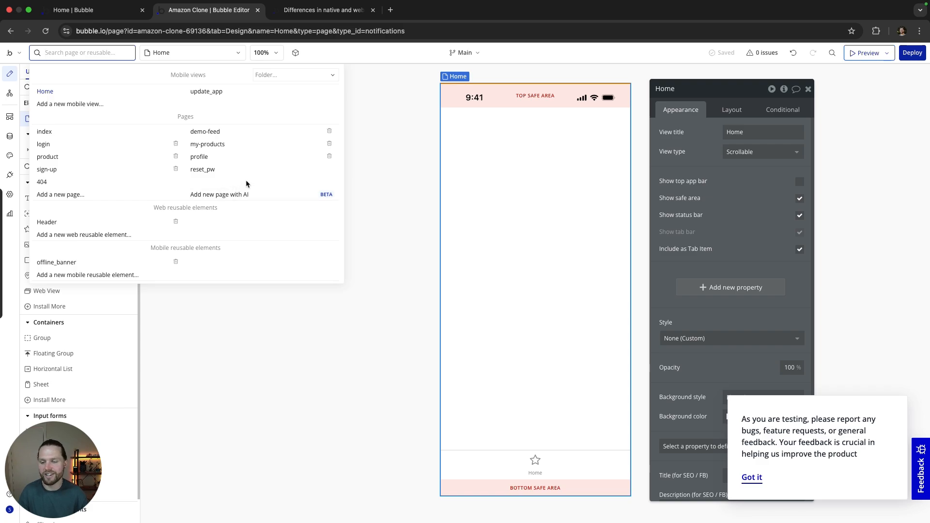
pyautogui.click(89, 105)
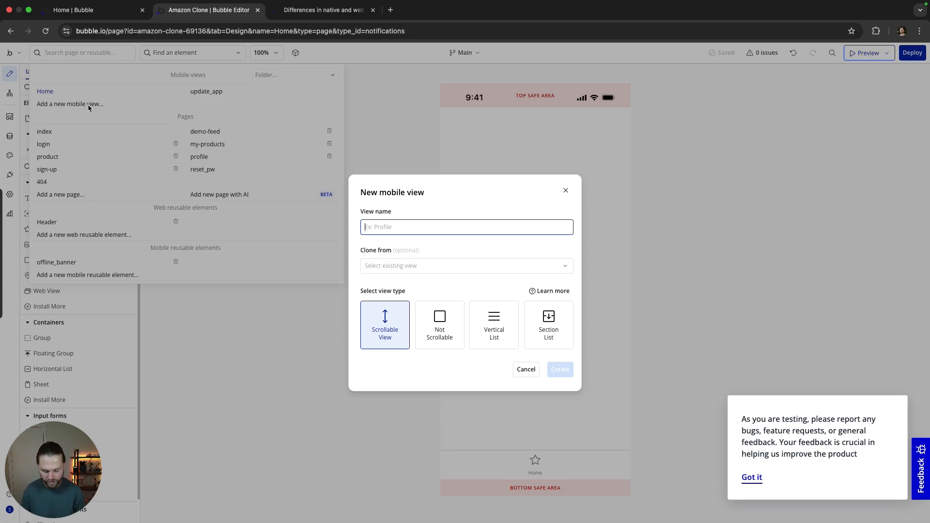
pyautogui.write('Settings')
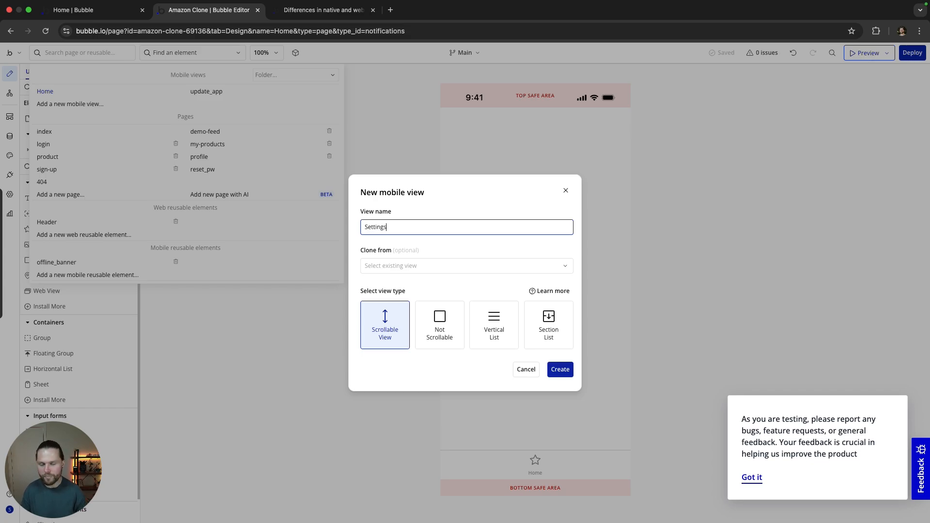
pyautogui.click(446, 250)
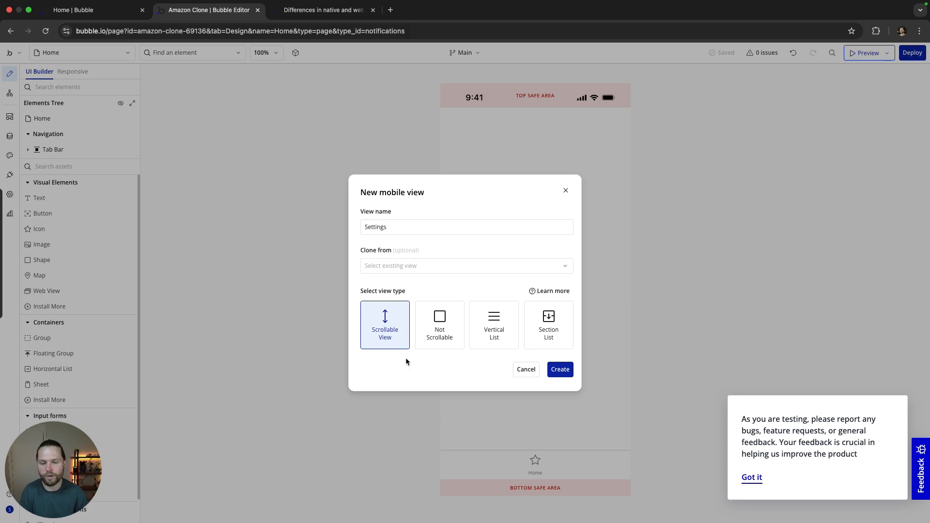
pyautogui.click(559, 371)
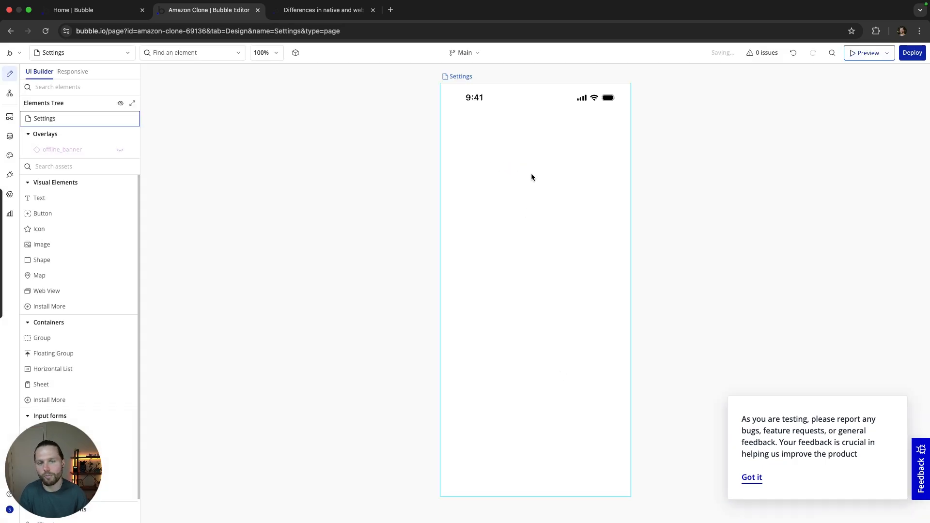
# Enable Show tab bar on the Settings view and include the view as a tab item.
pyautogui.click(517, 205)
pyautogui.doubleClick(532, 199)
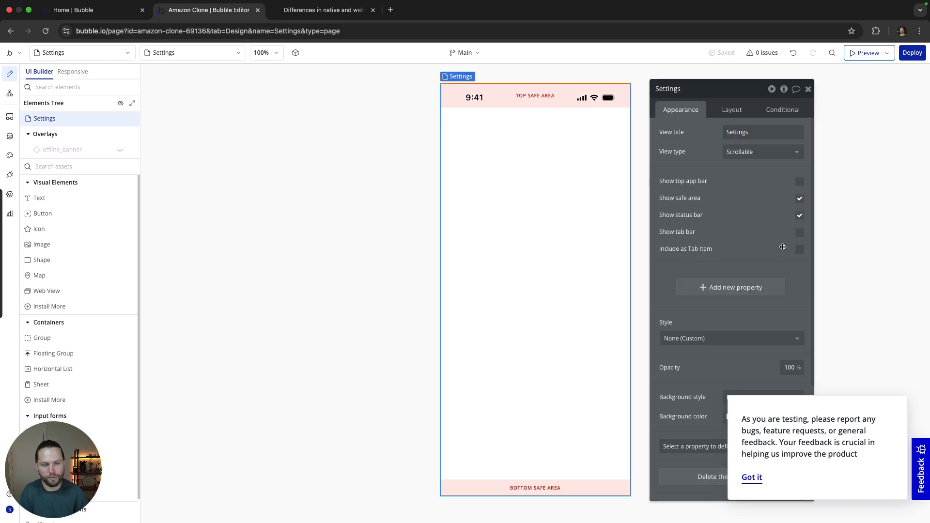
pyautogui.click(799, 234)
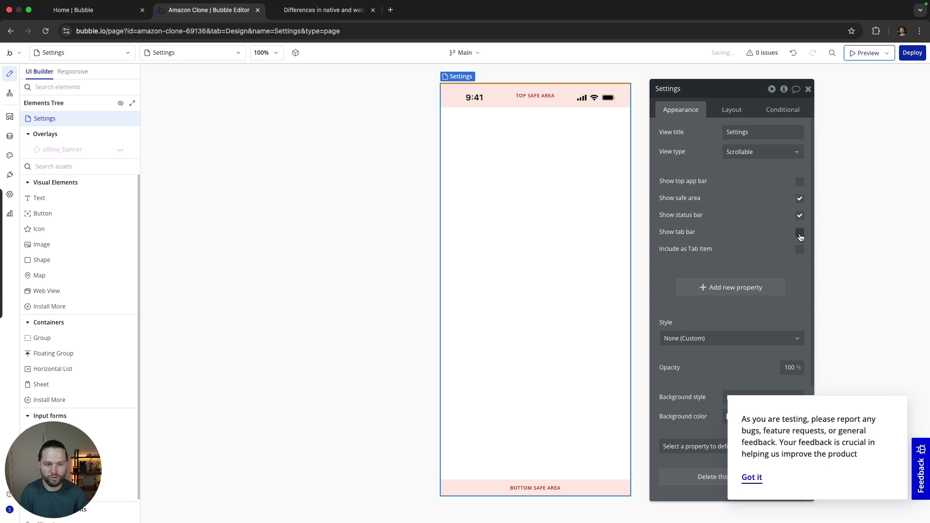
pyautogui.click(800, 250)
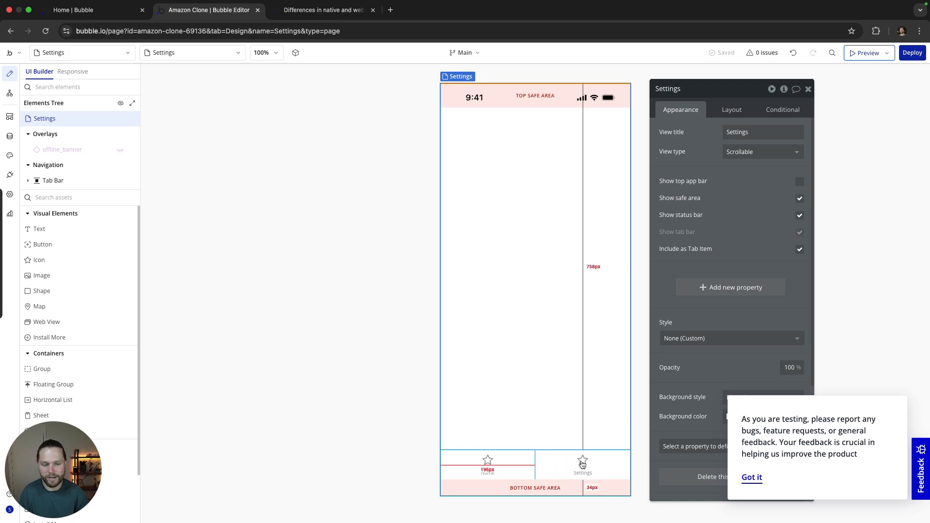
# Inspect the Settings and Home tab items in the Tab Bar, including the Home item's layout and conditional settings.
pyautogui.click(565, 465)
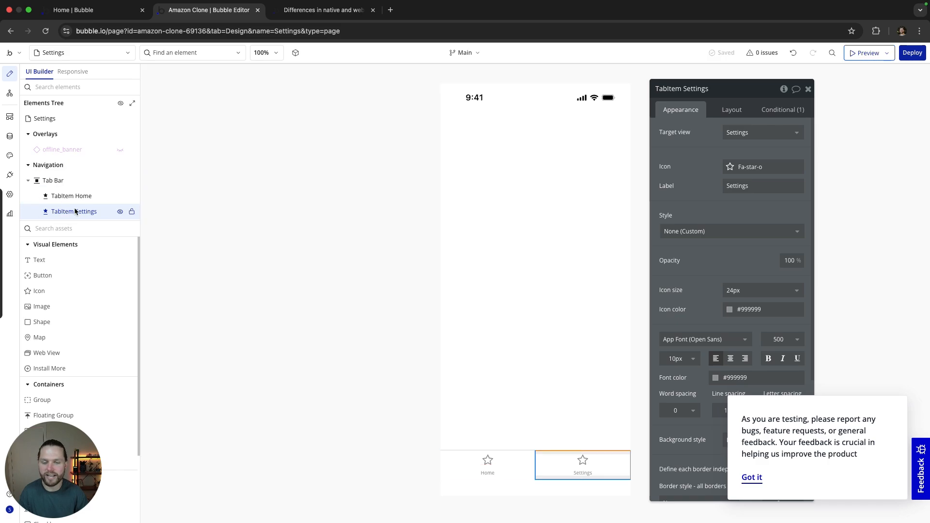
pyautogui.moveTo(75, 212)
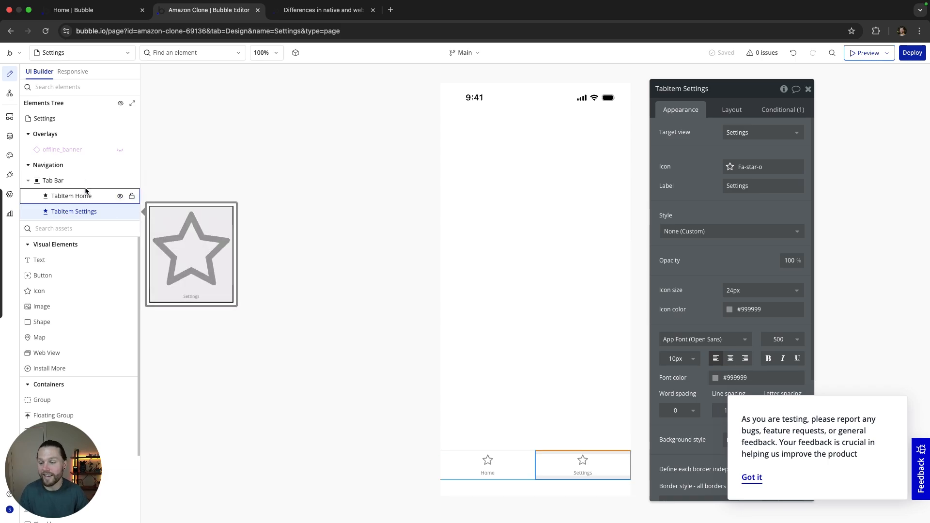
pyautogui.moveTo(87, 192)
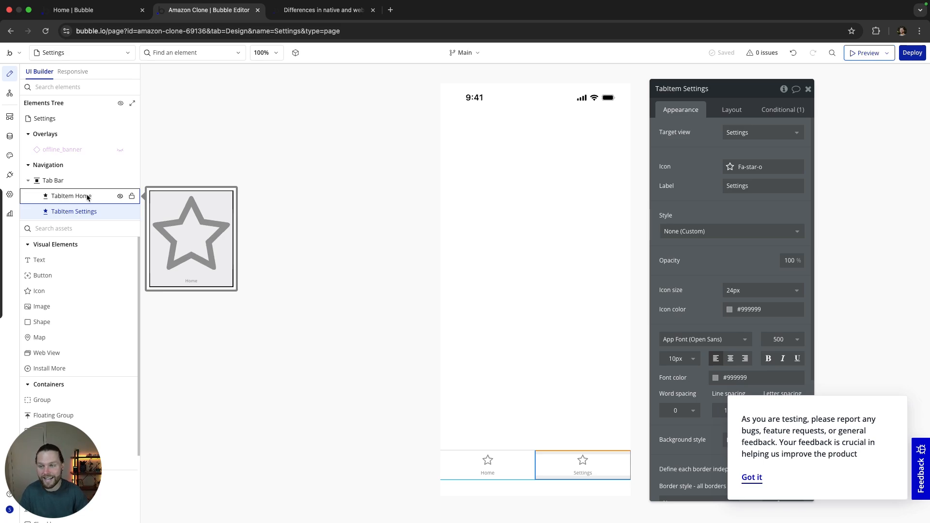
pyautogui.click(98, 192)
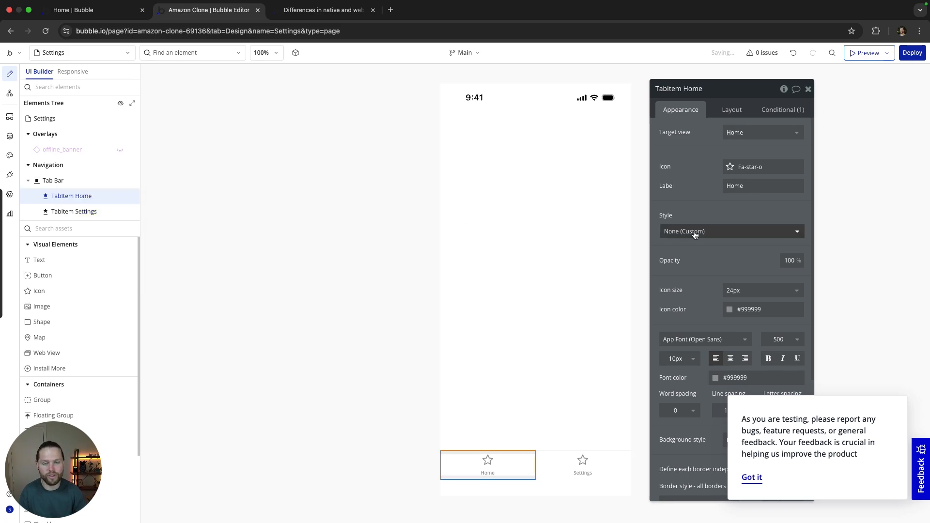
pyautogui.click(732, 111)
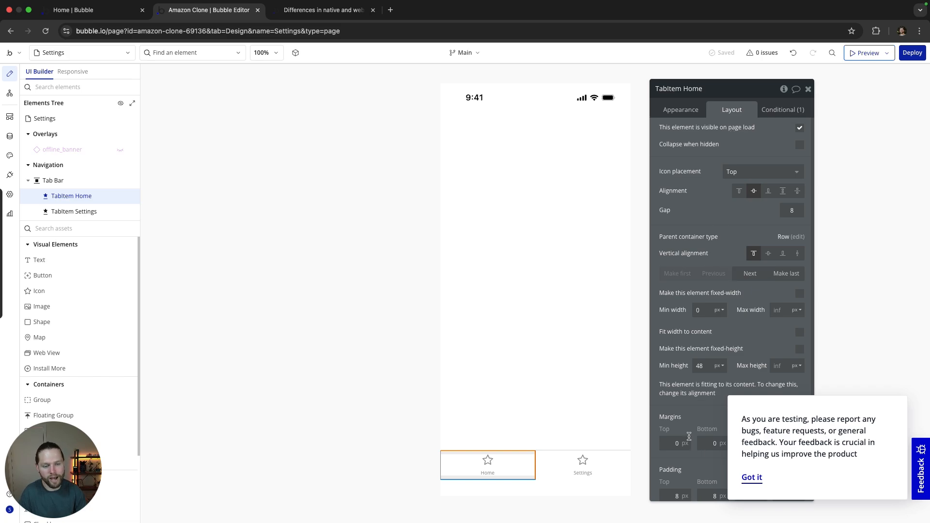
pyautogui.click(768, 109)
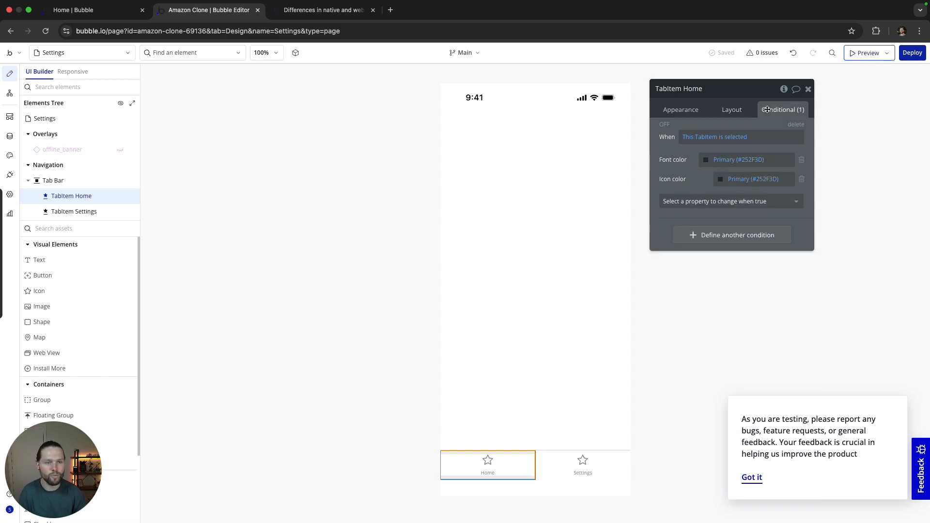
pyautogui.click(733, 112)
pyautogui.click(688, 113)
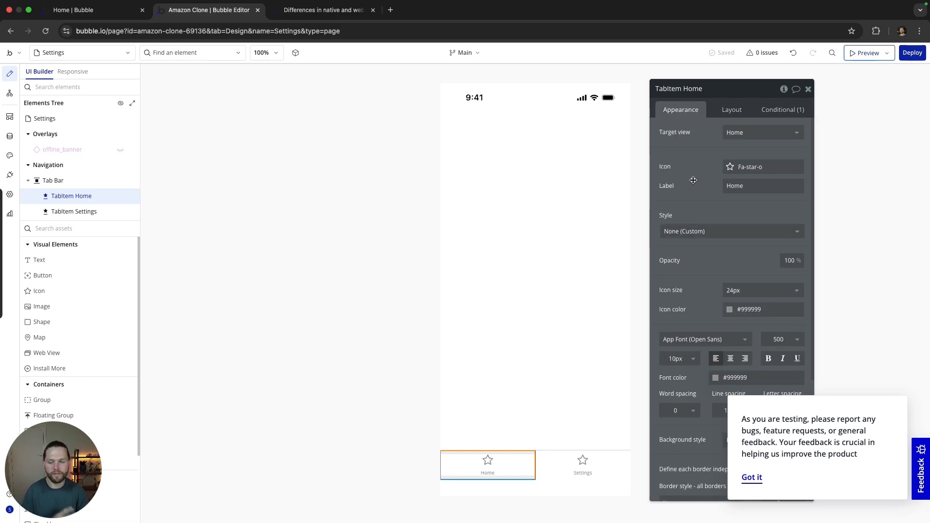
# Change the Home tab item's icon to the Font Awesome v4 home icon.
pyautogui.click(761, 168)
pyautogui.write('house')
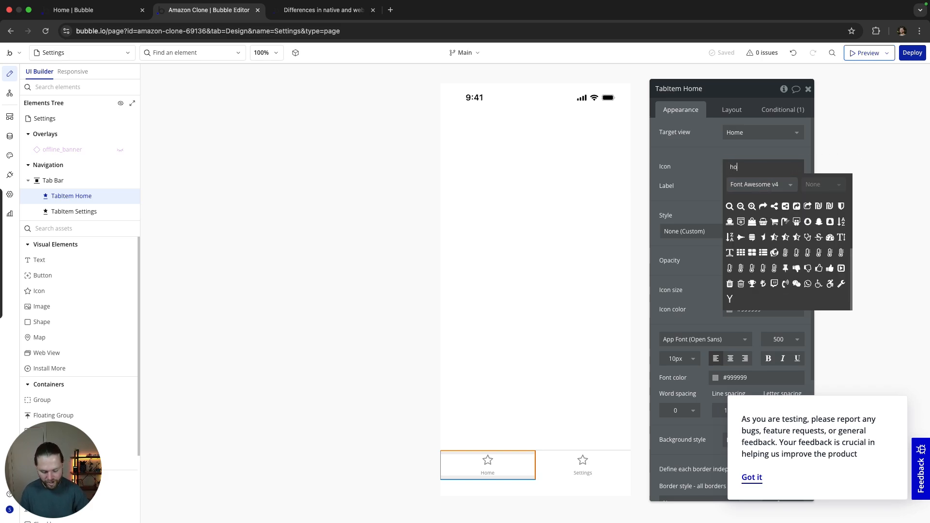
pyautogui.press('BackSpace')
pyautogui.press('BackSpace')
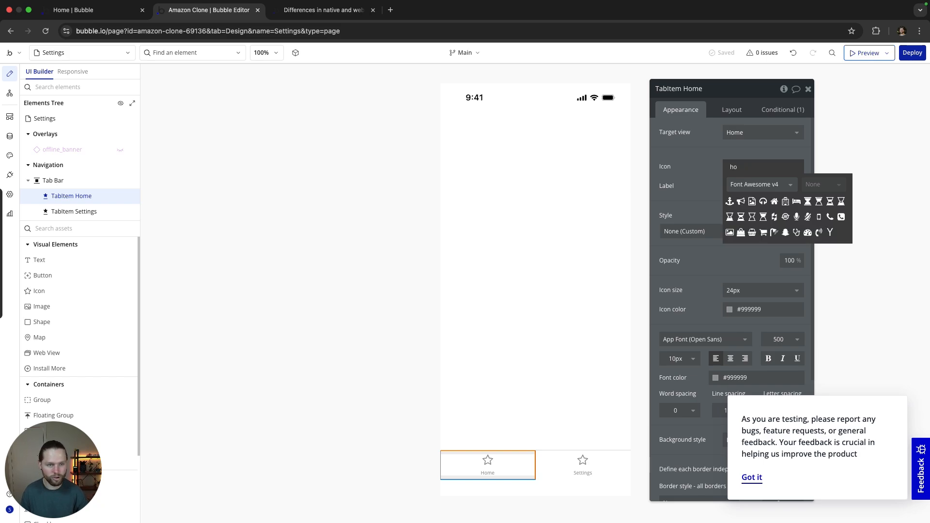
pyautogui.write('me')
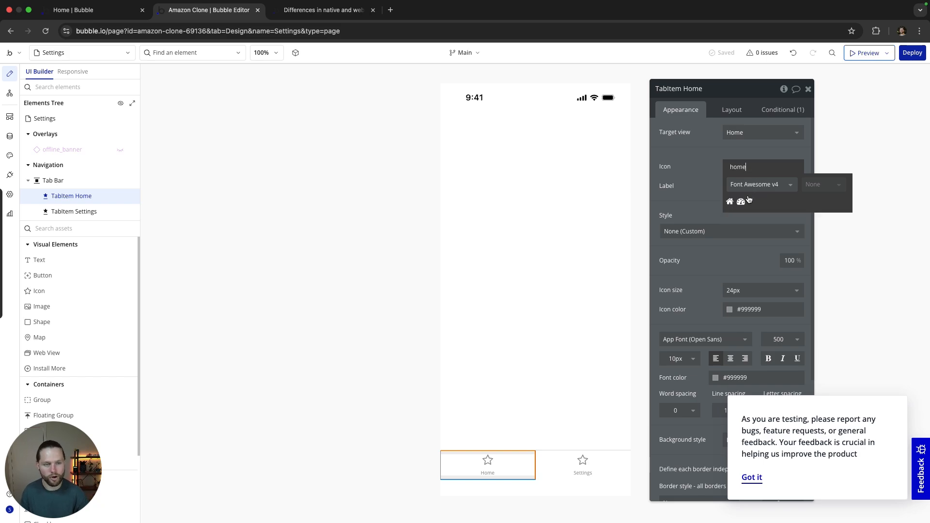
pyautogui.click(730, 201)
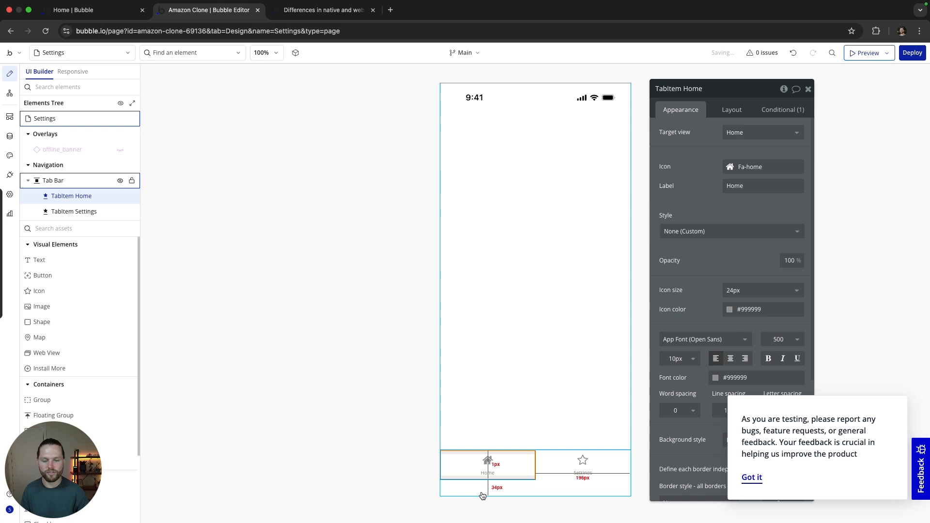
# Review the icon libraries available for the Home tab item without changing its icon.
pyautogui.click(732, 171)
pyautogui.click(760, 185)
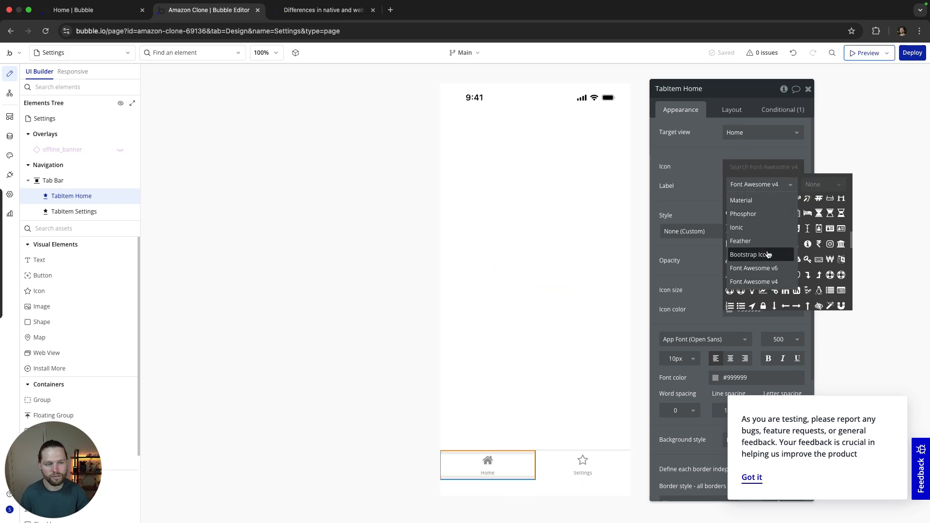
pyautogui.click(702, 167)
# Set the Home tab item's icon color to Alert (#F19E38) and its font color to Primary (#252F3D).
pyautogui.scroll(-1, 715, 272)
pyautogui.scroll(-3, 715, 272)
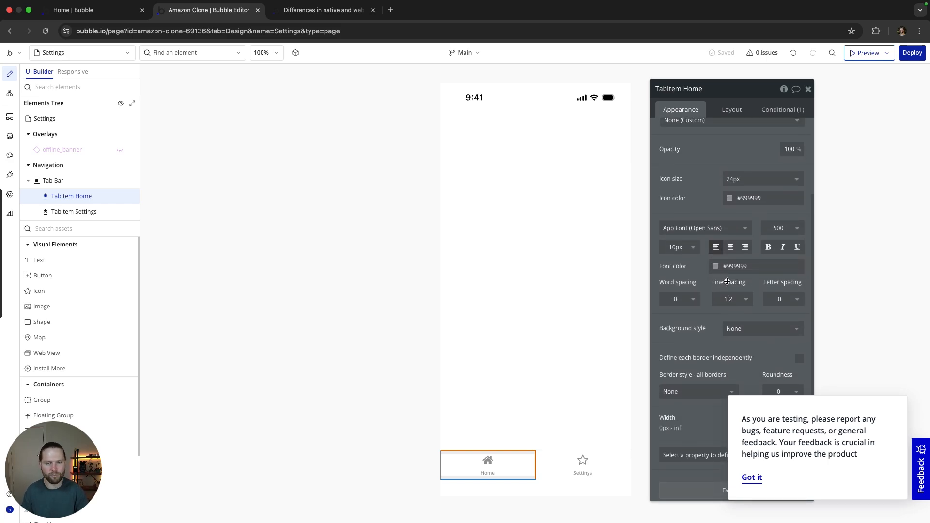
pyautogui.scroll(1, 727, 282)
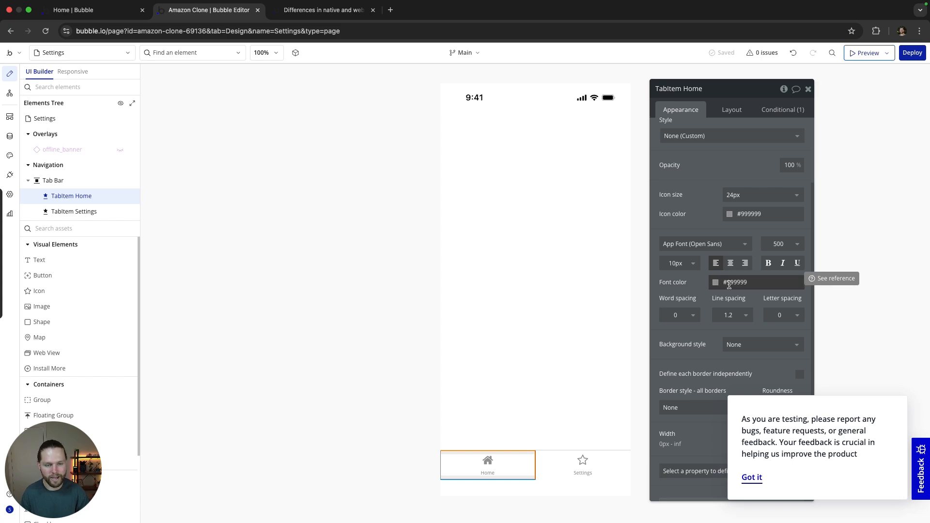
pyautogui.click(745, 215)
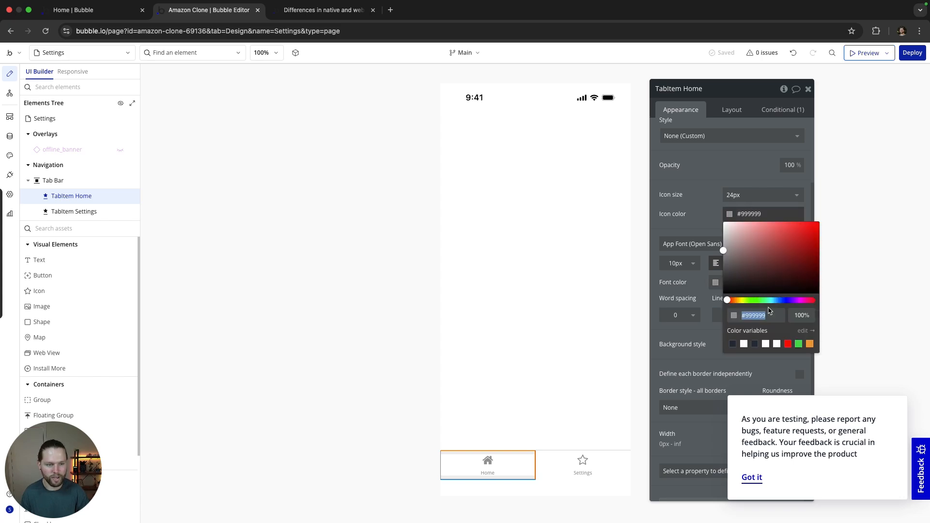
pyautogui.click(810, 344)
pyautogui.click(703, 211)
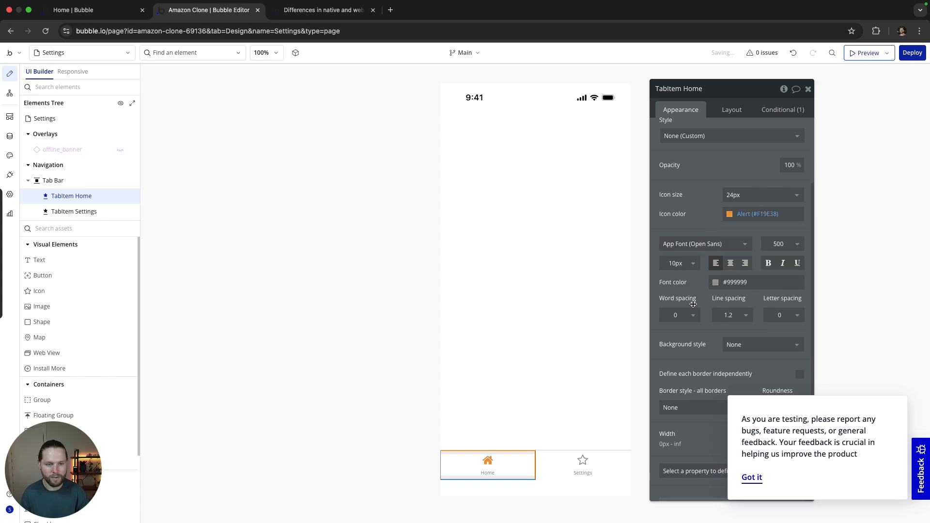
pyautogui.click(737, 282)
pyautogui.click(718, 412)
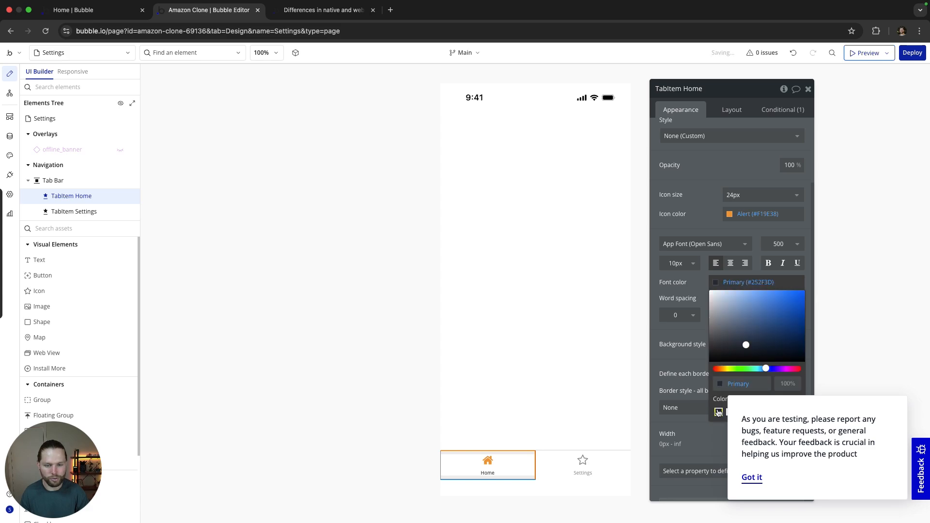
pyautogui.click(457, 338)
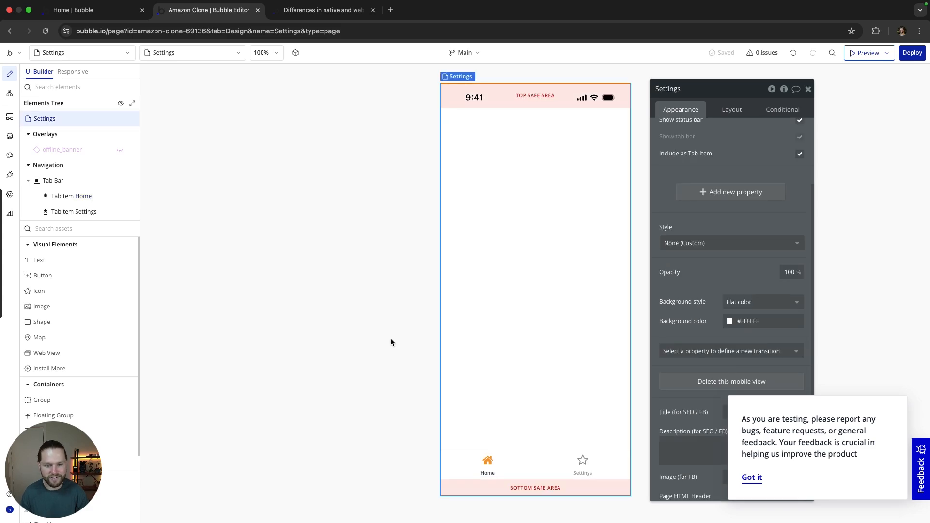
# Open the Home view and change the Settings tab item's icon to Fa-cog.
pyautogui.click(95, 54)
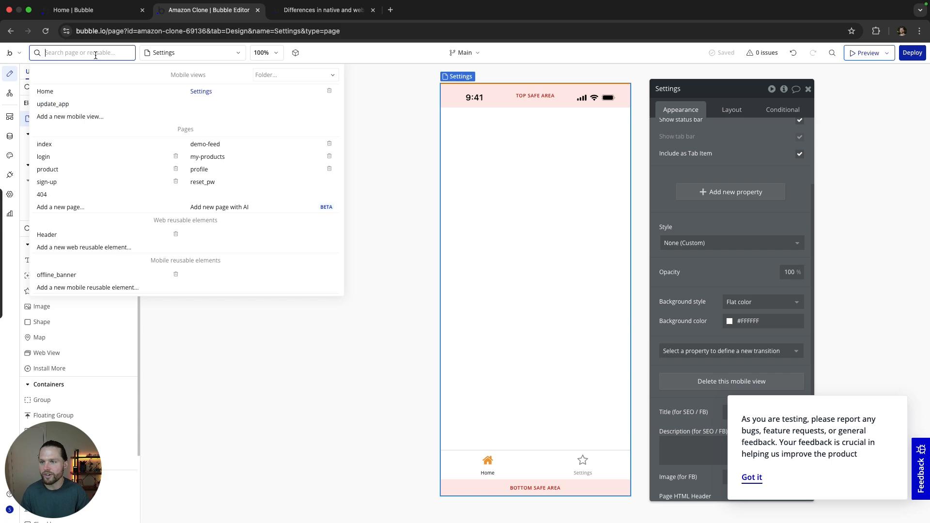
pyautogui.click(65, 91)
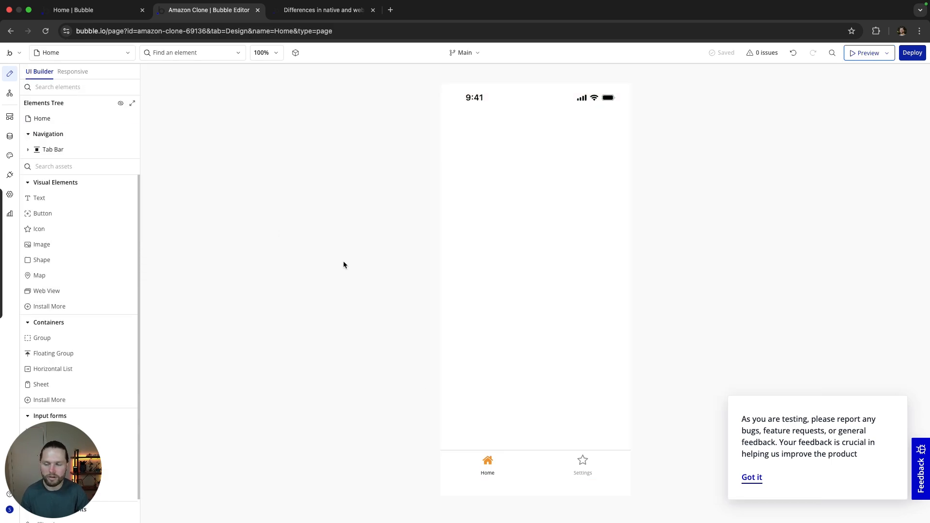
pyautogui.click(592, 465)
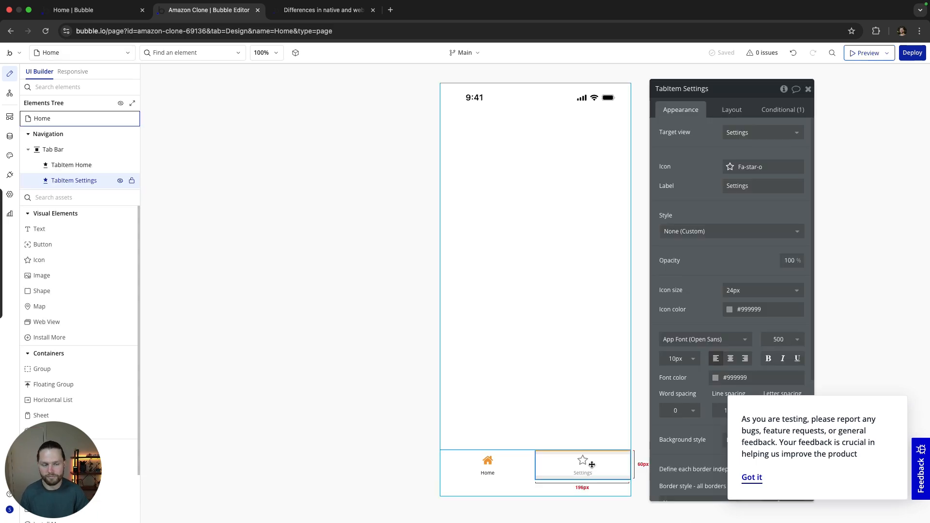
pyautogui.click(764, 168)
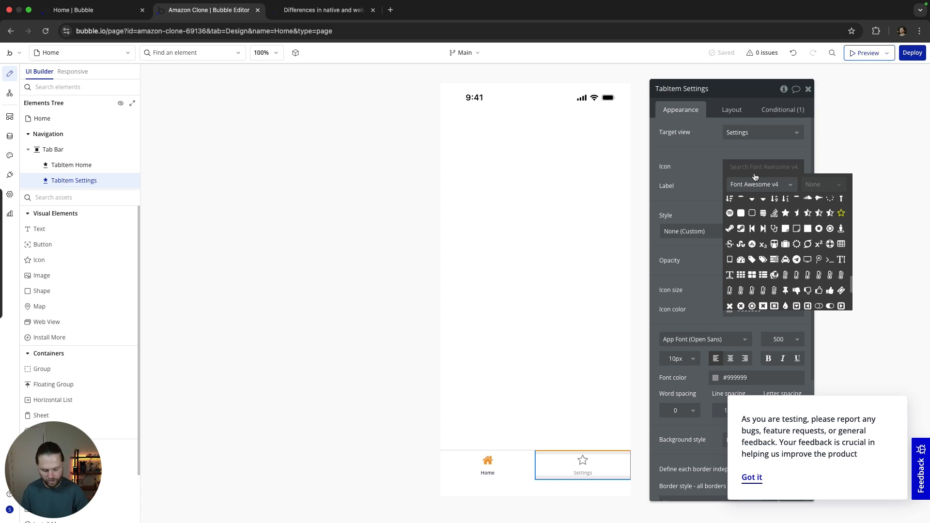
pyautogui.write('cog')
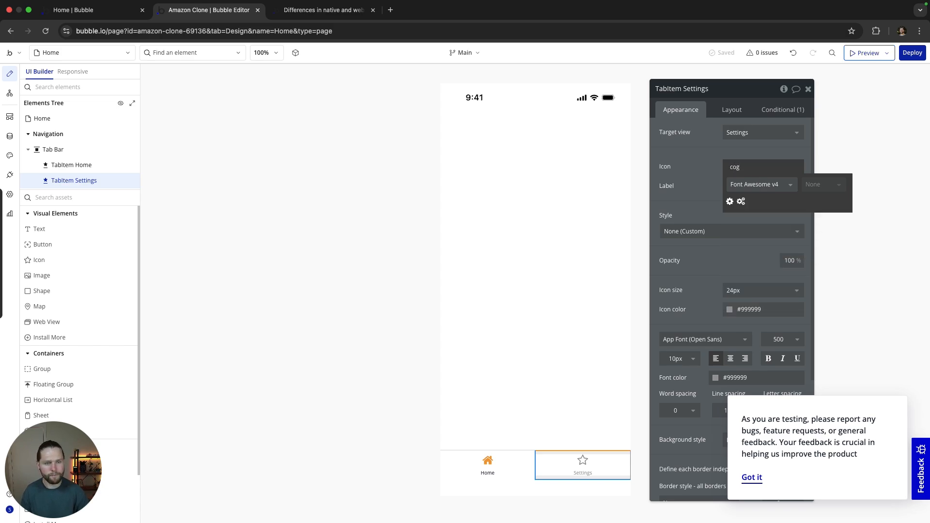
pyautogui.click(730, 201)
# Set the Settings tab item's icon color to Alert (#F19E38) and font color to Primary (#252F3D), dismissing the feedback notice.
pyautogui.scroll(-1, 711, 277)
pyautogui.click(756, 278)
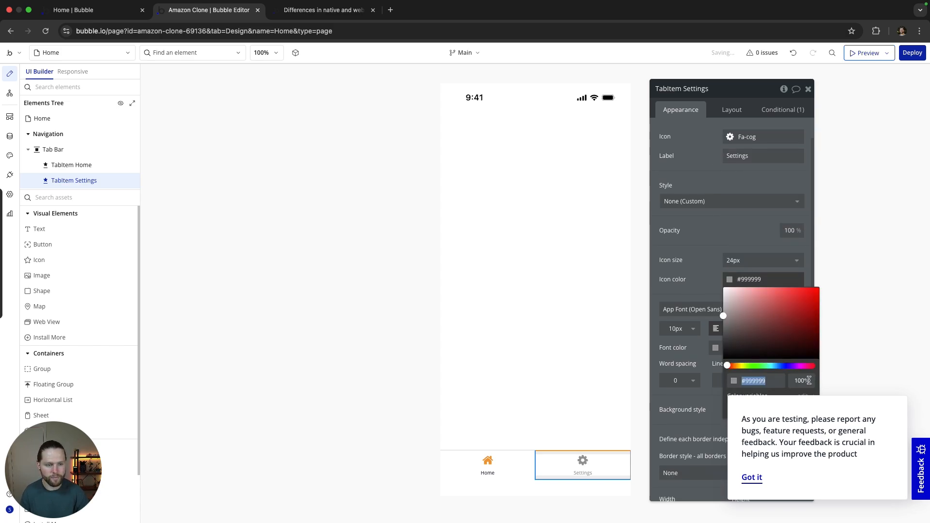
pyautogui.click(752, 477)
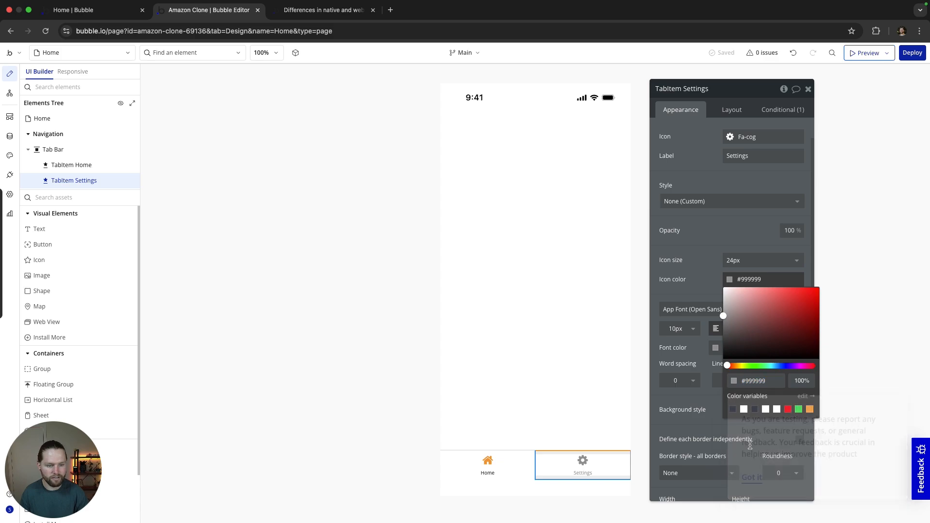
pyautogui.click(810, 409)
pyautogui.click(694, 280)
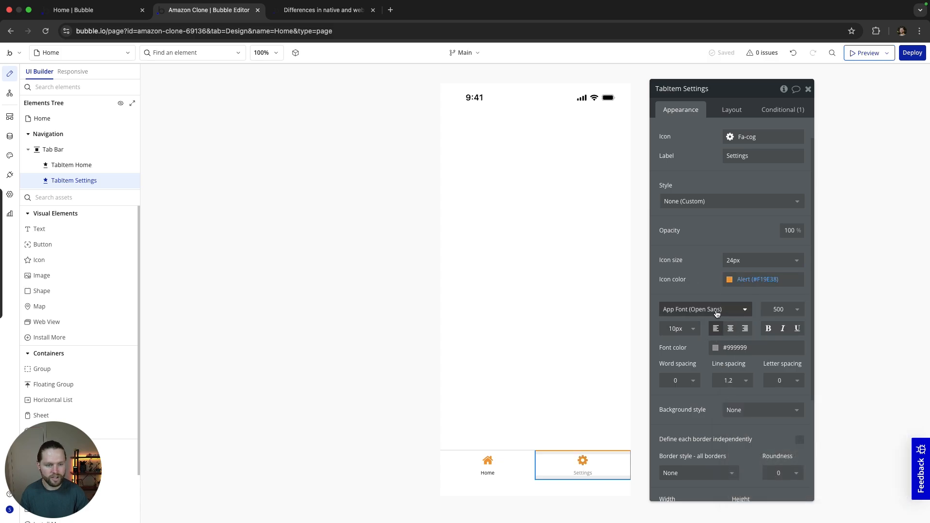
pyautogui.click(745, 348)
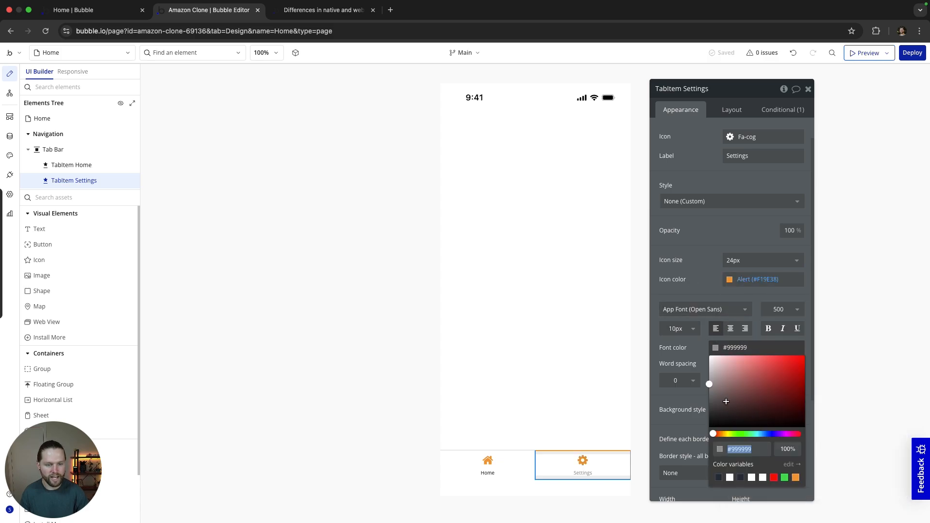
pyautogui.click(719, 477)
pyautogui.click(687, 352)
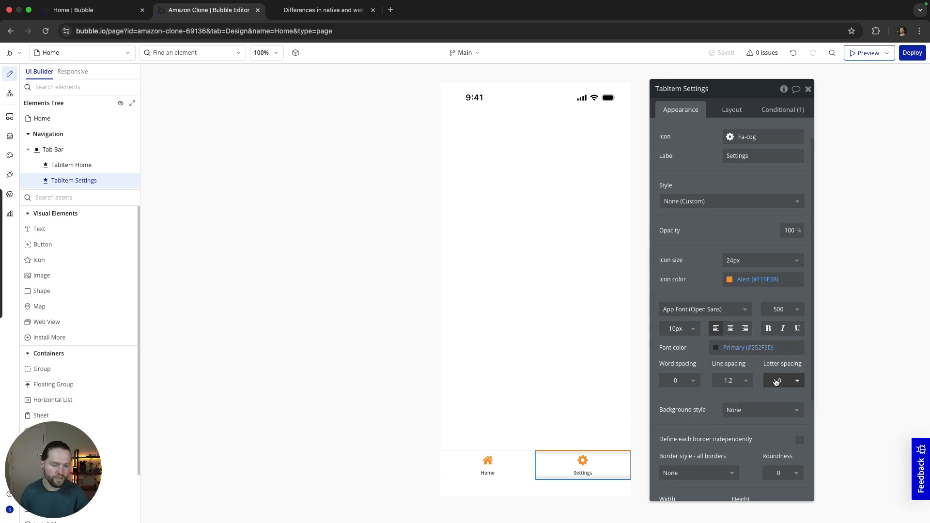
pyautogui.click(346, 357)
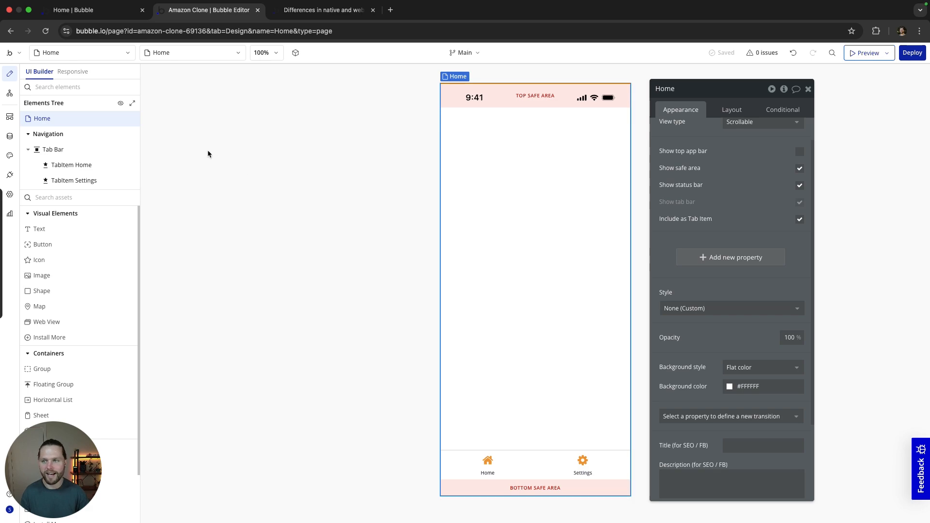
# Open the Settings mobile view and bring up the view's properties.
pyautogui.click(118, 52)
pyautogui.click(214, 92)
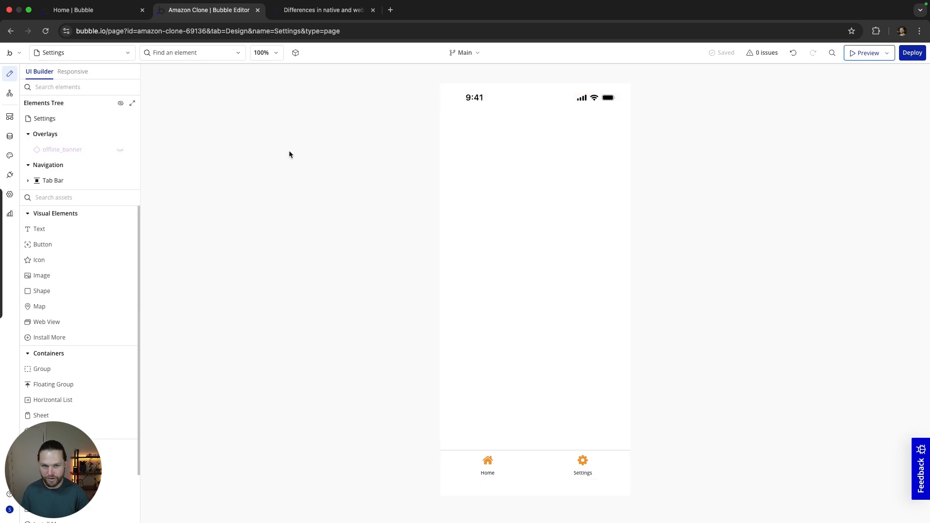
pyautogui.doubleClick(537, 207)
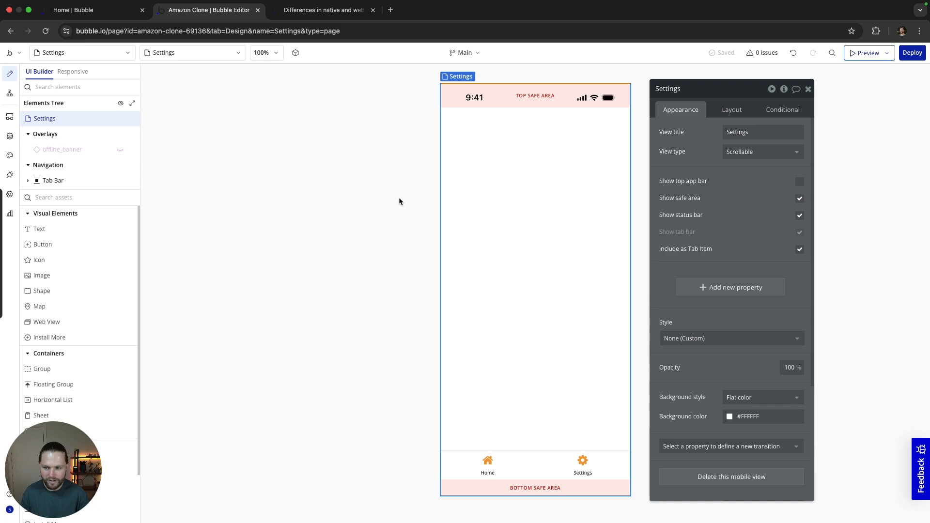
# On the profile web page, select all the content elements below the header and copy them with their workflows.
pyautogui.click(87, 54)
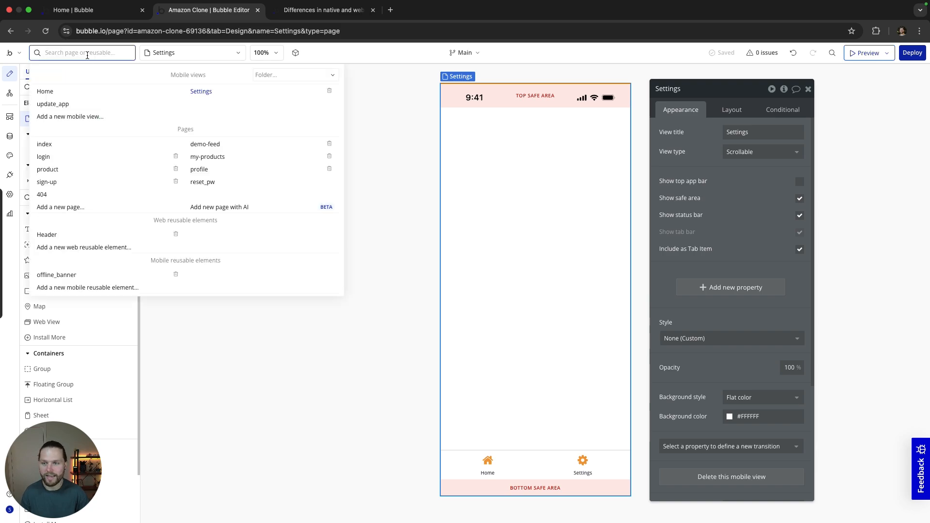
pyautogui.click(220, 170)
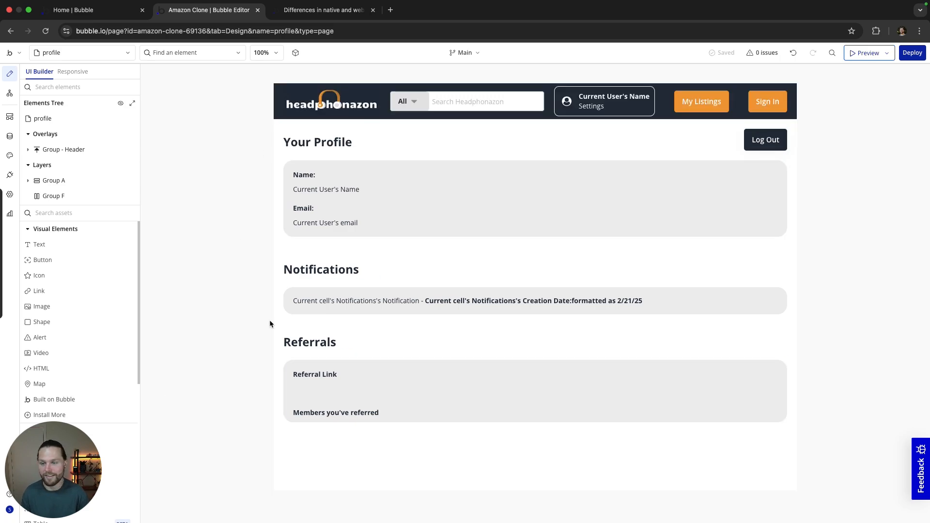
pyautogui.moveTo(843, 441); pyautogui.dragTo(259, 137)
pyautogui.moveTo(738, 86); pyautogui.dragTo(834, 218)
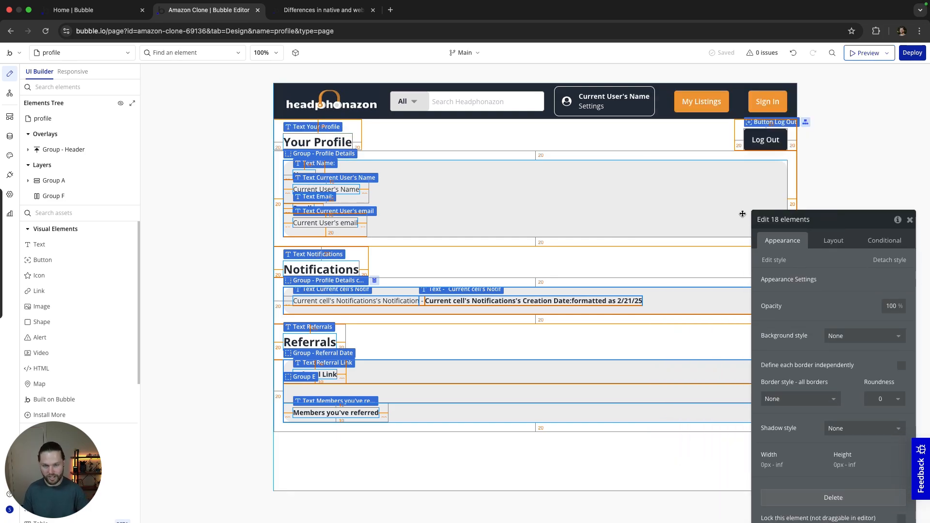
pyautogui.rightClick(520, 187)
pyautogui.moveTo(575, 252)
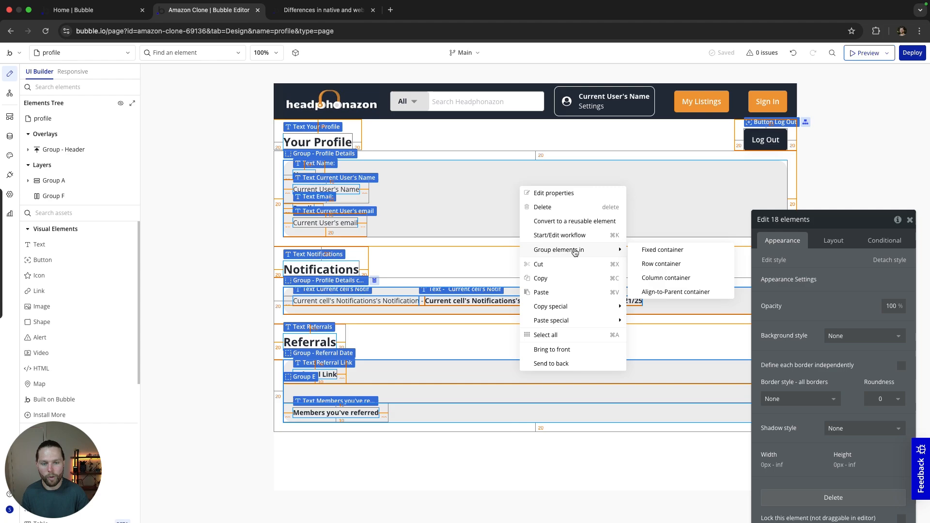
pyautogui.moveTo(573, 308)
pyautogui.click(654, 306)
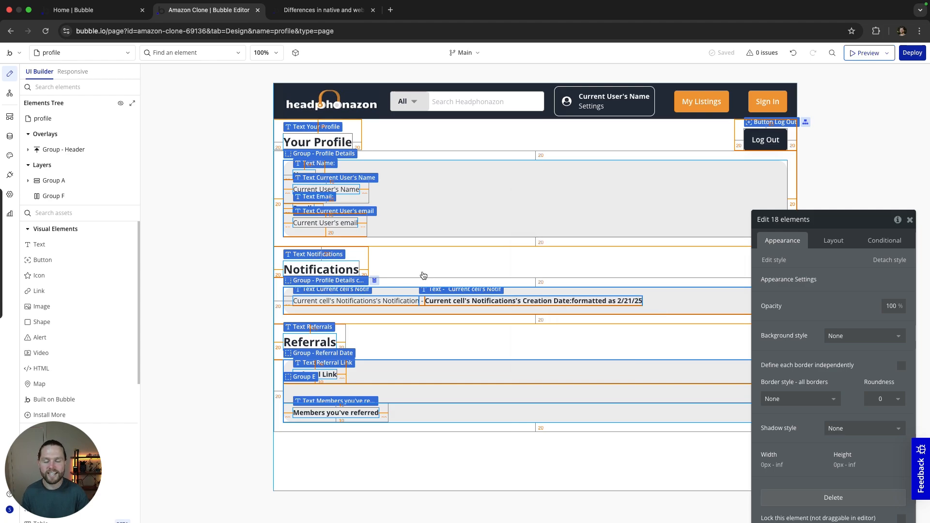
# Paste the copied profile elements with their workflows into the Settings mobile view and clear the selection.
pyautogui.click(108, 54)
pyautogui.click(222, 93)
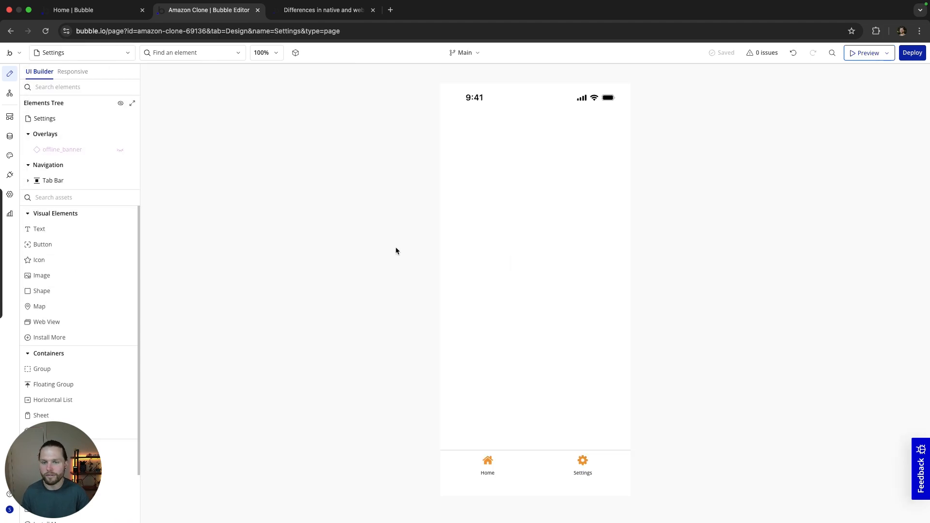
pyautogui.rightClick(499, 208)
pyautogui.moveTo(581, 284)
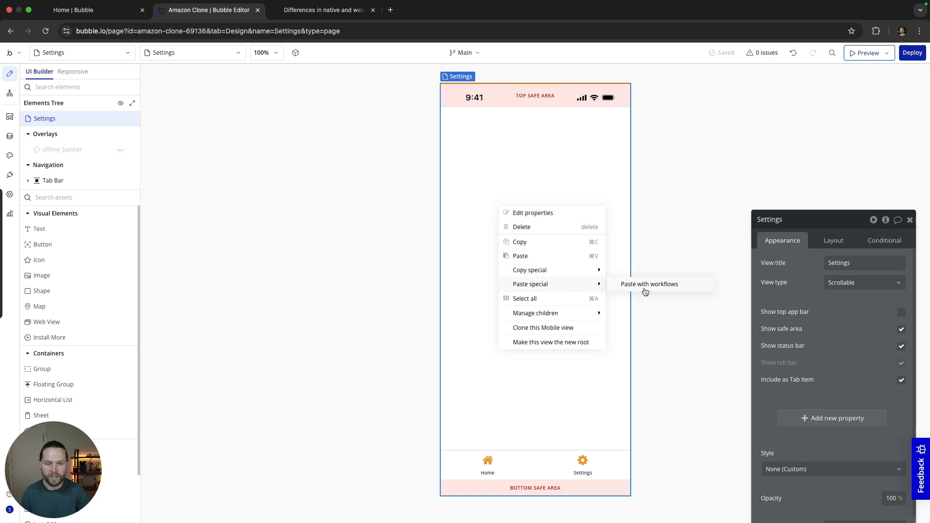
pyautogui.click(650, 285)
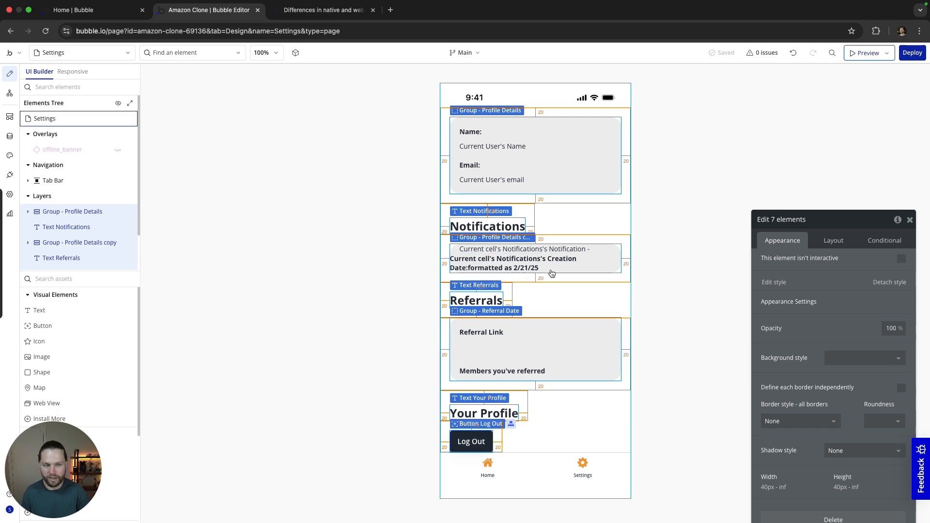
pyautogui.click(380, 241)
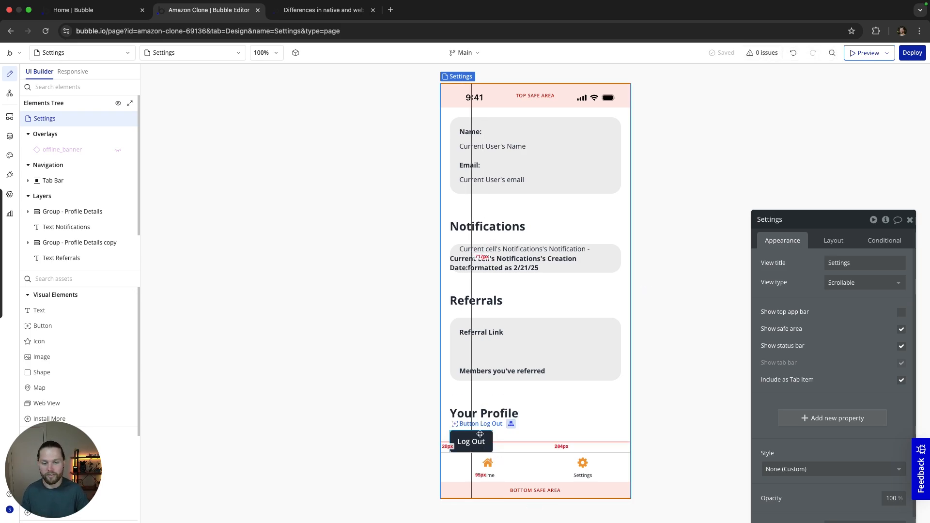
# Move the Your Profile heading to the first position in the Settings view's column layout.
pyautogui.click(495, 413)
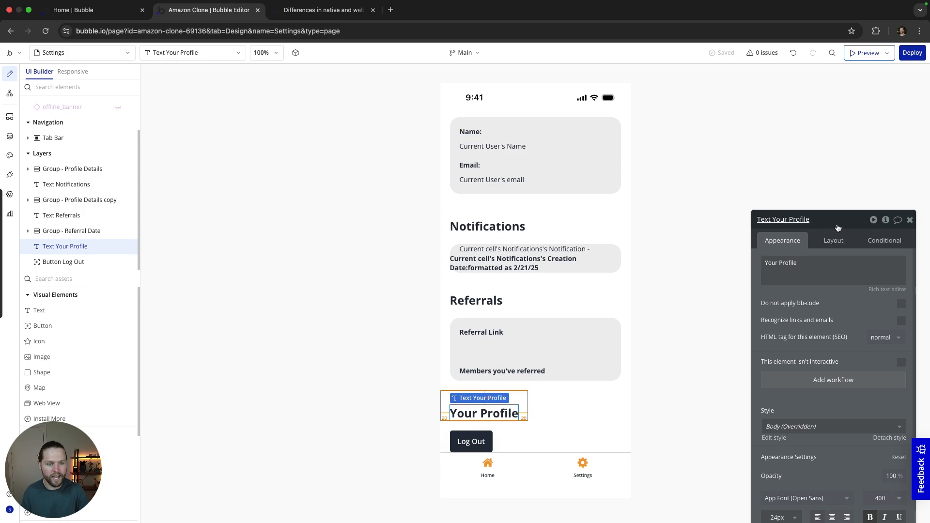
pyautogui.scroll(-3, 829, 323)
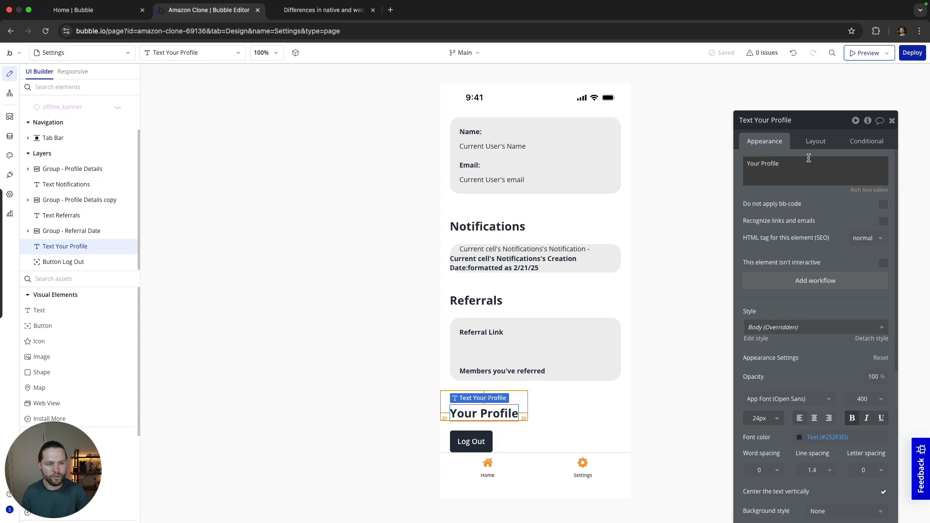
pyautogui.click(813, 141)
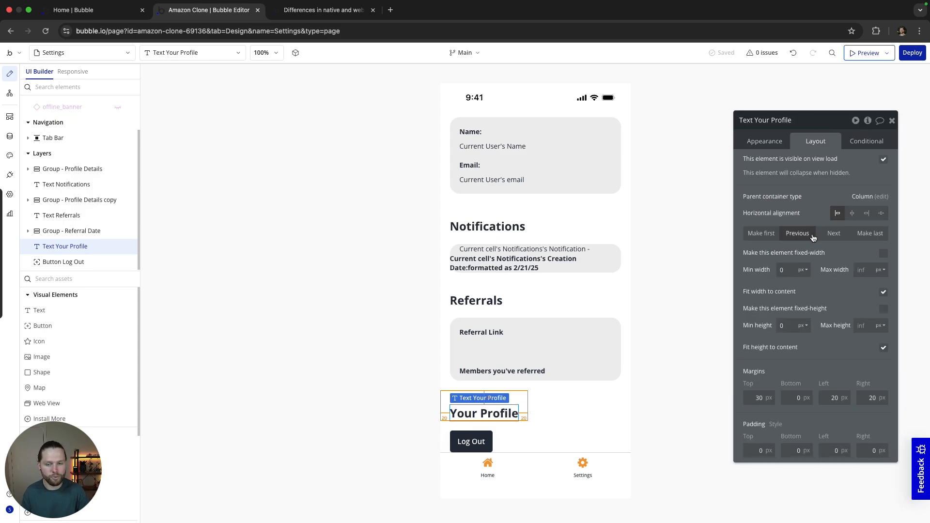
pyautogui.click(835, 234)
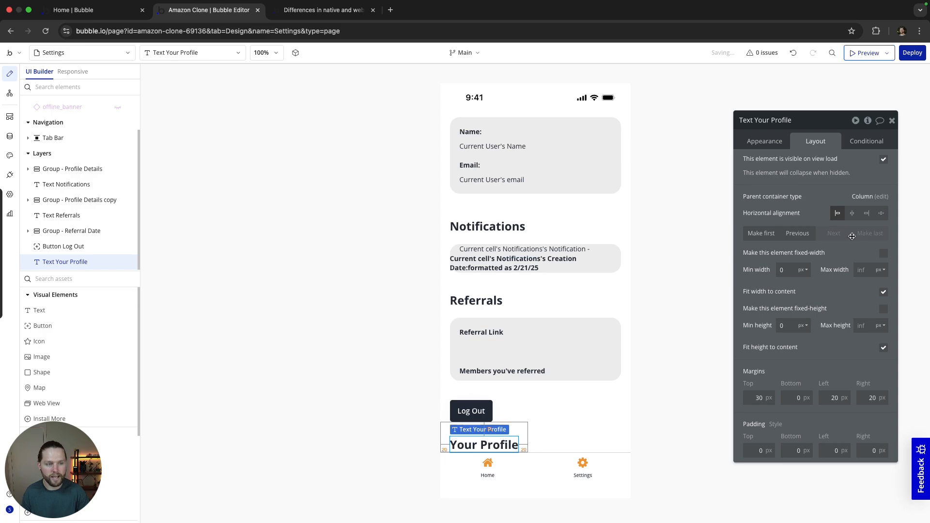
pyautogui.click(798, 233)
pyautogui.click(798, 233)
pyautogui.click(798, 233)
pyautogui.click(798, 233)
pyautogui.click(797, 233)
pyautogui.click(797, 233)
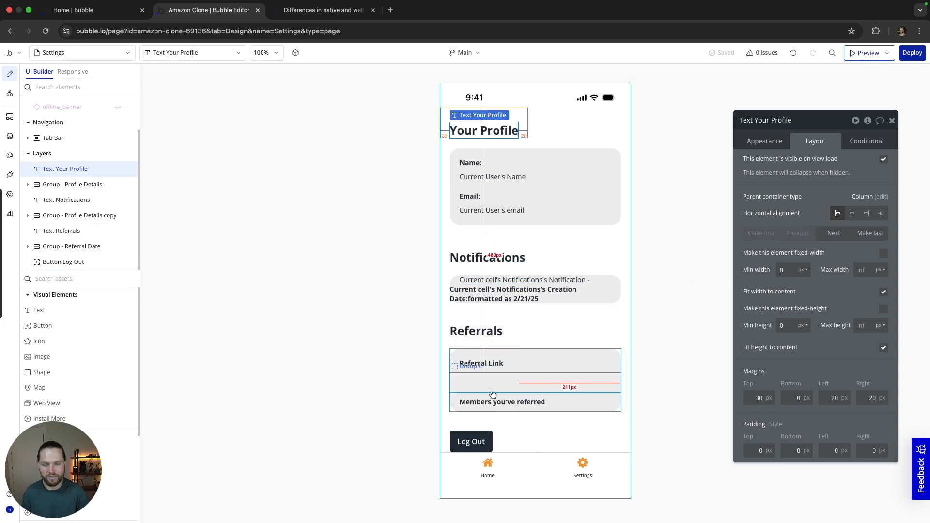
# Move the Log Out button up in the layout order so it sits directly below the Your Profile heading.
pyautogui.click(472, 441)
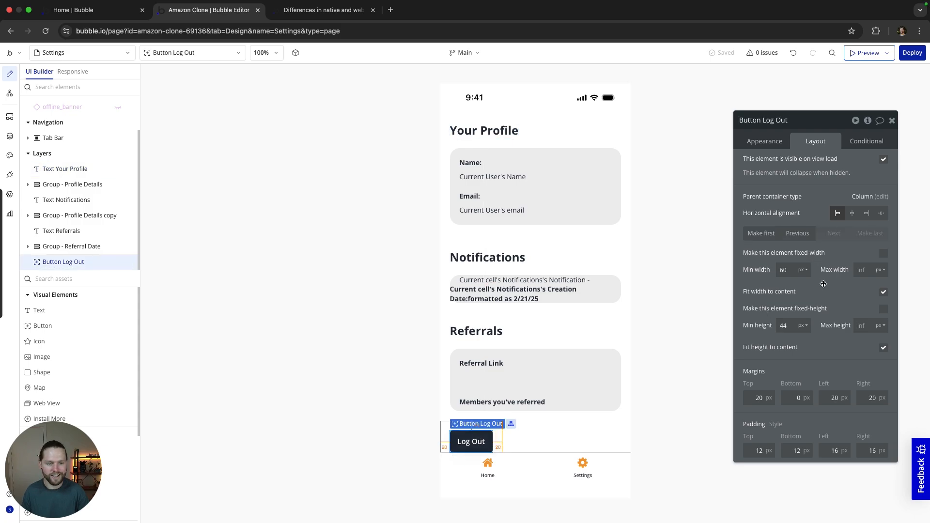
pyautogui.click(798, 233)
pyautogui.click(798, 233)
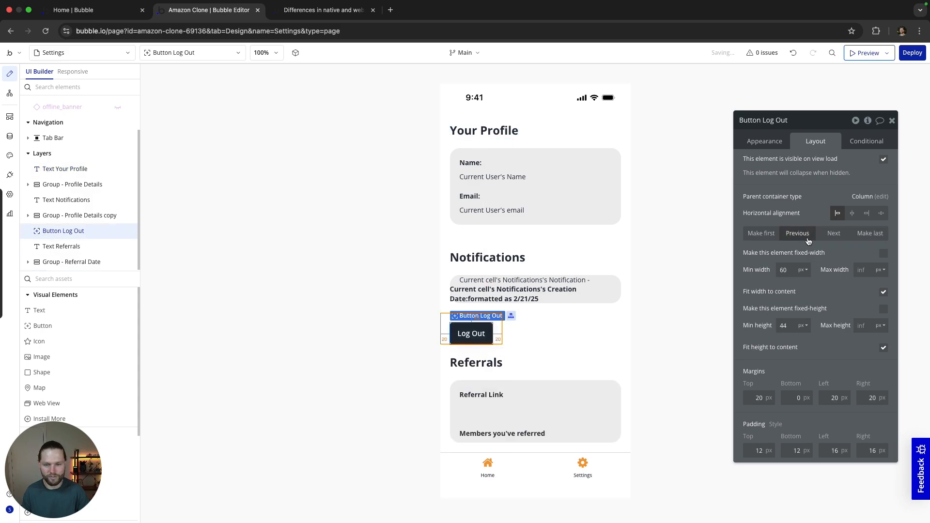
pyautogui.click(797, 233)
pyautogui.click(797, 233)
pyautogui.click(798, 233)
pyautogui.click(449, 192)
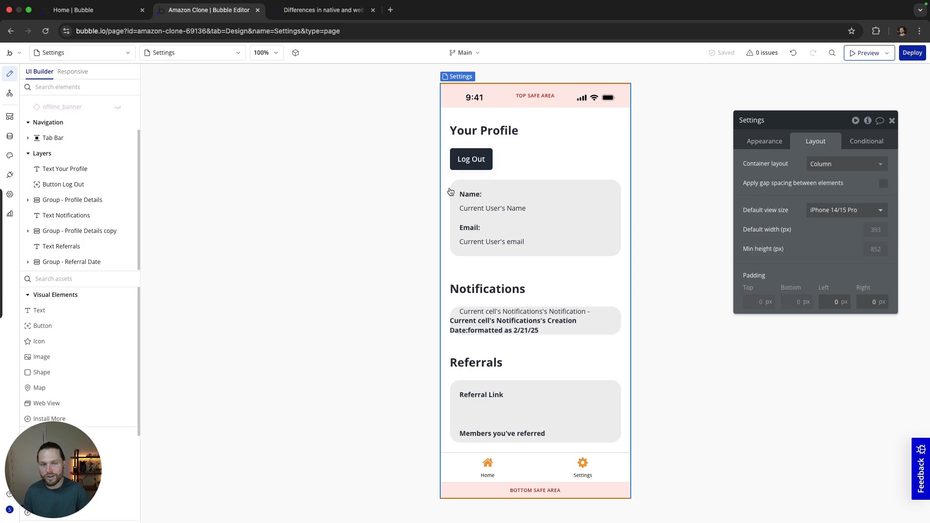
# Group the Your Profile heading and the Log Out button together in a row container.
pyautogui.click(76, 169)
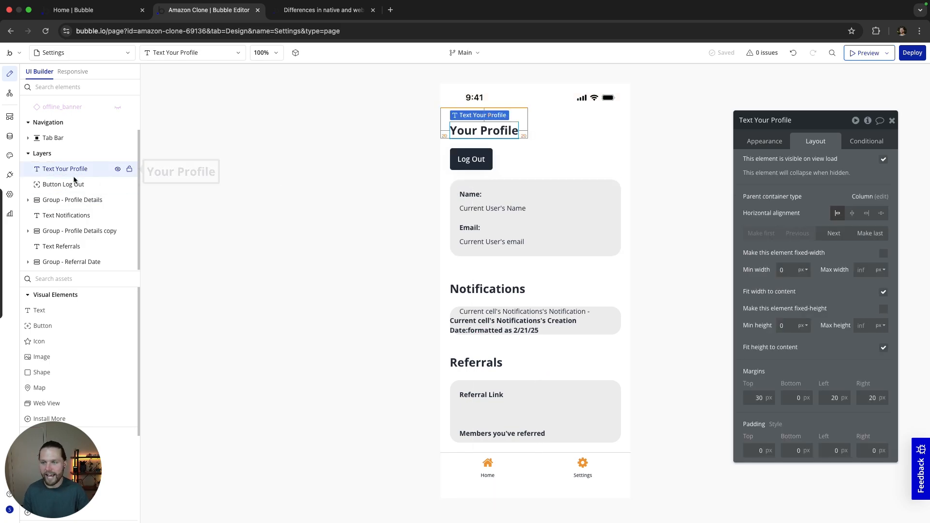
pyautogui.click(70, 184)
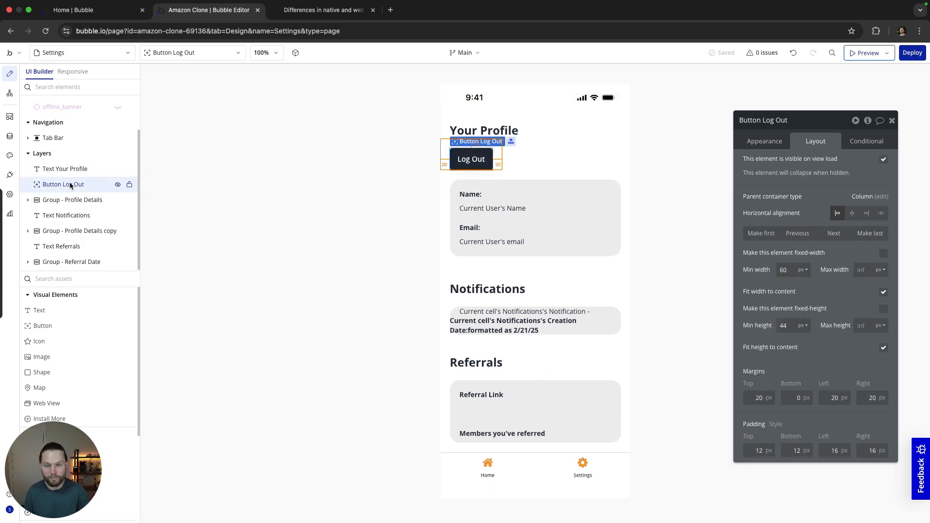
pyautogui.click(67, 169)
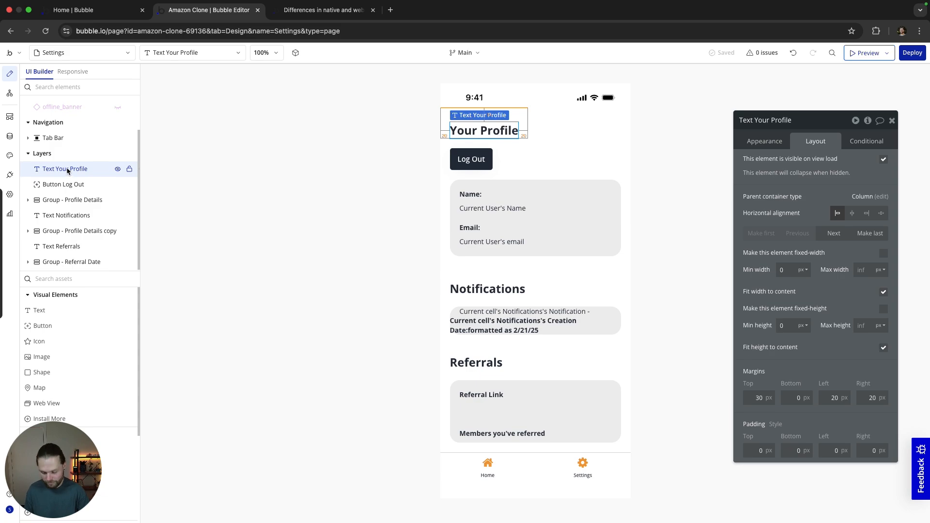
pyautogui.keyDown('shift'); pyautogui.click(70, 185); pyautogui.keyUp('shift')
pyautogui.rightClick(81, 178)
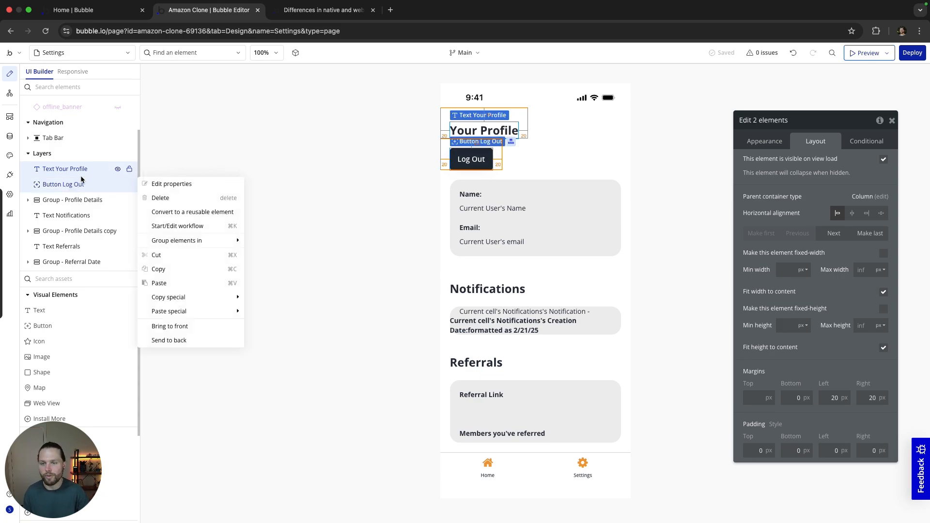
pyautogui.moveTo(172, 239)
pyautogui.click(279, 255)
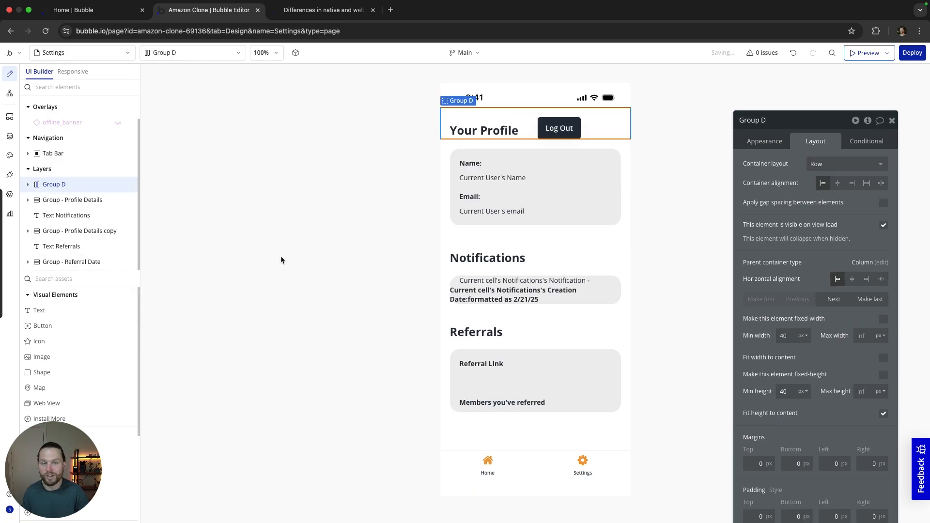
pyautogui.click(319, 245)
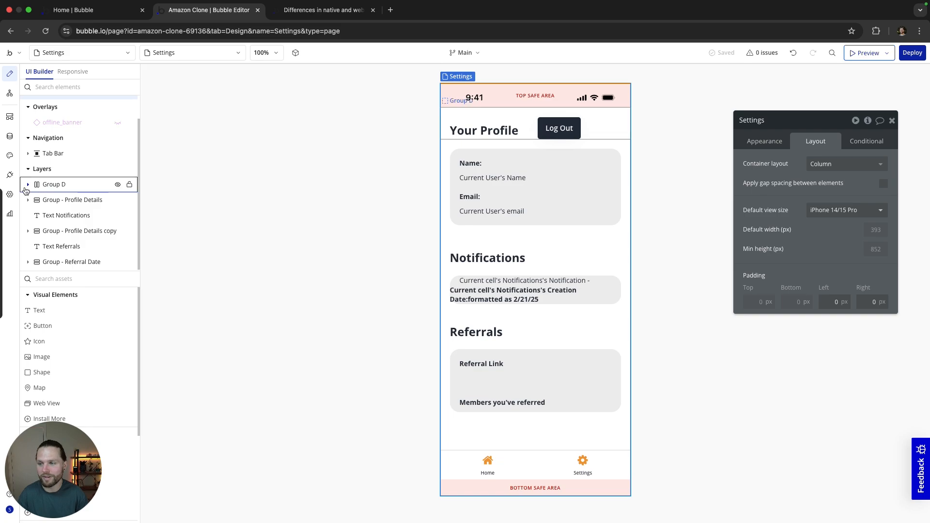
# From the All Users app data, run the Settings view preview as the user created Jan 26, 2025 12:57 pm.
pyautogui.click(10, 138)
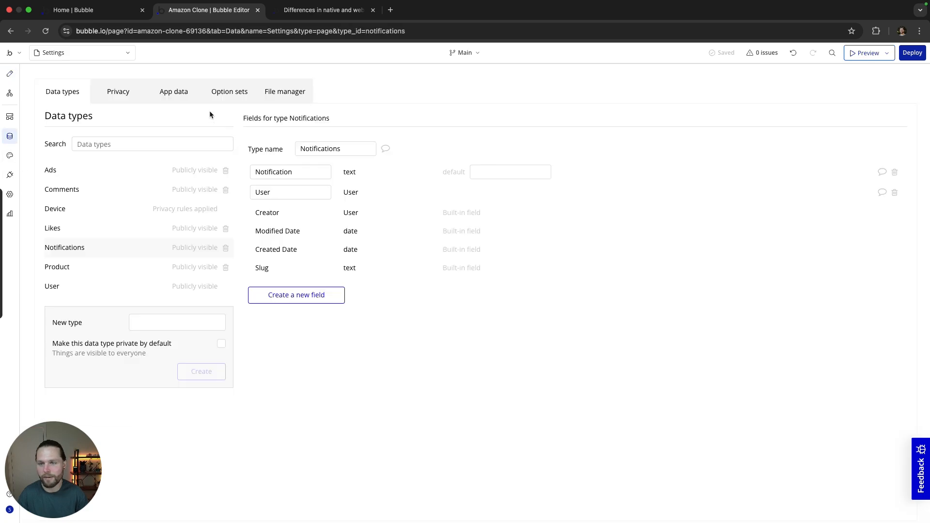
pyautogui.click(91, 290)
pyautogui.click(168, 91)
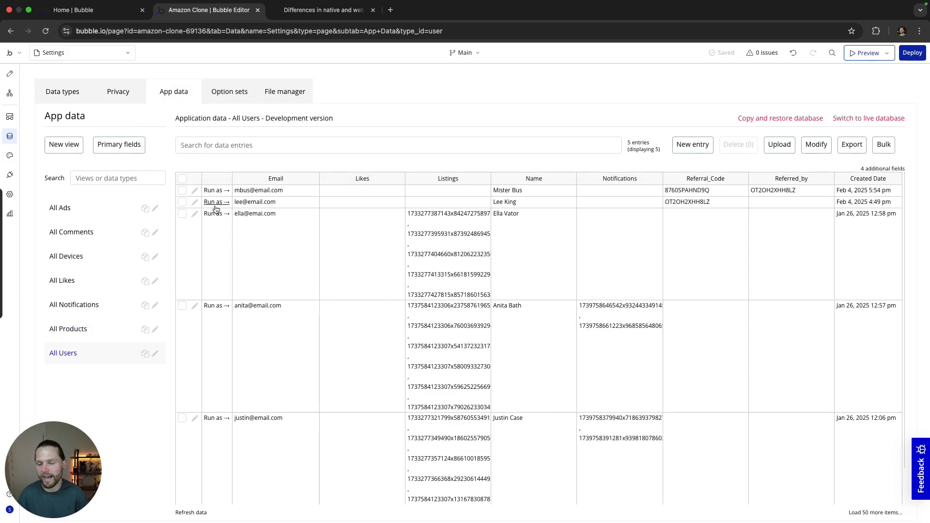
pyautogui.scroll(-2, 359, 301)
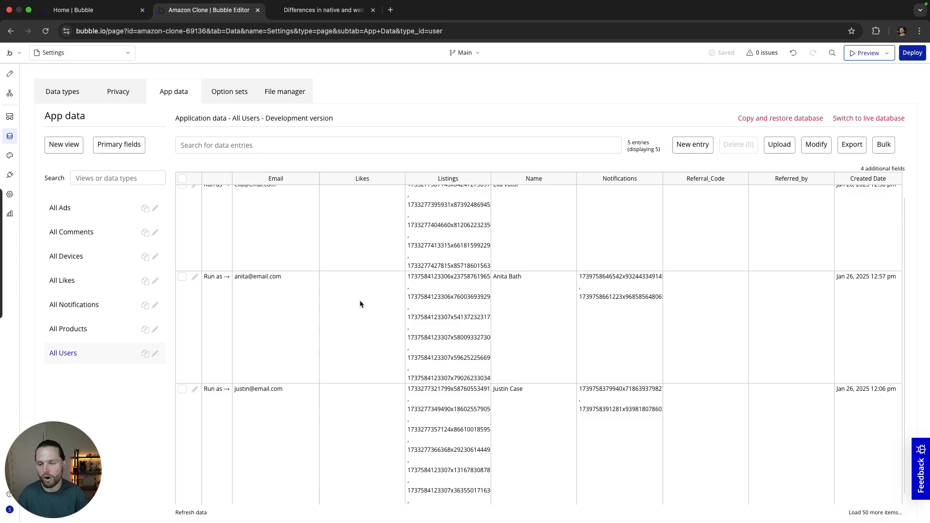
pyautogui.click(219, 273)
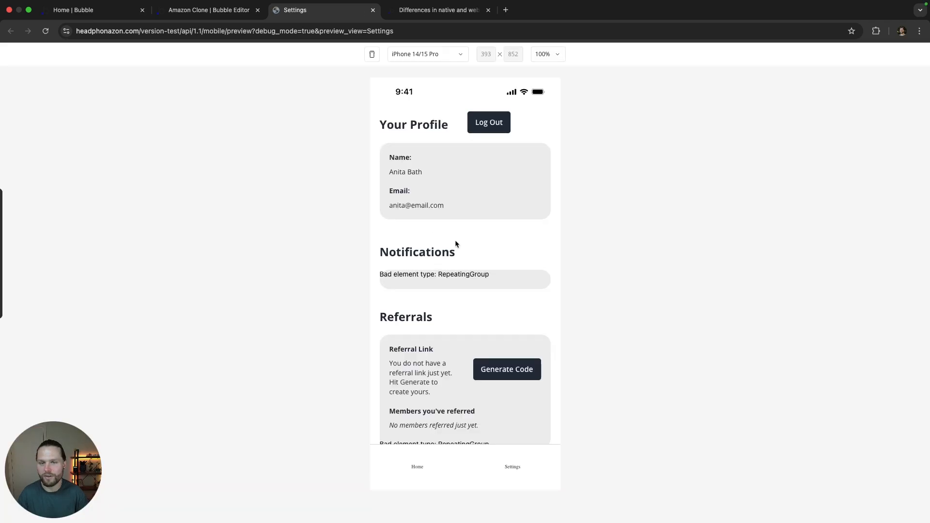
# Review the profile, notification and referral sections in the Settings preview, and test the tab bar by switching between Home and Settings.
pyautogui.scroll(-1, 474, 266)
pyautogui.scroll(1, 473, 266)
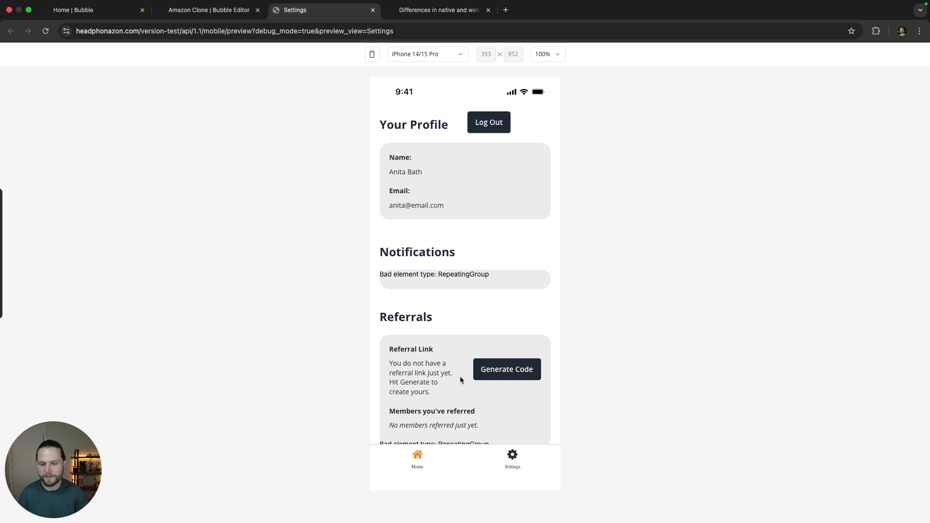
pyautogui.scroll(-1, 461, 379)
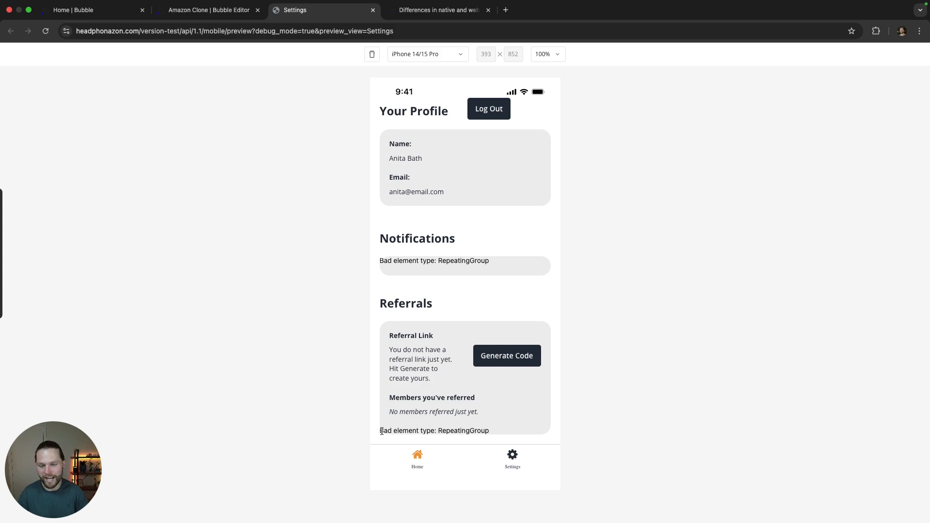
pyautogui.scroll(1, 467, 353)
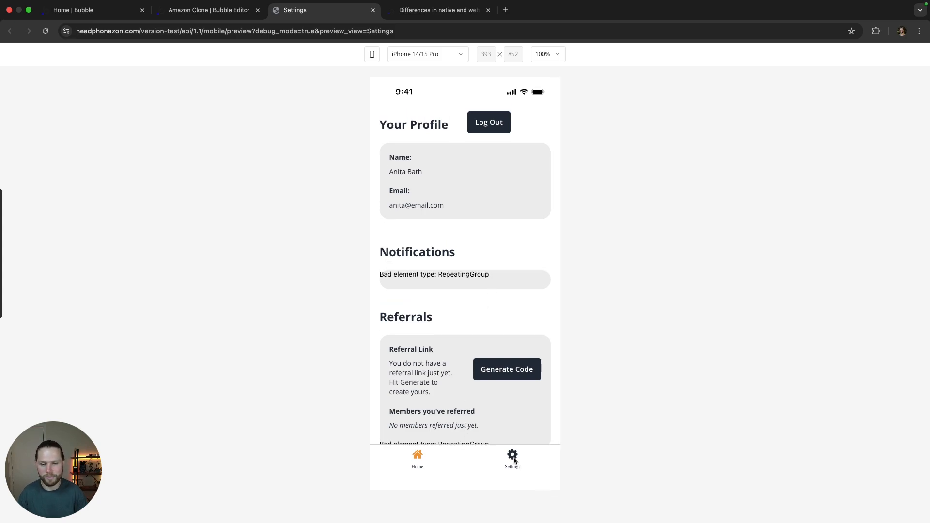
pyautogui.click(417, 457)
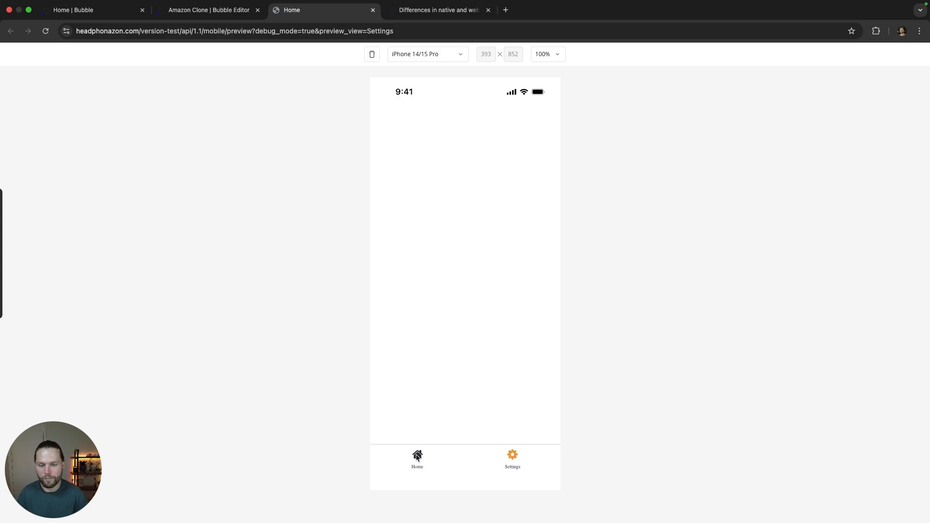
pyautogui.click(514, 461)
pyautogui.click(416, 459)
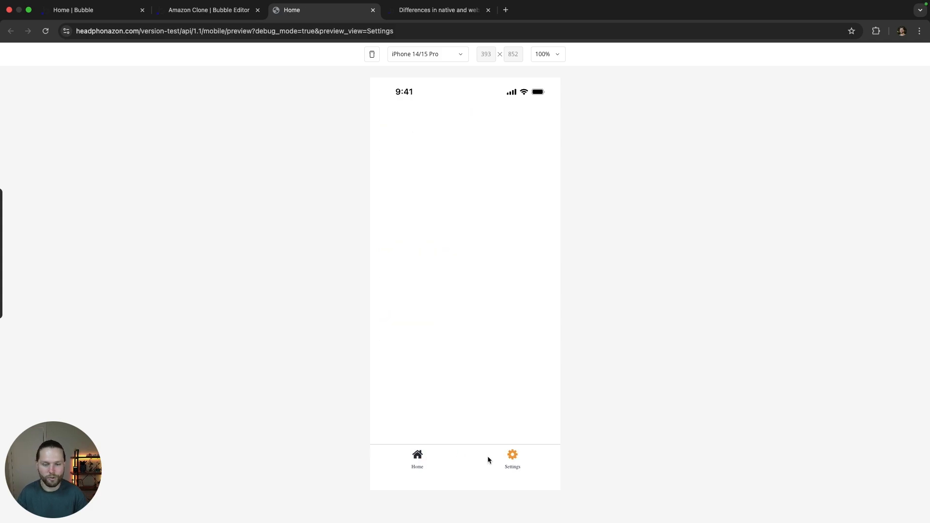
pyautogui.click(512, 458)
pyautogui.click(436, 460)
pyautogui.click(512, 460)
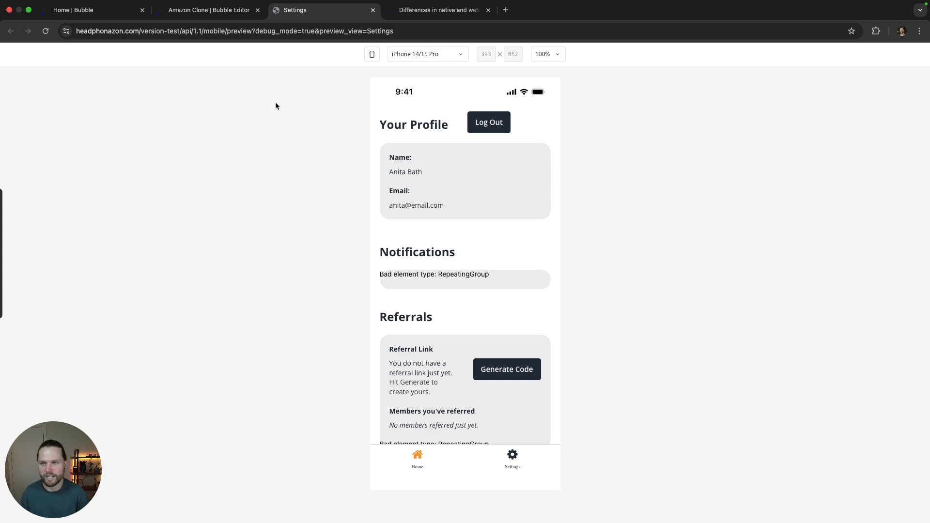
# Back in the app editor, compare the visual elements offered for the mobile Settings view with those of the web profile page.
pyautogui.click(228, 9)
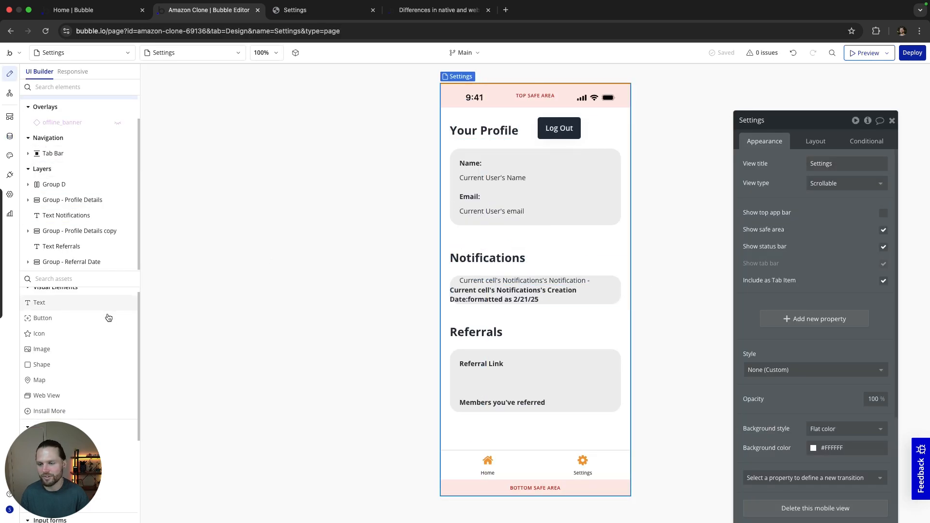
pyautogui.moveTo(103, 316)
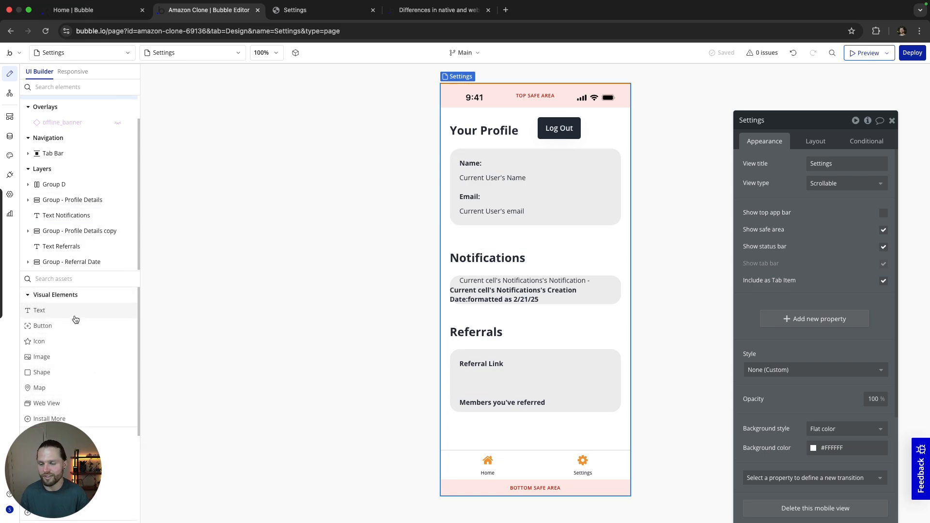
pyautogui.scroll(-1, 82, 313)
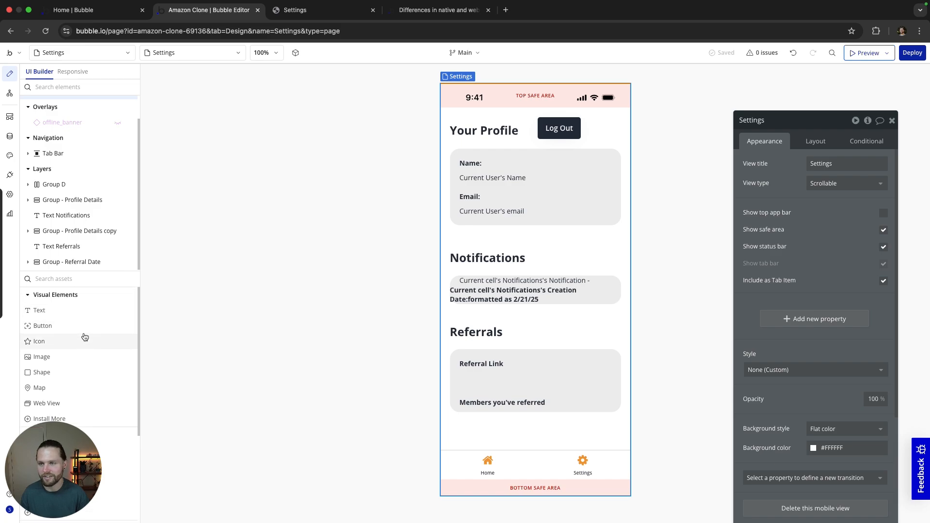
pyautogui.click(118, 58)
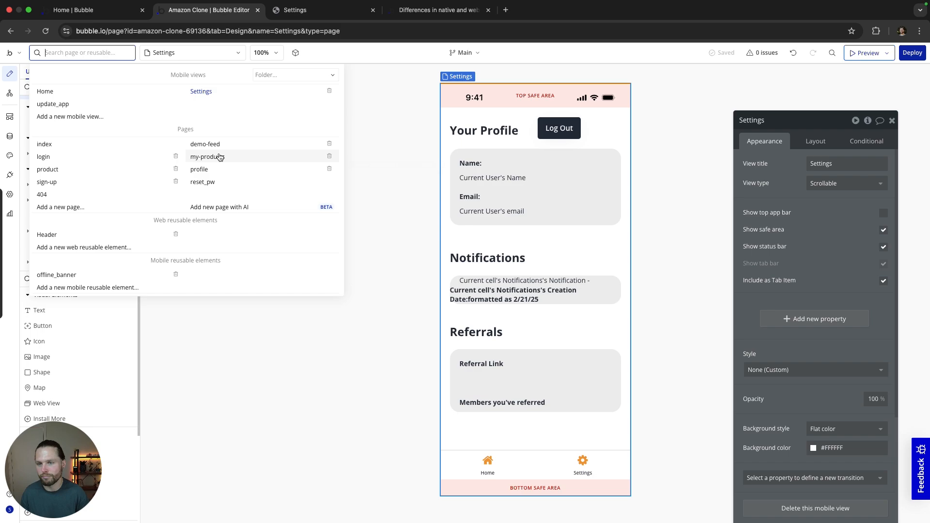
pyautogui.click(199, 170)
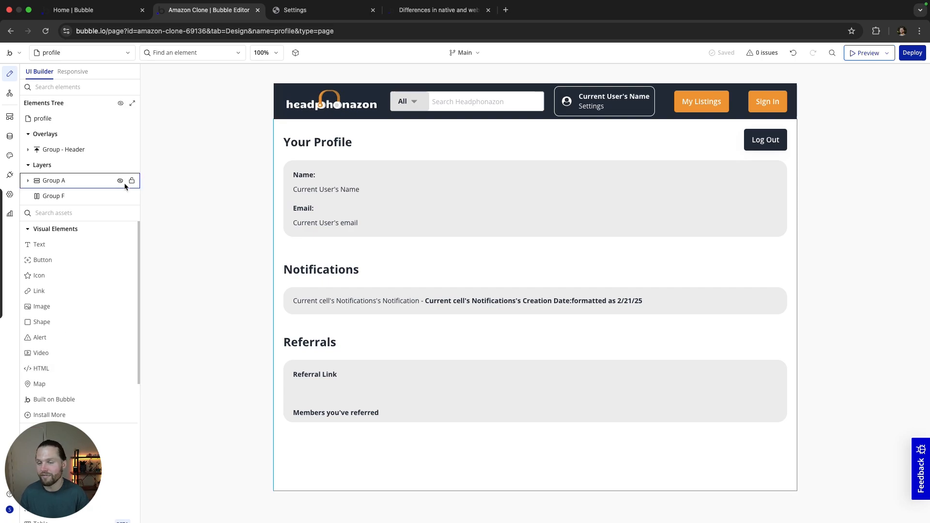
pyautogui.click(108, 56)
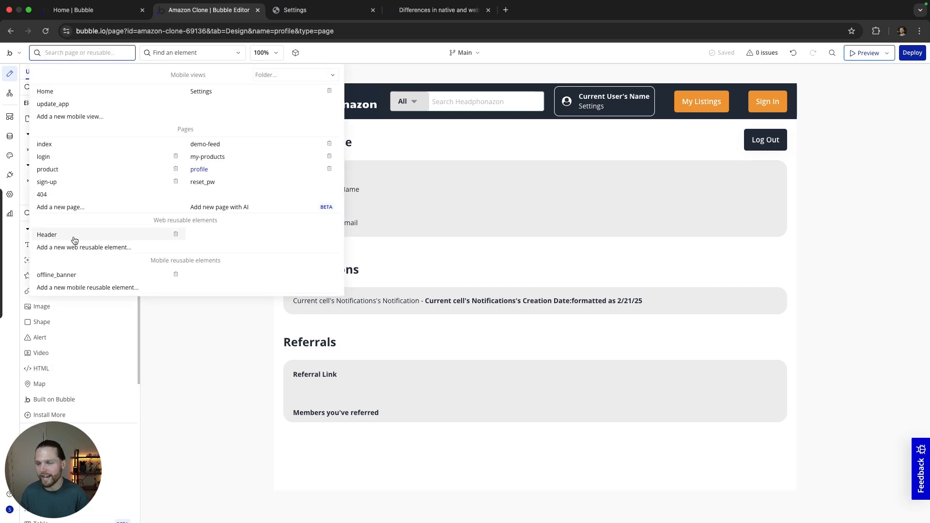
pyautogui.click(175, 342)
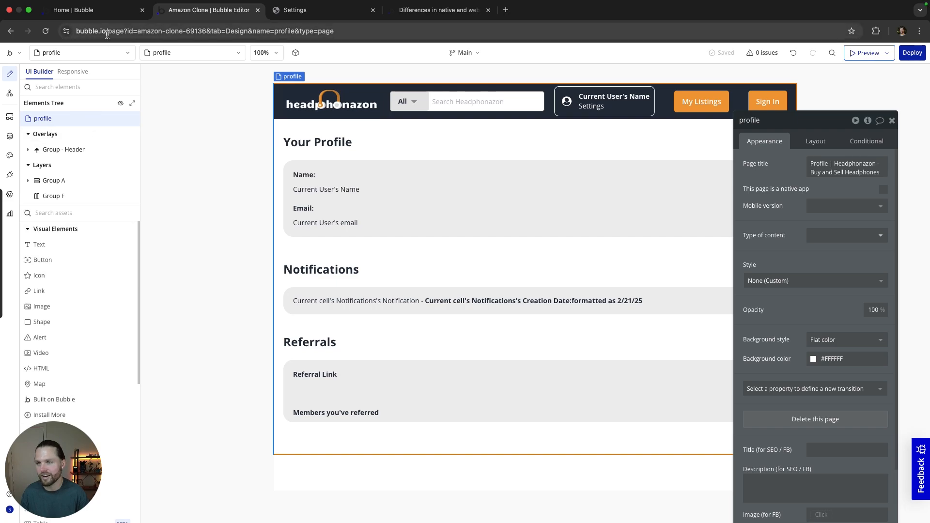
pyautogui.click(111, 57)
pyautogui.click(207, 92)
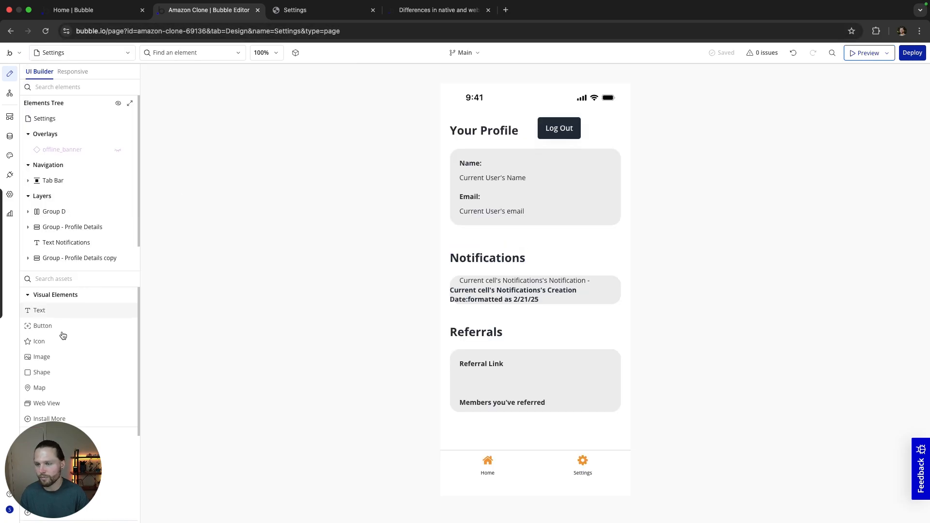
# Examine the container elements available in the mobile Settings view, followed by those available on the web profile page.
pyautogui.scroll(1, 74, 335)
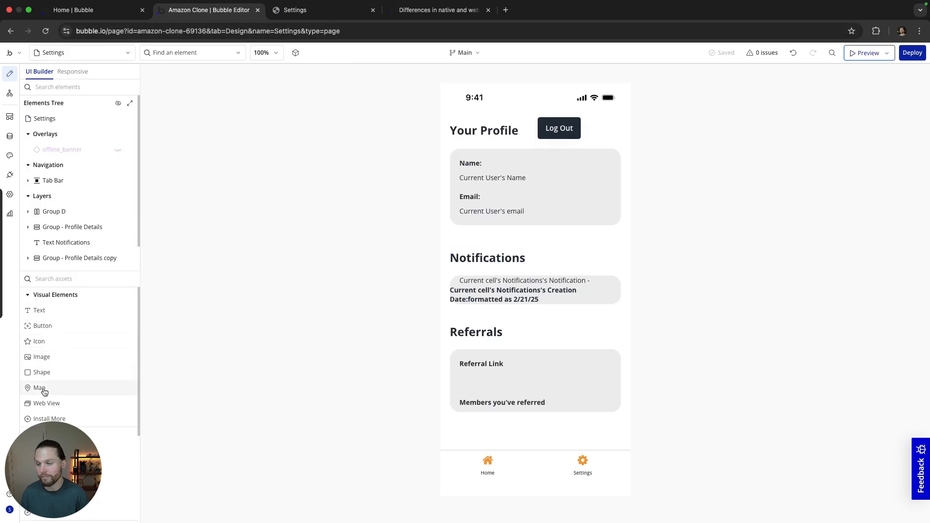
pyautogui.scroll(-4, 80, 357)
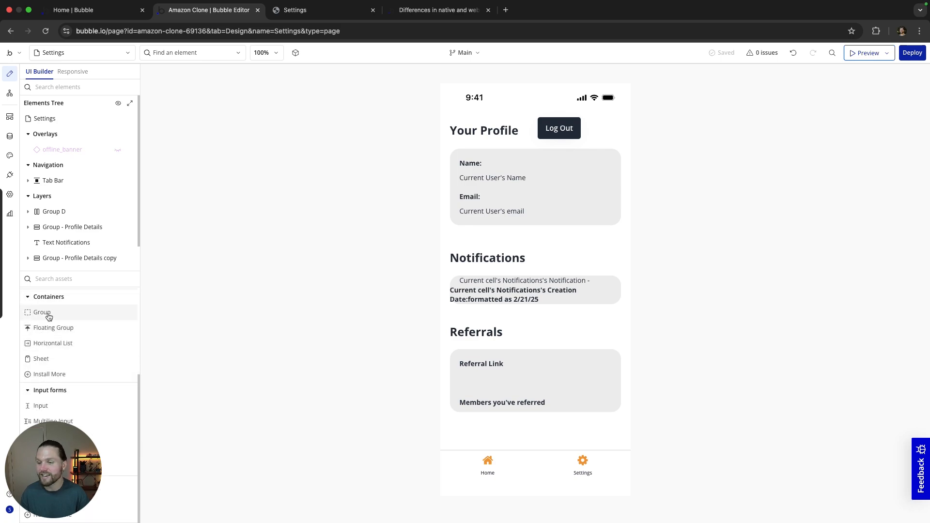
pyautogui.scroll(1, 66, 338)
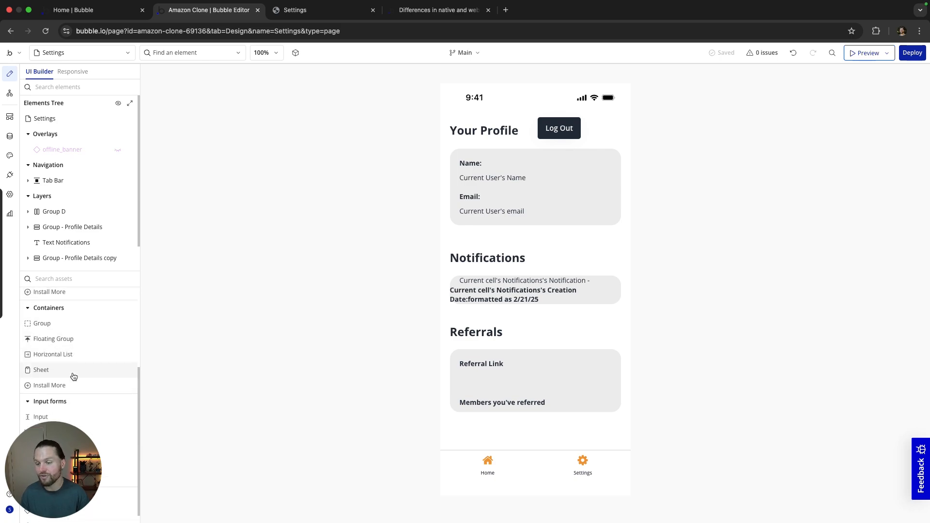
pyautogui.click(80, 52)
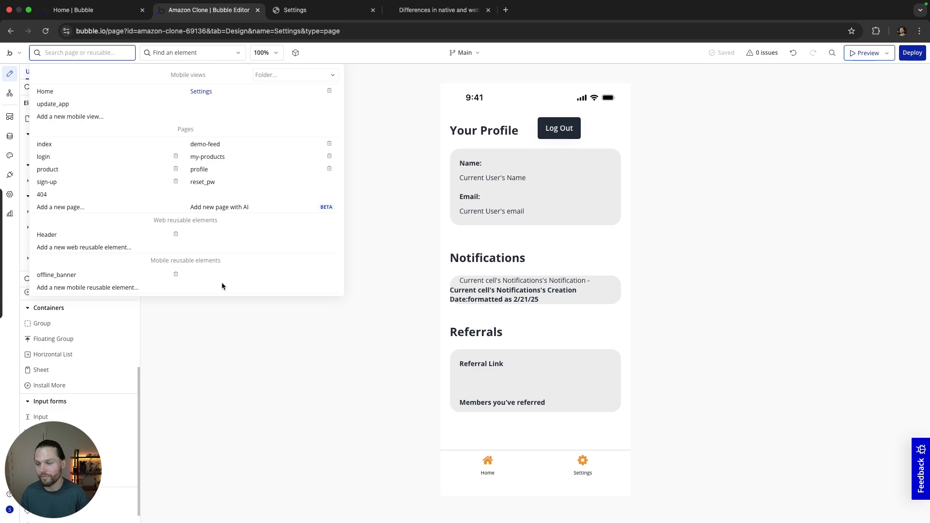
pyautogui.click(210, 172)
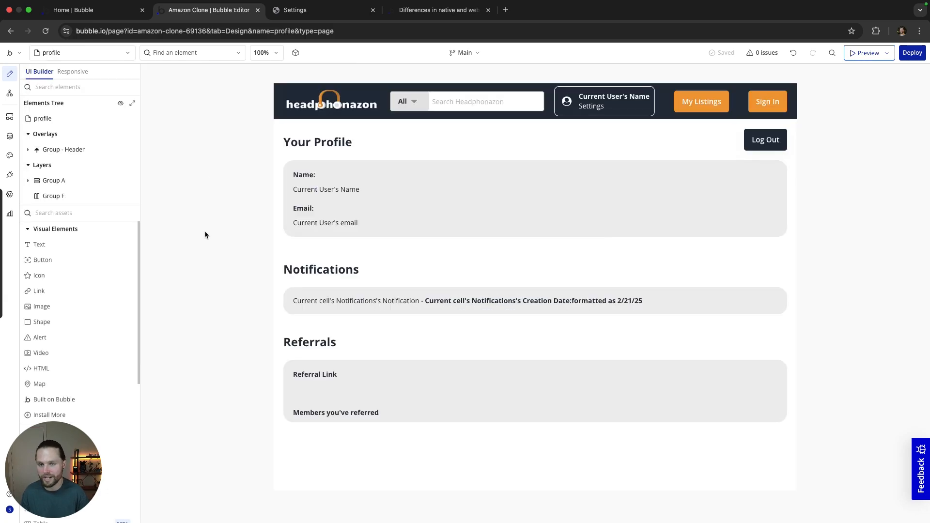
pyautogui.scroll(-5, 73, 271)
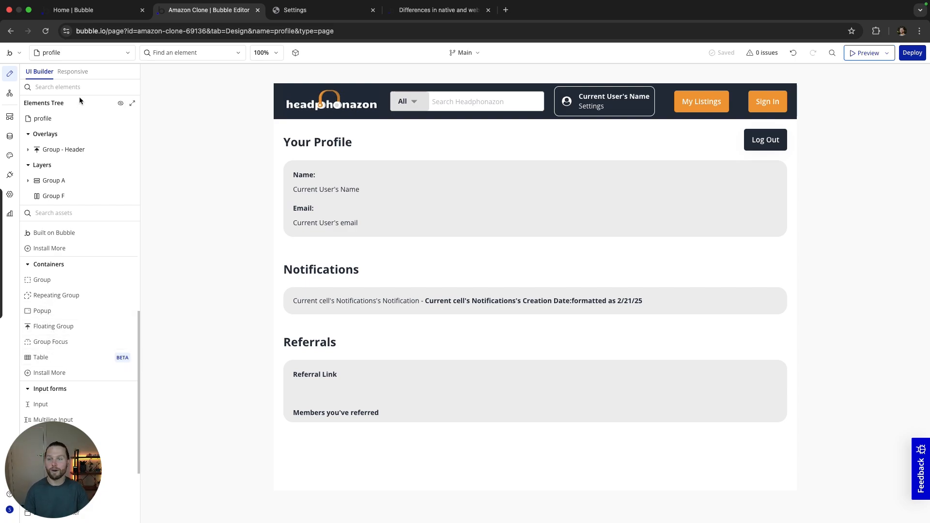
# Recheck the container lists of the Settings view and the profile page against each other, finishing in the Settings view.
pyautogui.click(96, 54)
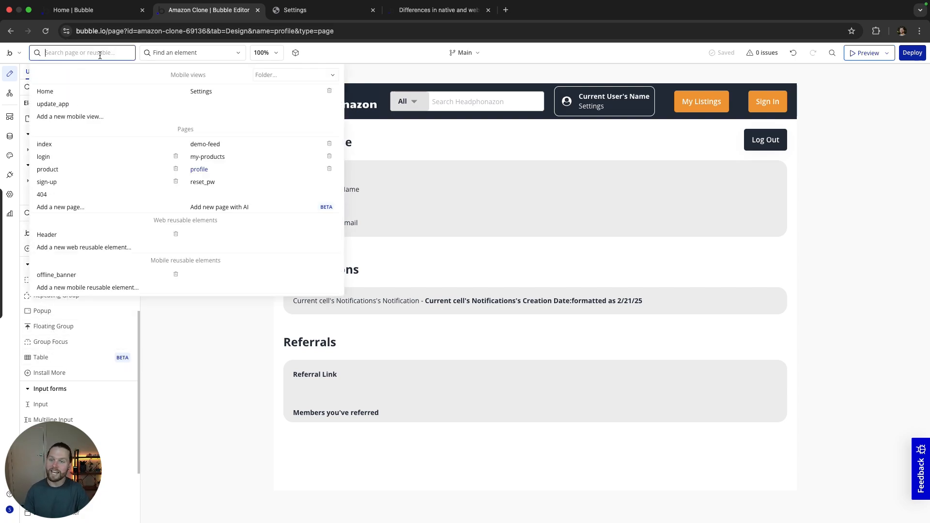
pyautogui.click(209, 93)
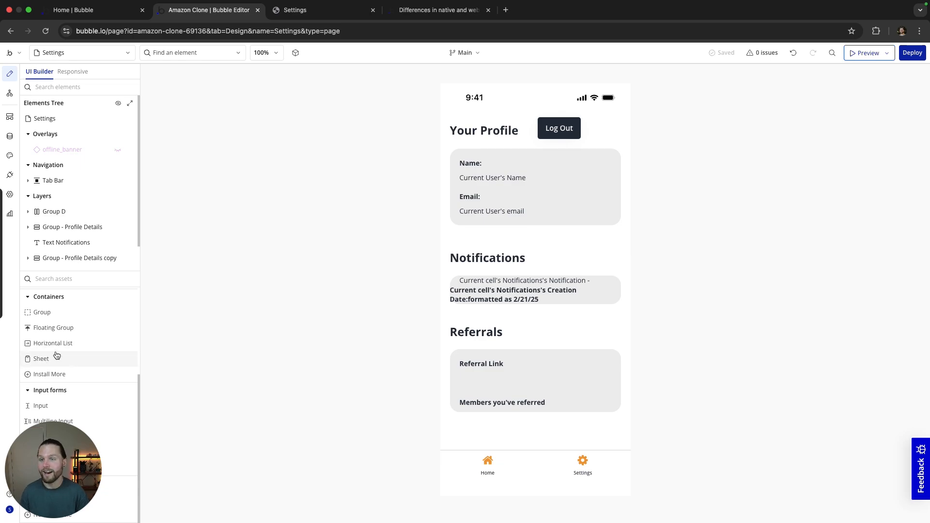
pyautogui.click(80, 52)
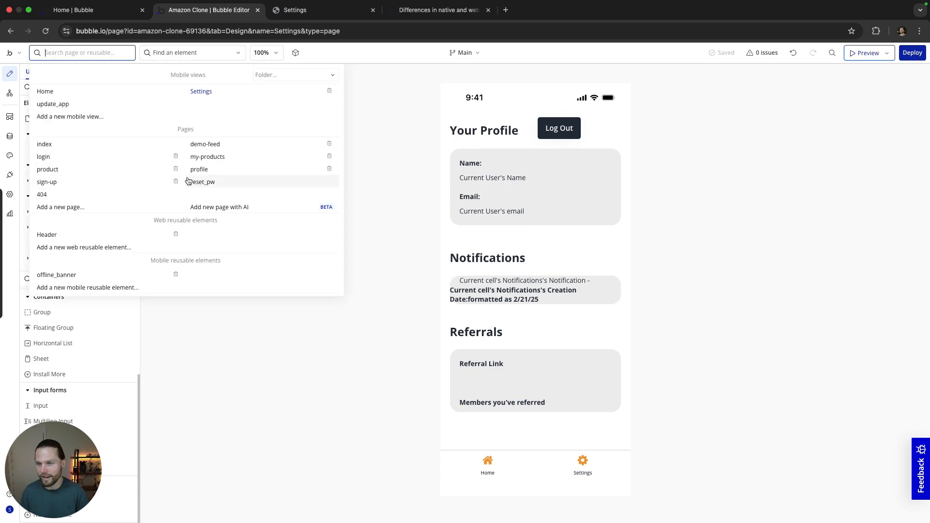
pyautogui.click(204, 169)
pyautogui.scroll(-5, 77, 339)
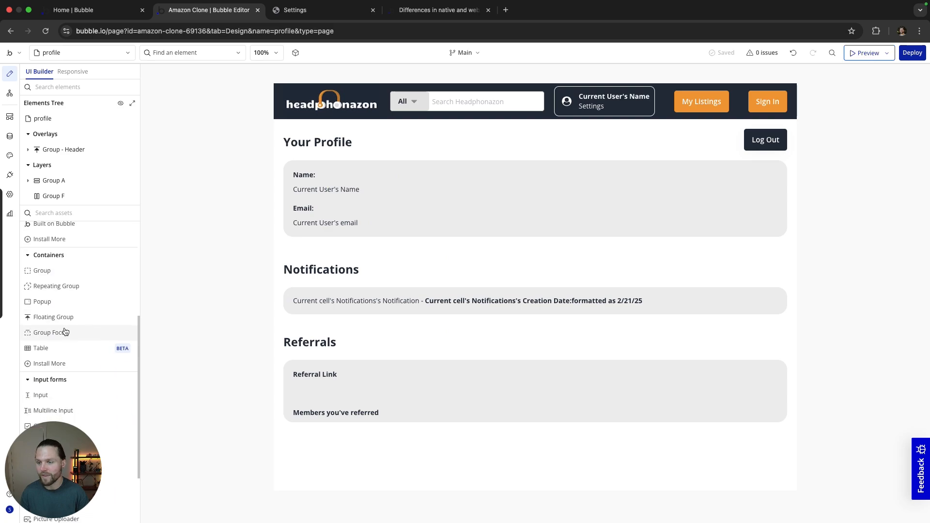
pyautogui.scroll(2, 70, 339)
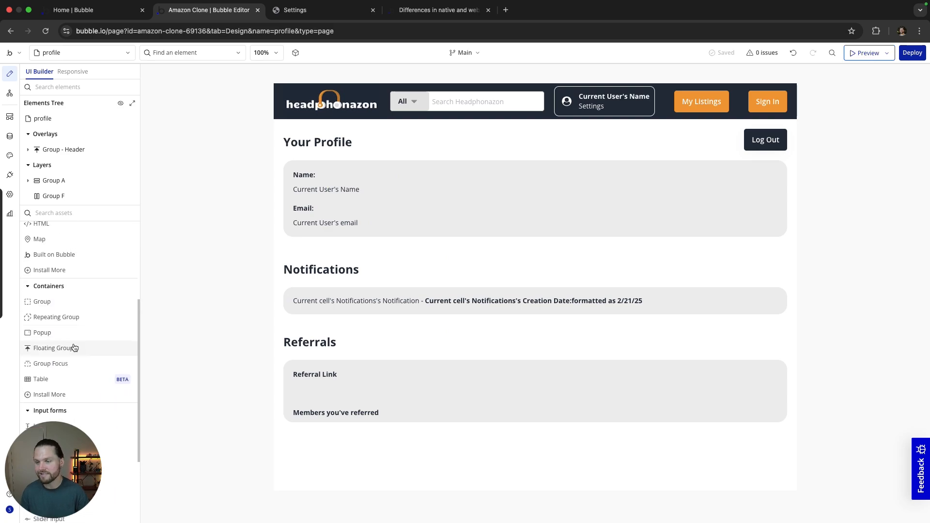
pyautogui.scroll(5, 74, 348)
pyautogui.click(108, 56)
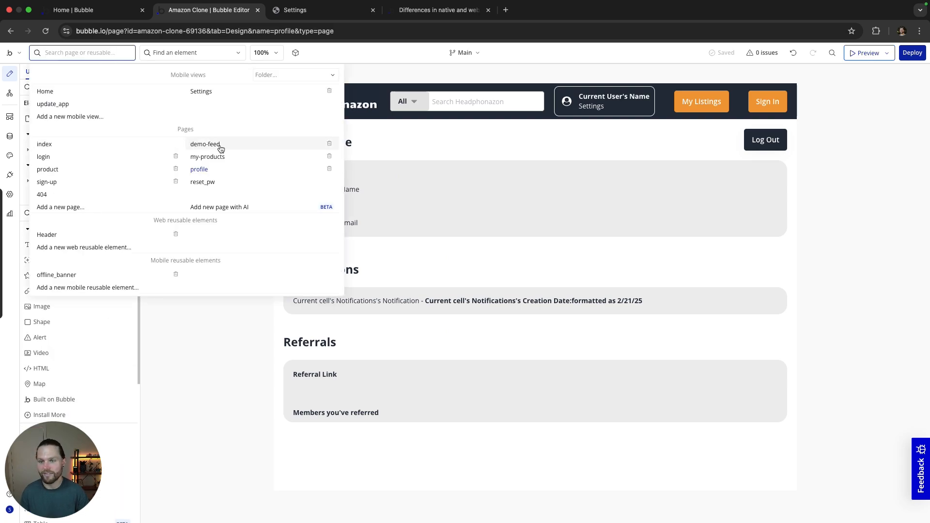
pyautogui.click(209, 92)
pyautogui.scroll(-5, 106, 303)
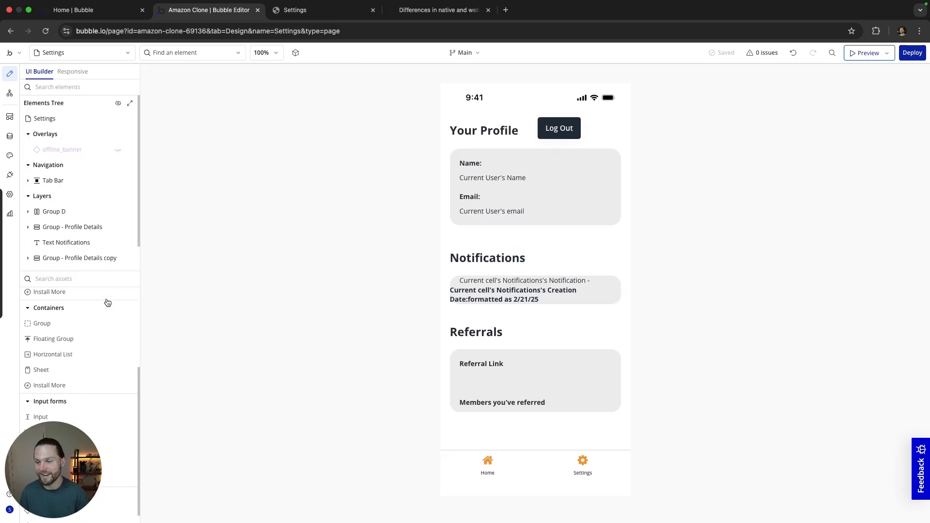
pyautogui.scroll(-1, 107, 302)
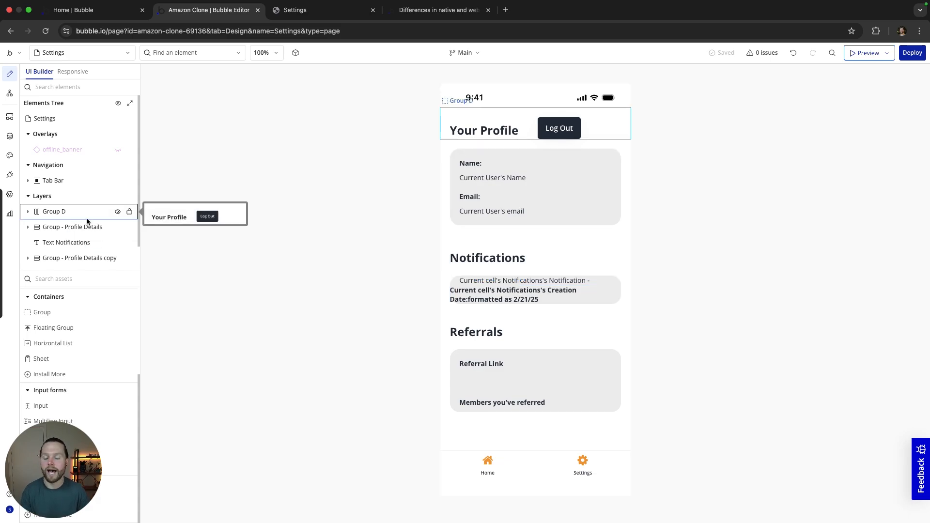
# Delete the Notifications heading, the notifications repeating group and its gray container from the Settings view.
pyautogui.click(29, 228)
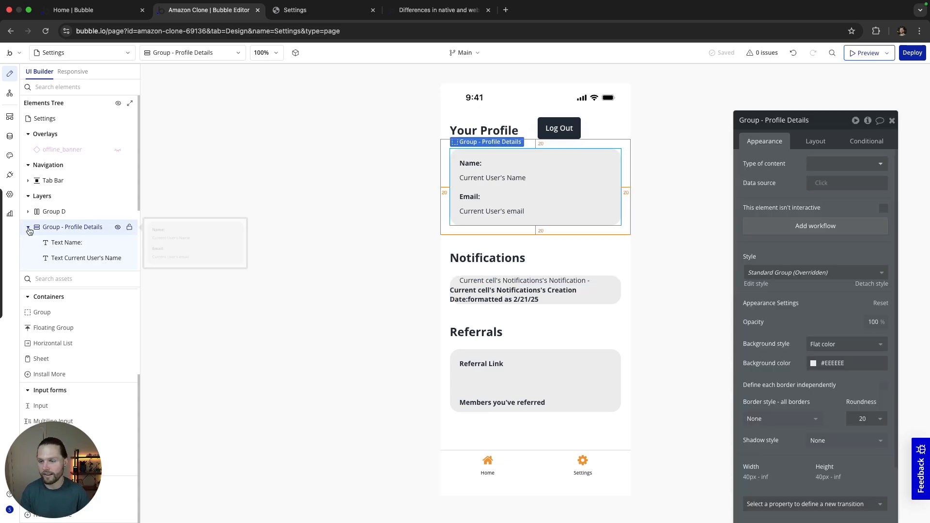
pyautogui.click(29, 228)
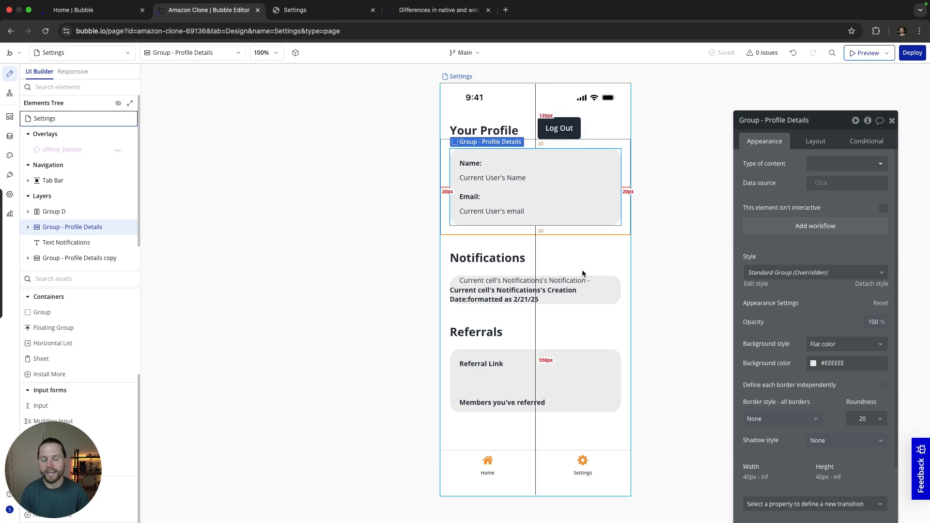
pyautogui.click(406, 253)
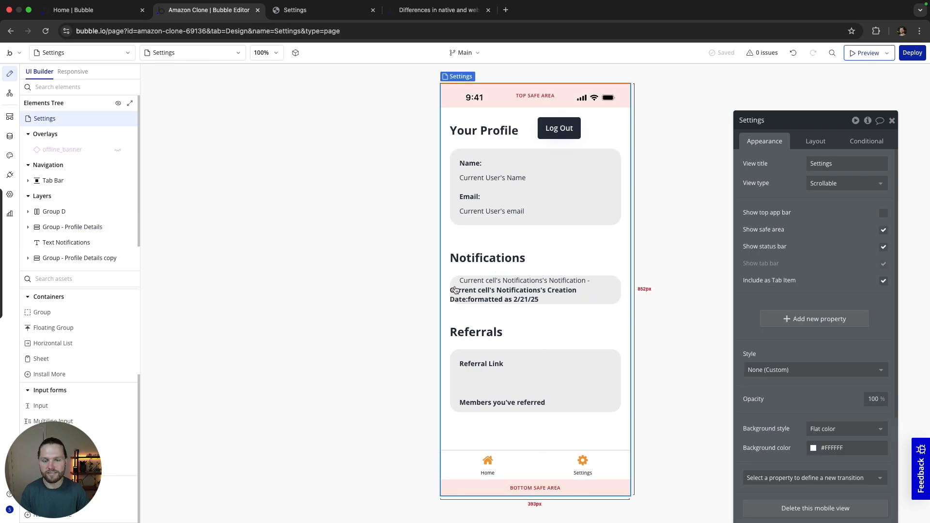
pyautogui.click(482, 260)
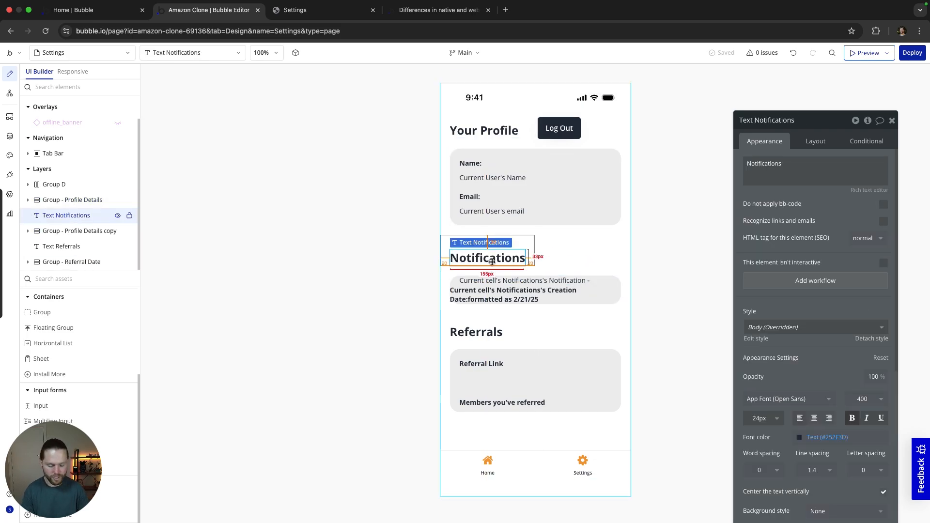
pyautogui.moveTo(492, 262); pyautogui.dragTo(490, 270)
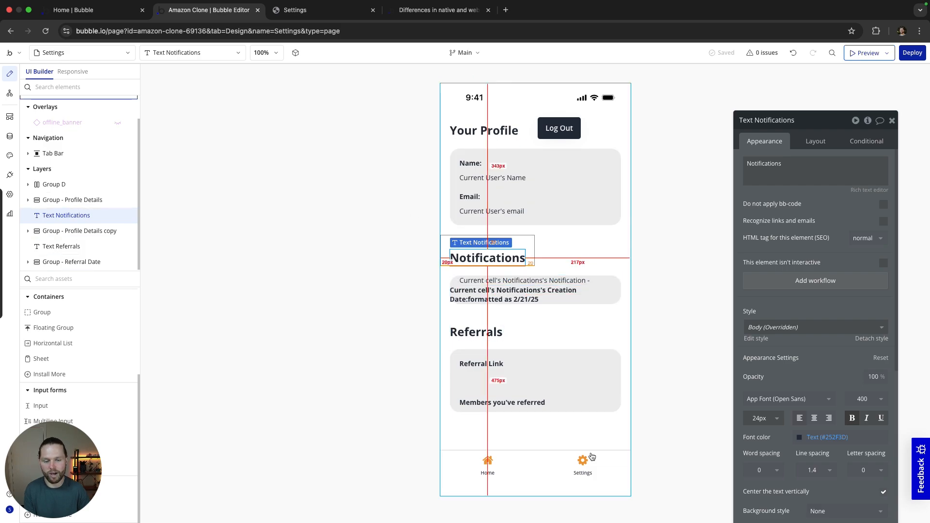
pyautogui.press('Delete')
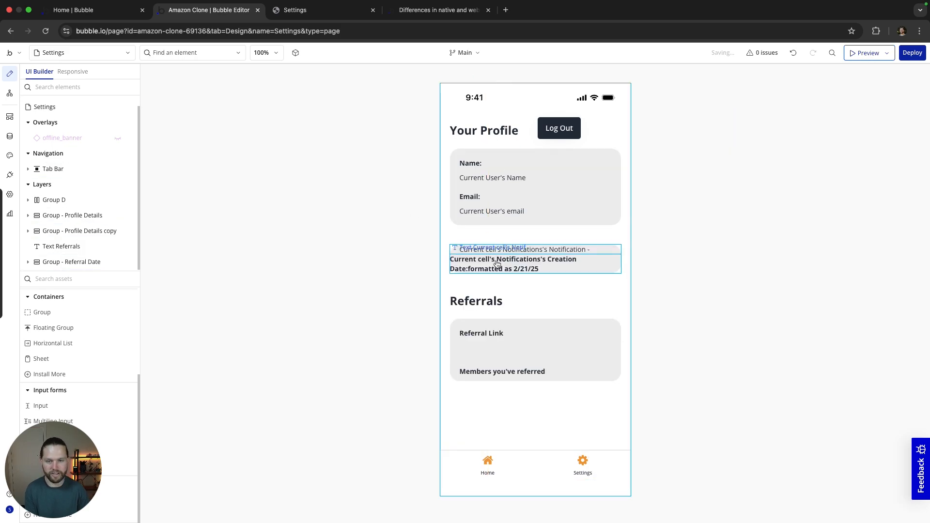
pyautogui.click(615, 253)
pyautogui.press('Delete')
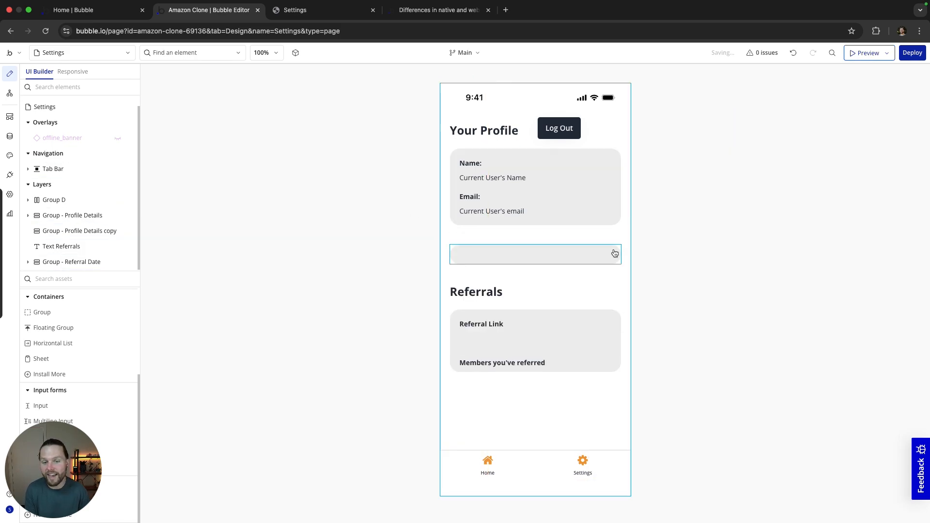
pyautogui.click(580, 257)
pyautogui.press('Delete')
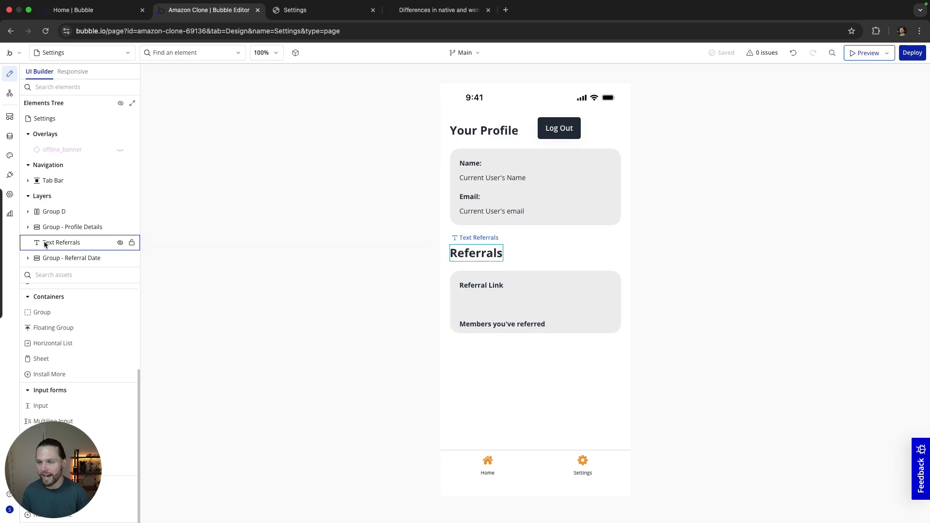
# Make the hidden referred-members repeating group inside Group - Referral Date visible in the editor and select it.
pyautogui.click(68, 258)
pyautogui.scroll(-3, 69, 220)
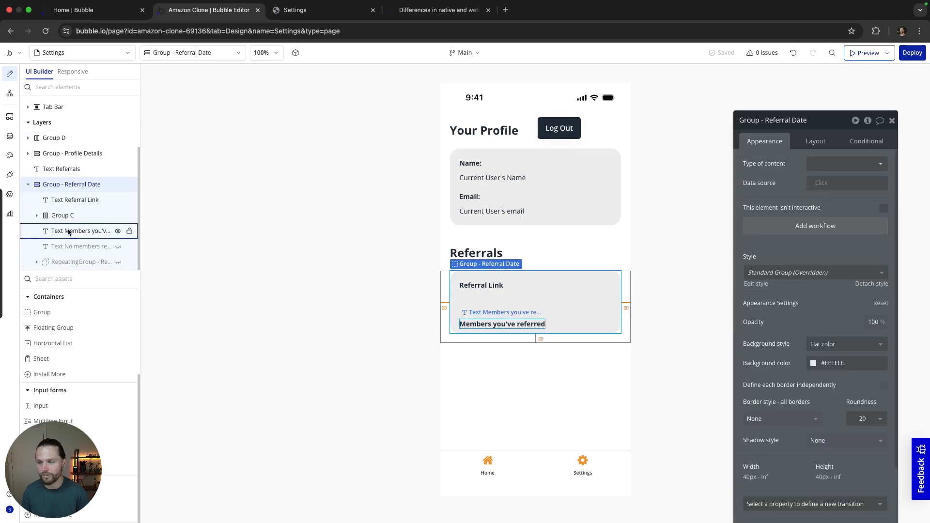
pyautogui.click(68, 262)
pyautogui.scroll(-1, 73, 252)
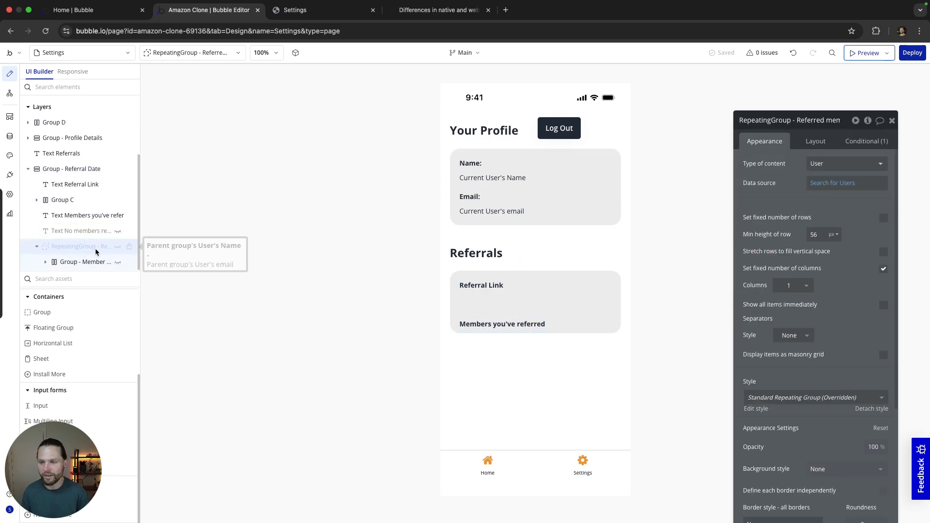
pyautogui.click(118, 246)
pyautogui.click(407, 342)
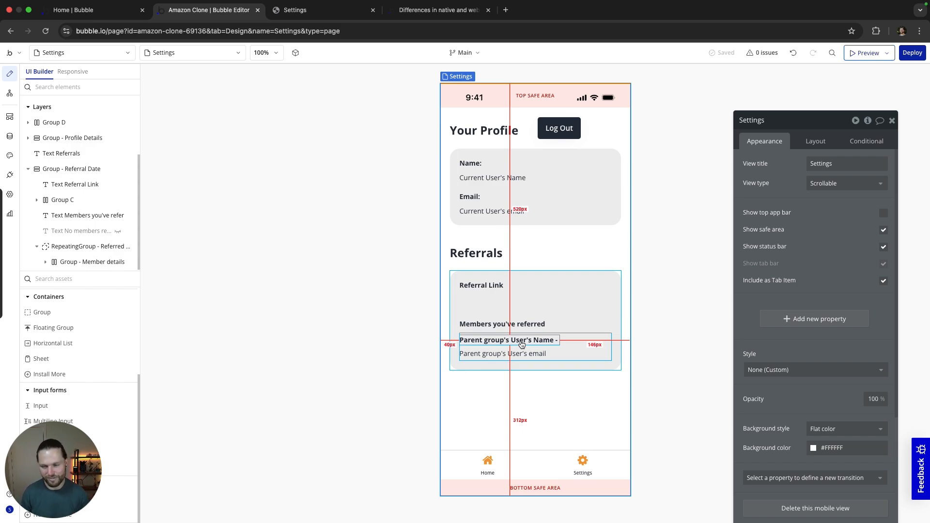
pyautogui.click(68, 247)
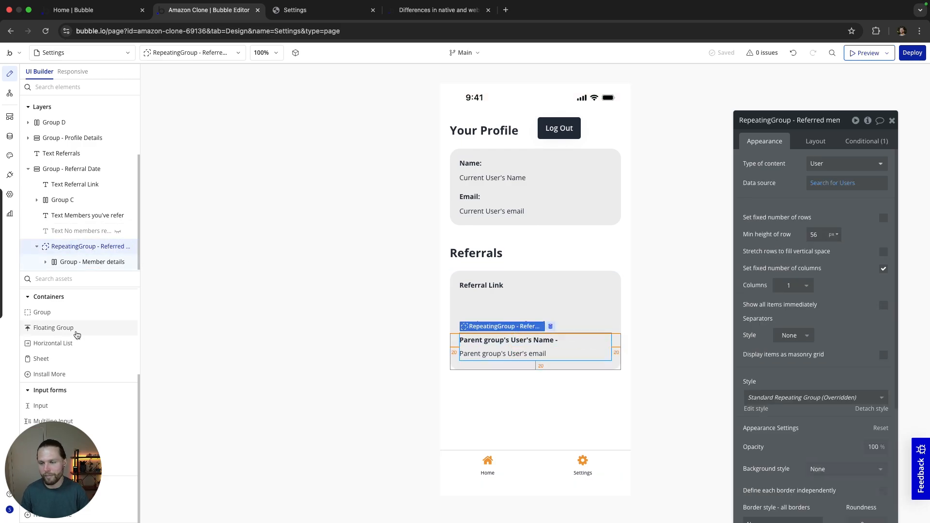
pyautogui.scroll(3, 97, 381)
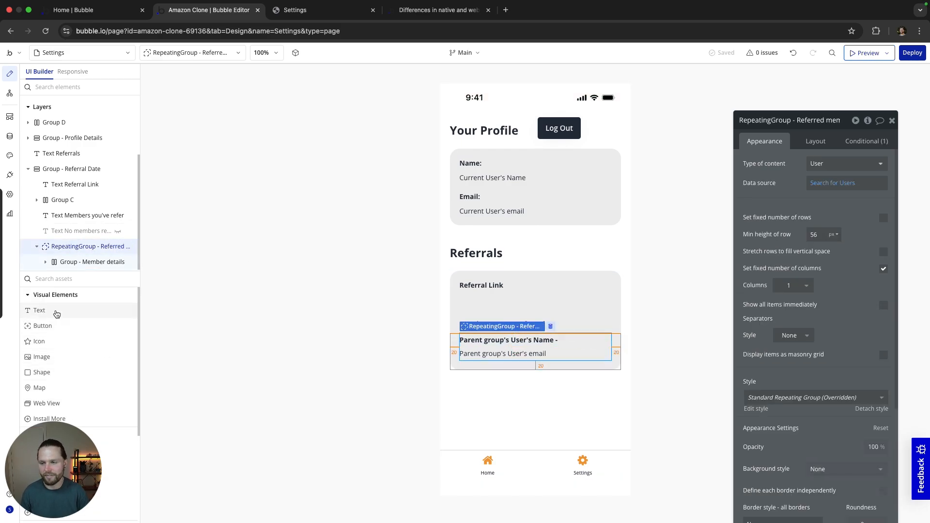
# Move Group - Member details out of the referred-members repeating group into Group - Referral Date, and delete the emptied repeating group.
pyautogui.click(87, 262)
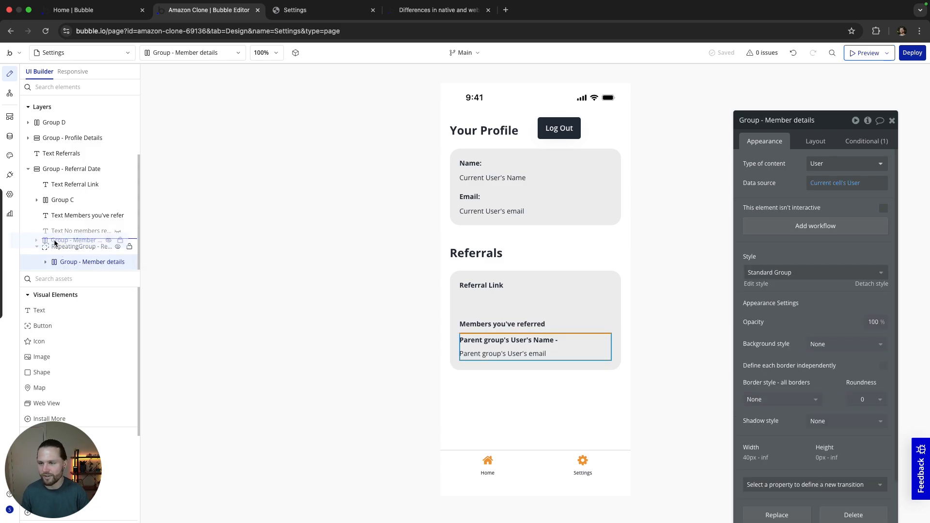
pyautogui.moveTo(87, 262); pyautogui.dragTo(84, 247)
pyautogui.click(81, 263)
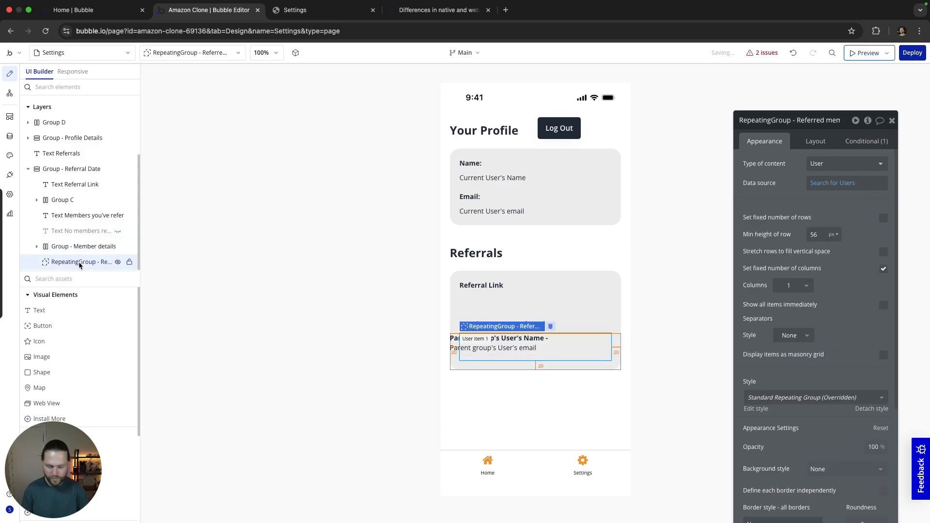
pyautogui.press('Delete')
# Set the data source of Group - Member details to a search for Users.
pyautogui.click(74, 261)
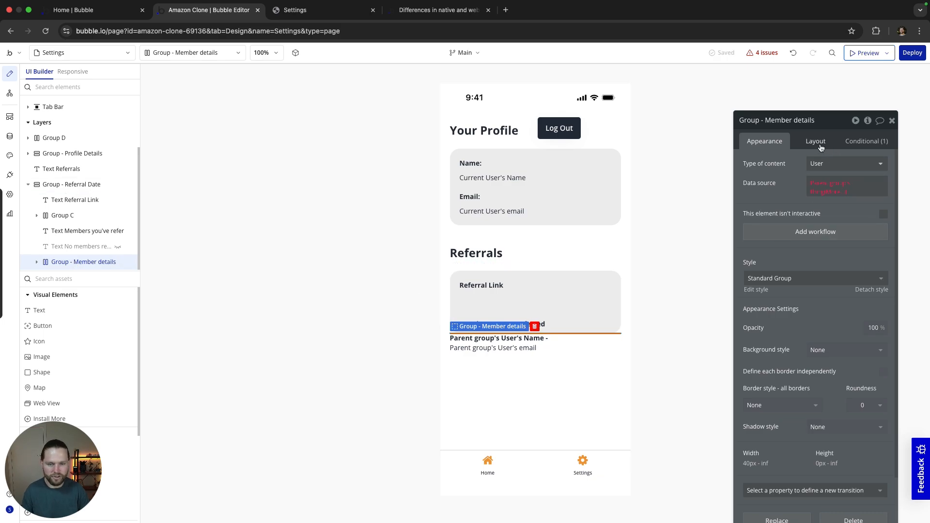
pyautogui.click(529, 339)
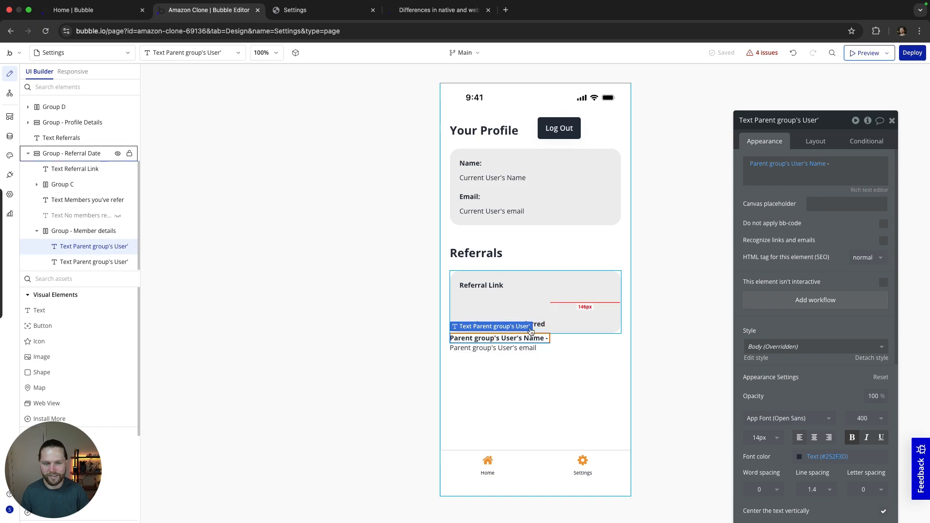
pyautogui.click(78, 231)
pyautogui.moveTo(823, 186)
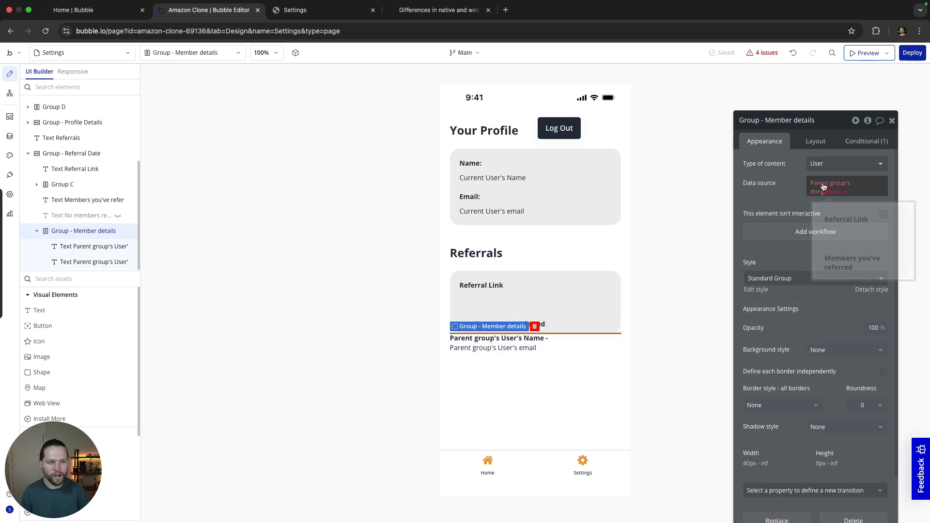
pyautogui.click(819, 188)
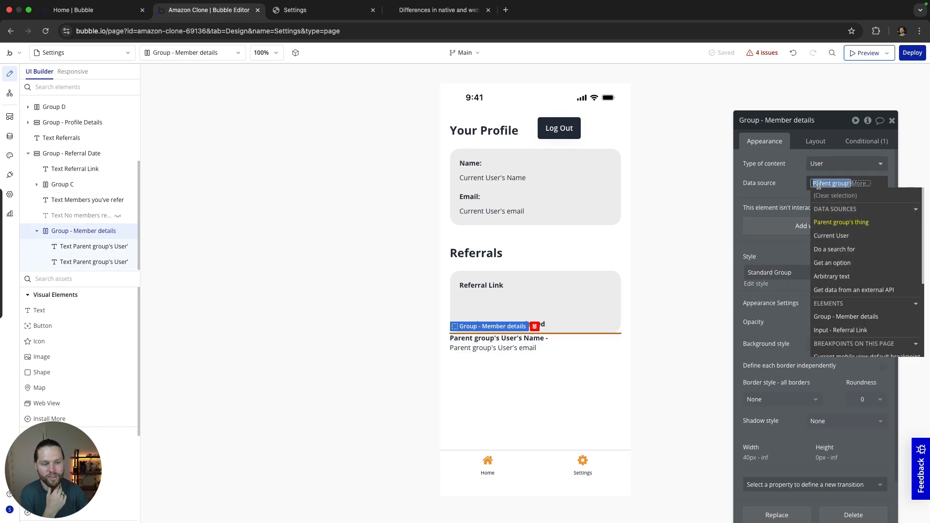
pyautogui.click(829, 251)
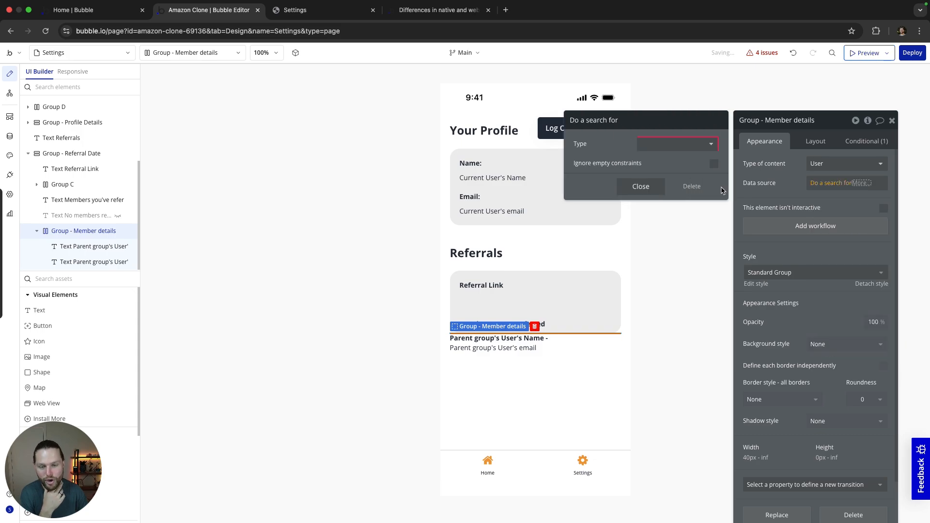
pyautogui.click(678, 145)
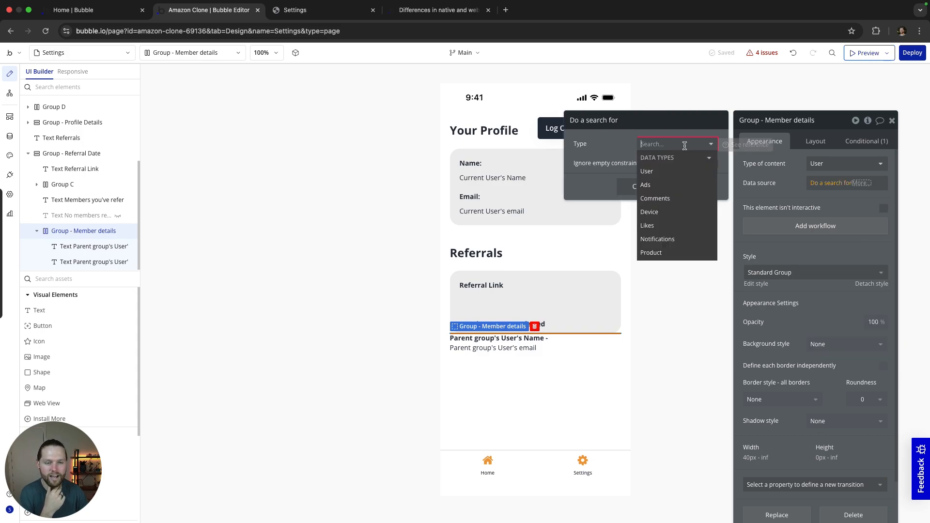
pyautogui.click(669, 174)
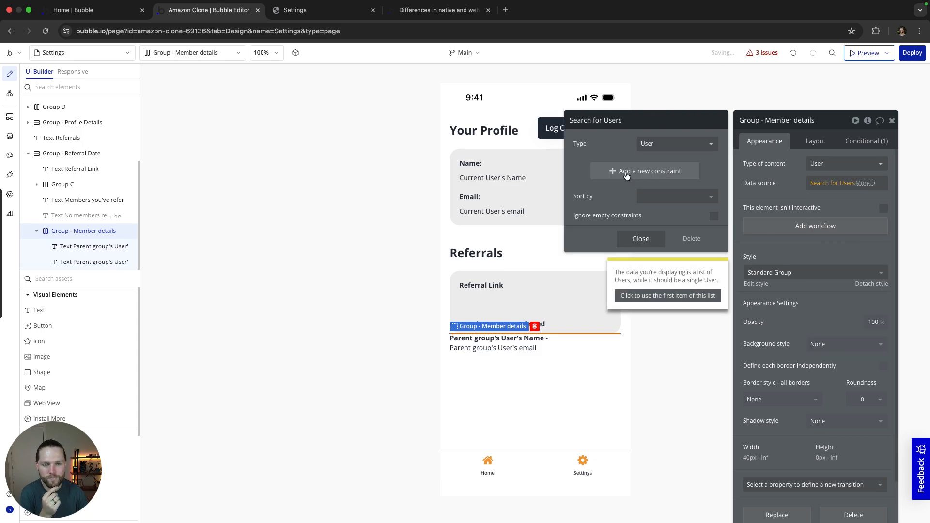
# Constrain the member details search so that Referred_by equals Current User's Referral_Code.
pyautogui.click(627, 174)
pyautogui.click(585, 169)
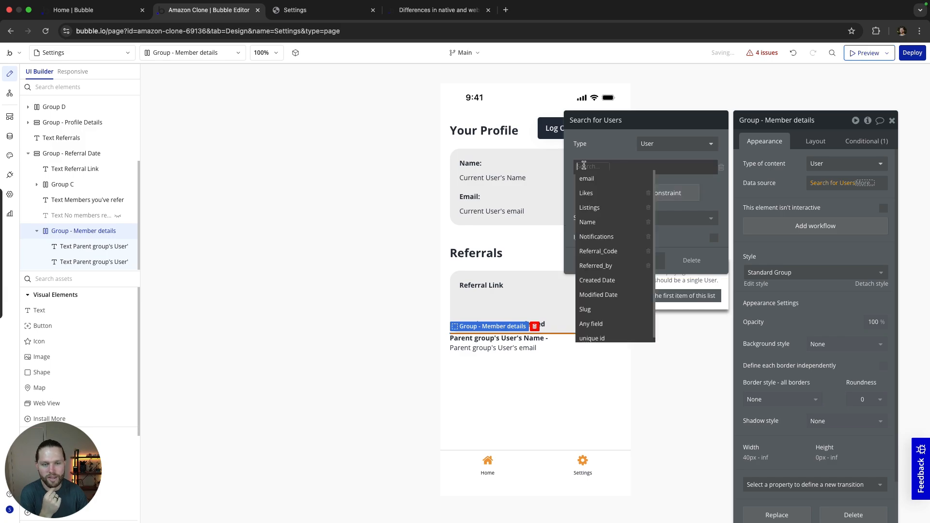
pyautogui.click(609, 265)
pyautogui.click(624, 180)
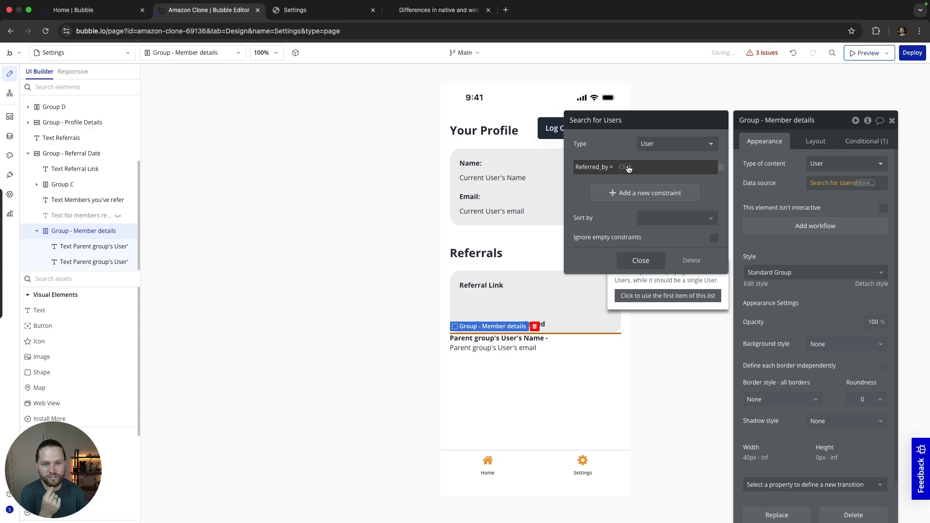
pyautogui.click(627, 167)
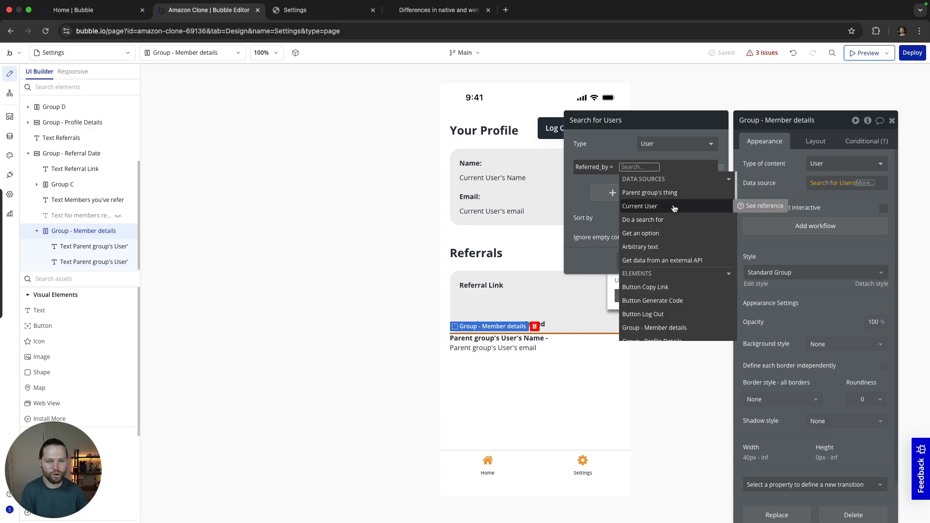
pyautogui.click(658, 213)
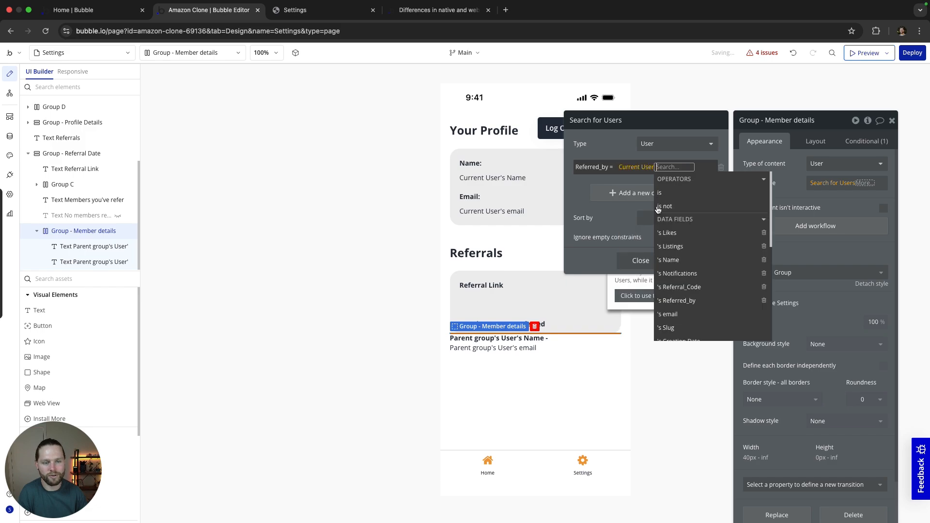
pyautogui.click(688, 286)
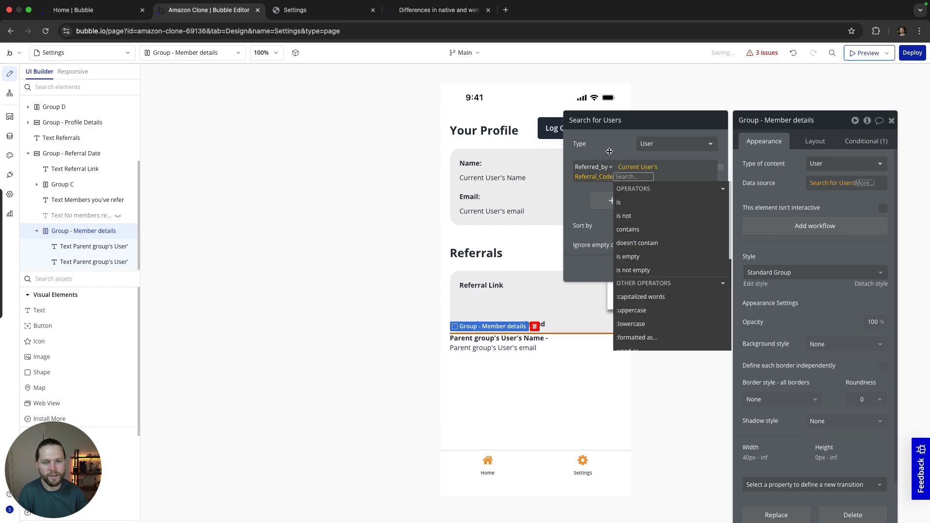
pyautogui.click(577, 199)
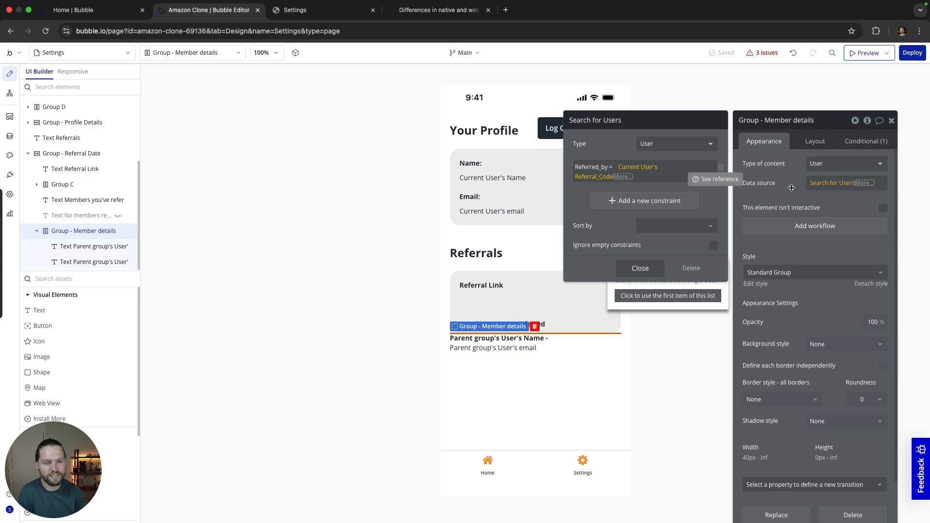
# Limit the group's user search to item #1 and rename the group as Group - Member details 1.
pyautogui.click(850, 186)
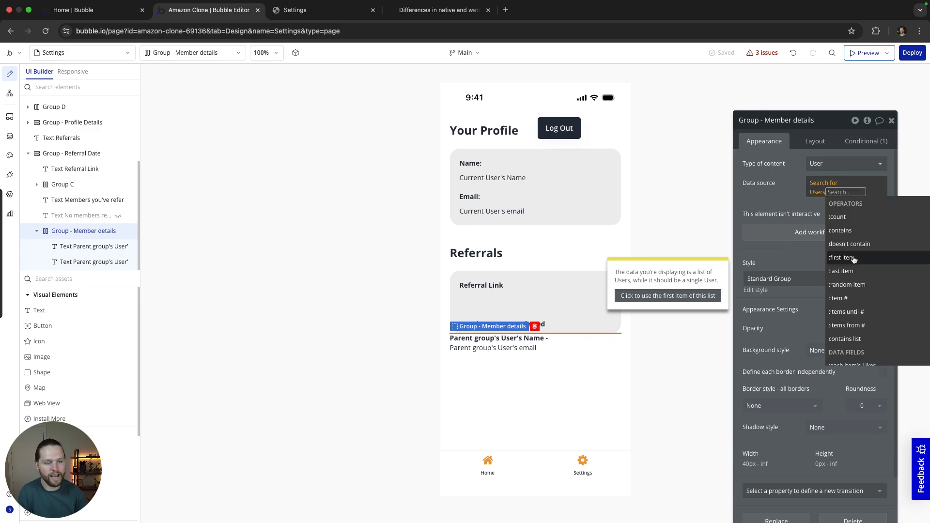
pyautogui.click(846, 298)
pyautogui.write('1')
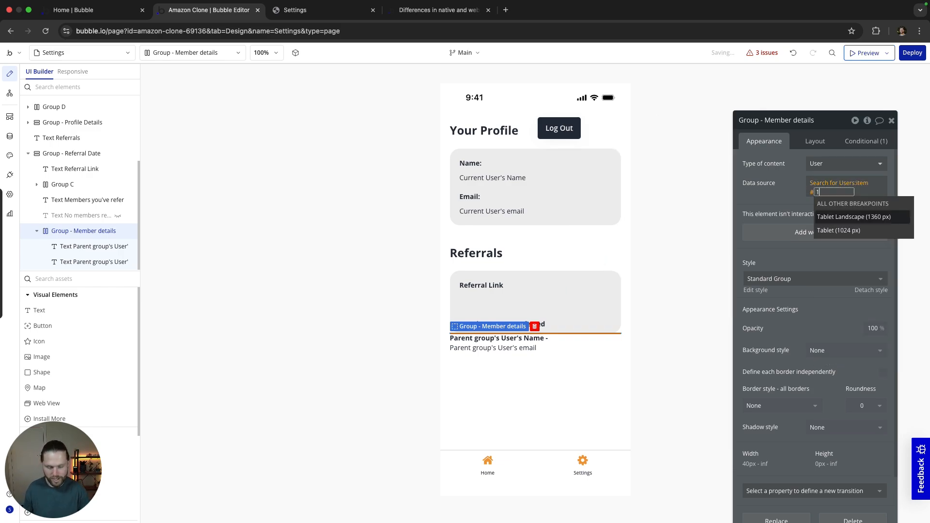
pyautogui.click(782, 178)
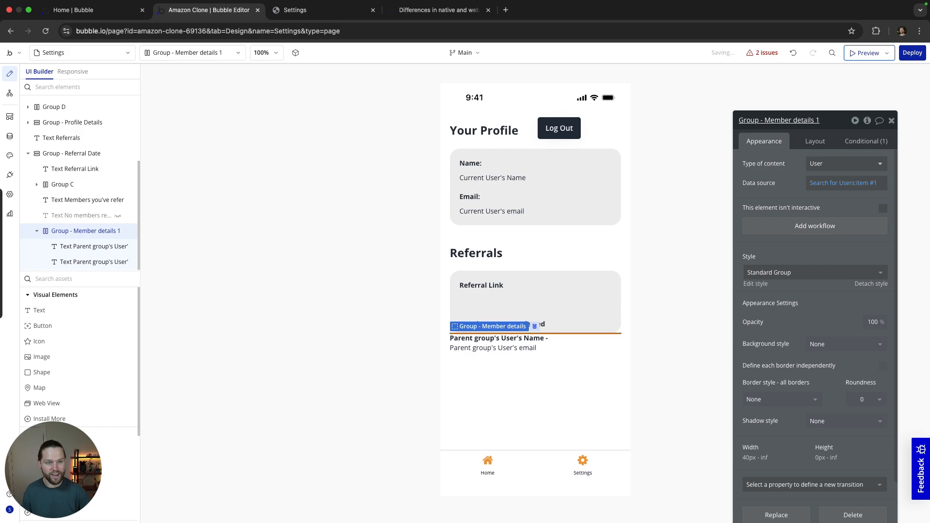
# Make Group - Member details 1 fit its height to its content.
pyautogui.click(809, 141)
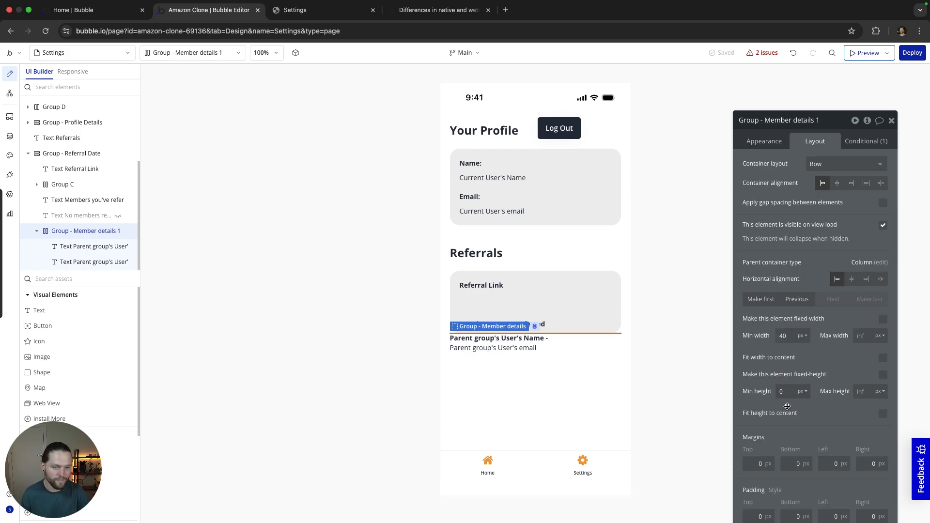
pyautogui.click(883, 413)
pyautogui.click(334, 390)
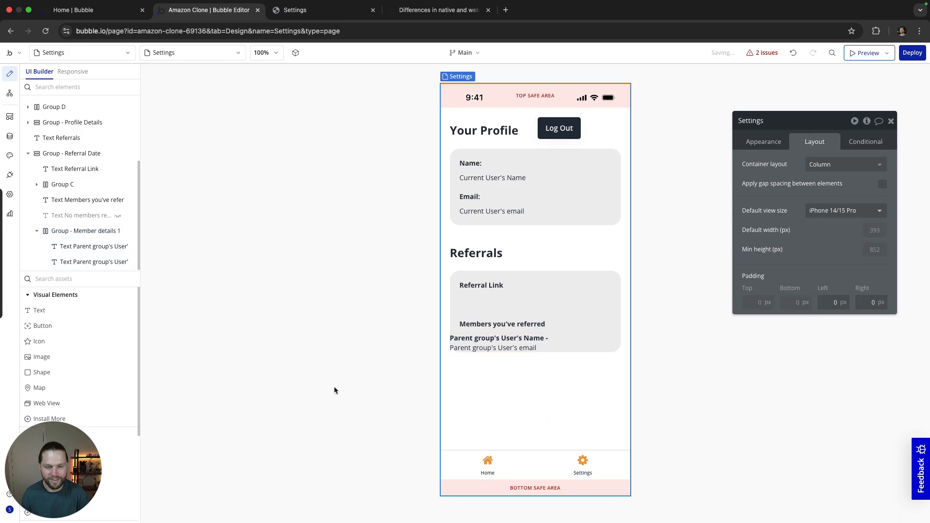
# Set the left and right margins of Group - Member details 1 to 20 px and add a bottom margin.
pyautogui.click(590, 351)
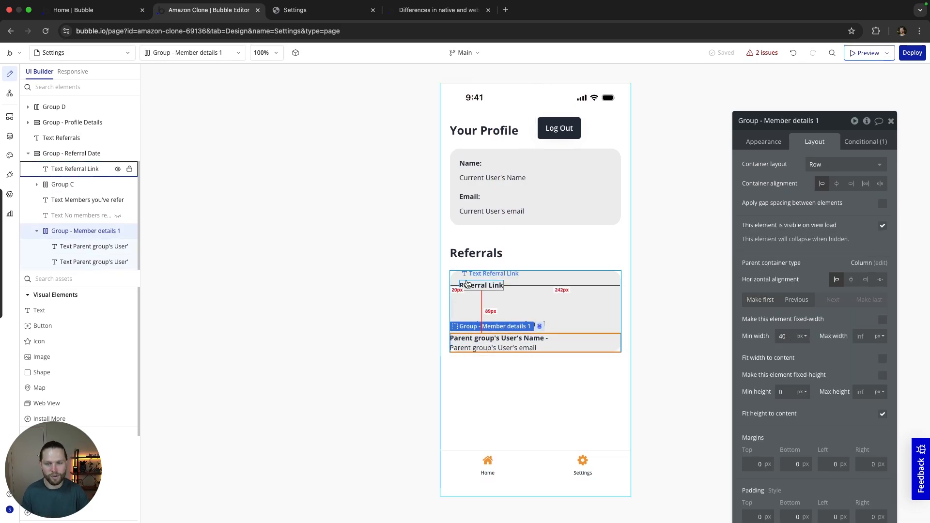
pyautogui.click(465, 285)
pyautogui.click(576, 346)
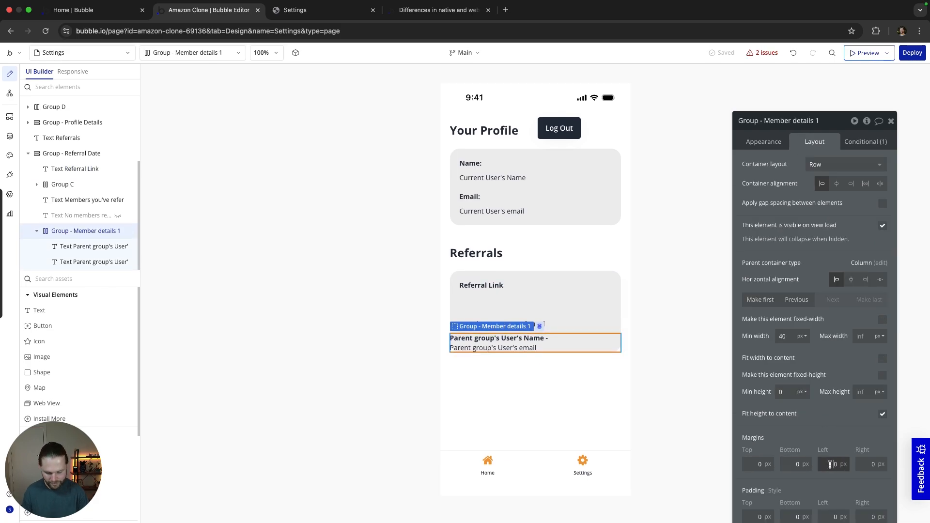
pyautogui.write('2')
pyautogui.click(867, 464)
pyautogui.write('2')
pyautogui.click(847, 442)
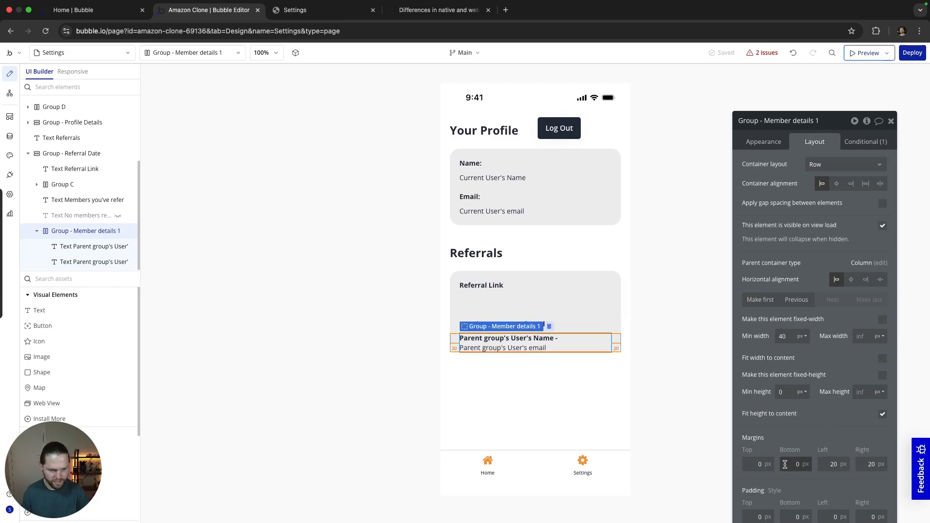
pyautogui.click(836, 438)
pyautogui.click(227, 354)
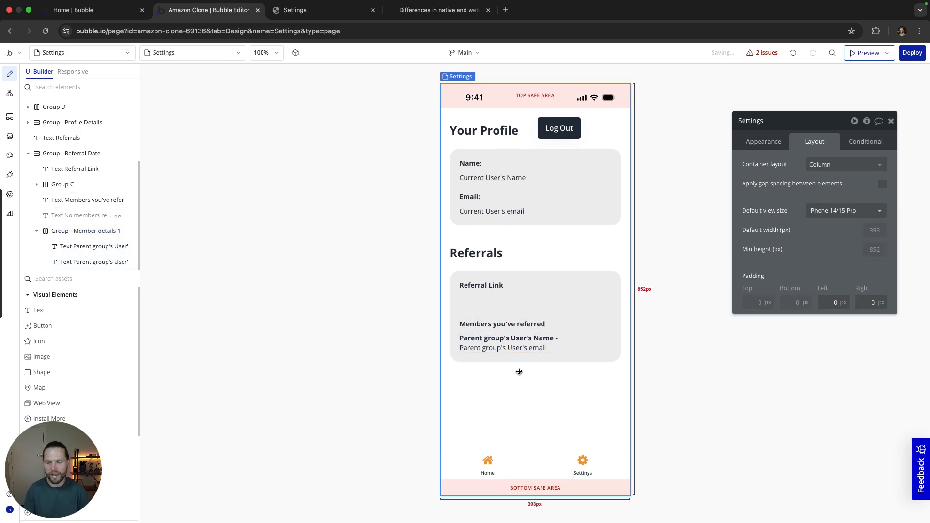
# Add a Horizontal List inside Group - Referral Date, directly below the member details group.
pyautogui.moveTo(526, 349); pyautogui.dragTo(526, 340)
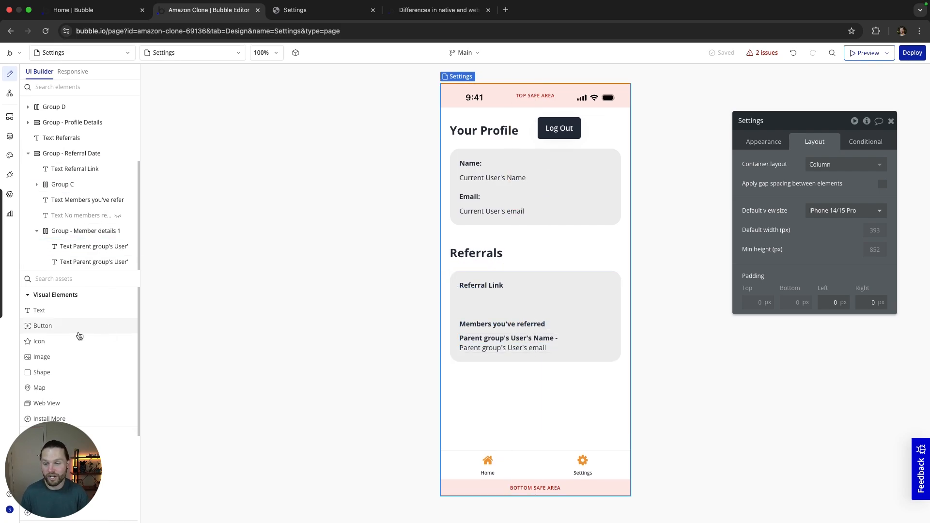
pyautogui.scroll(-5, 80, 339)
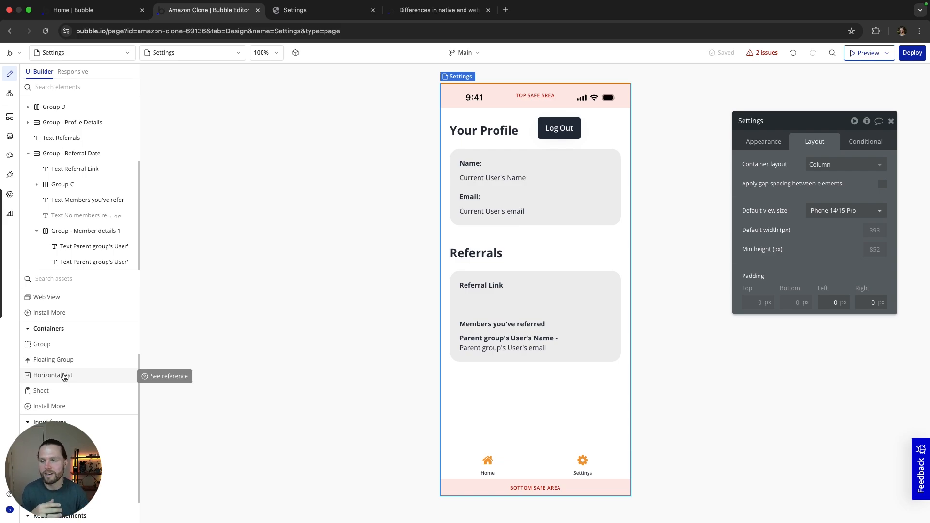
pyautogui.moveTo(64, 378); pyautogui.dragTo(497, 365)
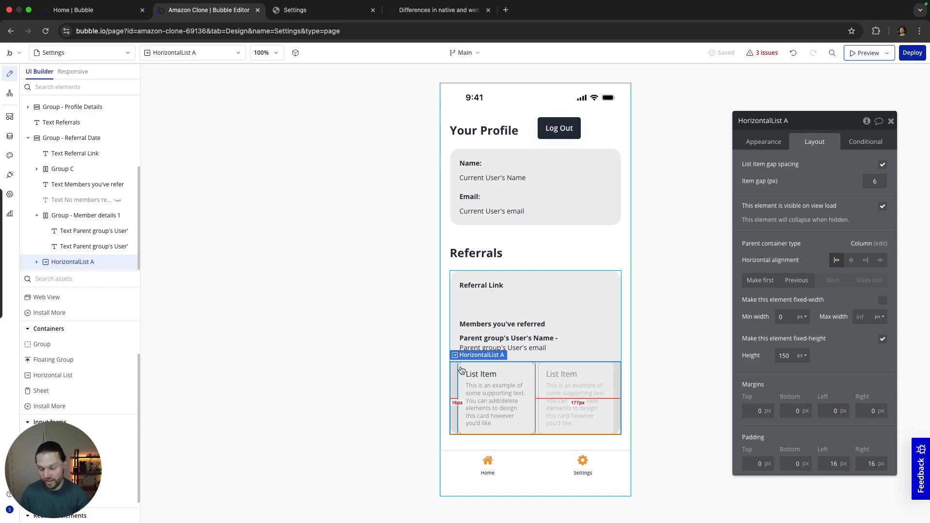
pyautogui.click(410, 391)
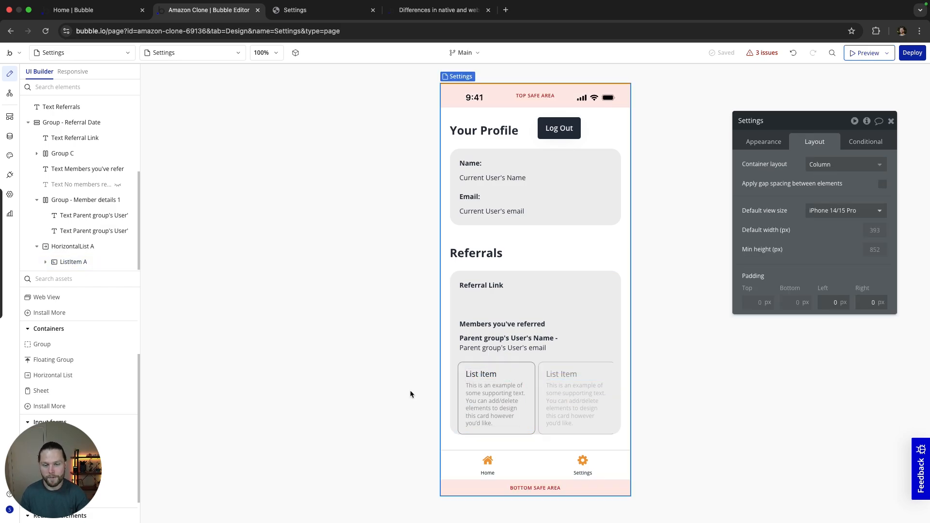
# Set the horizontal list's type of content to User.
pyautogui.click(508, 367)
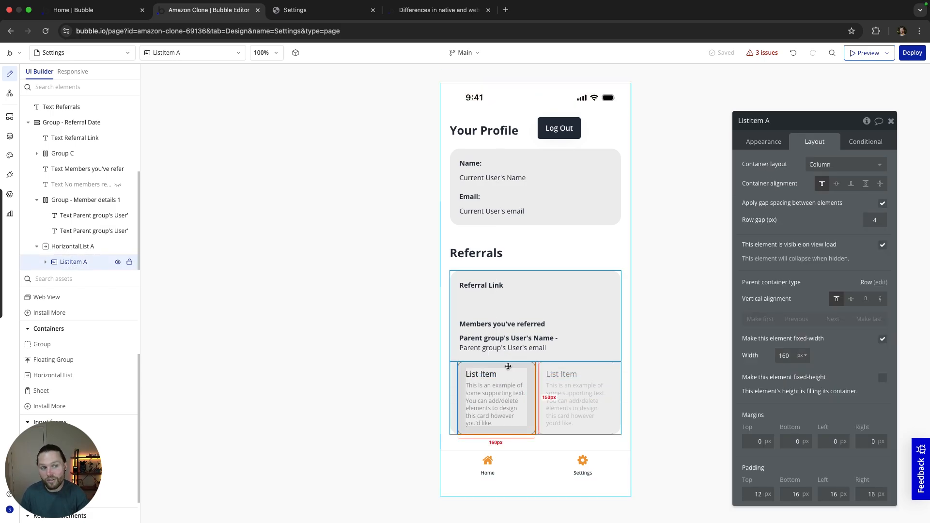
pyautogui.click(764, 141)
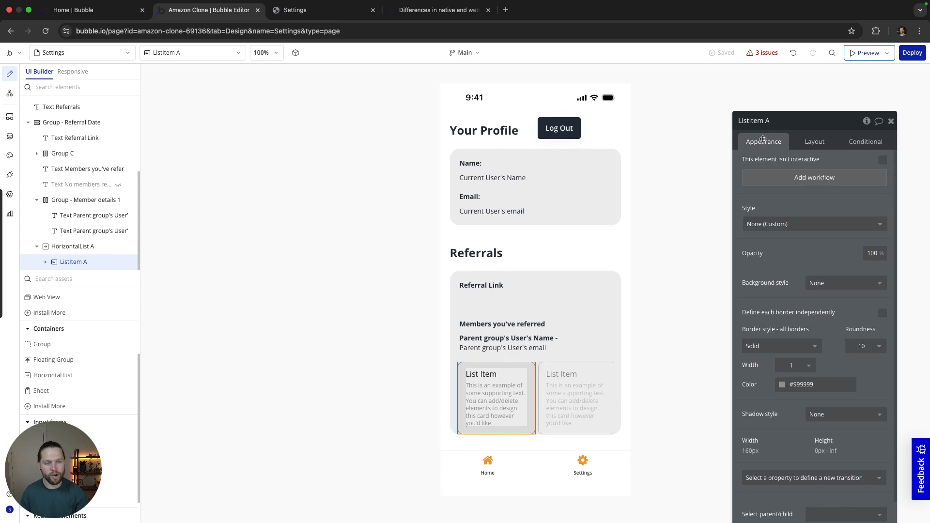
pyautogui.click(82, 247)
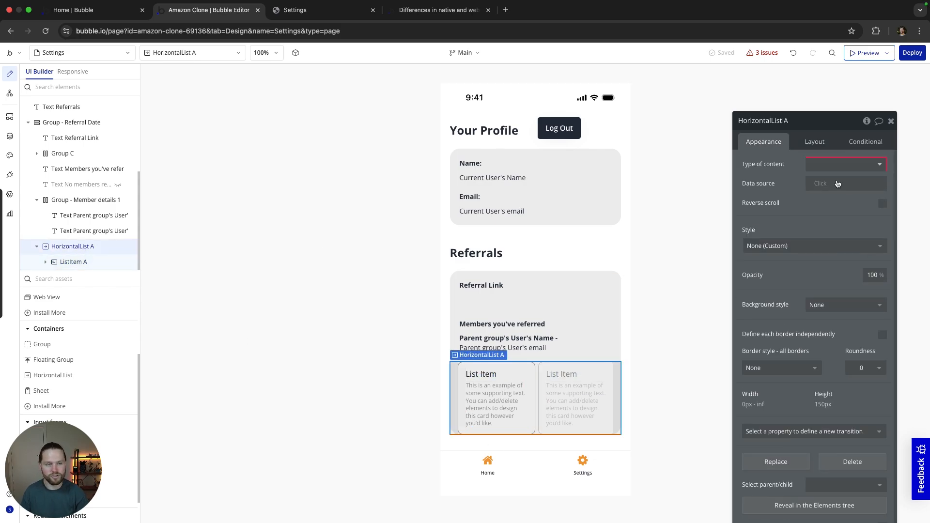
pyautogui.click(845, 165)
pyautogui.click(826, 191)
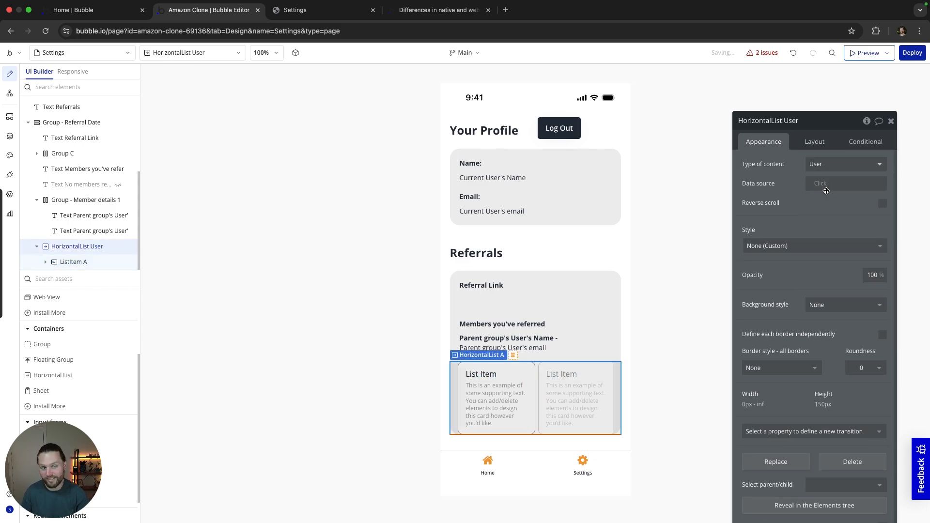
# Set the horizontal list's data source to a search for Users.
pyautogui.click(819, 183)
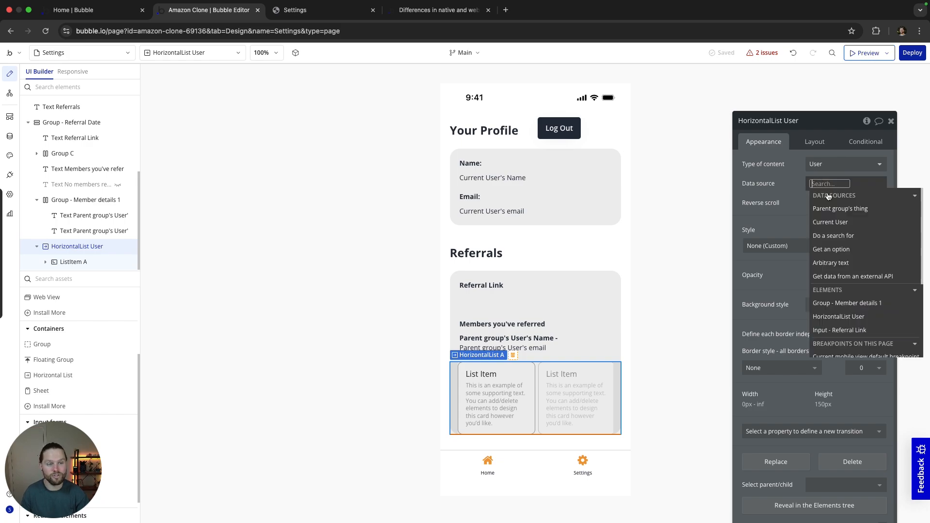
pyautogui.click(845, 238)
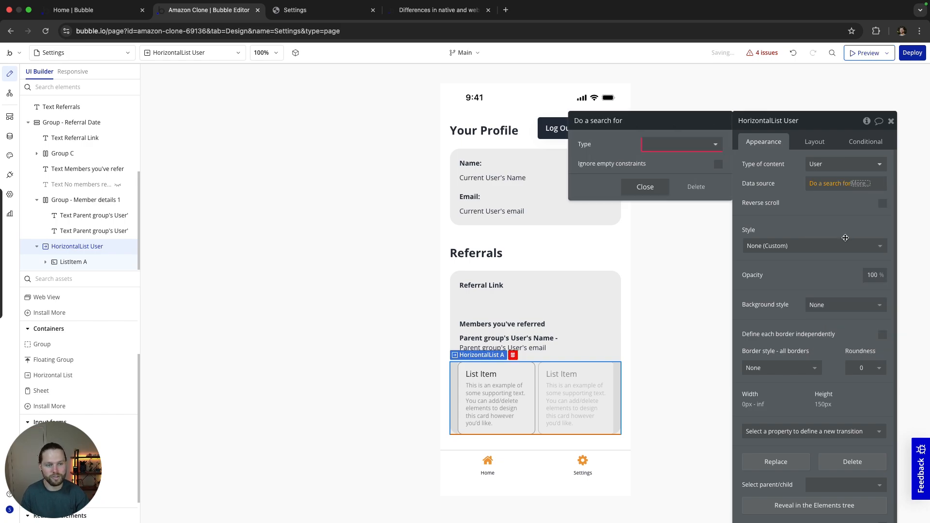
pyautogui.click(662, 147)
pyautogui.click(652, 172)
pyautogui.click(657, 170)
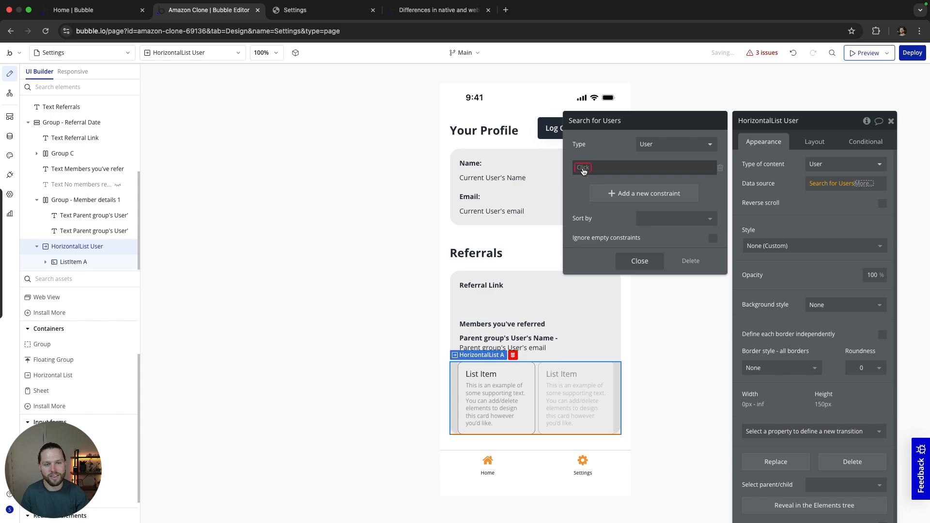
pyautogui.click(586, 168)
pyautogui.click(599, 251)
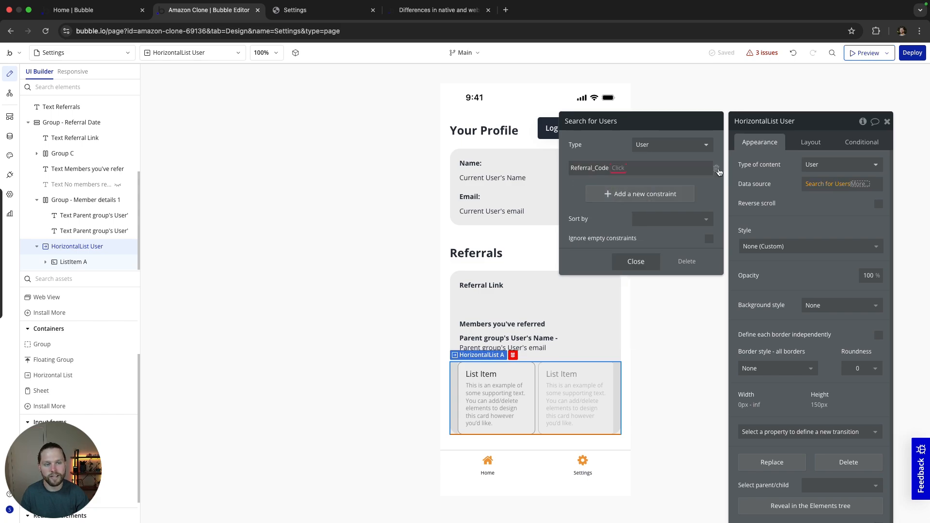
pyautogui.click(718, 170)
# Constrain the list's user search to Referred_by = Current User's Referral_Code.
pyautogui.click(625, 171)
pyautogui.click(584, 168)
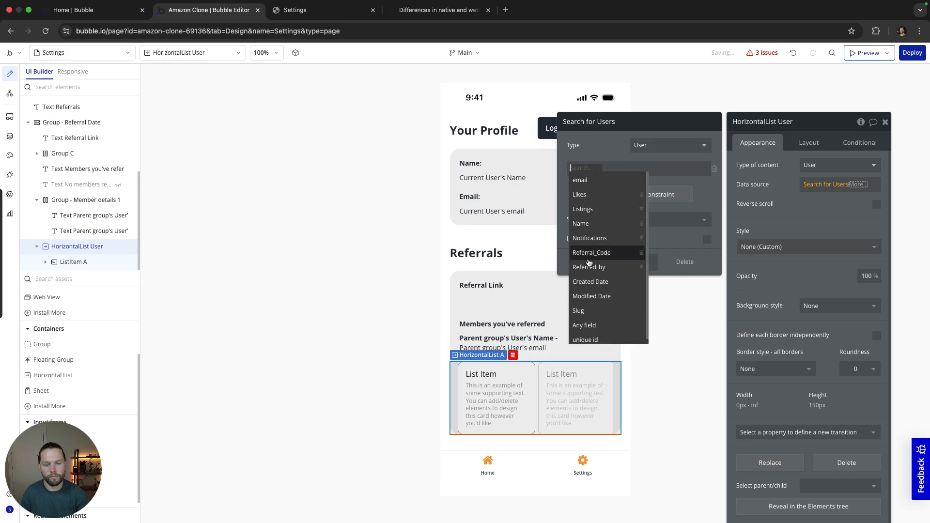
pyautogui.click(589, 266)
pyautogui.click(606, 168)
pyautogui.click(625, 173)
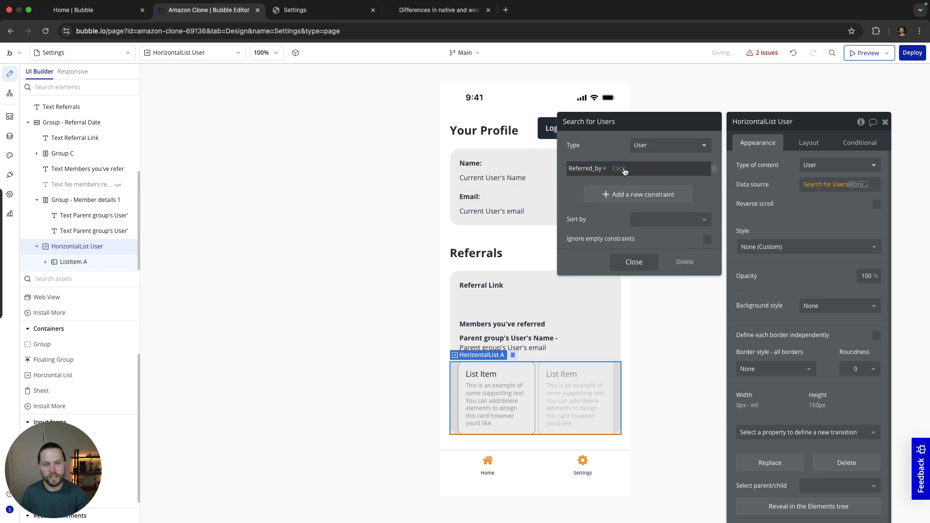
pyautogui.click(625, 169)
pyautogui.click(641, 208)
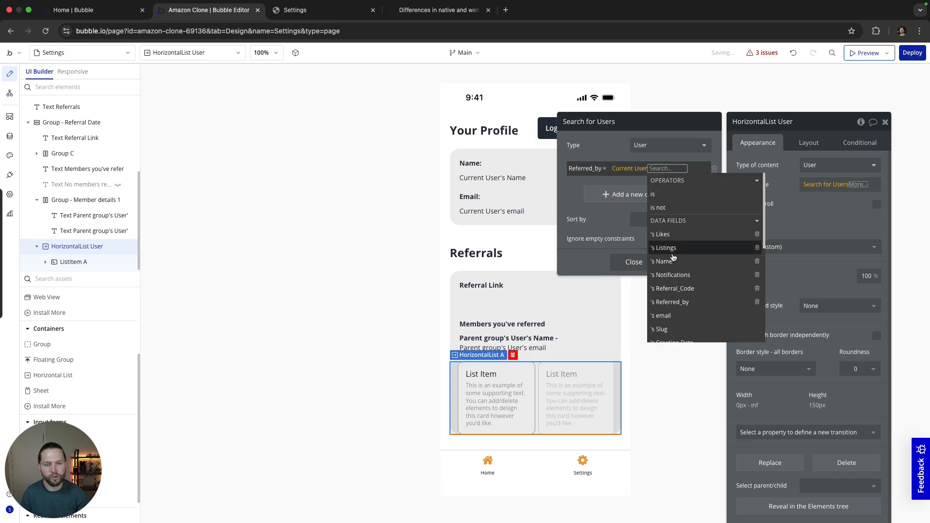
pyautogui.click(678, 288)
pyautogui.click(613, 154)
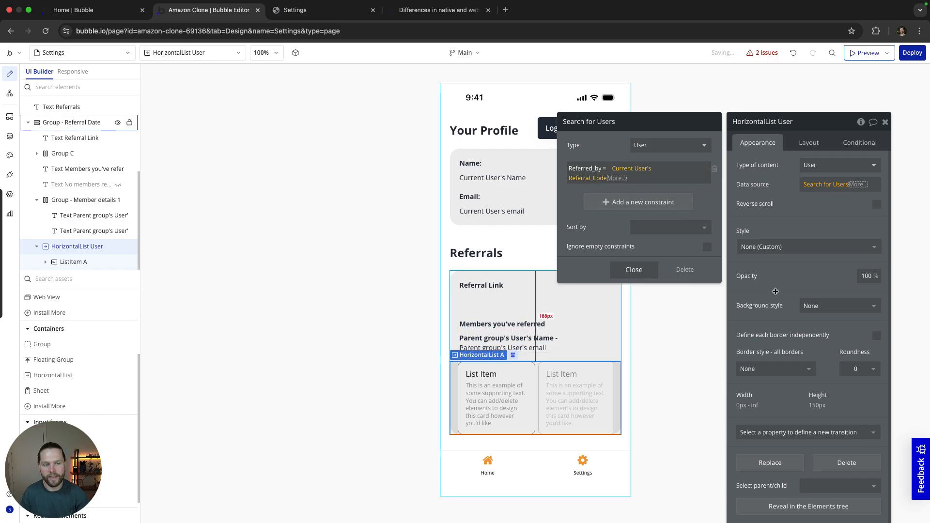
pyautogui.click(811, 211)
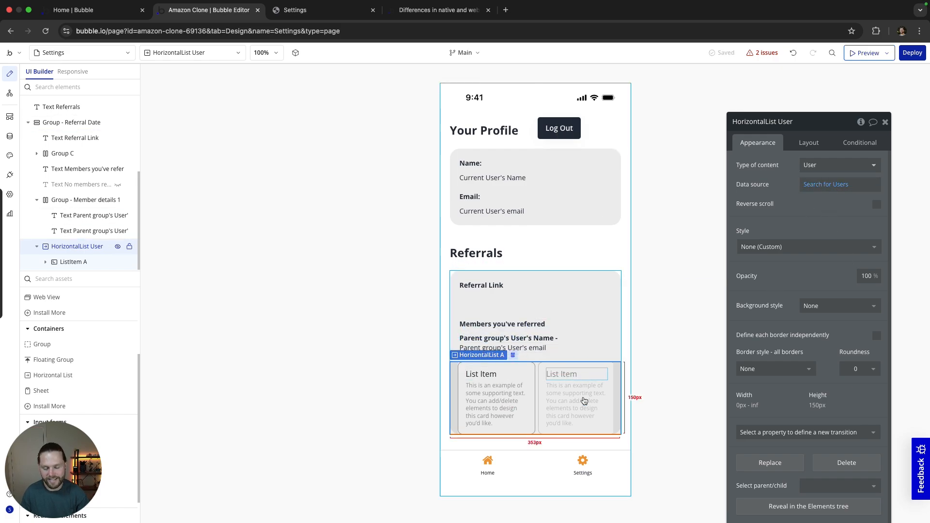
# Replace the list item's title text with the dynamic value Current item's User's Name.
pyautogui.click(504, 376)
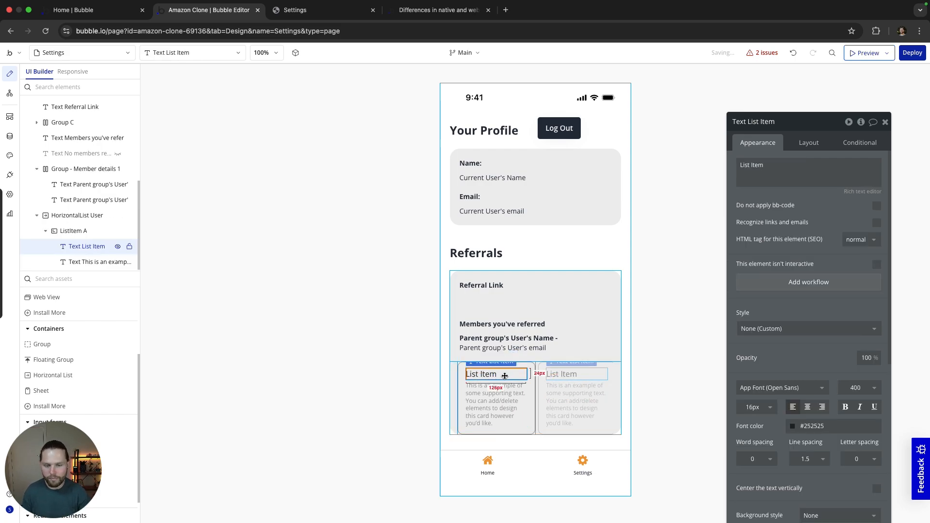
pyautogui.click(792, 160)
pyautogui.hotkey('ctrl', 'a')
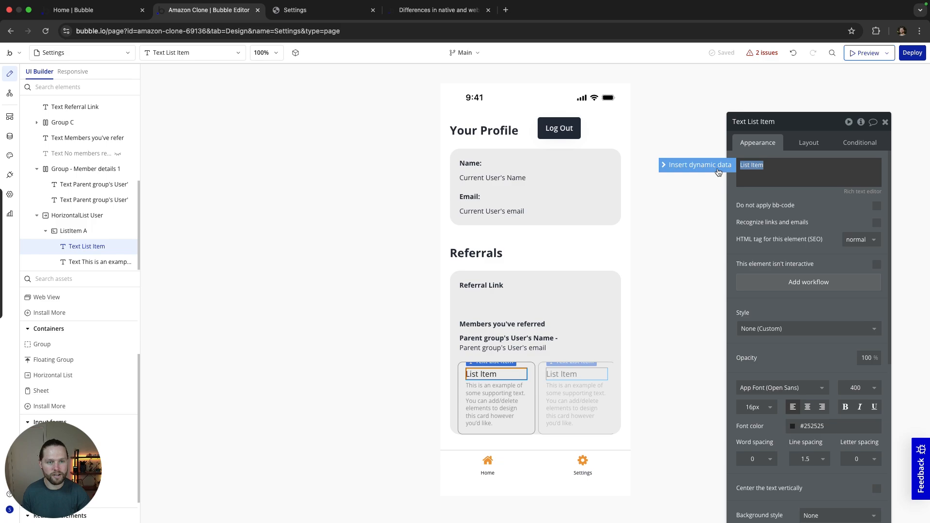
pyautogui.click(715, 167)
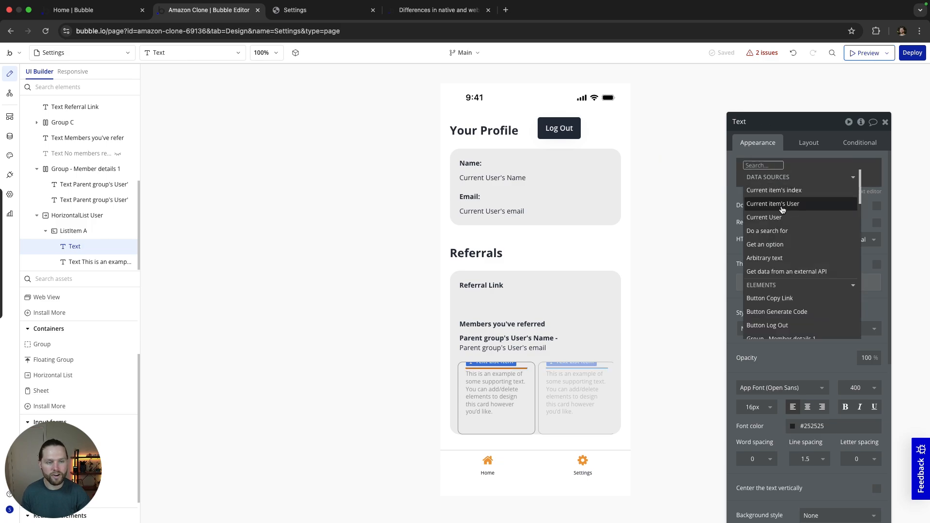
pyautogui.click(791, 209)
pyautogui.click(824, 261)
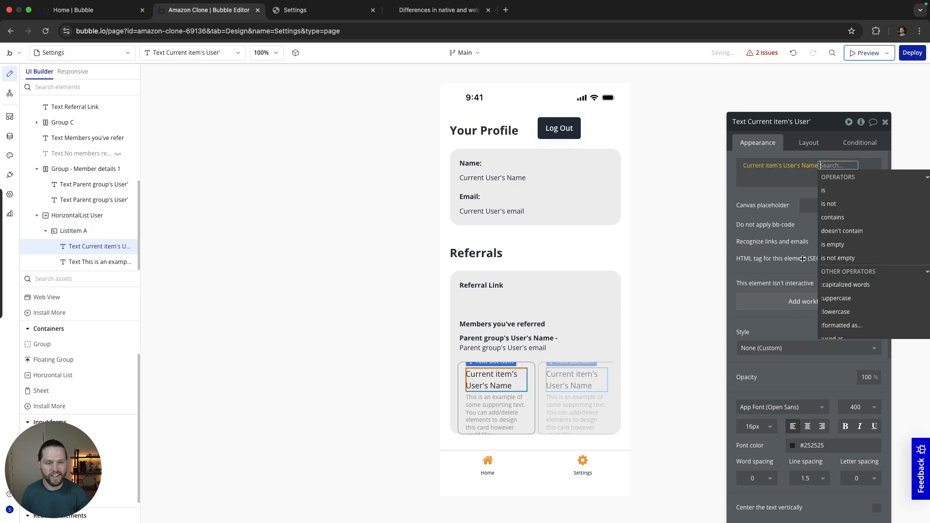
pyautogui.click(499, 410)
pyautogui.tripleClick(795, 184)
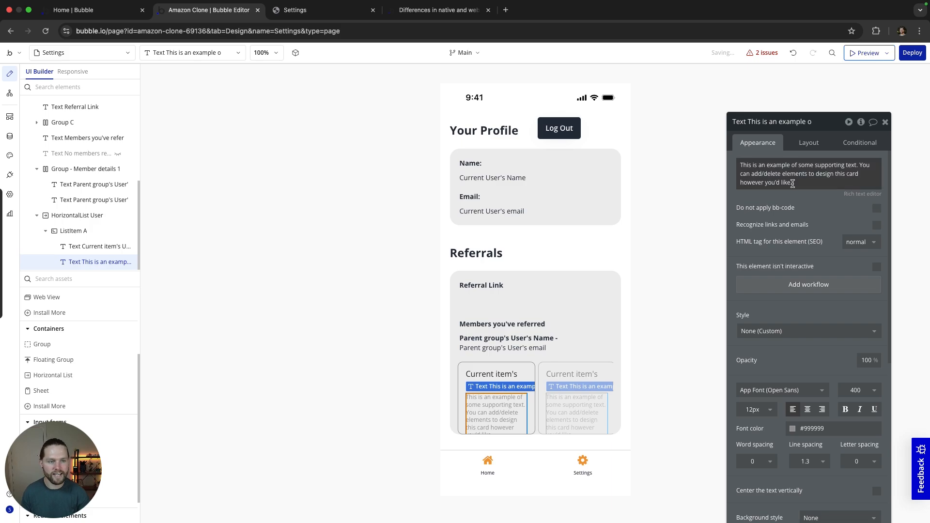
pyautogui.click(708, 166)
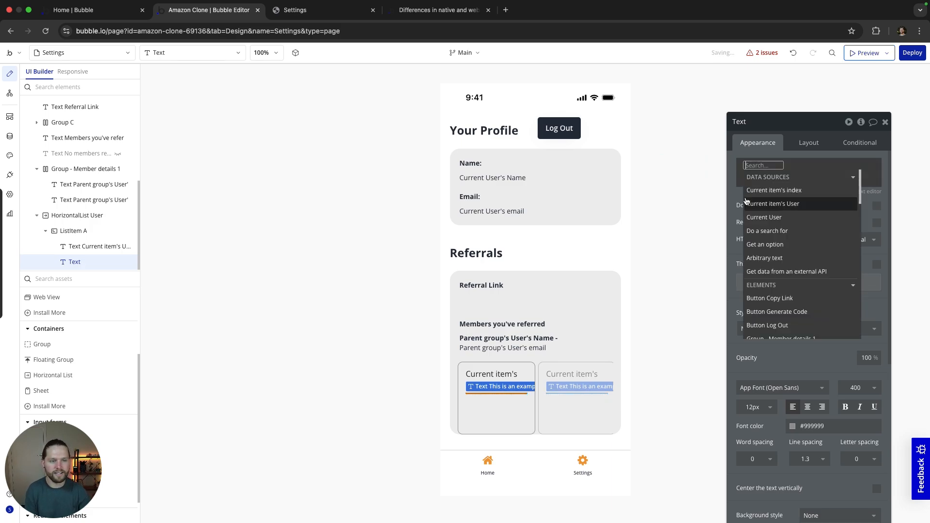
pyautogui.click(784, 205)
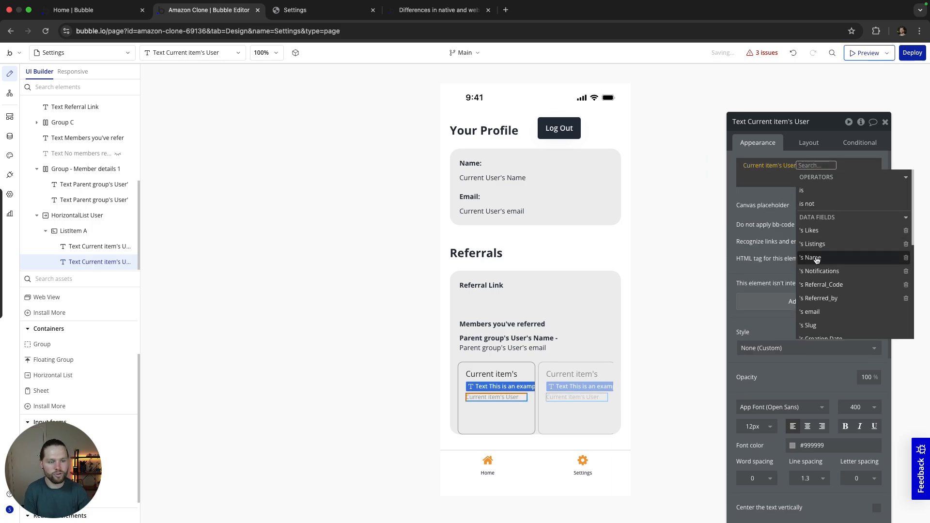
pyautogui.click(824, 313)
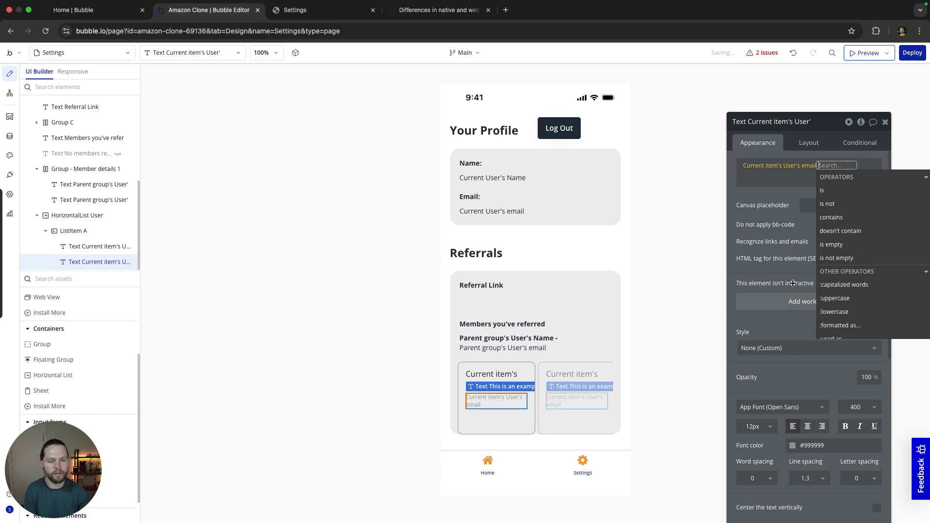
pyautogui.click(685, 312)
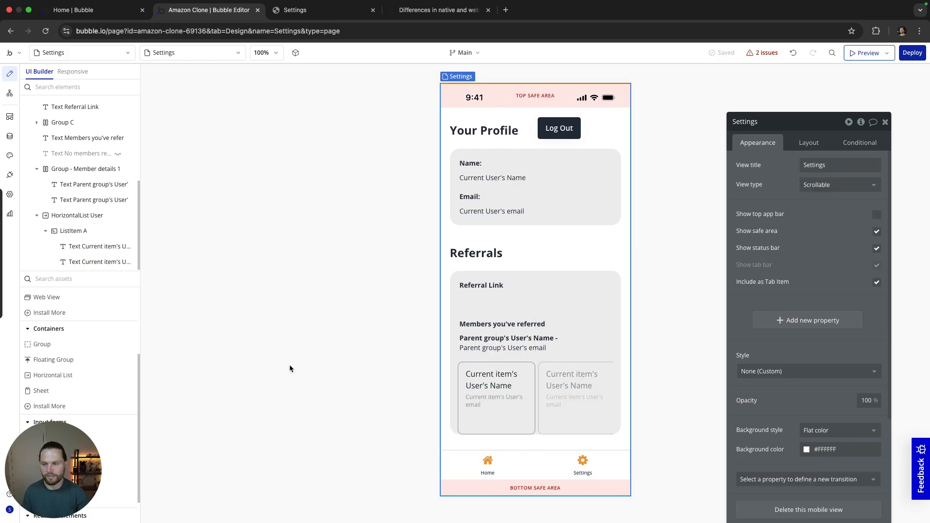
# Look through the All Users app data and run the Settings preview as the user whose referral code another member used.
pyautogui.click(9, 136)
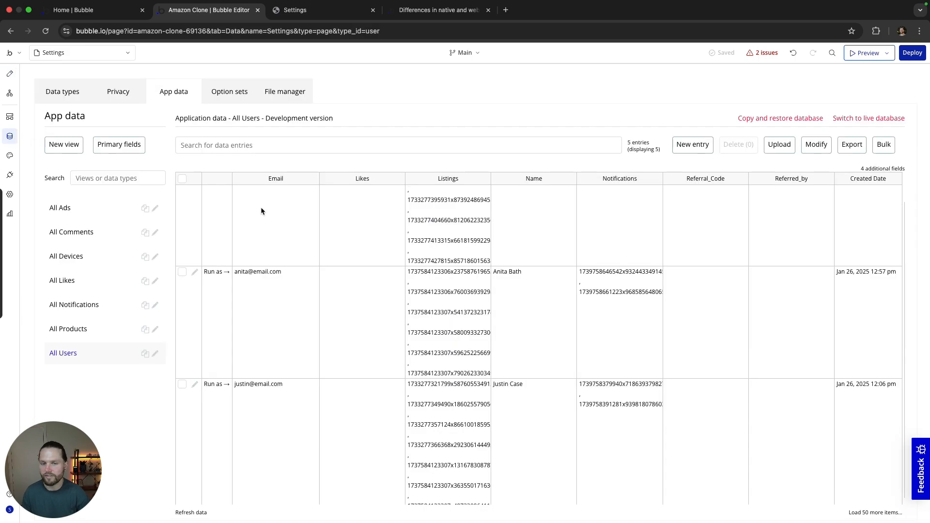
pyautogui.scroll(2, 344, 249)
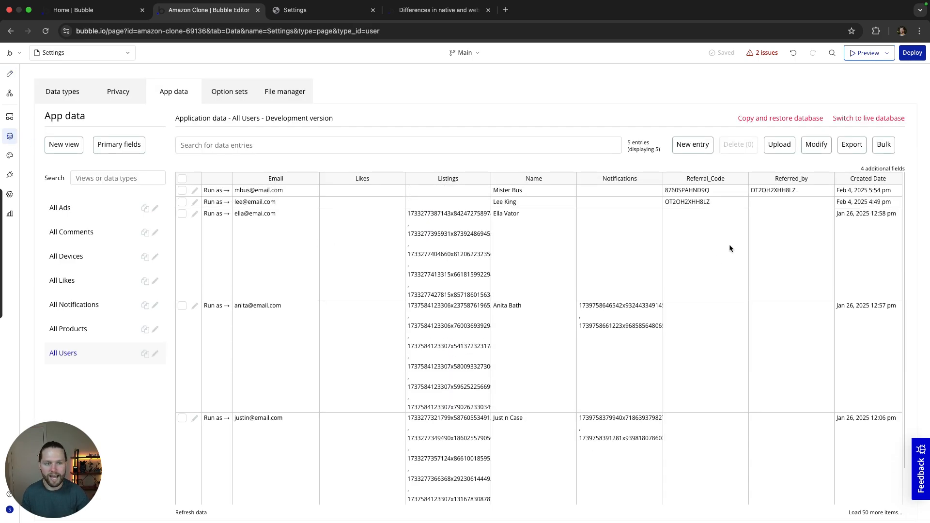
pyautogui.scroll(-2, 636, 240)
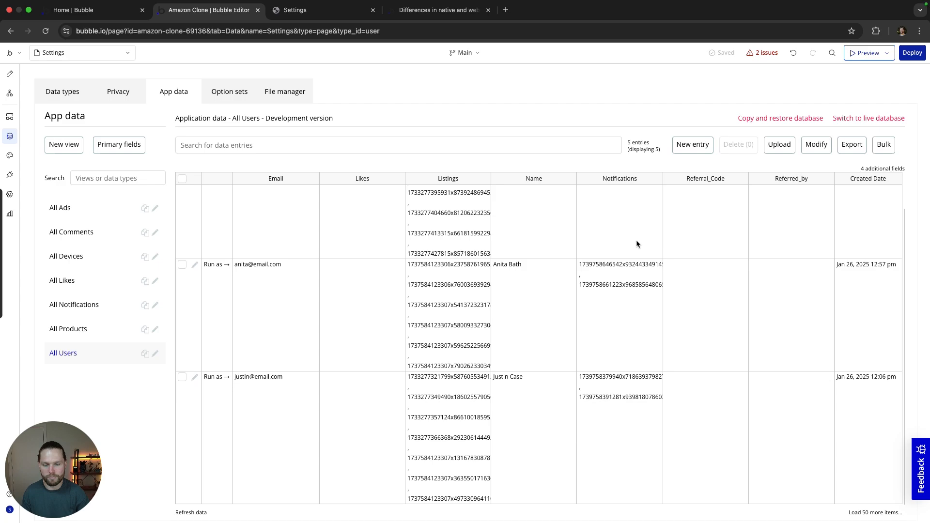
pyautogui.scroll(2, 636, 240)
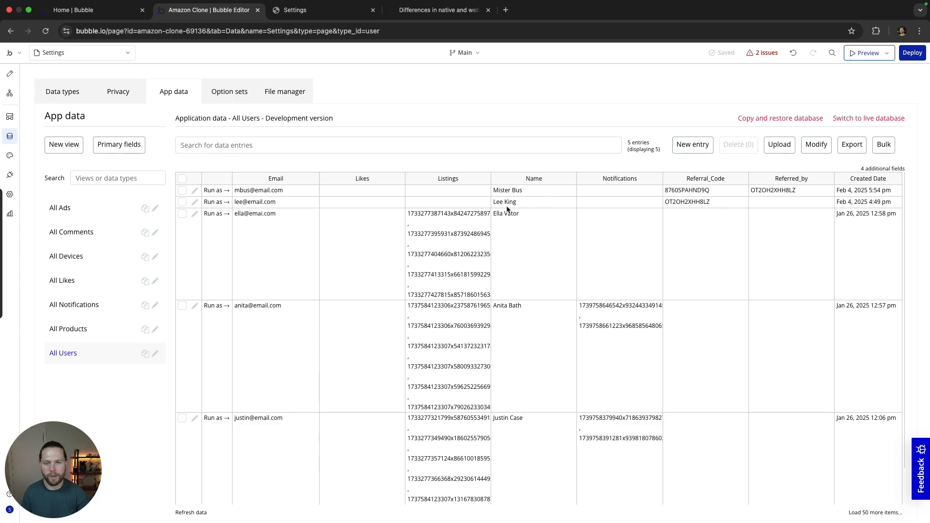
pyautogui.click(219, 203)
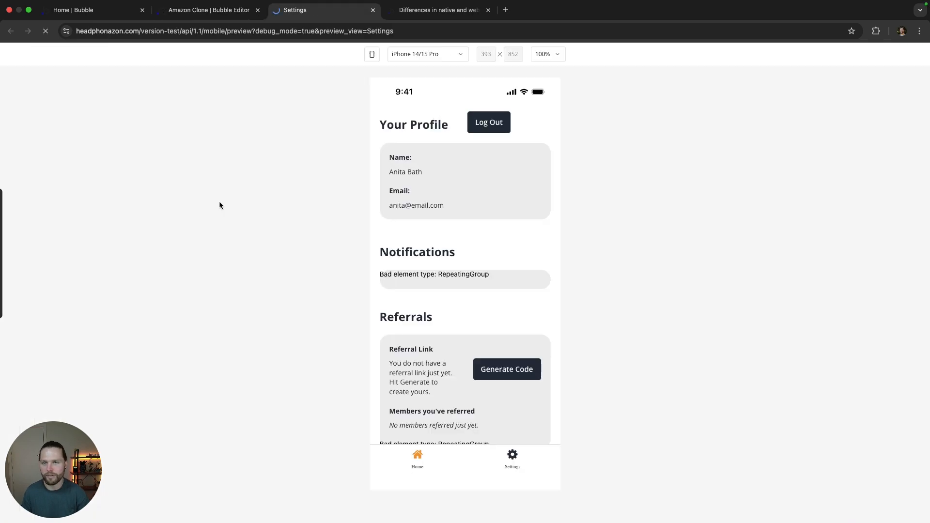
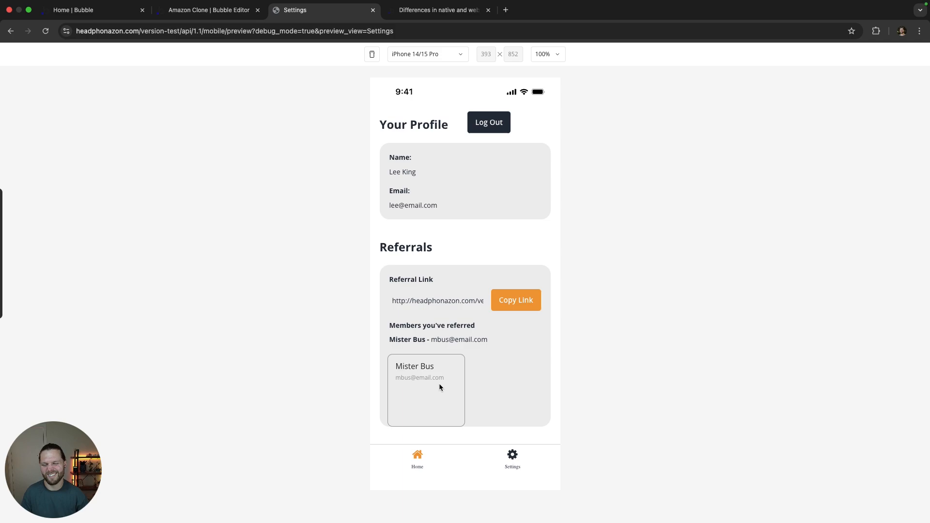
# Delete the horizontal list from Group - Referral Date in the Settings view design.
pyautogui.click(240, 12)
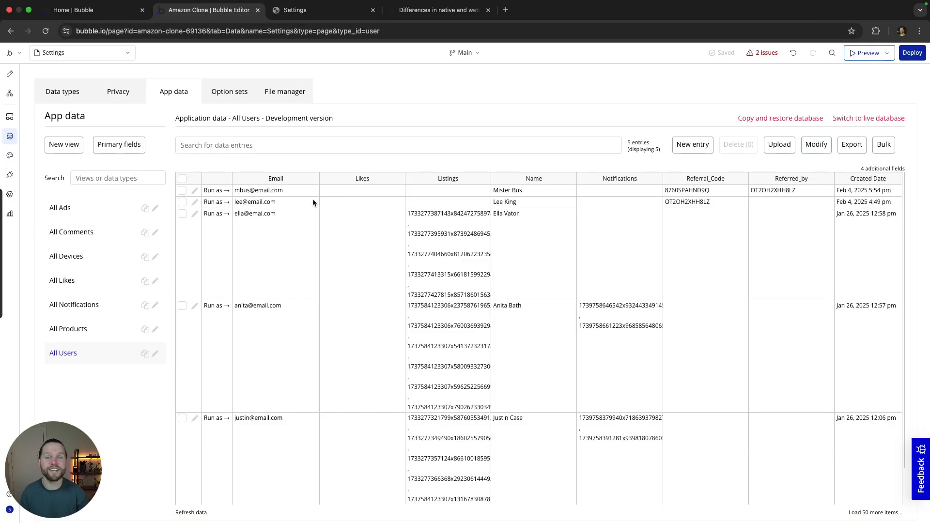
pyautogui.click(10, 74)
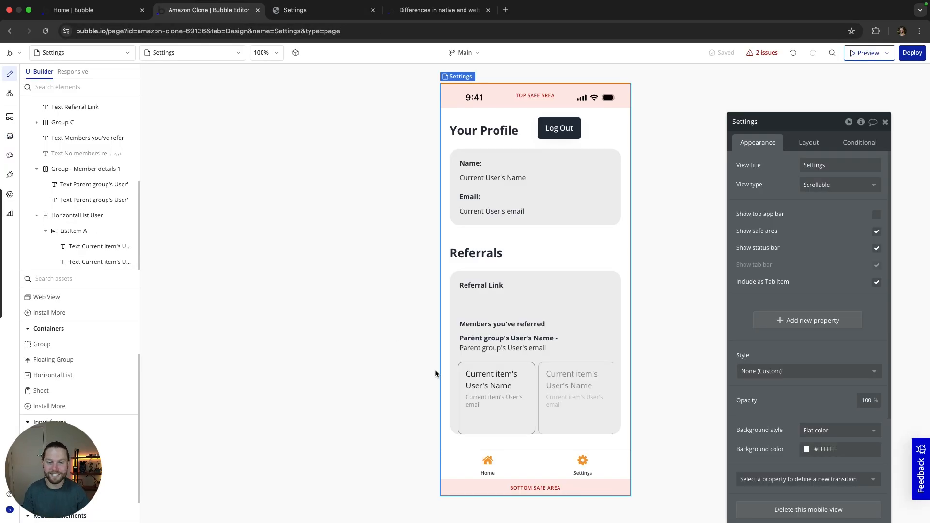
pyautogui.click(539, 401)
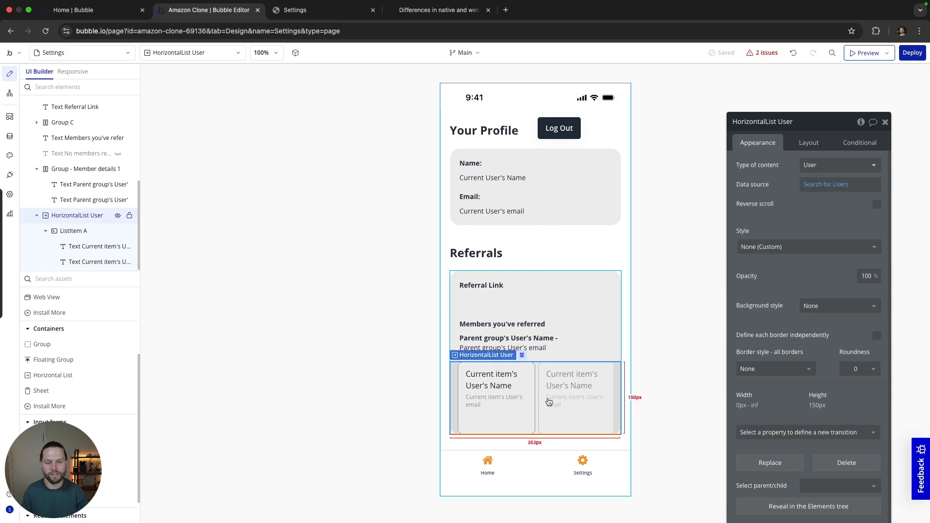
pyautogui.press('Delete')
pyautogui.click(614, 384)
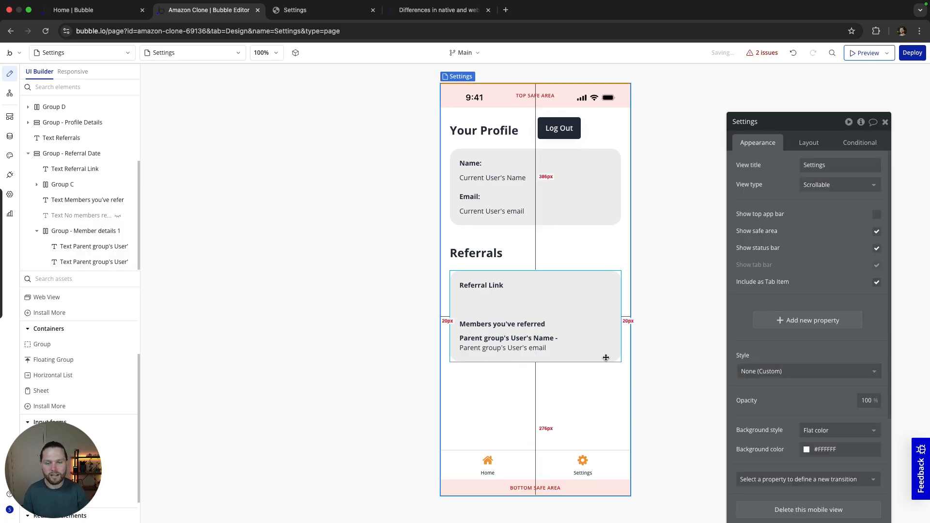
# Reload the Settings preview to check the Referrals section, and return to the Bubble editor.
pyautogui.click(315, 9)
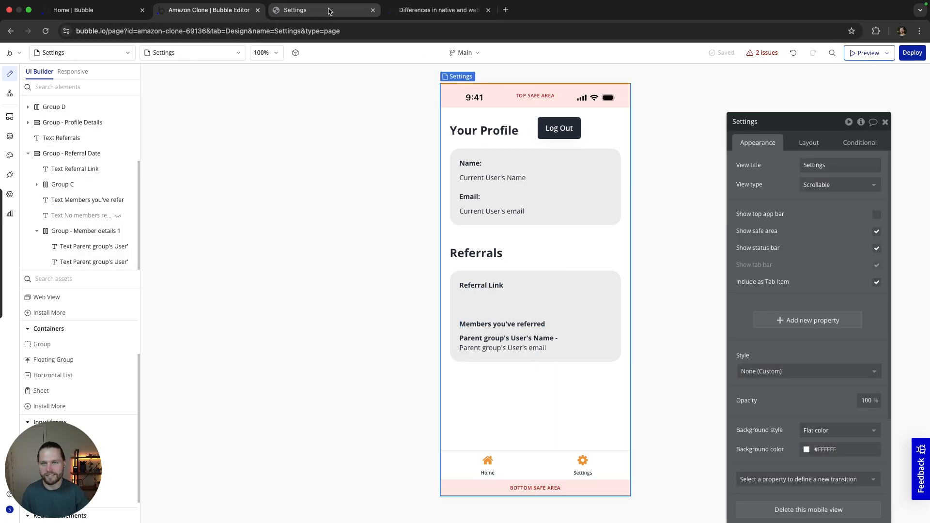
pyautogui.click(45, 31)
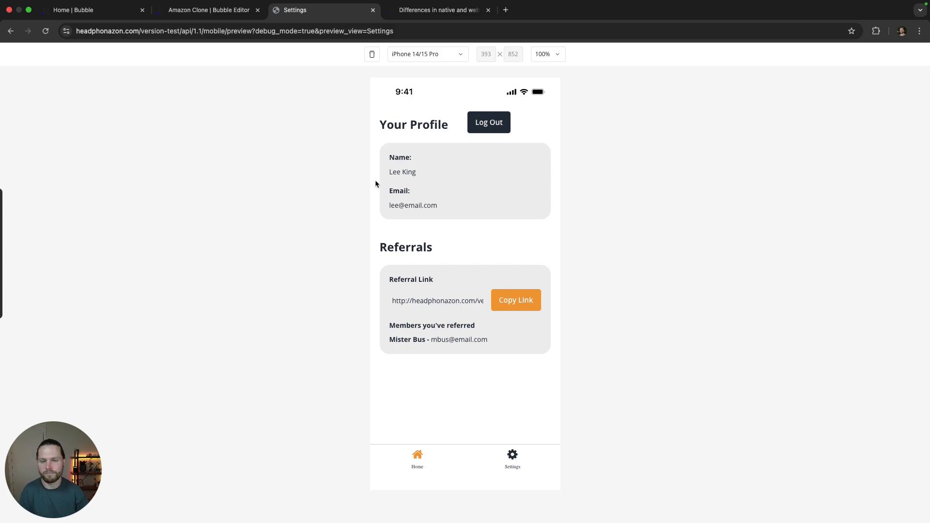
pyautogui.click(228, 10)
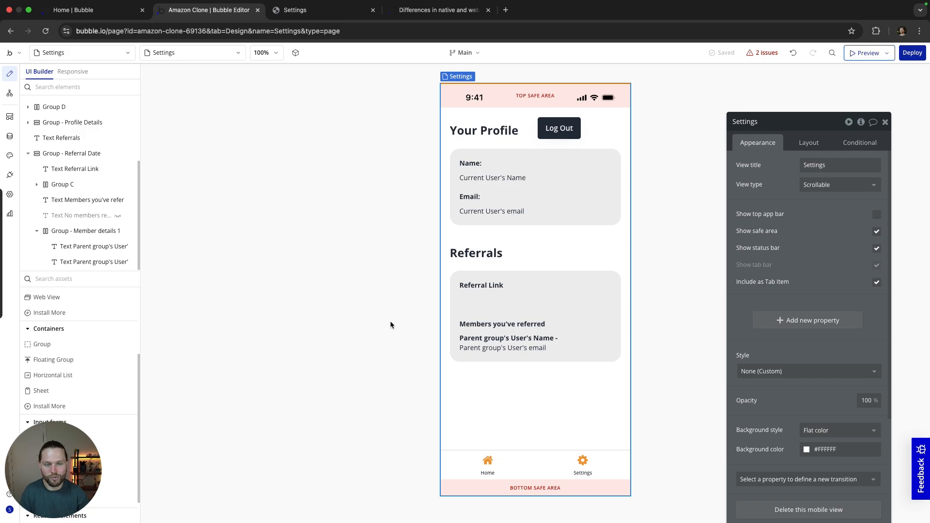
# Examine the available container elements and the view type options for the Settings view.
pyautogui.scroll(-2, 73, 358)
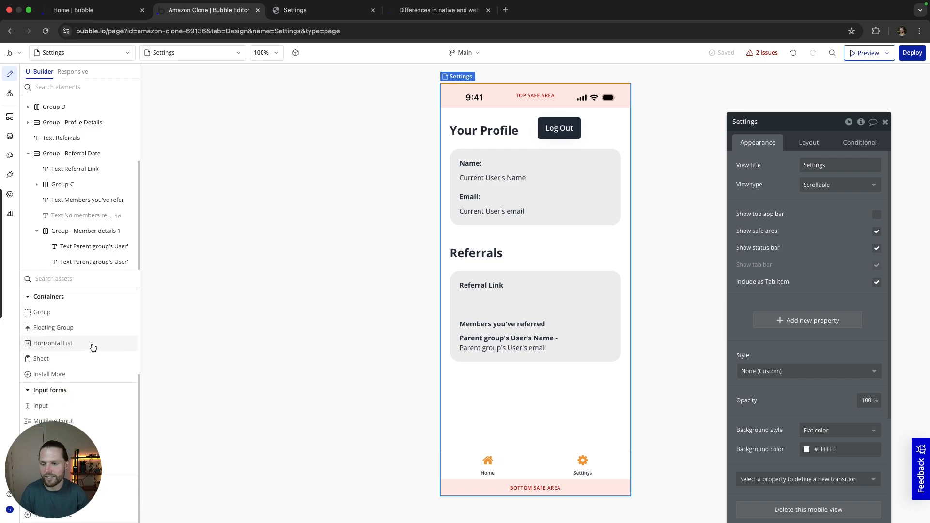
pyautogui.moveTo(47, 466); pyautogui.dragTo(346, 455)
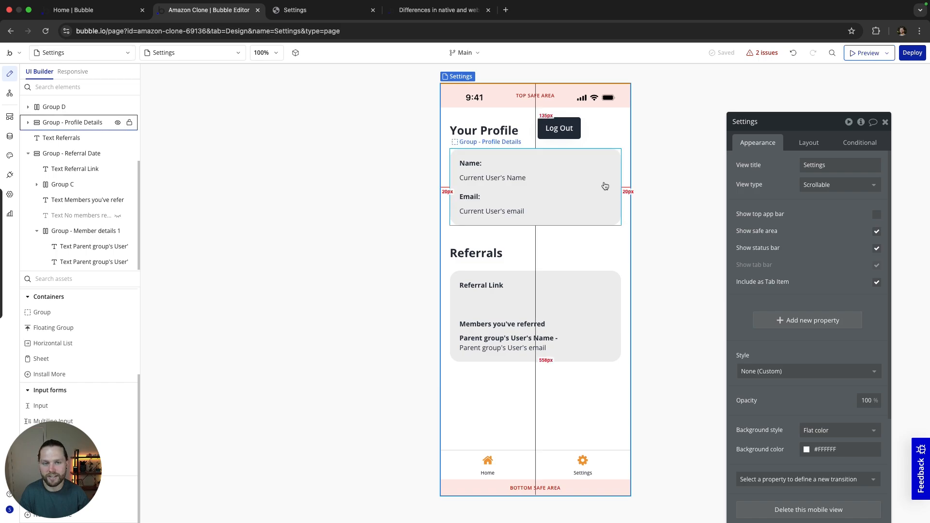
pyautogui.click(825, 187)
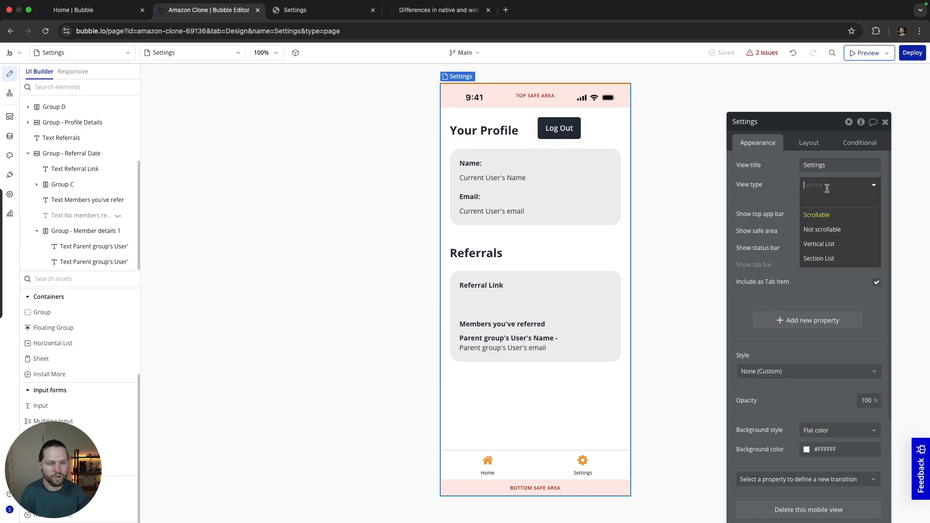
pyautogui.click(777, 178)
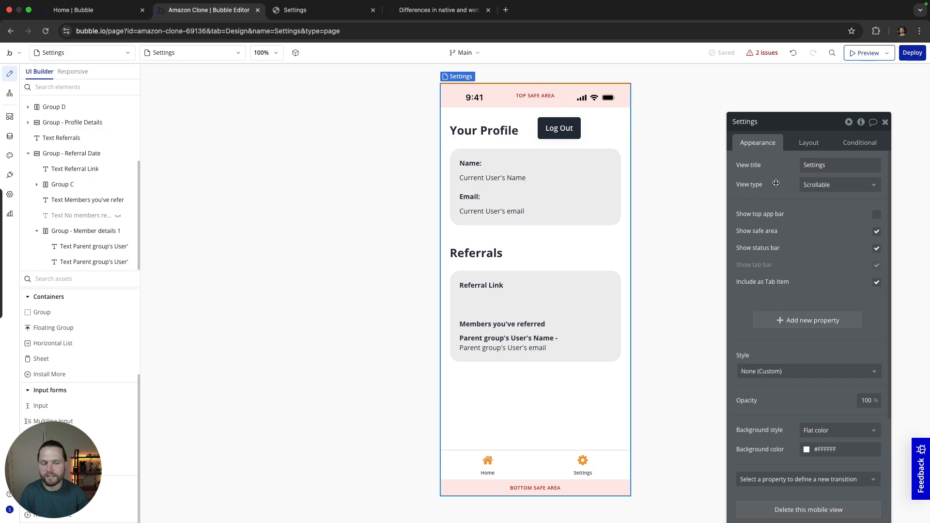
# Create a new mobile view named Product-List with the Vertical List view type.
pyautogui.click(819, 185)
pyautogui.click(788, 187)
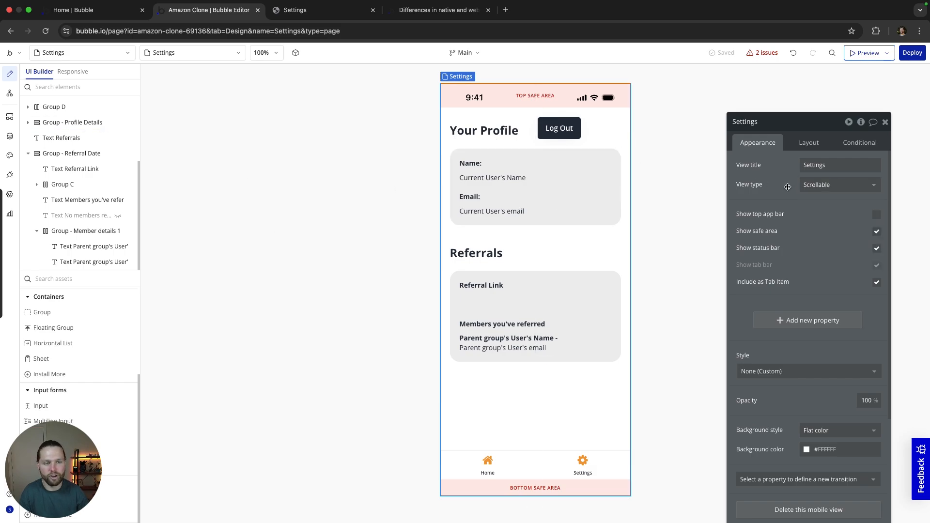
pyautogui.click(88, 53)
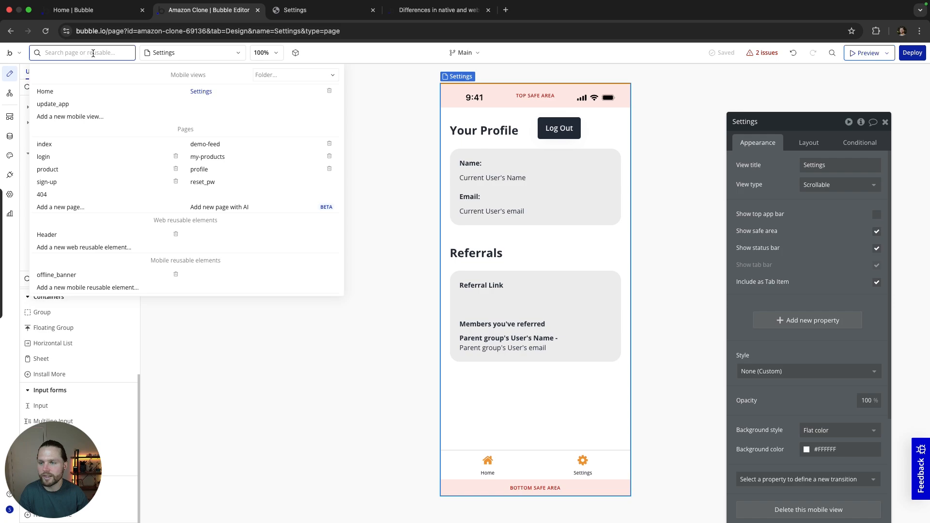
pyautogui.click(92, 117)
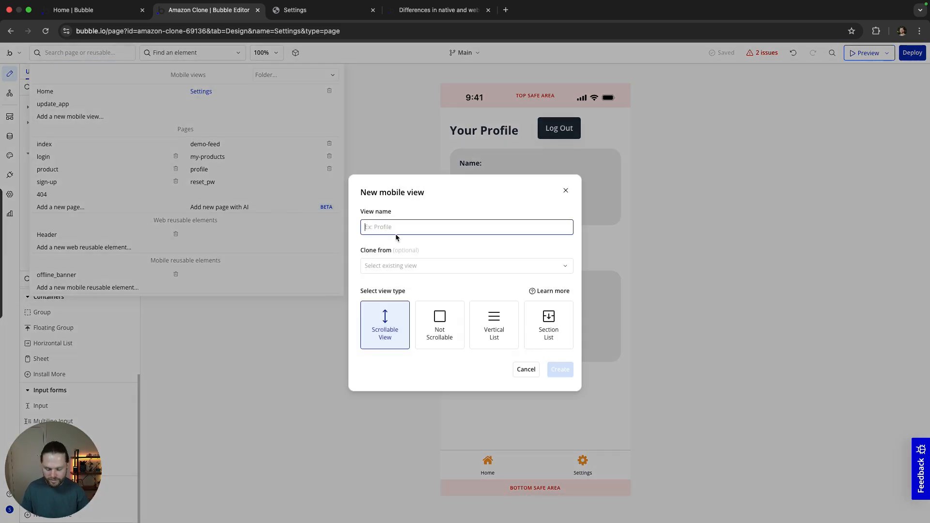
pyautogui.write('Product-List')
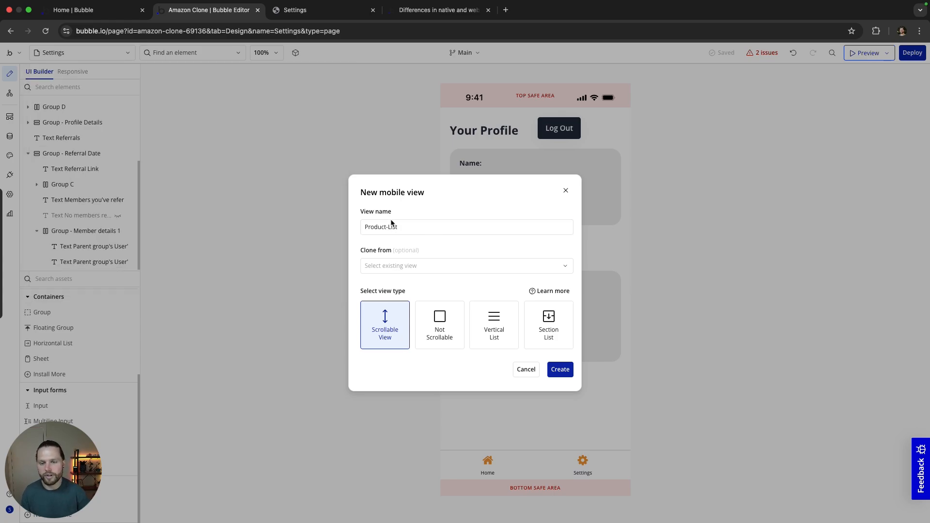
pyautogui.click(427, 268)
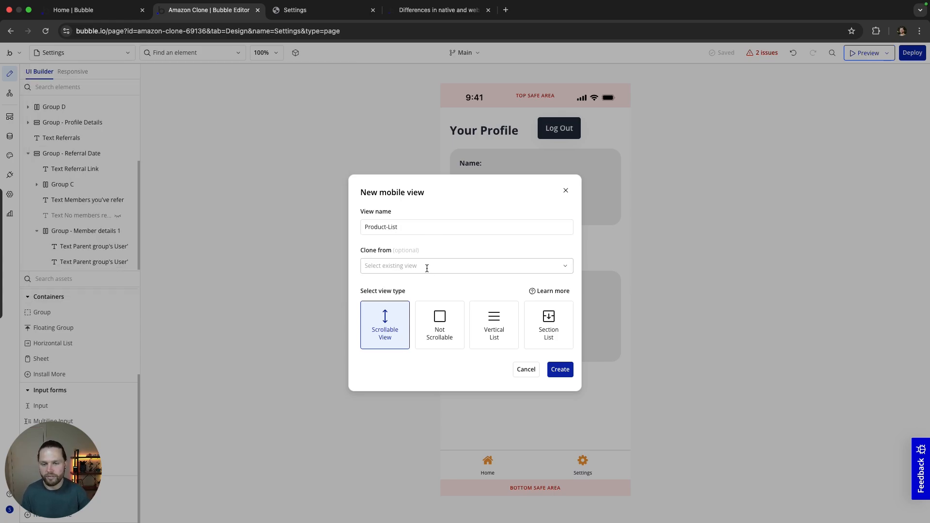
pyautogui.click(441, 247)
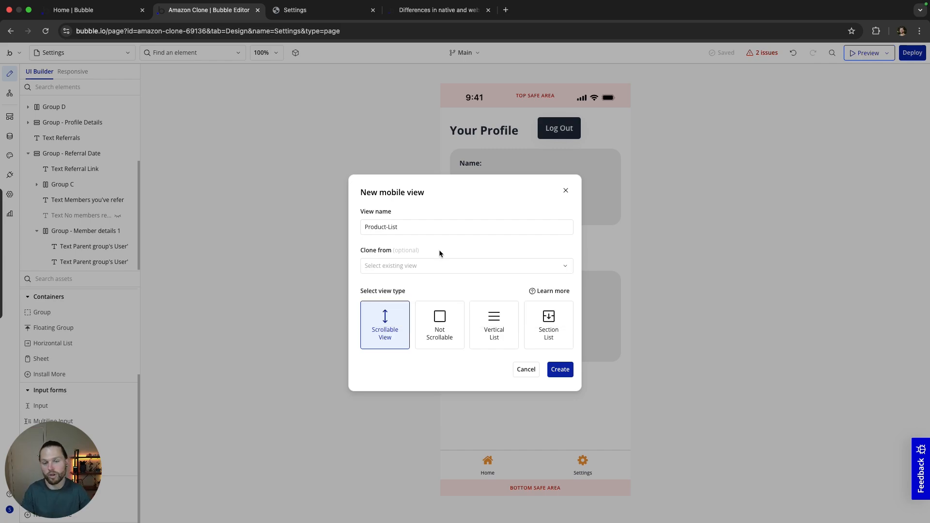
pyautogui.click(492, 328)
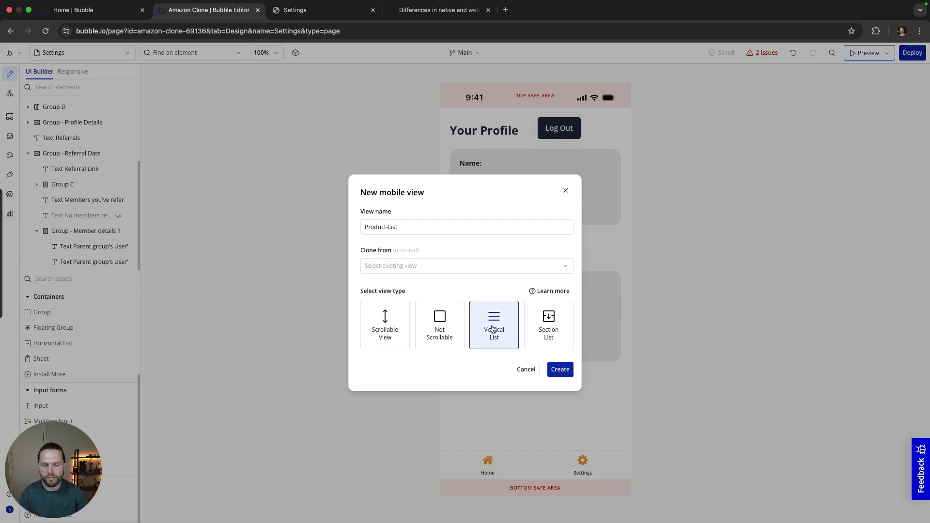
pyautogui.click(562, 370)
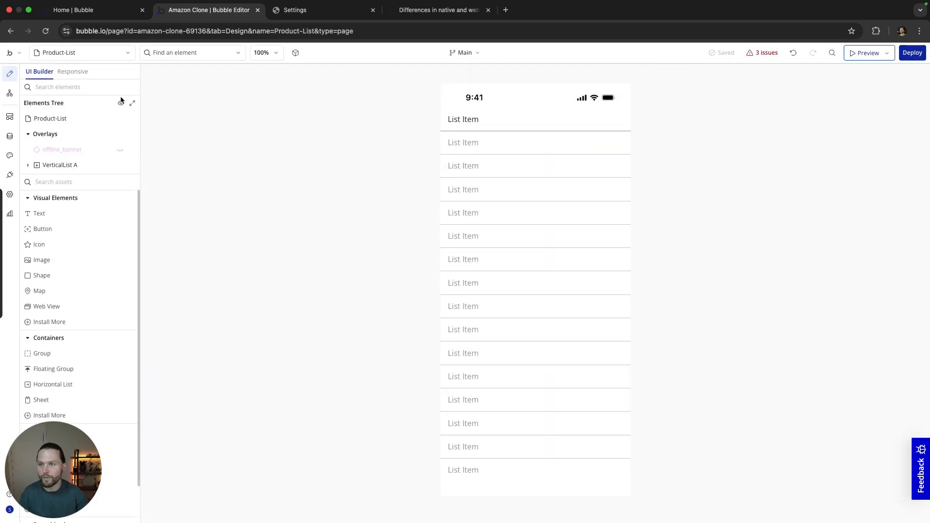
# Show the tab bar on the Product-List view and include the view as a tab item.
pyautogui.click(90, 53)
pyautogui.click(314, 352)
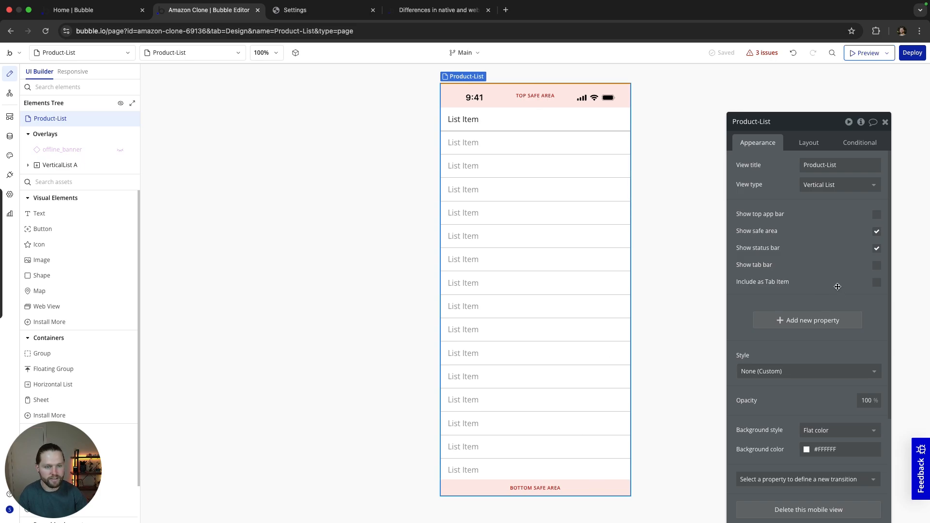
pyautogui.click(878, 266)
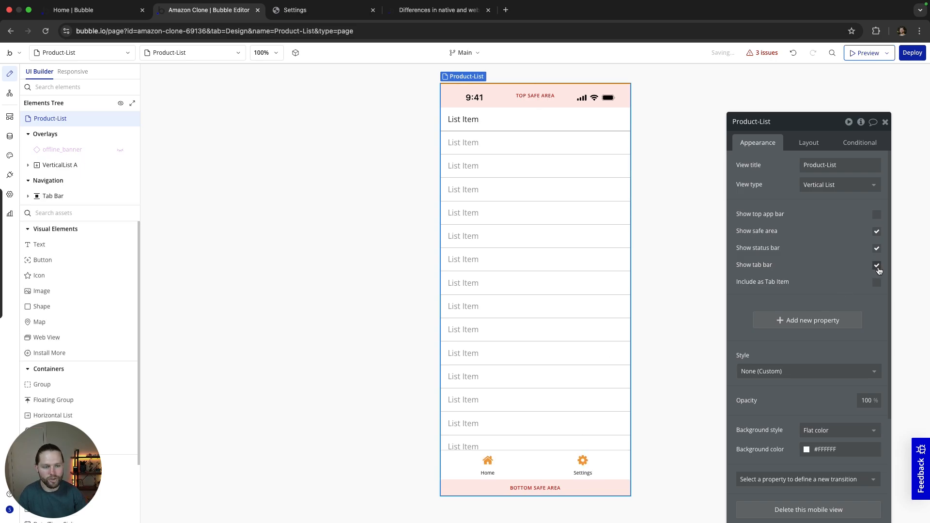
pyautogui.click(877, 282)
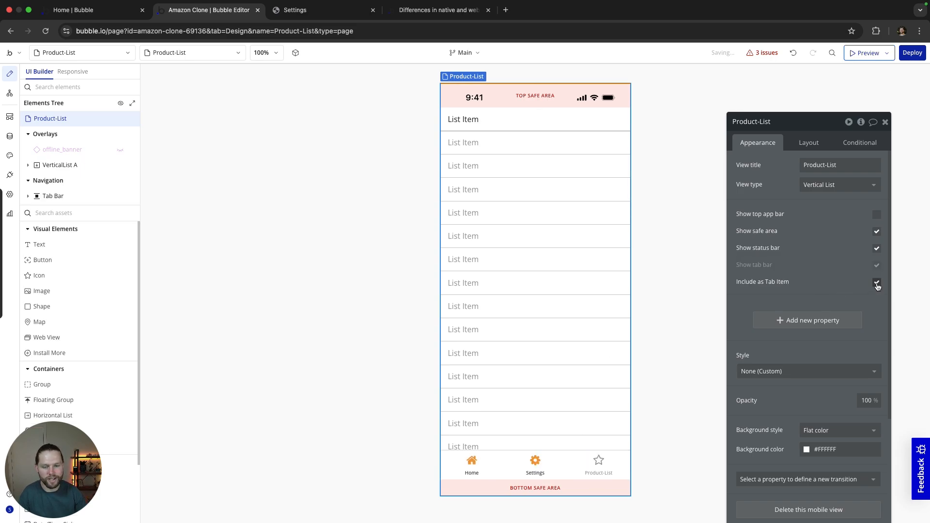
# Label the Product-List tab item Products and give it the Fa-dropbox icon.
pyautogui.click(607, 458)
pyautogui.tripleClick(842, 219)
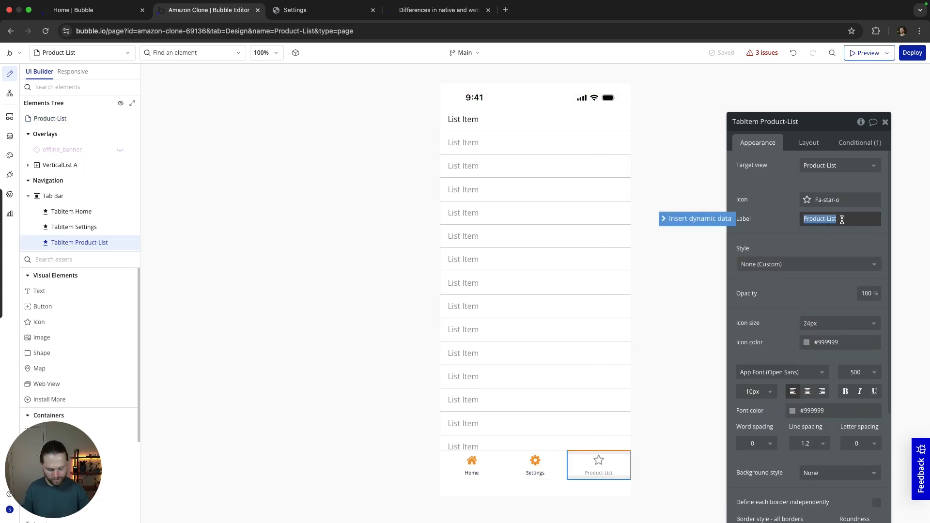
pyautogui.write('P')
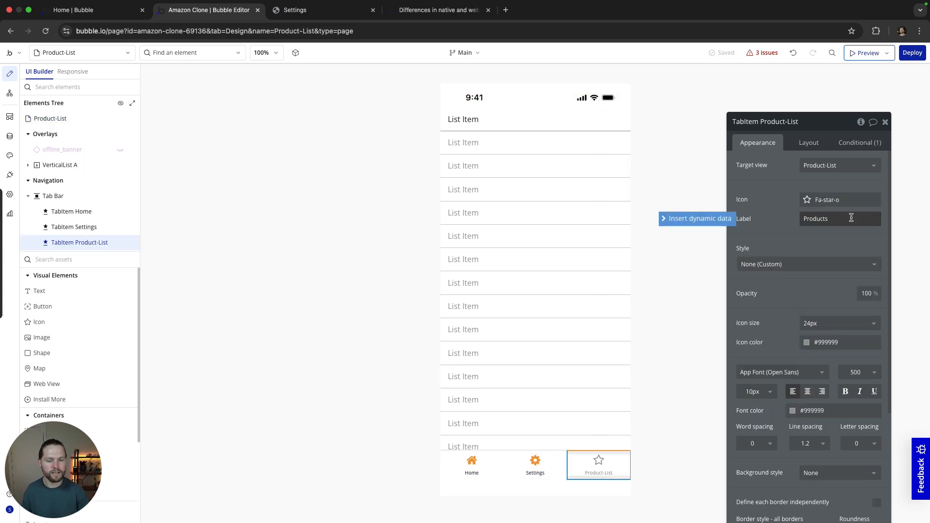
pyautogui.click(826, 200)
pyautogui.write('box')
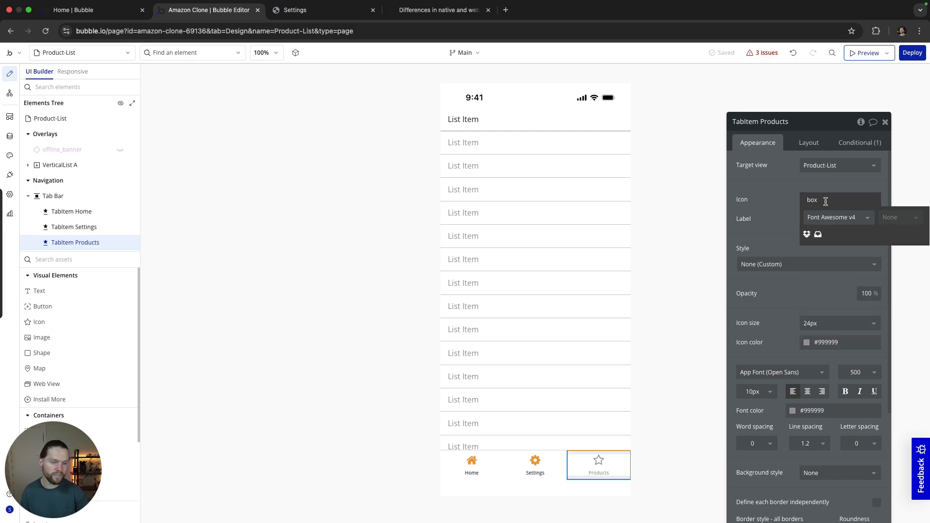
pyautogui.click(807, 235)
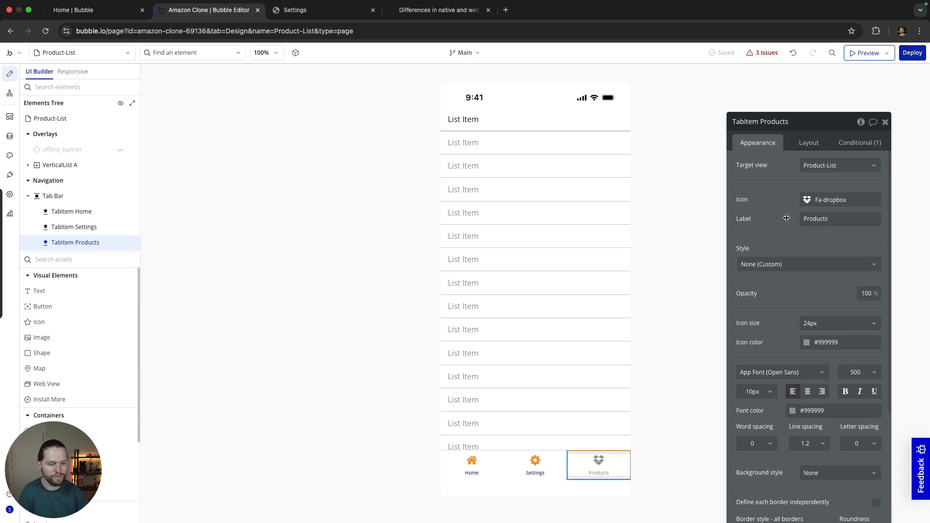
# Set the Products tab item's icon color to Alert (#F19E38) and its font color to Primary (#252F3D).
pyautogui.scroll(-1, 824, 390)
pyautogui.click(830, 308)
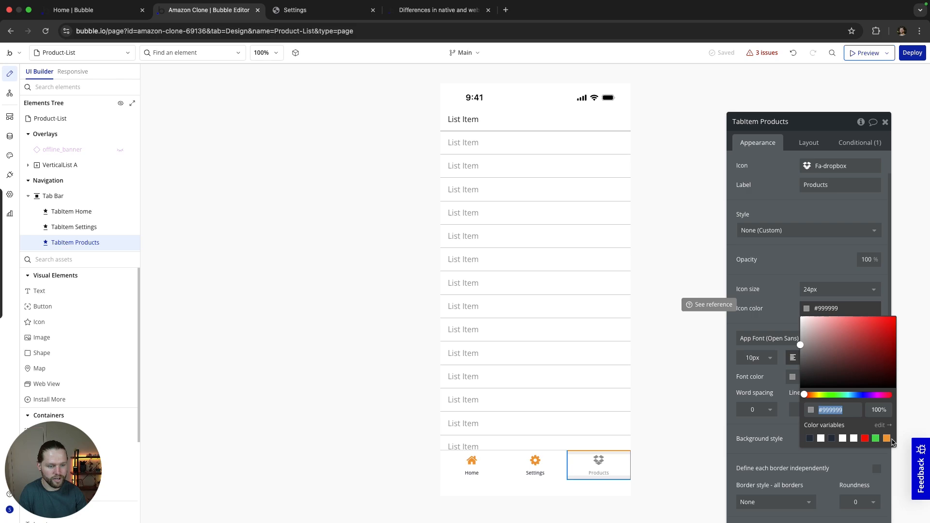
pyautogui.click(887, 438)
pyautogui.click(785, 311)
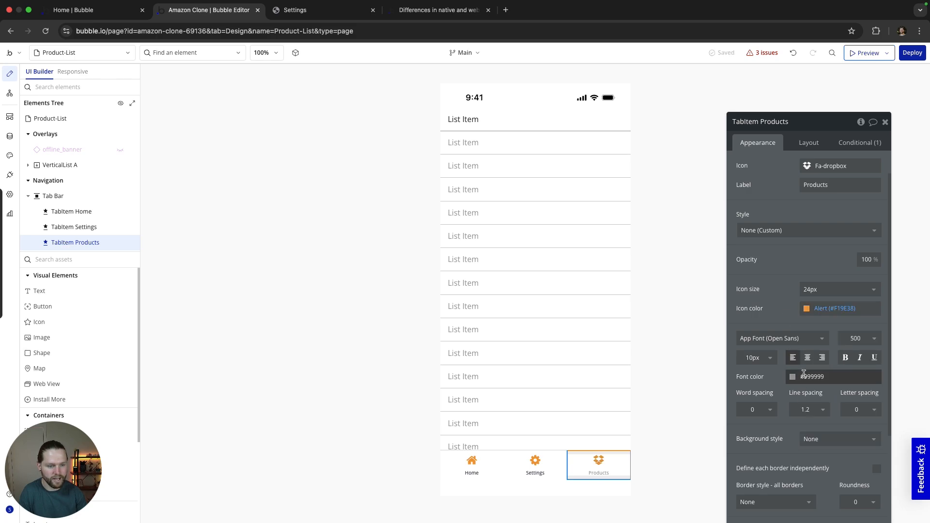
pyautogui.click(804, 376)
pyautogui.click(795, 506)
pyautogui.click(760, 425)
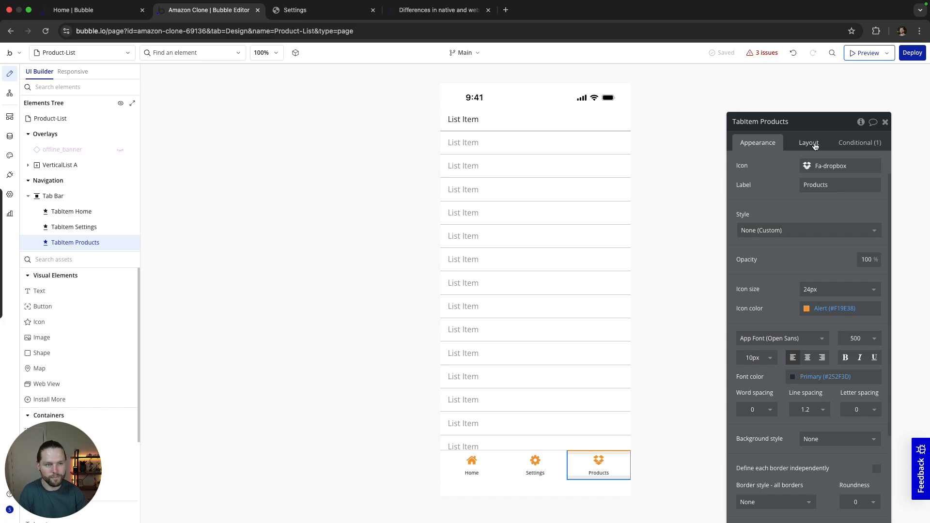
# Move the Products tab item ahead of Settings in the tab bar.
pyautogui.click(814, 143)
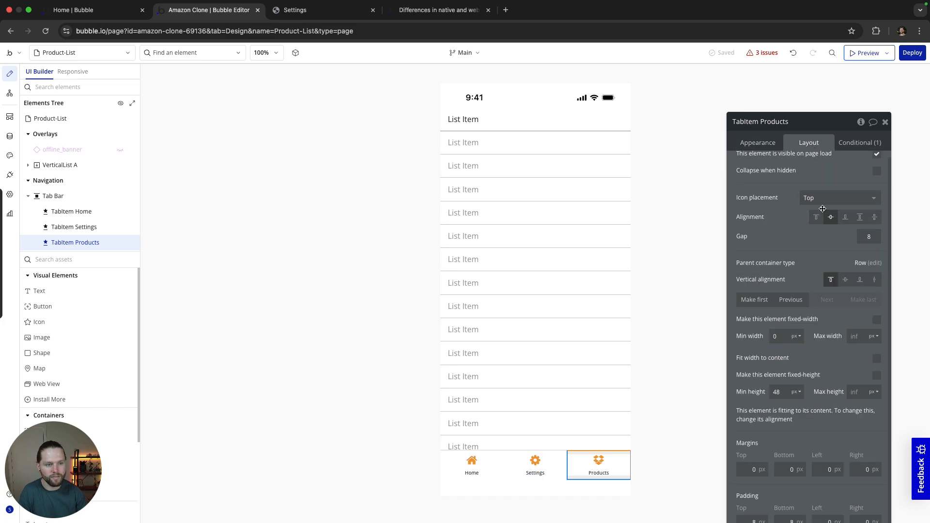
pyautogui.click(791, 306)
pyautogui.click(414, 432)
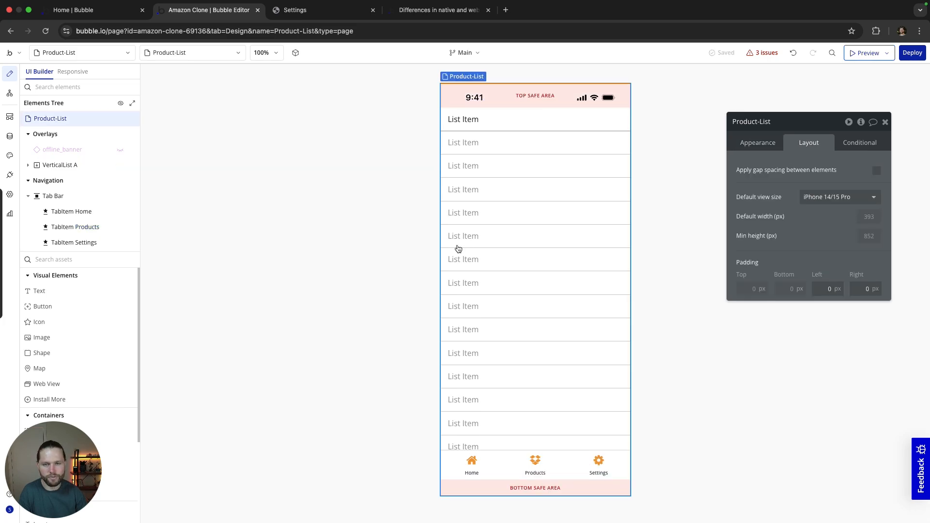
# Set the type of content of the Product-List view's vertical list to Product.
pyautogui.click(59, 165)
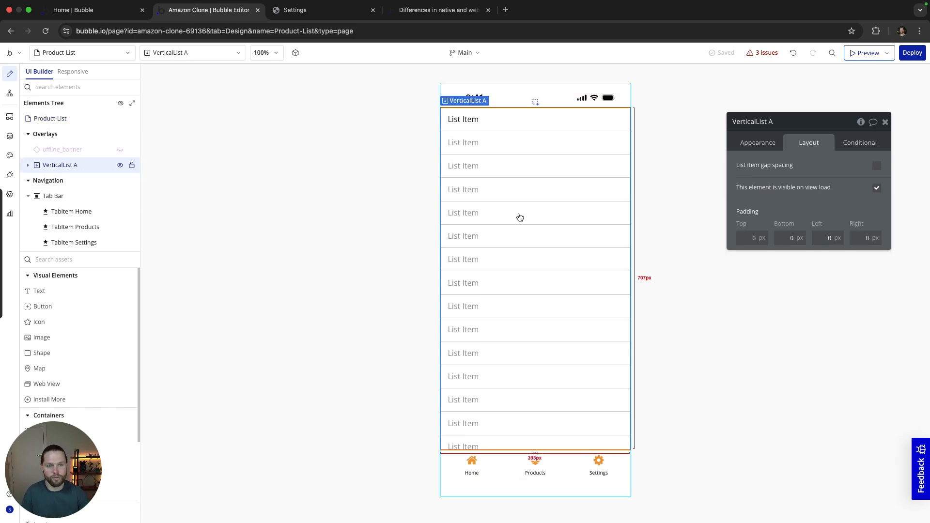
pyautogui.click(751, 137)
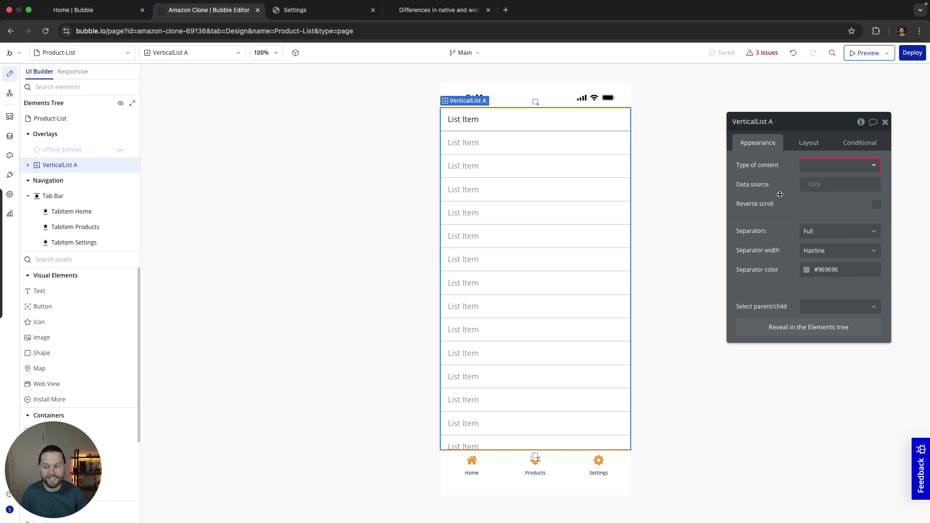
pyautogui.click(816, 169)
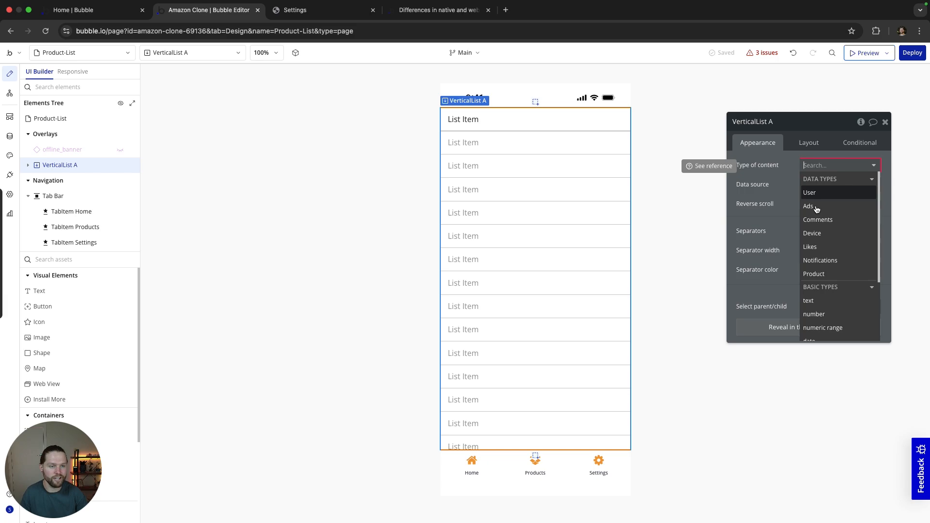
pyautogui.click(827, 274)
# Set the vertical list's data source to a search for Products without constraints.
pyautogui.click(814, 184)
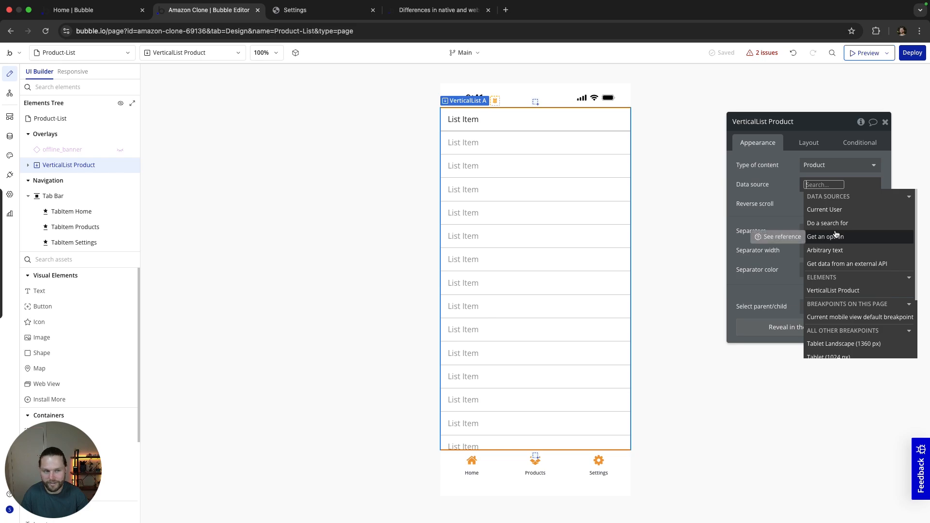
pyautogui.click(825, 185)
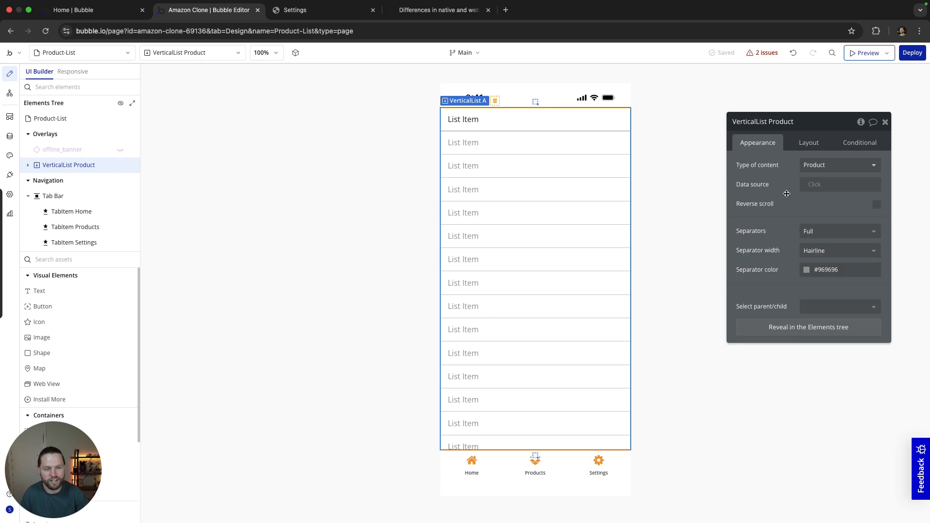
pyautogui.click(819, 184)
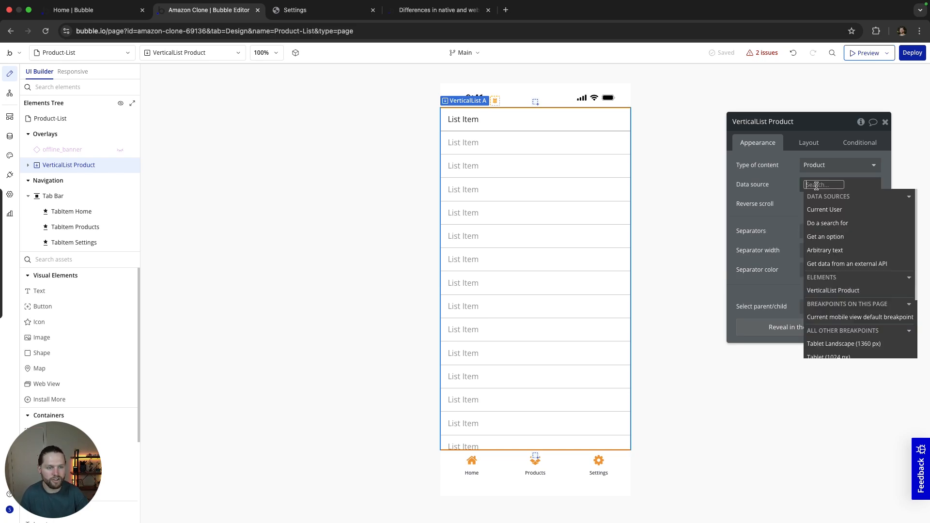
pyautogui.click(824, 213)
pyautogui.click(648, 144)
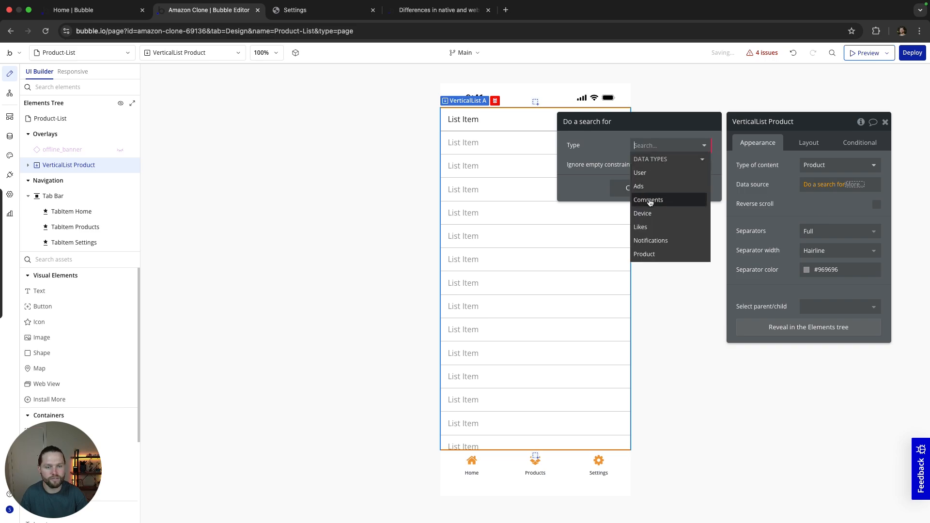
pyautogui.click(648, 253)
pyautogui.click(787, 185)
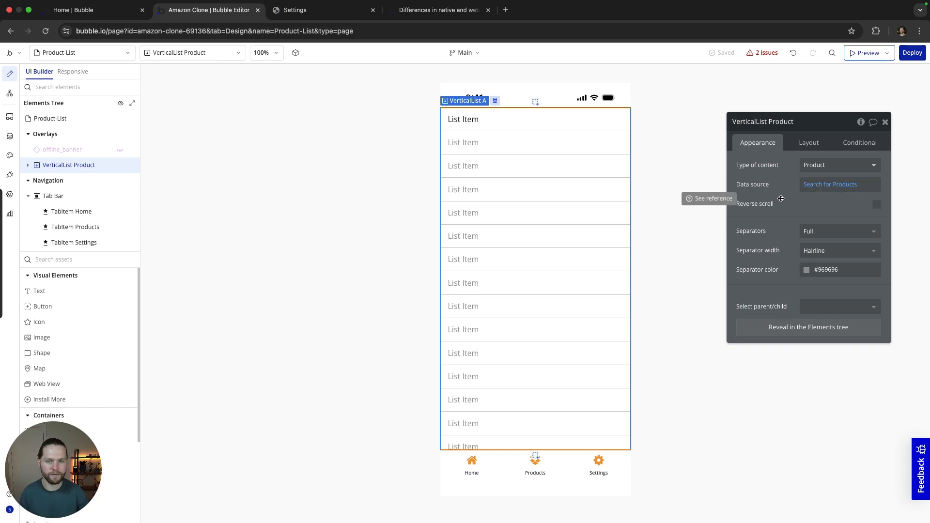
# Open the reported issue about Text No members referred and delete that text element from Group - Referral Date in the Settings view.
pyautogui.click(763, 54)
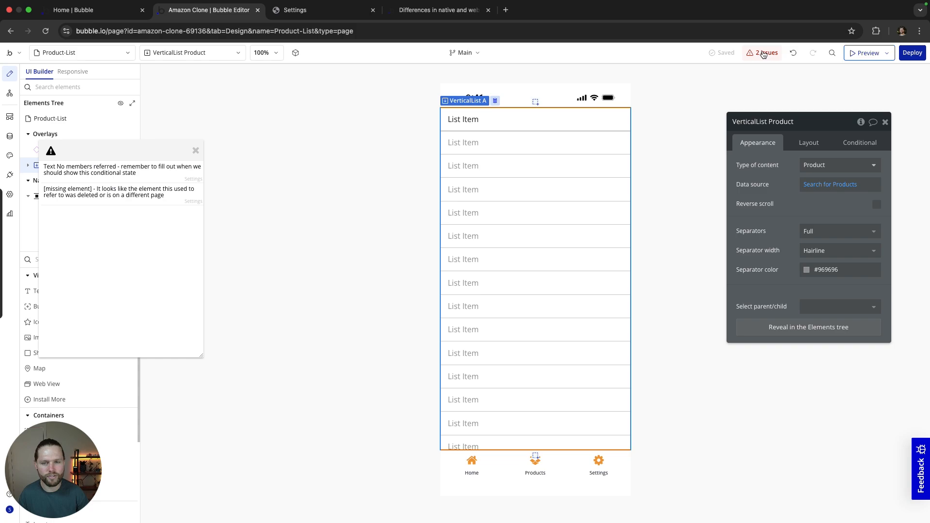
pyautogui.click(131, 173)
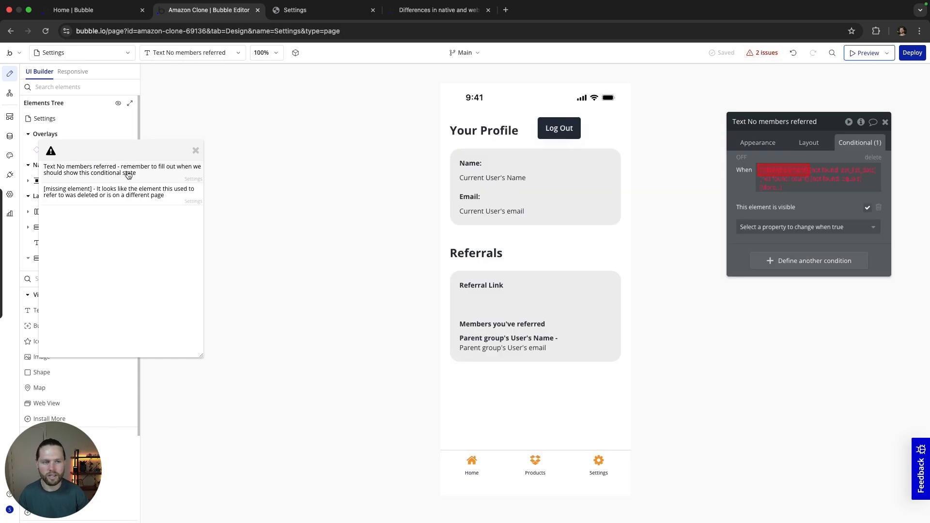
pyautogui.moveTo(125, 159); pyautogui.dragTo(288, 159)
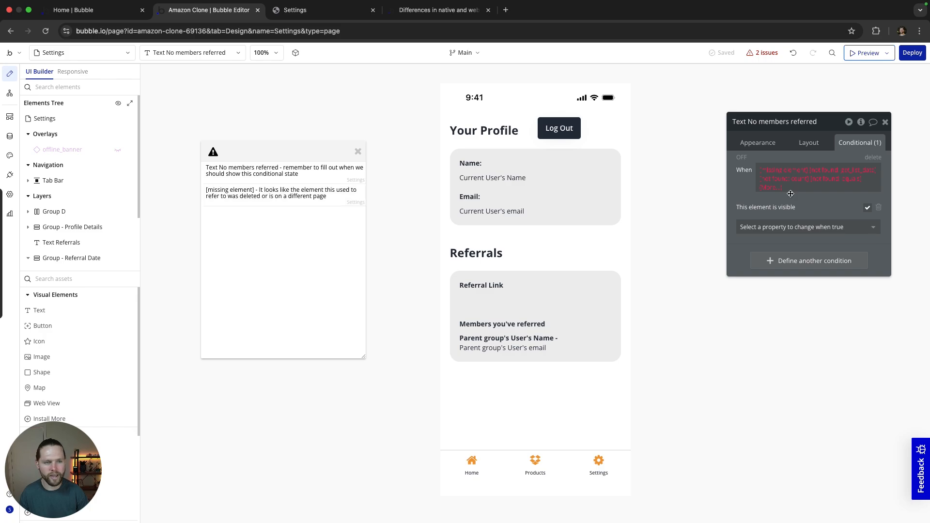
pyautogui.click(796, 173)
pyautogui.click(781, 156)
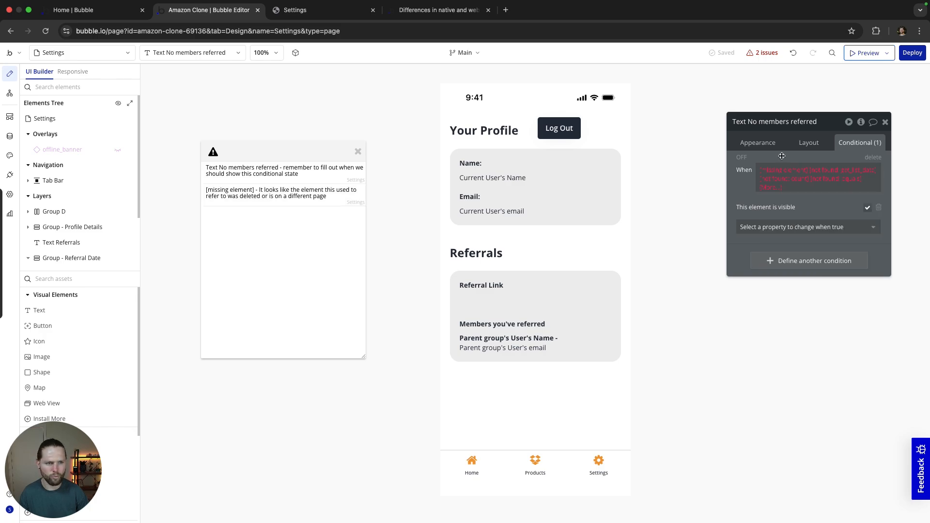
pyautogui.scroll(-2, 107, 160)
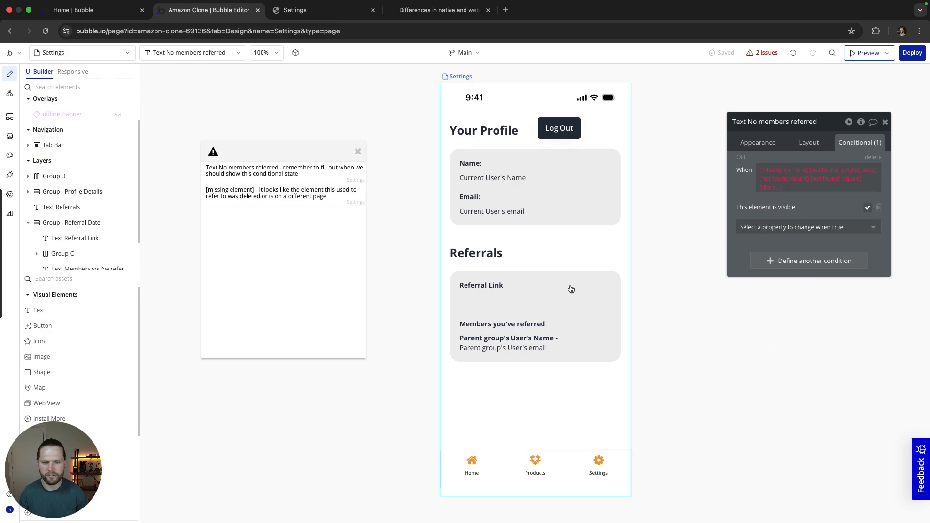
pyautogui.scroll(-2, 92, 247)
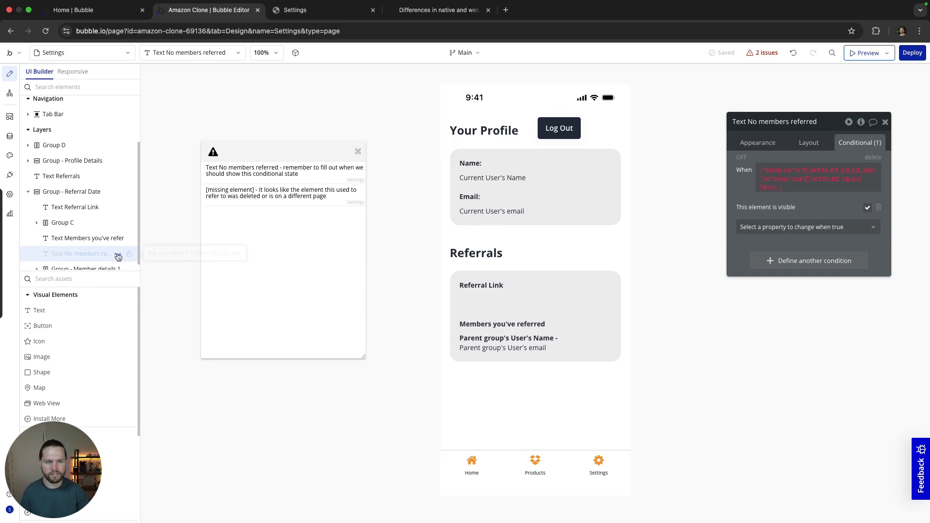
pyautogui.press('Delete')
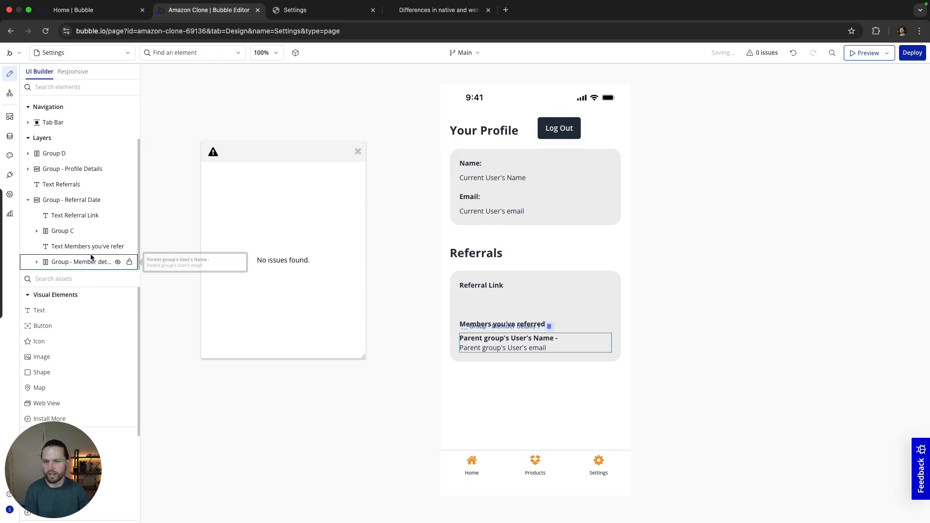
# Close the issue checker, return to the Product-List view and open the appearance settings of its vertical list.
pyautogui.click(358, 152)
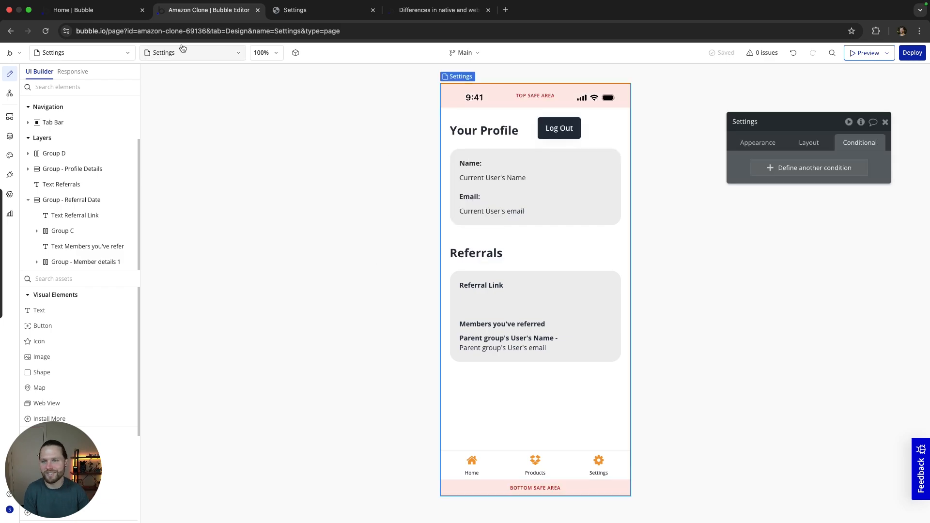
pyautogui.click(80, 53)
pyautogui.click(228, 92)
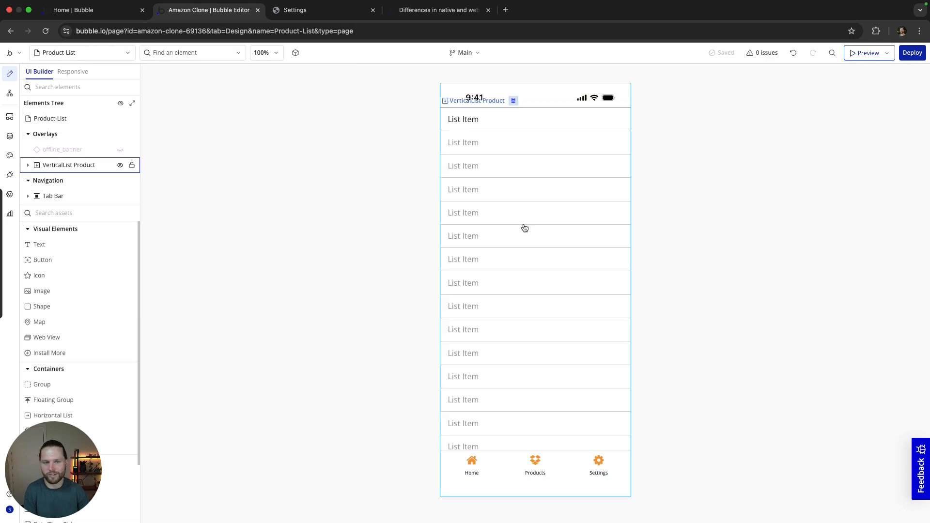
pyautogui.click(502, 251)
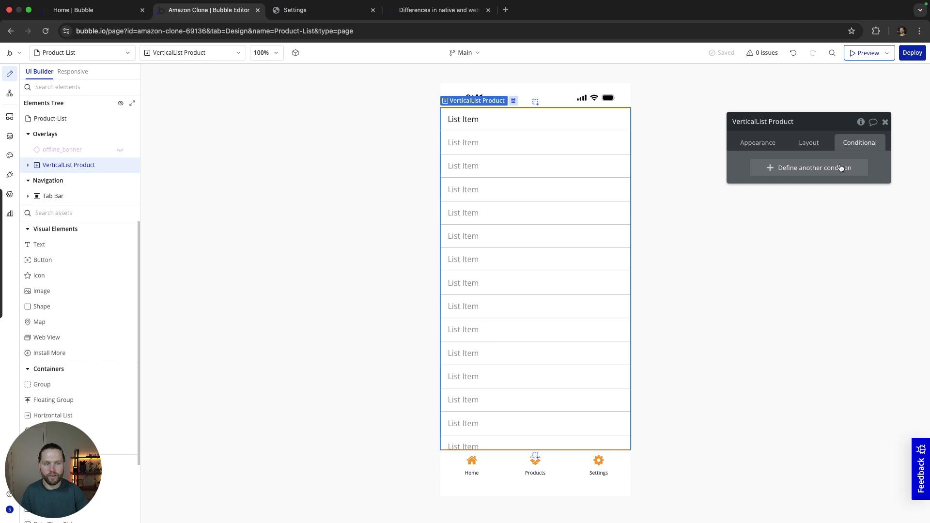
pyautogui.click(808, 142)
pyautogui.click(771, 144)
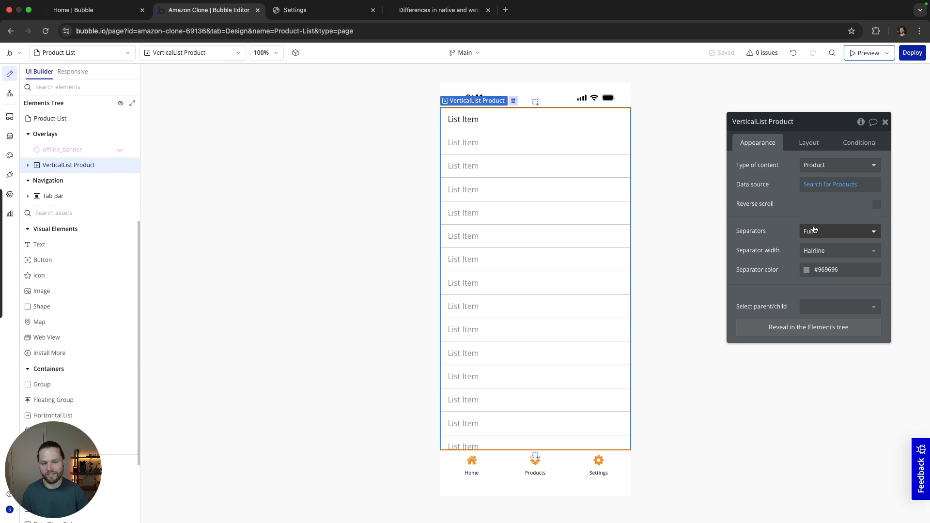
# Select the text element inside the vertical list's first item and look through the elements that can be added.
pyautogui.click(466, 120)
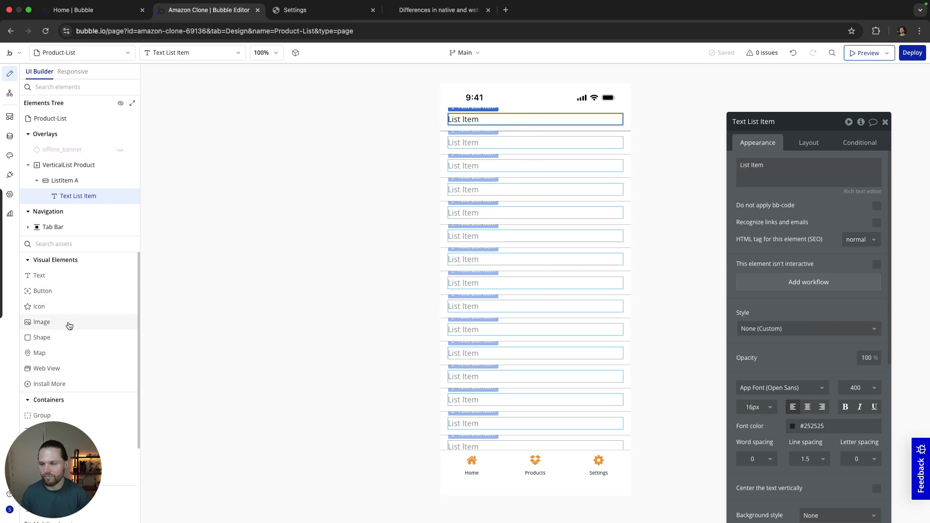
pyautogui.scroll(-3, 70, 326)
pyautogui.scroll(3, 80, 315)
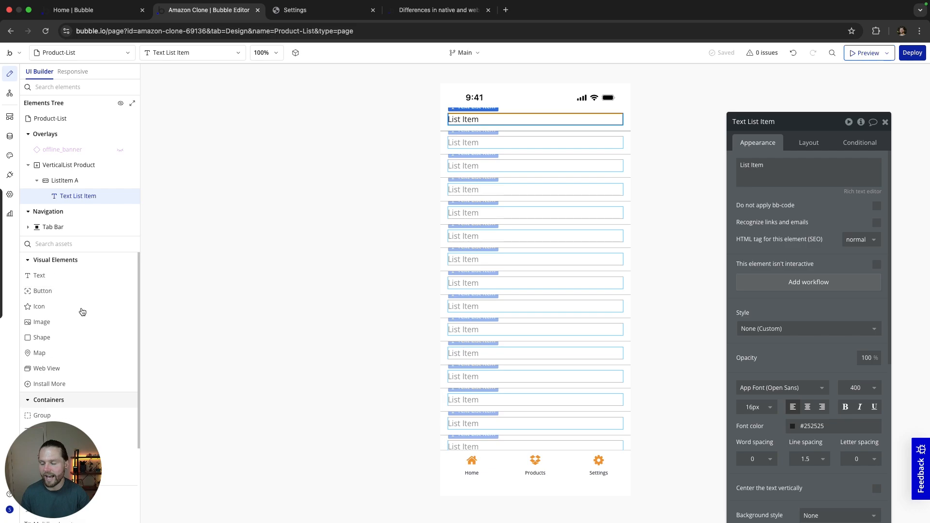
# Open the product web page, and from there go to the index page to find the existing product listing layout.
pyautogui.click(118, 51)
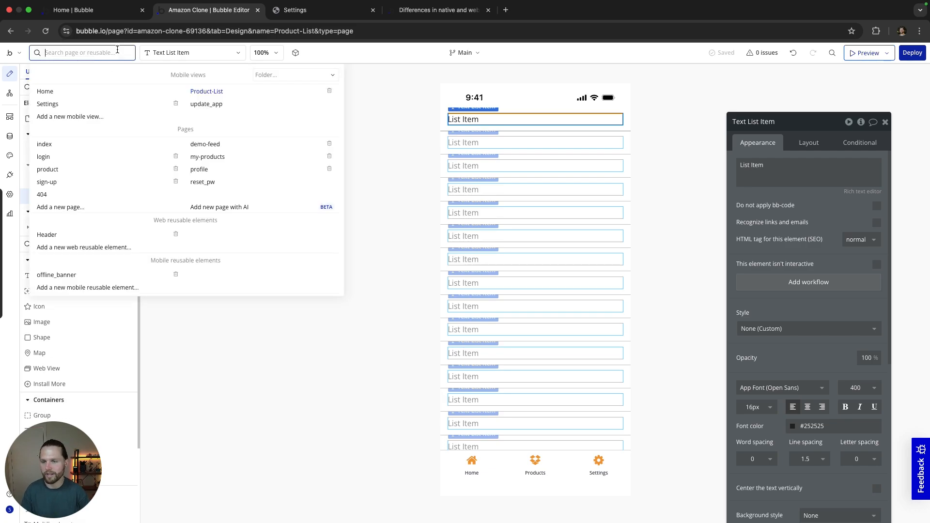
pyautogui.click(69, 172)
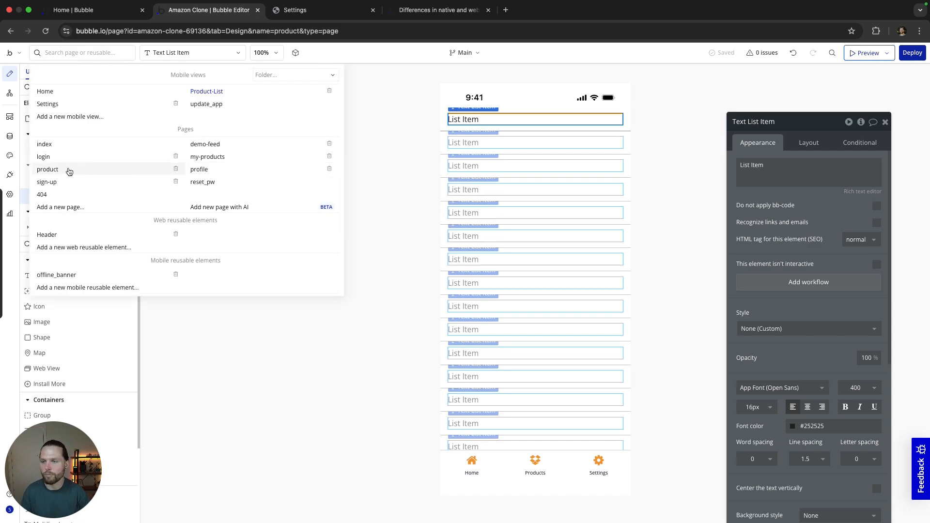
pyautogui.click(99, 52)
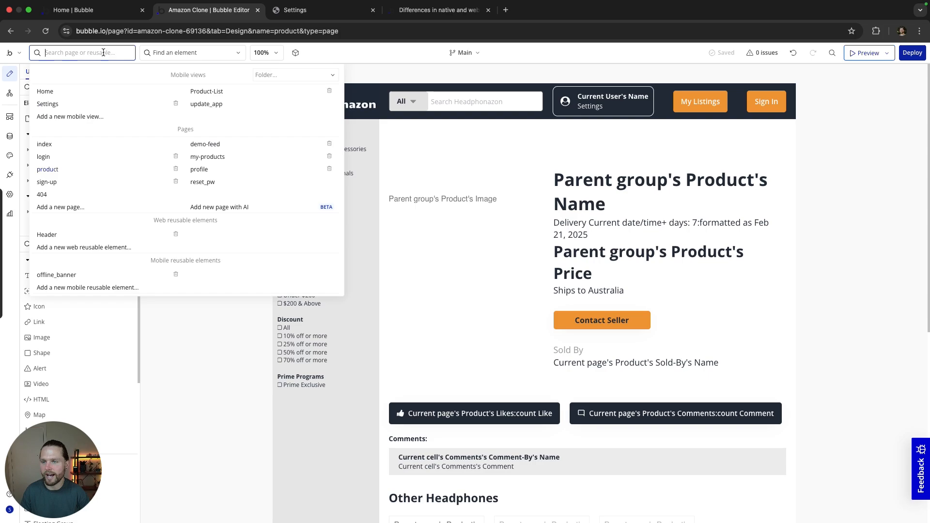
pyautogui.click(79, 148)
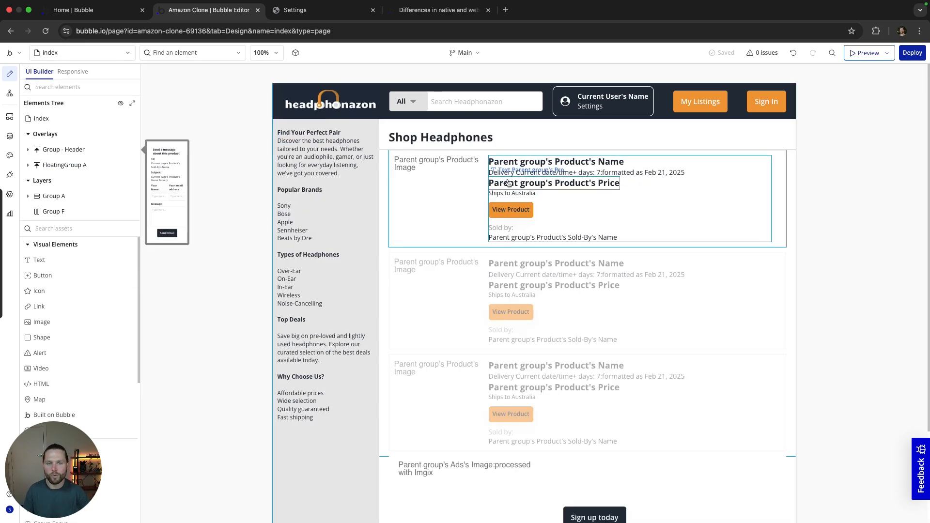
# Examine the image, name, delivery, price, shipping, View Product and Sold by elements in the first product cell of the index page.
pyautogui.doubleClick(421, 179)
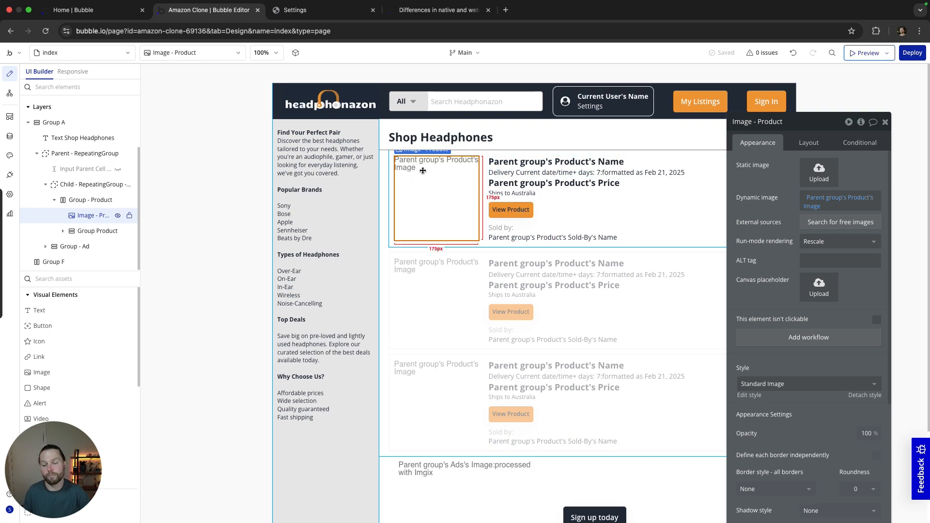
pyautogui.click(565, 162)
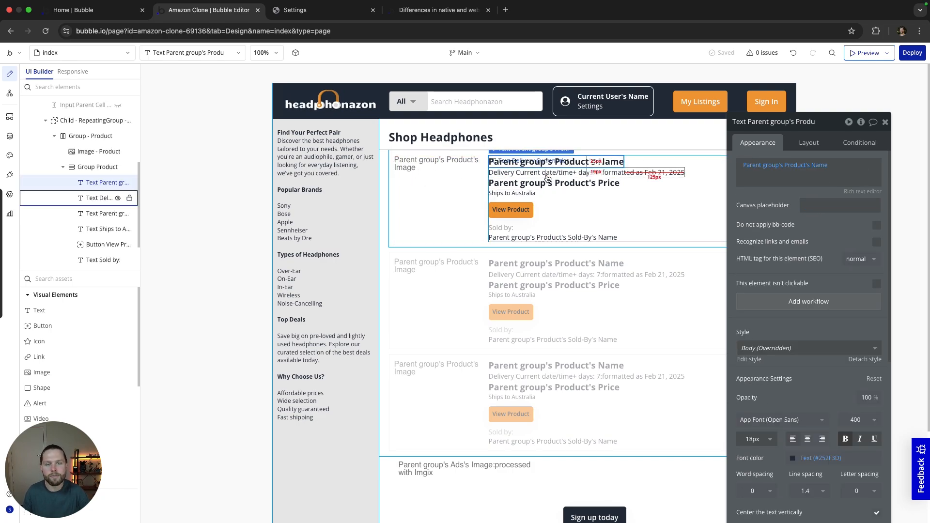
pyautogui.click(554, 173)
pyautogui.click(553, 184)
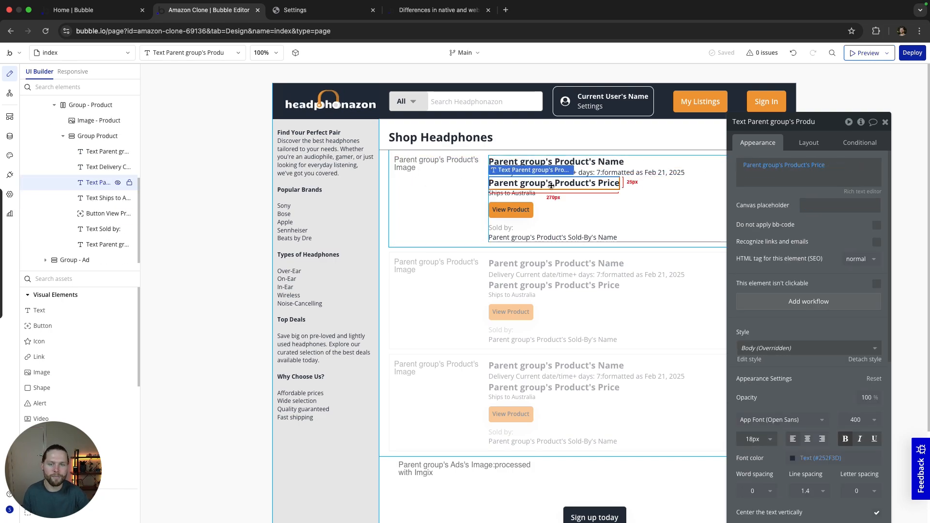
pyautogui.click(512, 193)
pyautogui.click(518, 213)
pyautogui.click(507, 228)
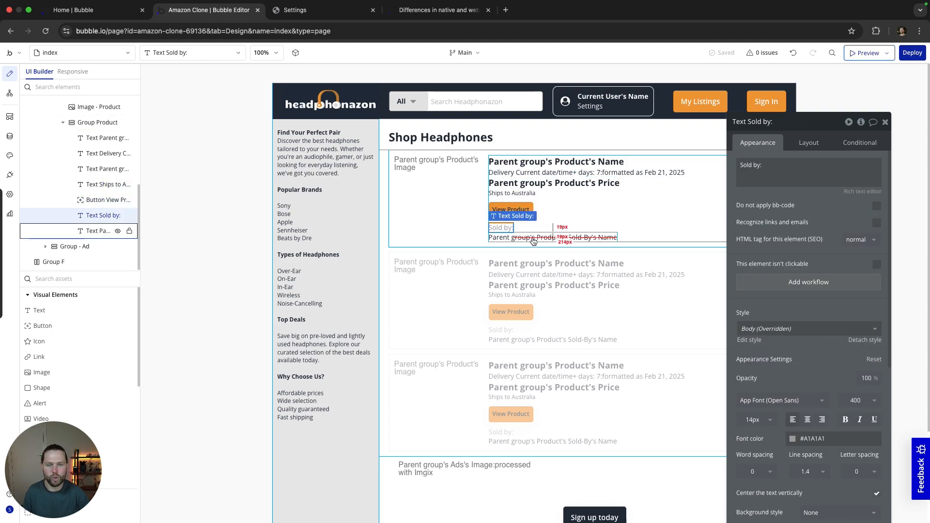
# Copy the Group - Product element, together with its workflows, from the child repeating group on the index page.
pyautogui.click(533, 237)
pyautogui.click(230, 195)
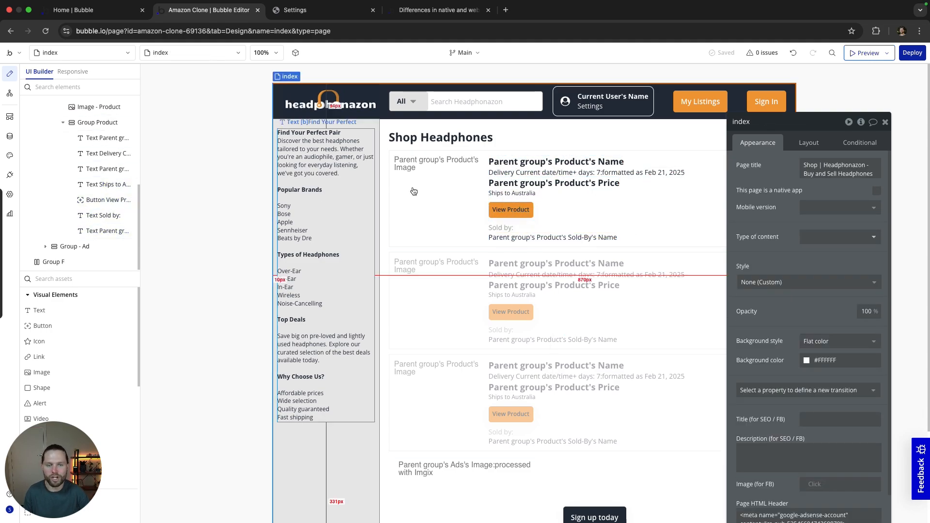
pyautogui.moveTo(797, 125); pyautogui.dragTo(862, 135)
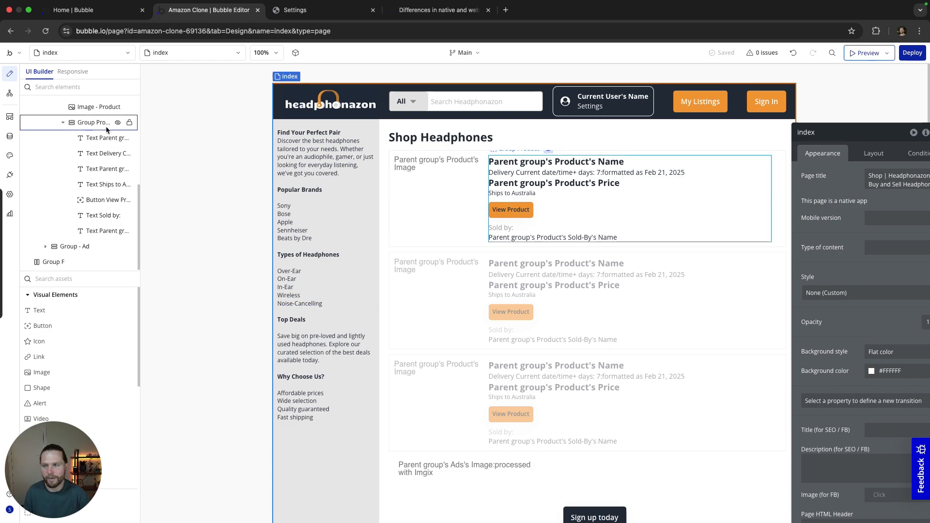
pyautogui.scroll(3, 88, 154)
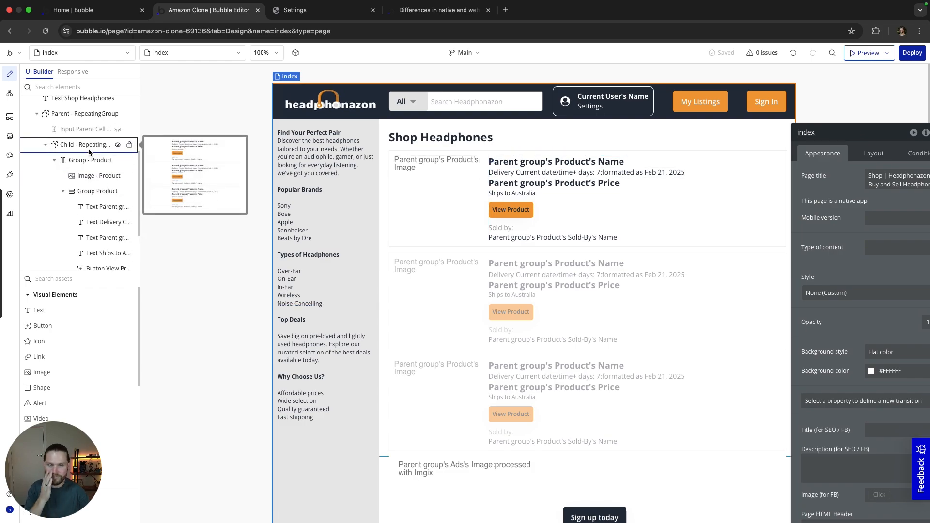
pyautogui.click(88, 160)
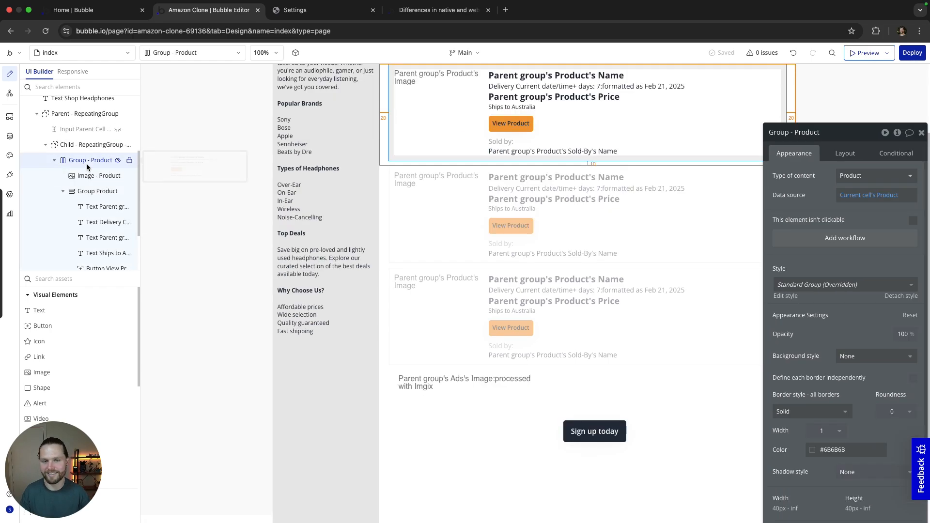
pyautogui.scroll(3, 420, 228)
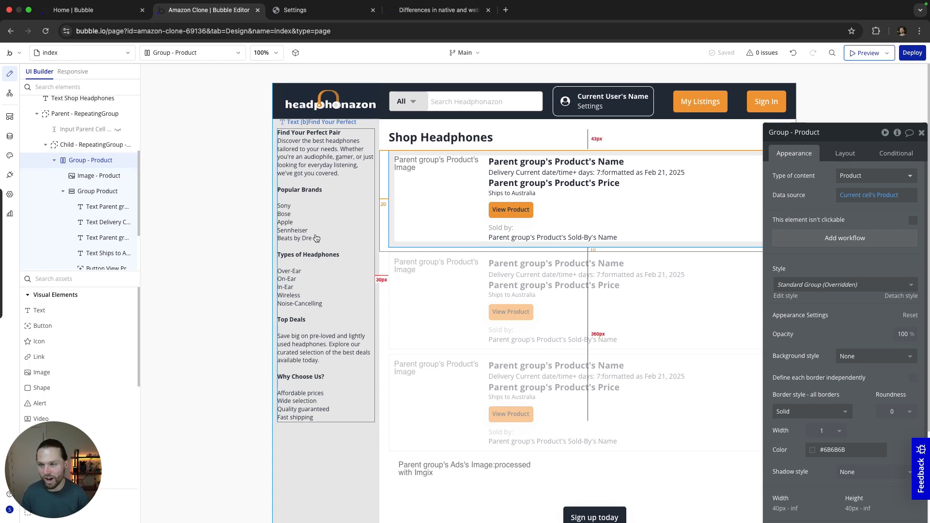
pyautogui.rightClick(101, 160)
pyautogui.moveTo(219, 289)
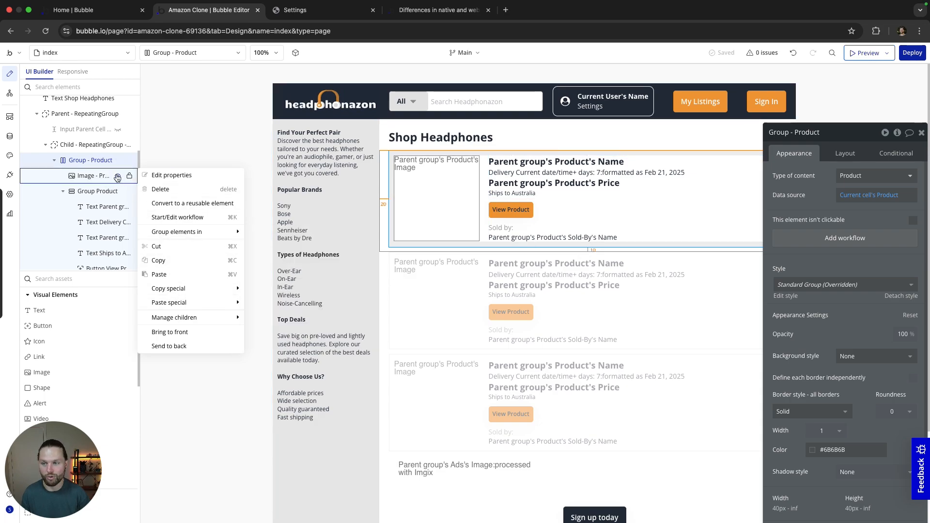
pyautogui.click(99, 166)
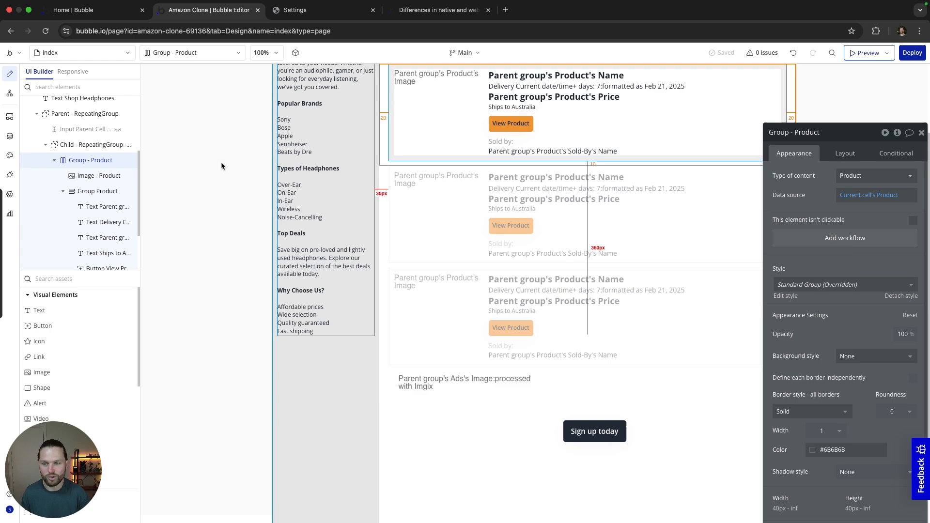
pyautogui.rightClick(98, 163)
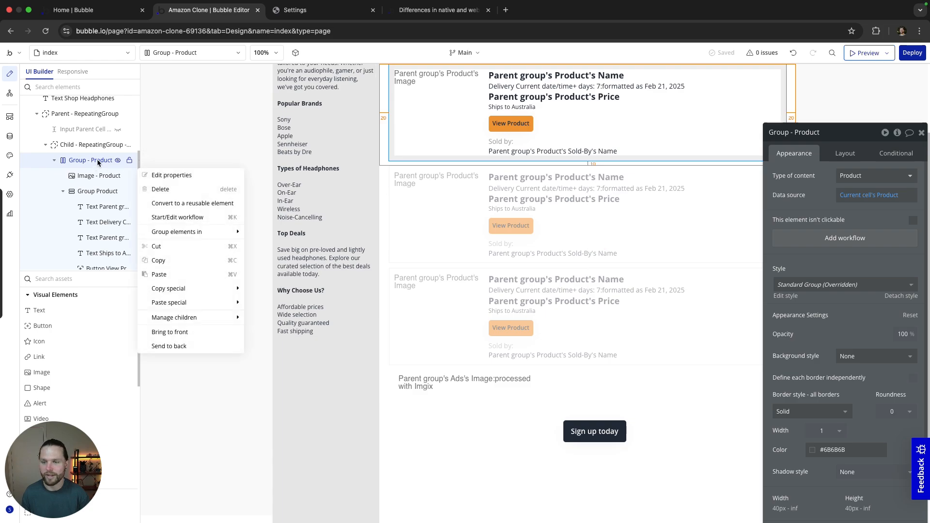
pyautogui.moveTo(180, 228)
pyautogui.moveTo(206, 295)
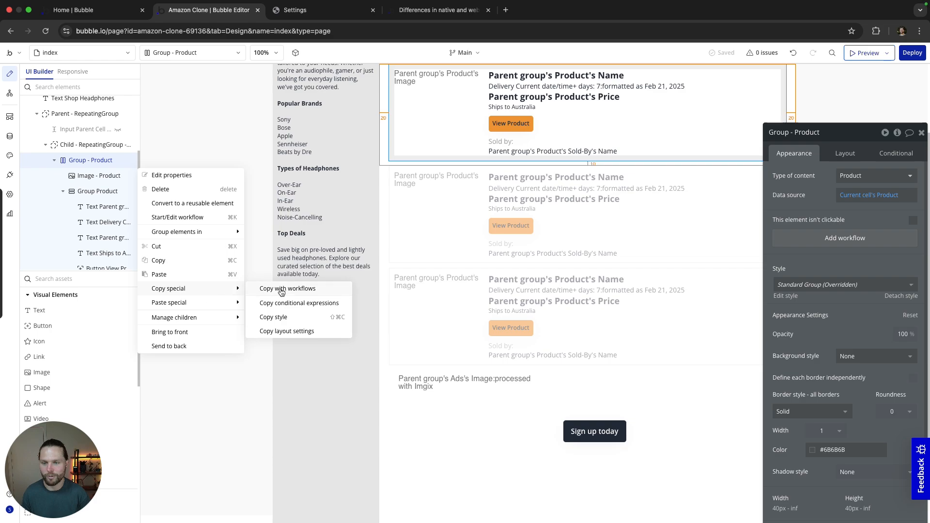
# Open the Product-List mobile view and bring up the layout settings of ListItem A.
pyautogui.click(119, 52)
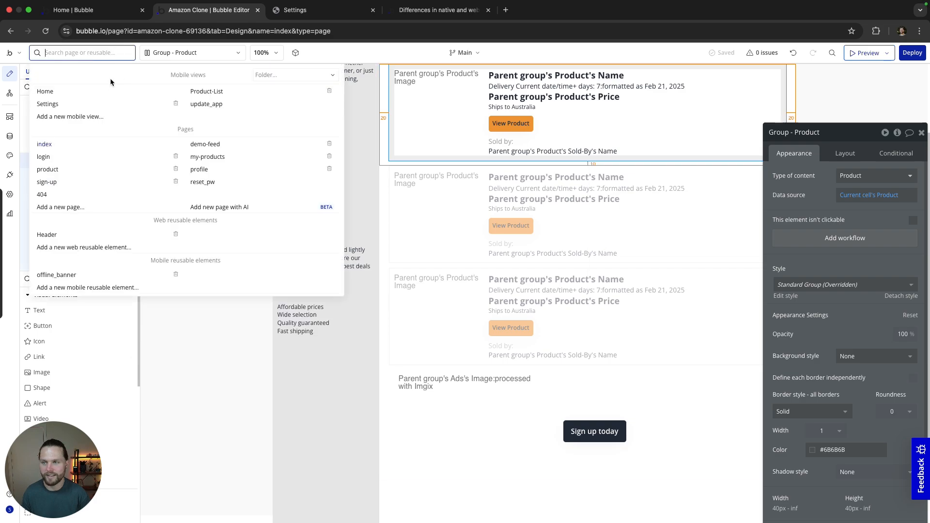
pyautogui.click(207, 92)
pyautogui.click(470, 124)
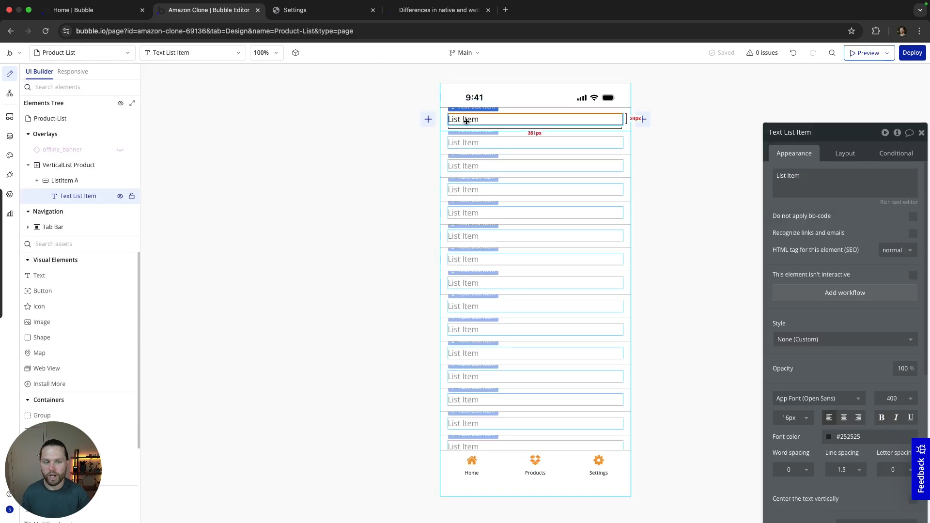
pyautogui.click(72, 180)
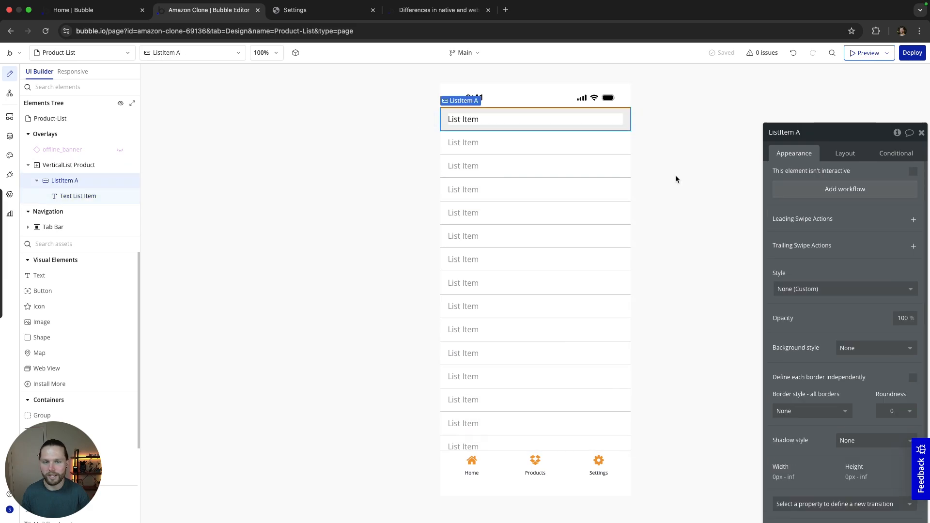
pyautogui.click(846, 154)
pyautogui.moveTo(856, 140); pyautogui.dragTo(815, 112)
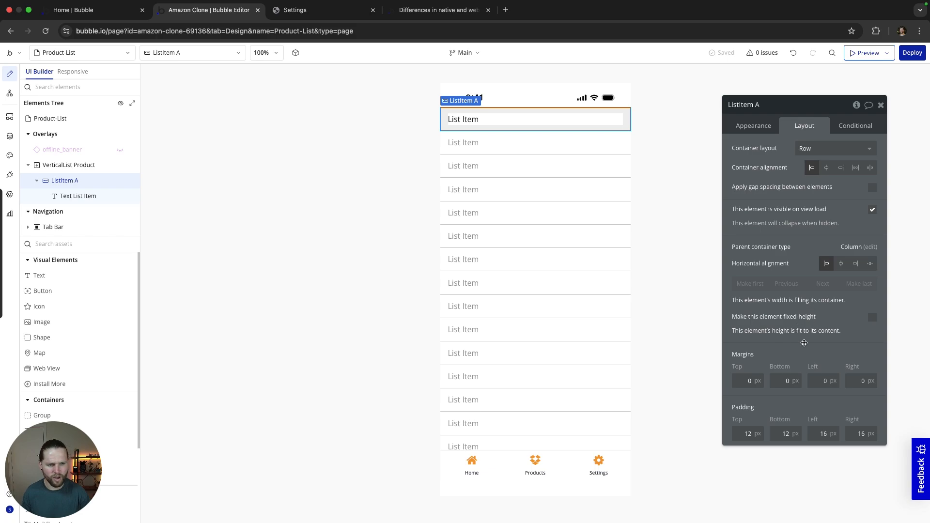
# Delete the Text List Item element and paste the copied product group with workflows into ListItem A.
pyautogui.click(73, 196)
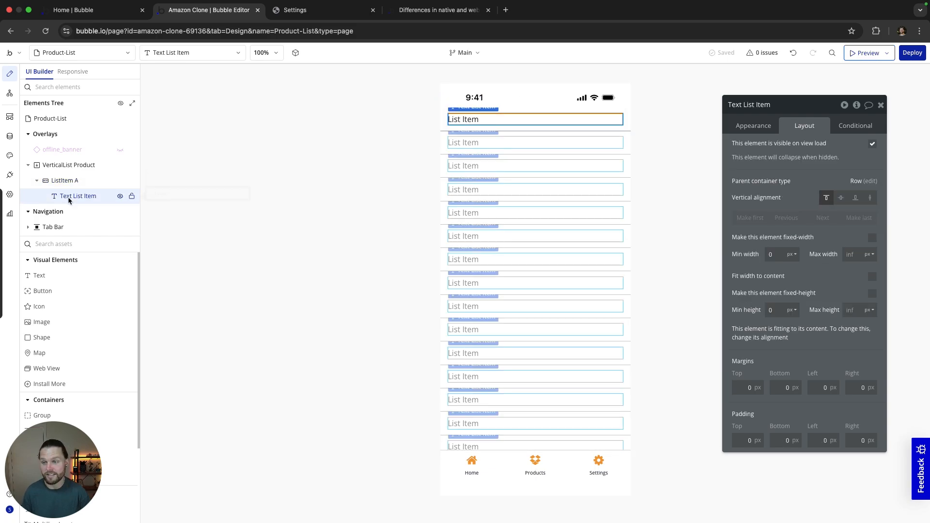
pyautogui.press('Delete')
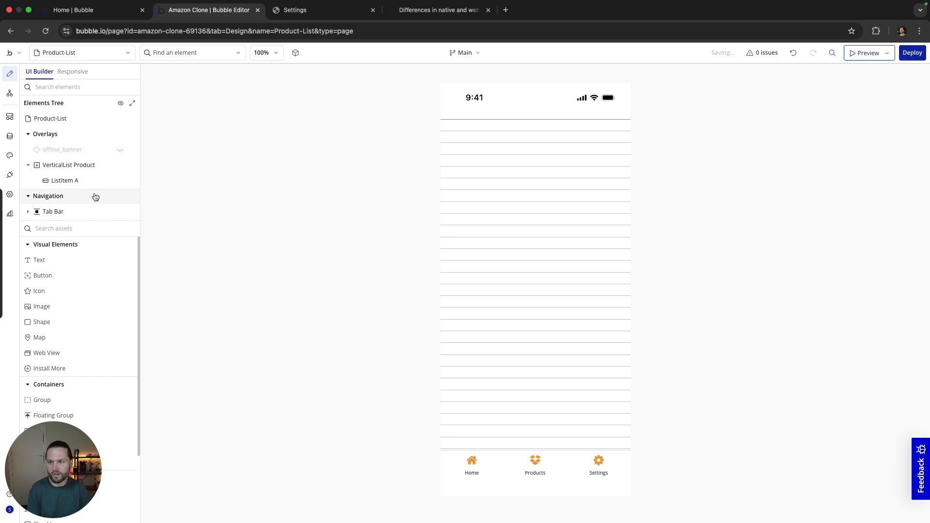
pyautogui.click(91, 181)
pyautogui.rightClick(91, 181)
pyautogui.moveTo(184, 228)
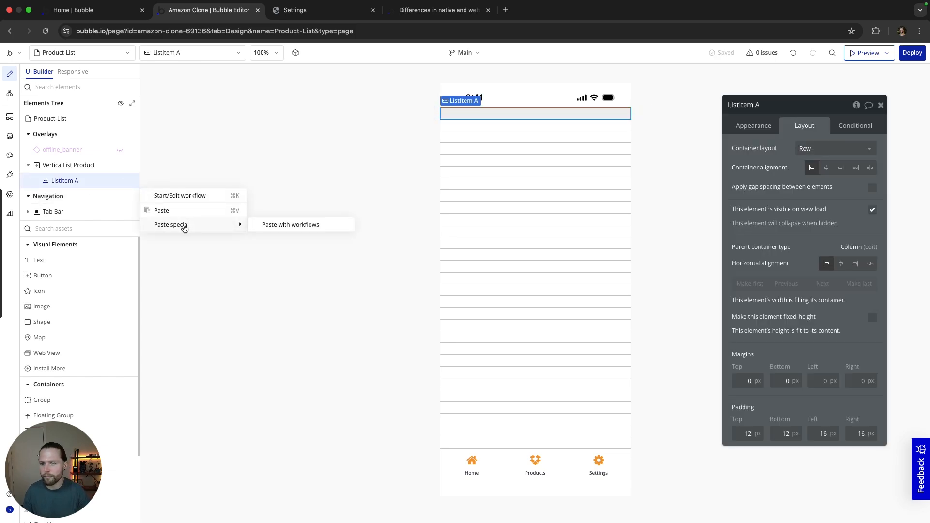
pyautogui.click(291, 225)
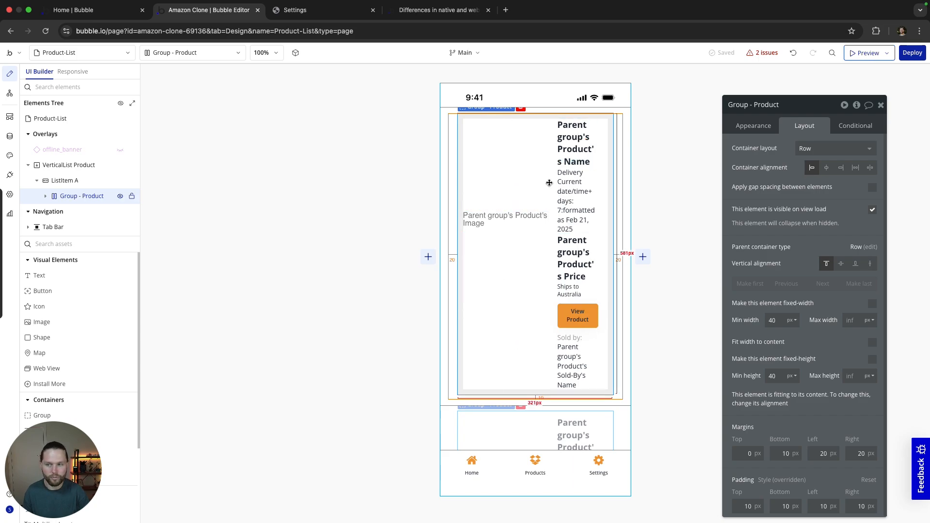
# Resolve the reported issues by setting the data source of Group - Product to Current item's Product, and close the issue checker.
pyautogui.click(765, 53)
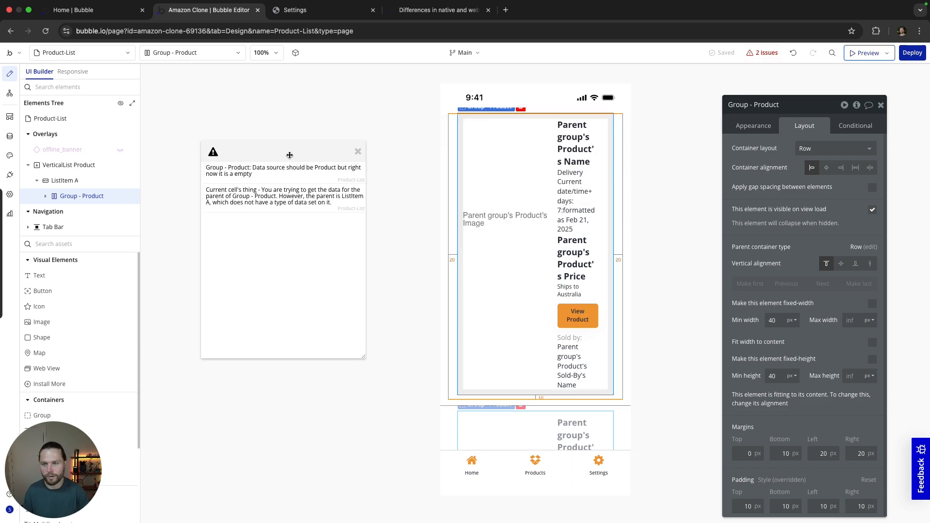
pyautogui.click(267, 174)
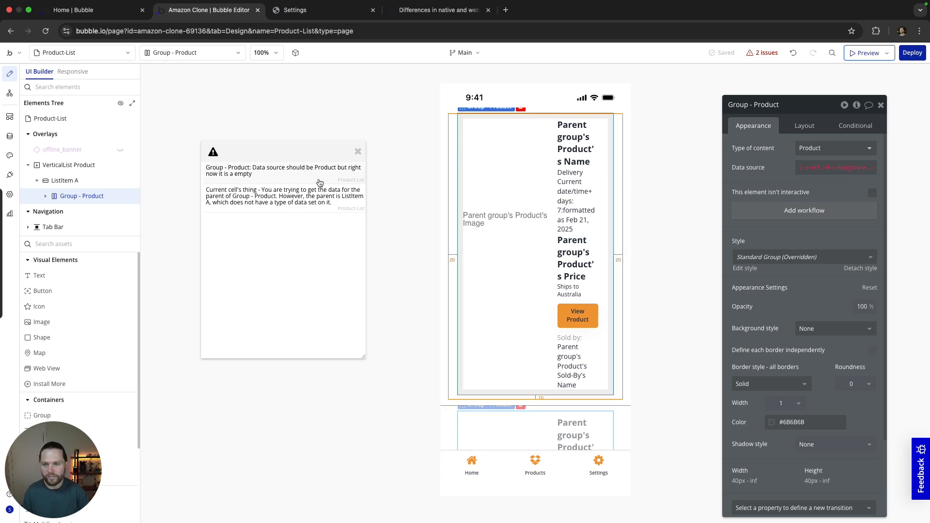
pyautogui.click(45, 196)
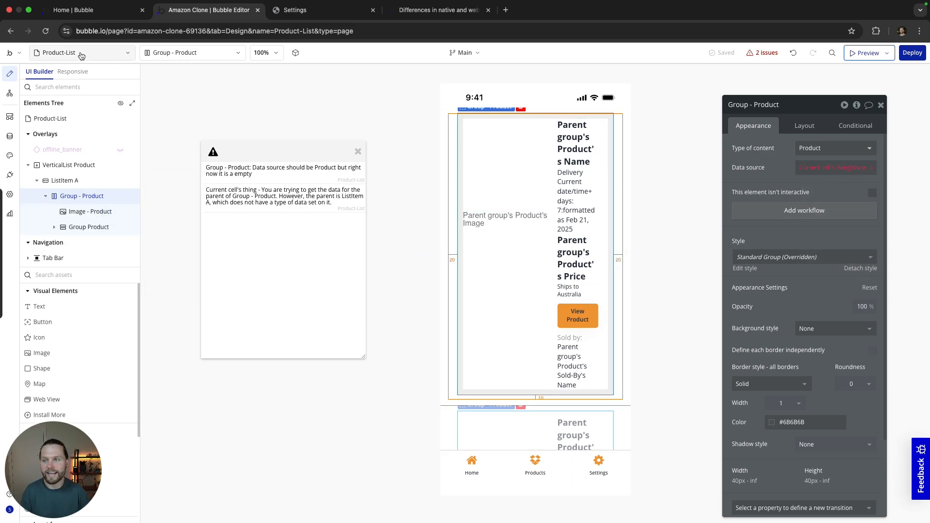
pyautogui.click(817, 167)
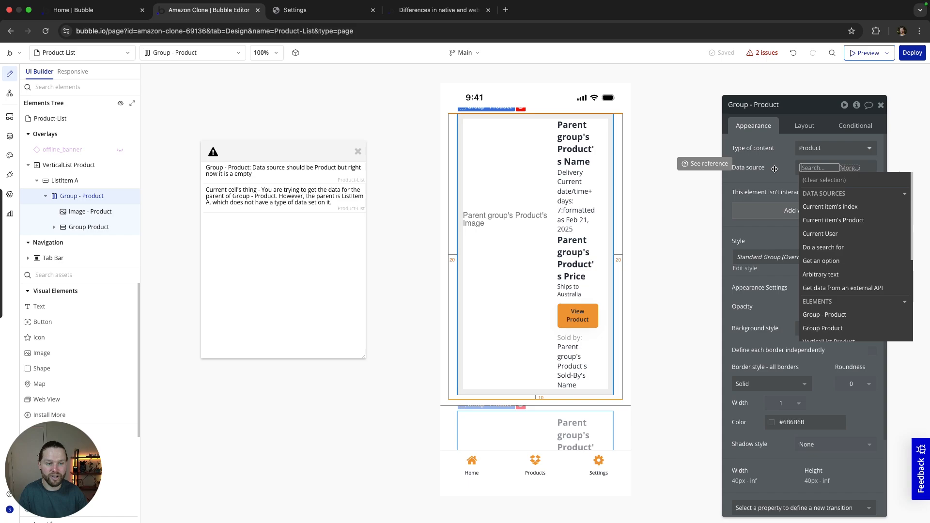
pyautogui.click(847, 220)
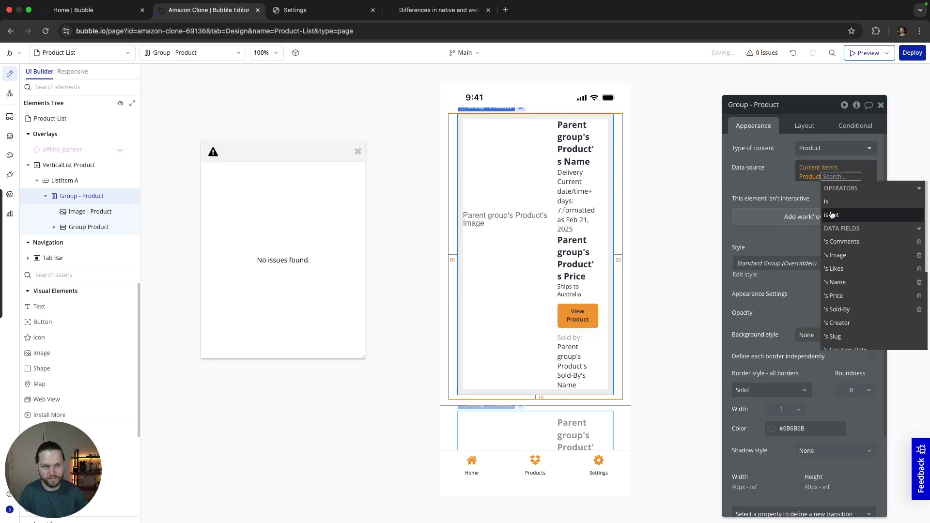
pyautogui.click(376, 196)
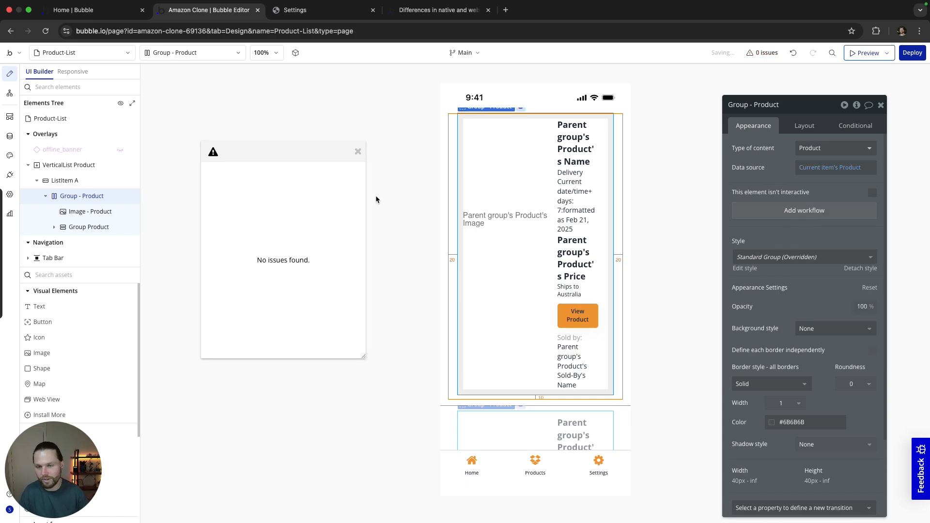
pyautogui.click(358, 154)
pyautogui.click(881, 105)
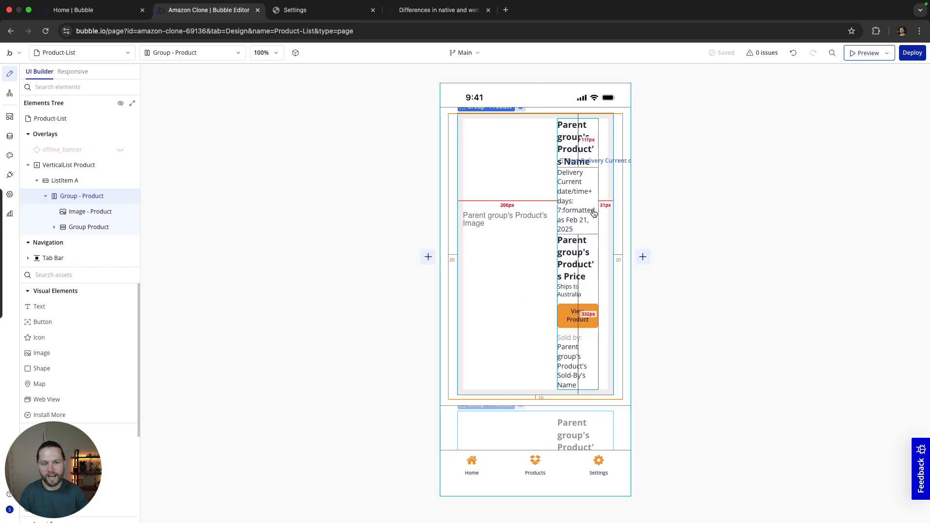
pyautogui.click(683, 206)
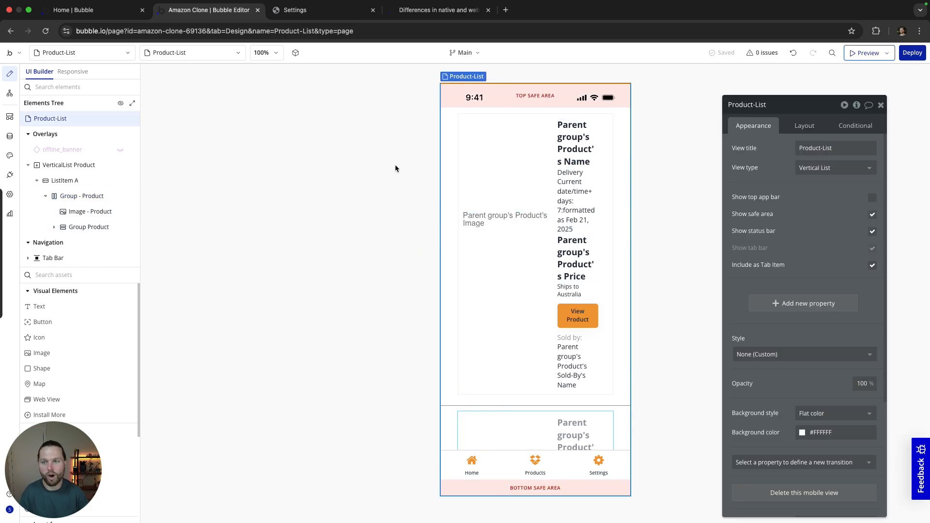
# Switch to the mobile app preview, reload it and show the Products view.
pyautogui.click(337, 18)
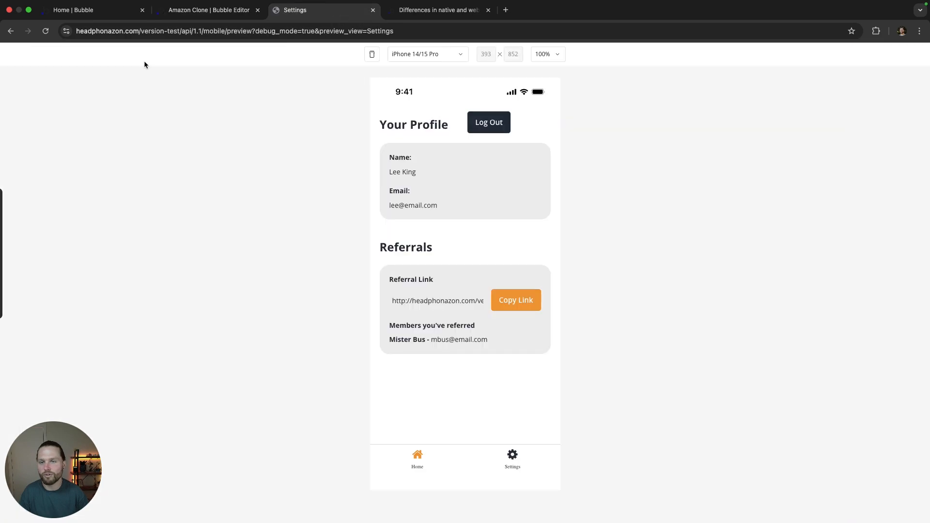
pyautogui.click(45, 31)
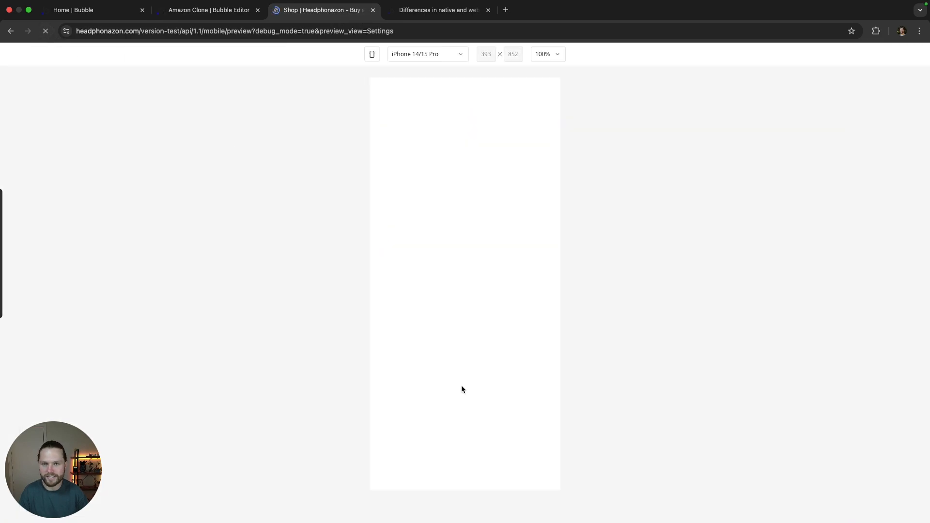
pyautogui.click(468, 458)
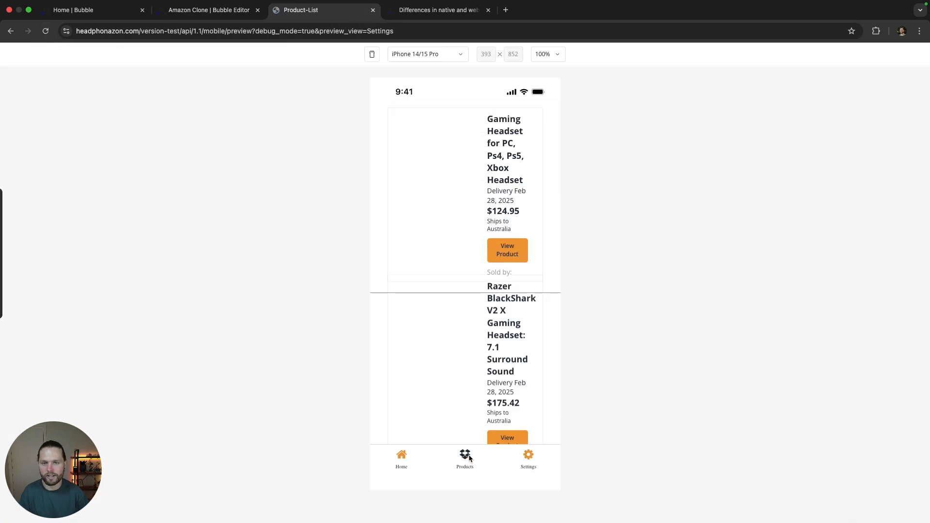
# Examine how the product entries are laid out along the previewed list and return to the Bubble editor.
pyautogui.scroll(-6, 487, 199)
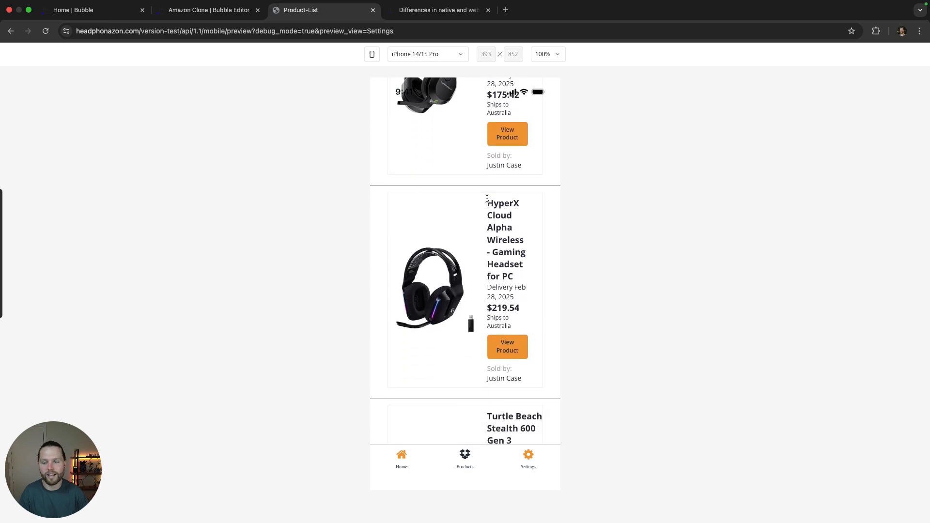
pyautogui.scroll(-5, 487, 199)
pyautogui.scroll(-4, 488, 202)
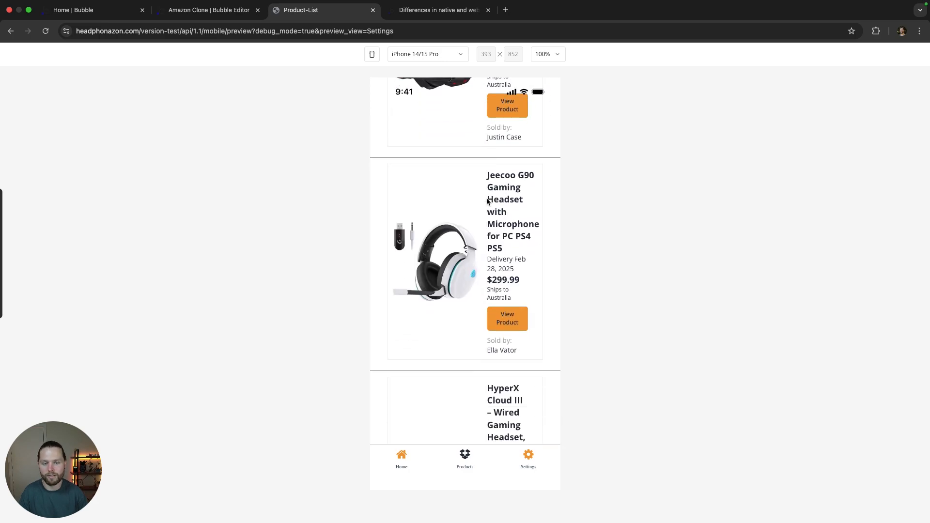
pyautogui.scroll(-6, 488, 202)
pyautogui.scroll(5, 504, 223)
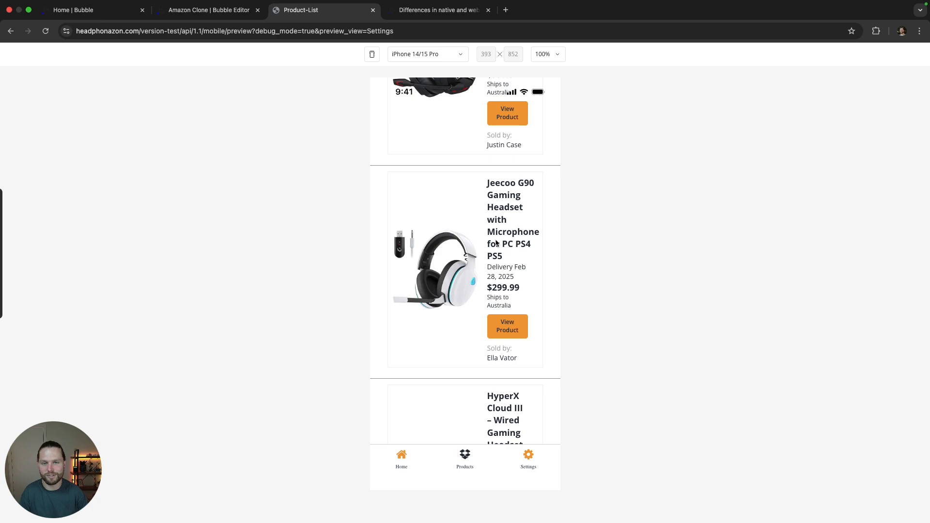
pyautogui.scroll(-20, 472, 165)
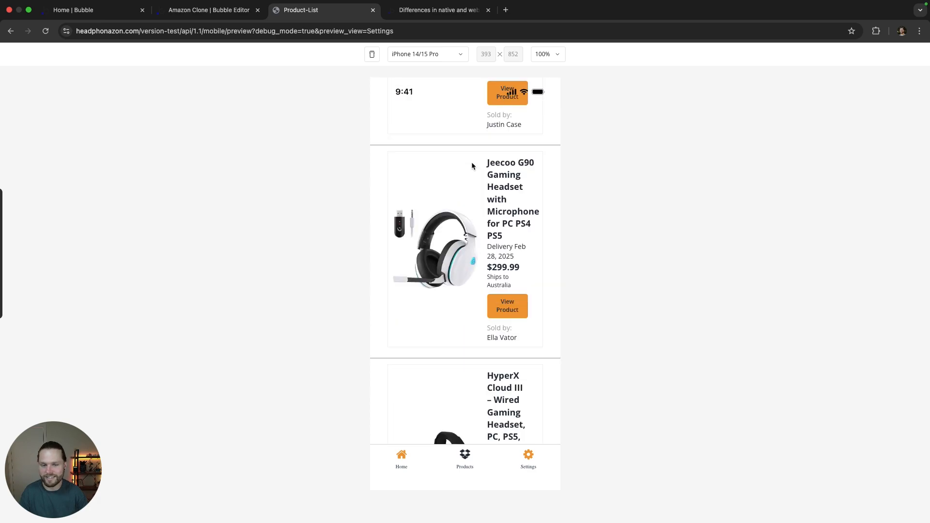
pyautogui.scroll(-15, 472, 165)
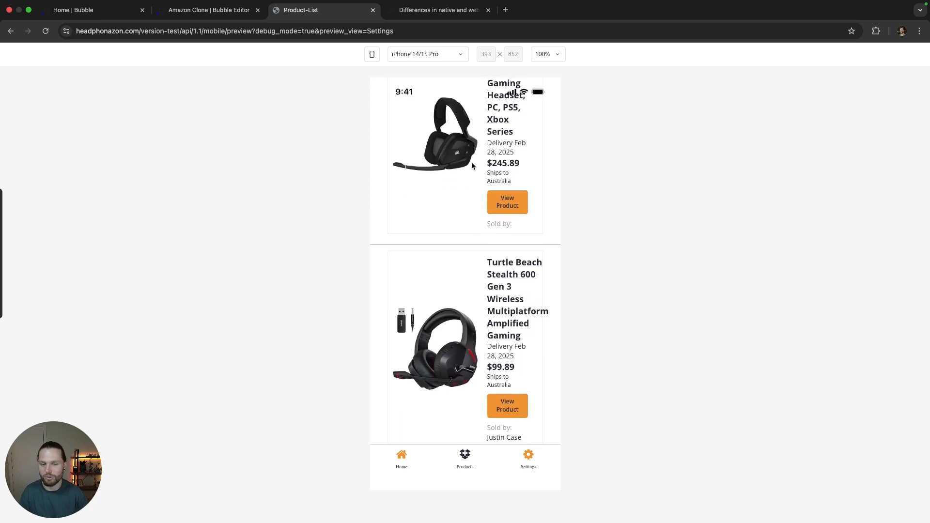
pyautogui.scroll(20, 457, 202)
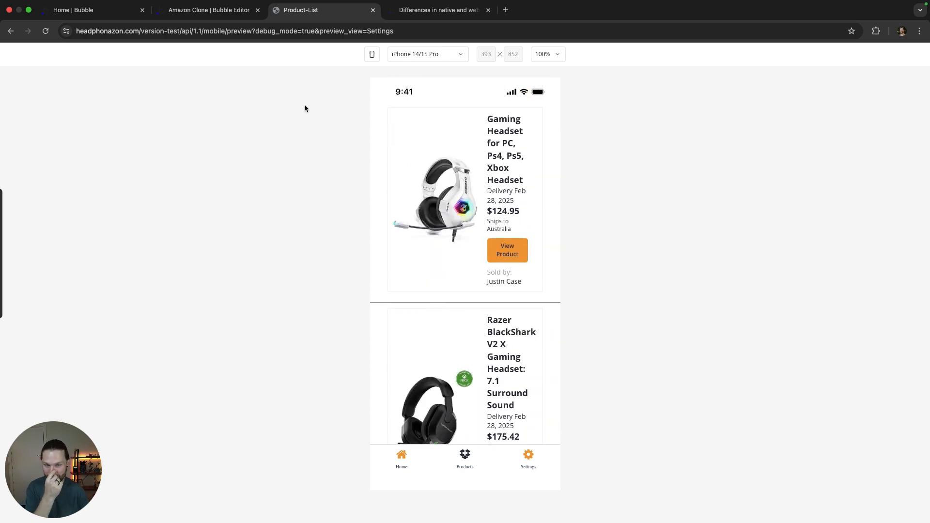
pyautogui.click(206, 11)
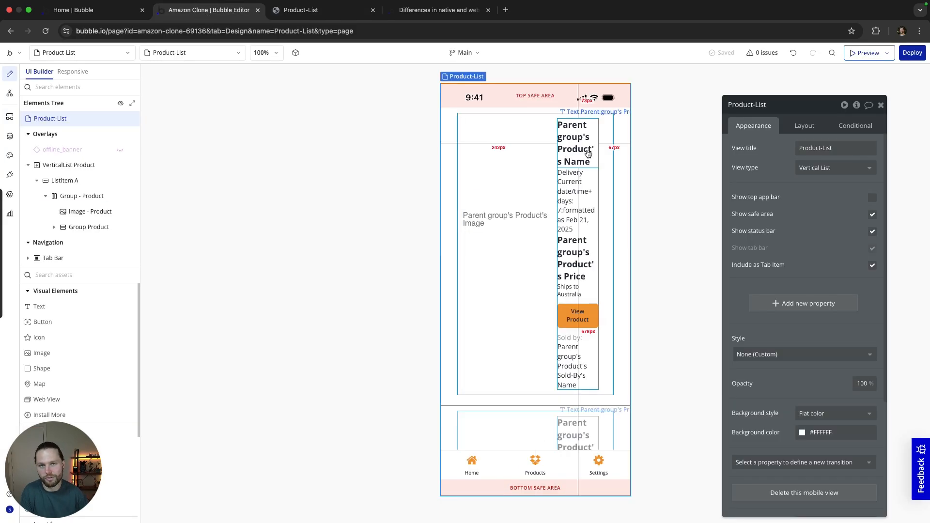
# Reduce the fixed width of Image - Product inside the list item so the product details get more room.
pyautogui.click(320, 18)
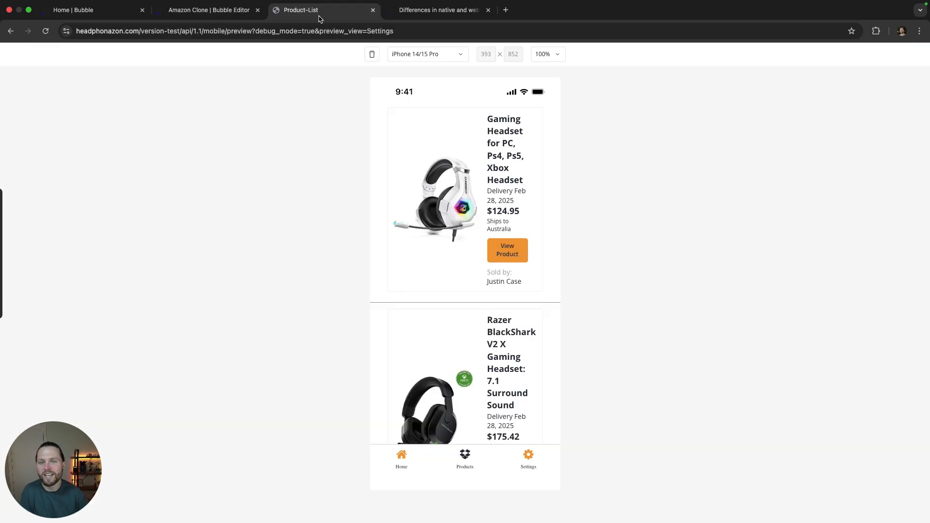
pyautogui.click(228, 12)
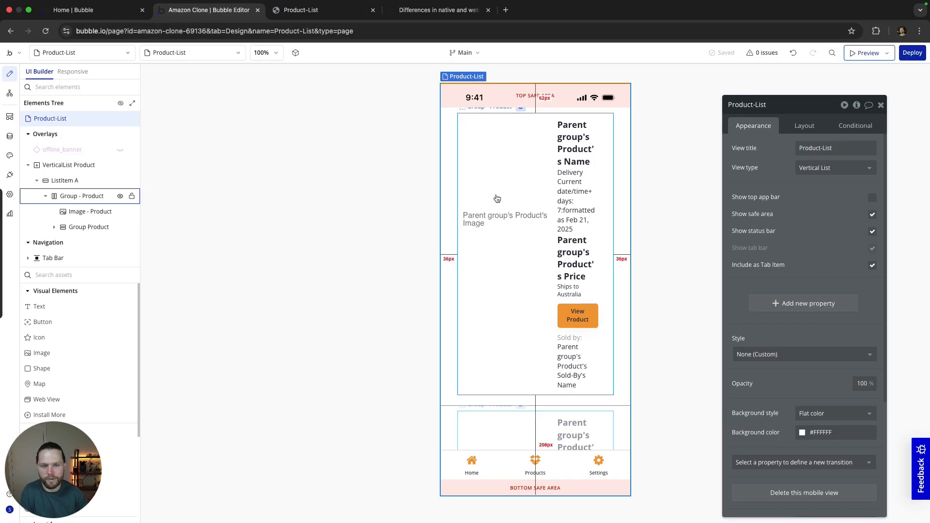
pyautogui.scroll(-4, 861, 371)
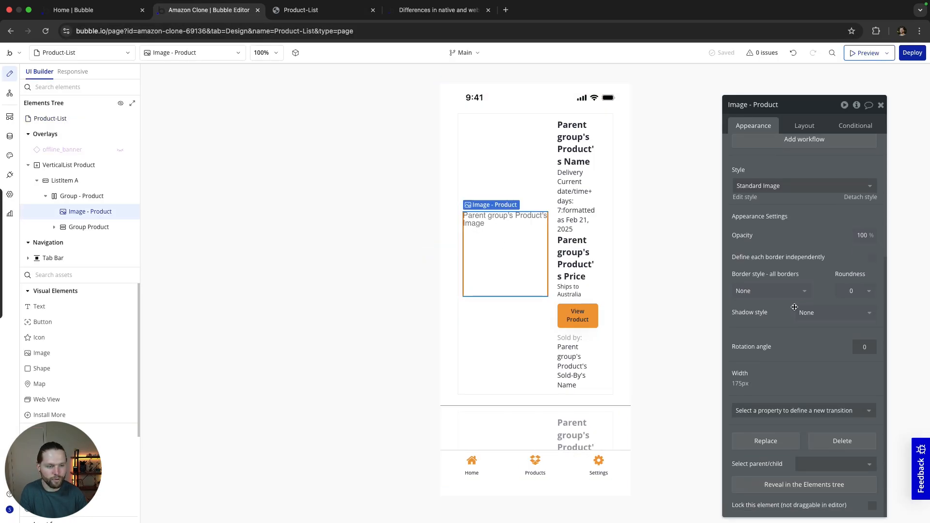
pyautogui.click(806, 125)
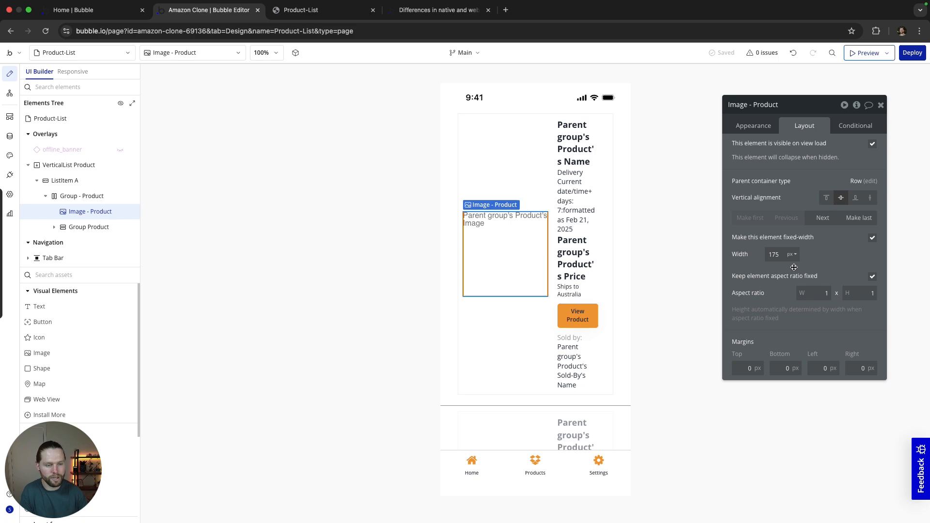
pyautogui.moveTo(780, 255); pyautogui.dragTo(759, 255)
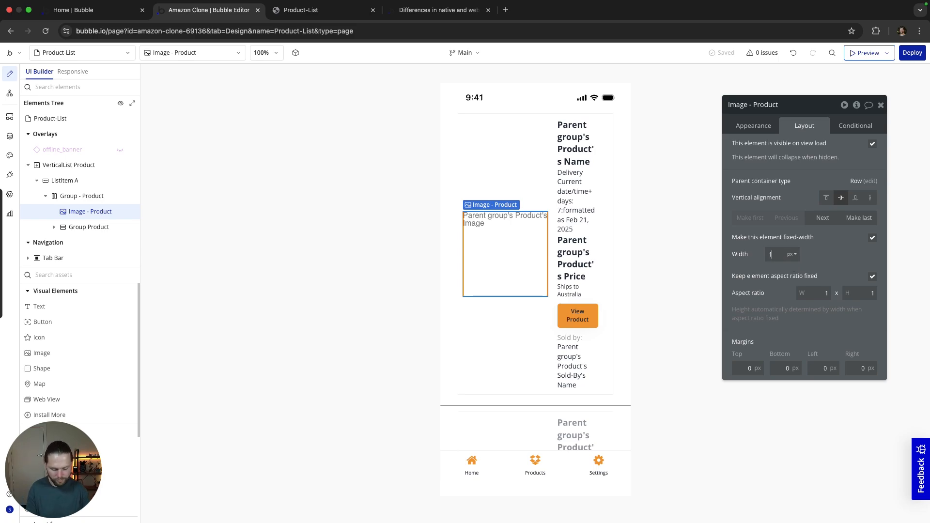
pyautogui.click(830, 254)
pyautogui.click(543, 128)
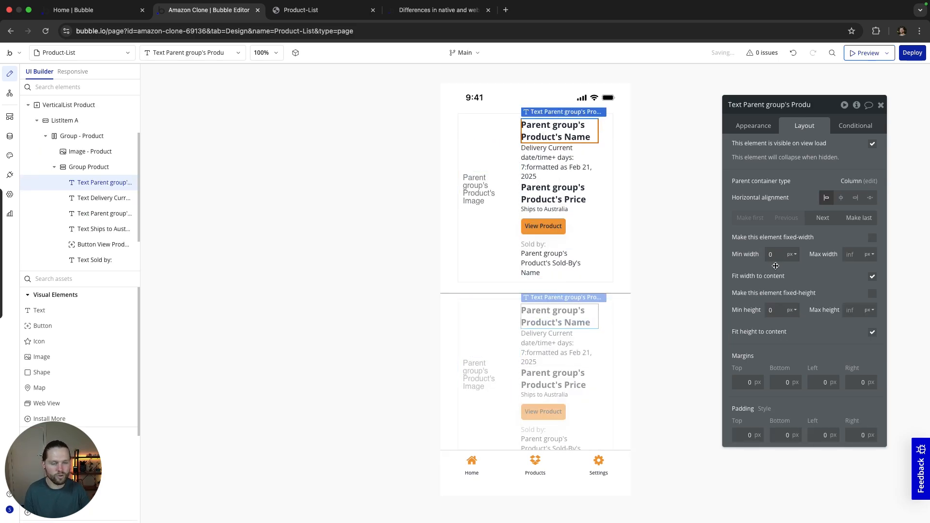
# Reload the mobile app preview and show the Products view to check the narrower product images.
pyautogui.click(333, 14)
pyautogui.click(46, 30)
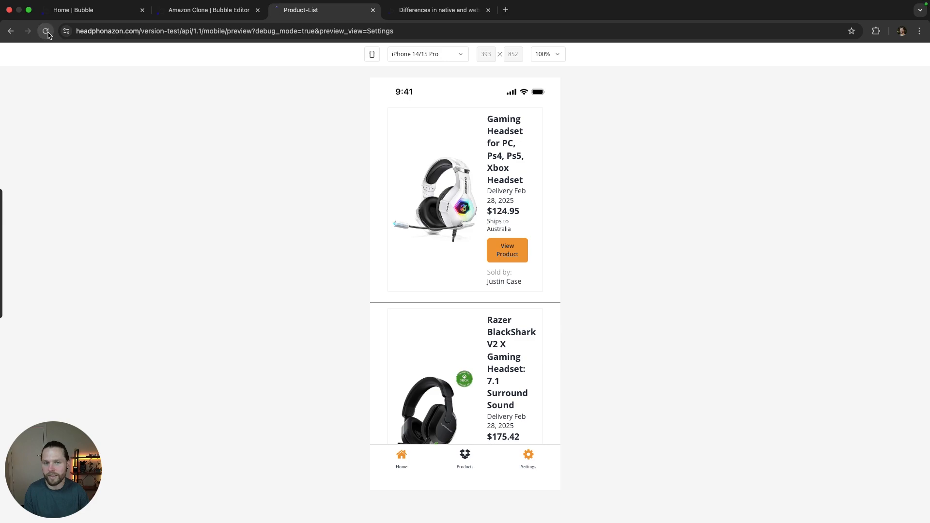
pyautogui.click(457, 458)
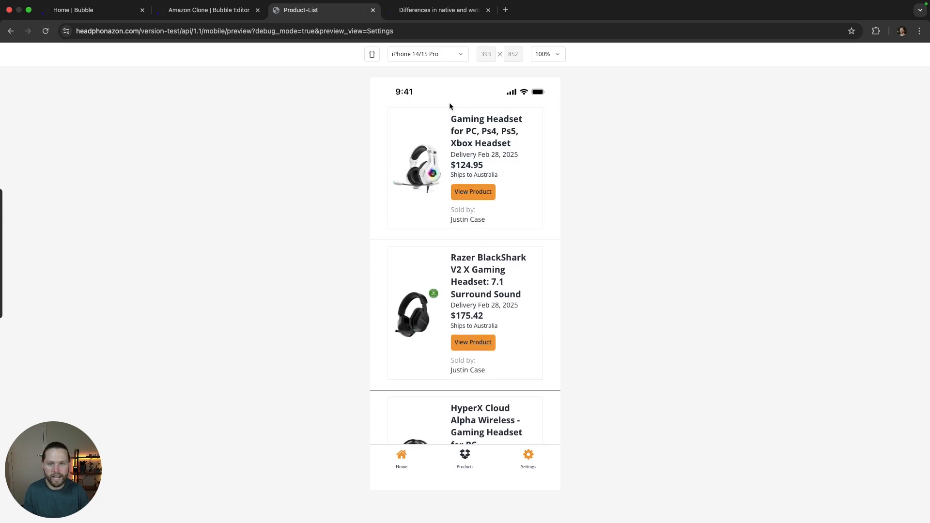
# Return to the Bubble editor and set the font size of the product name text to 16.
pyautogui.click(209, 10)
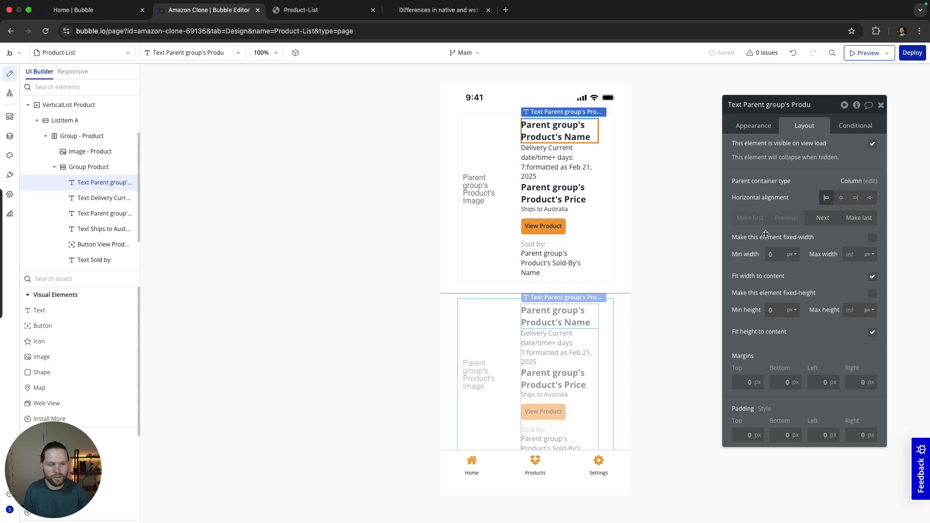
pyautogui.click(756, 126)
pyautogui.scroll(-1, 829, 388)
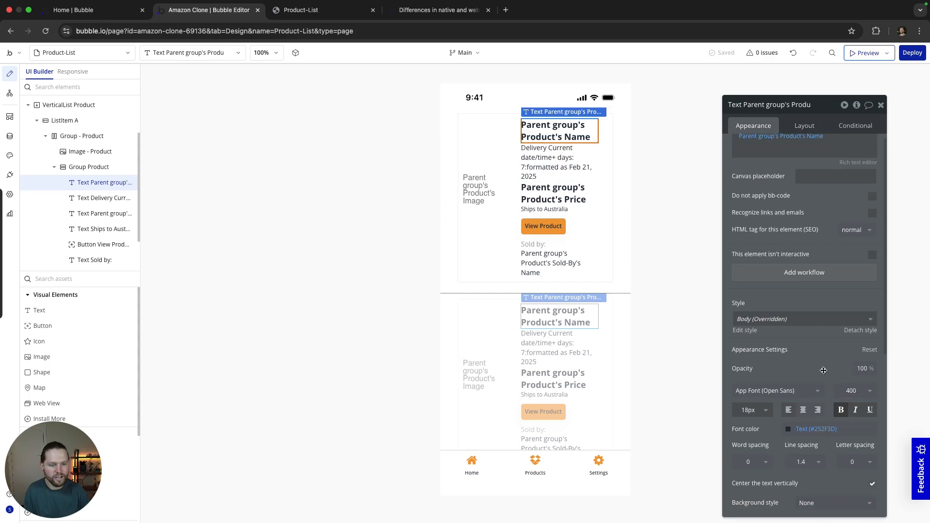
pyautogui.click(750, 402)
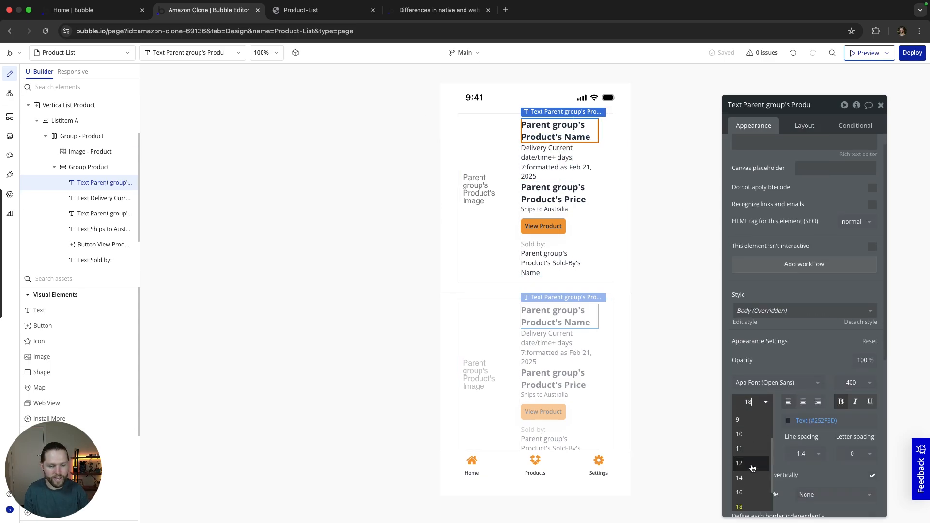
pyautogui.click(748, 492)
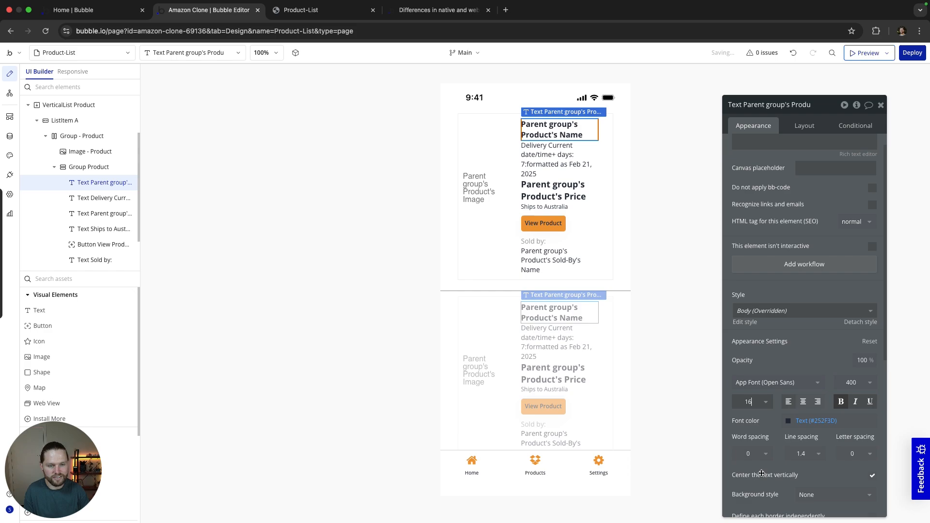
pyautogui.click(344, 283)
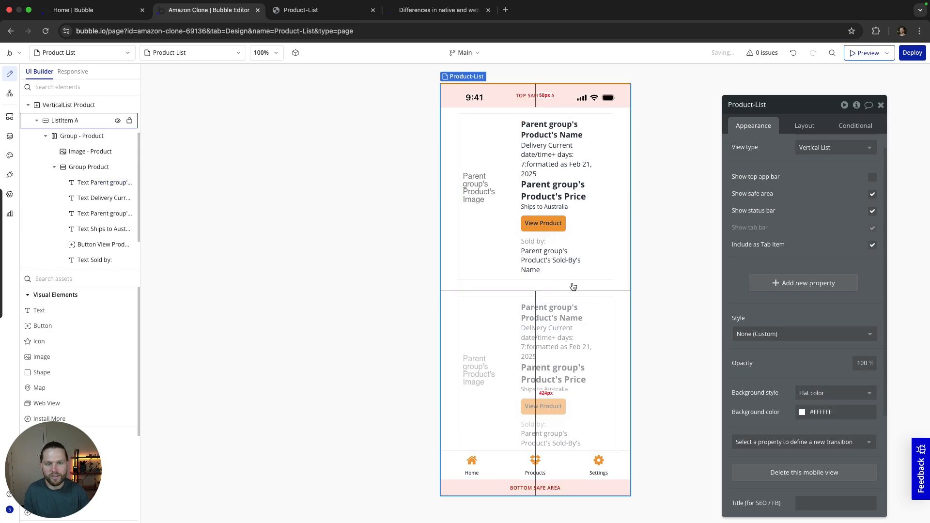
# Reload the mobile app preview, reopen the Products view and look through the list with the smaller product names.
pyautogui.click(309, 10)
pyautogui.click(45, 30)
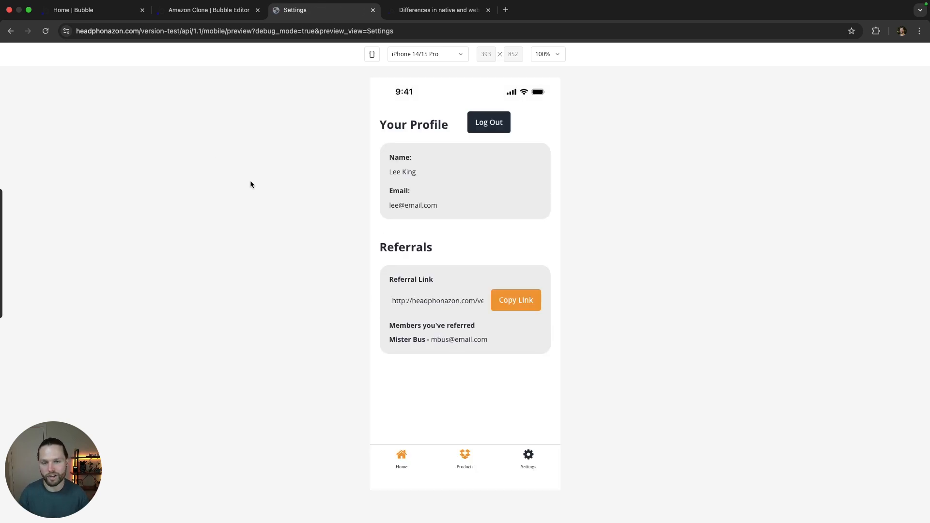
pyautogui.click(465, 458)
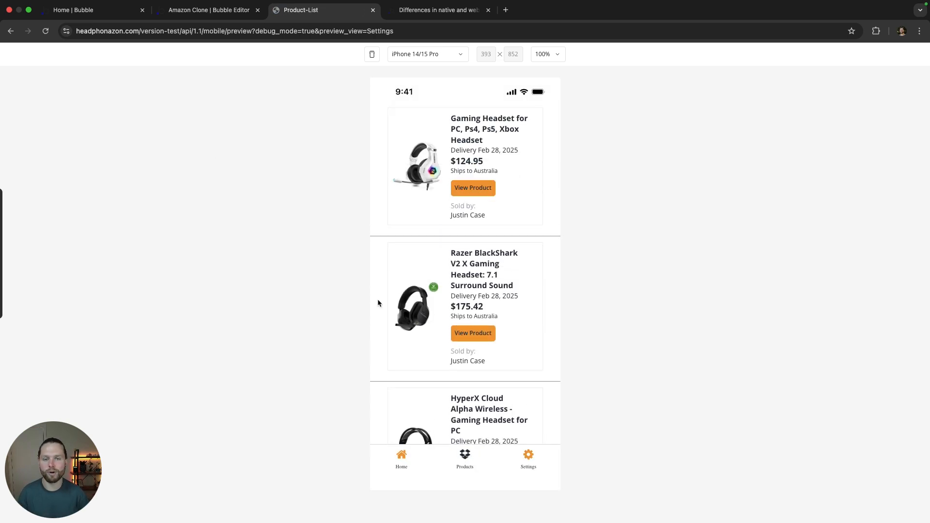
pyautogui.scroll(-5, 519, 183)
pyautogui.scroll(5, 519, 183)
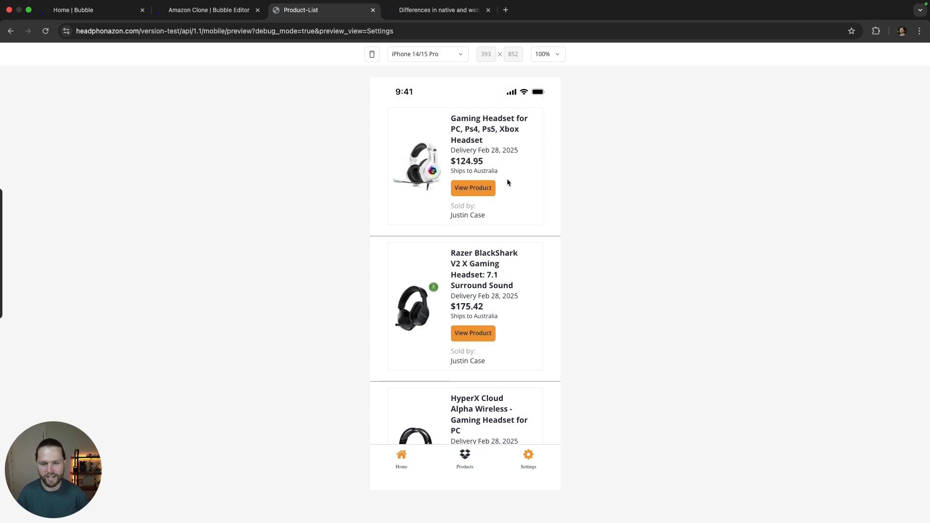
# In the Bubble editor, try the separator options of VerticalList Product, including Full, and end on Inset.
pyautogui.click(220, 13)
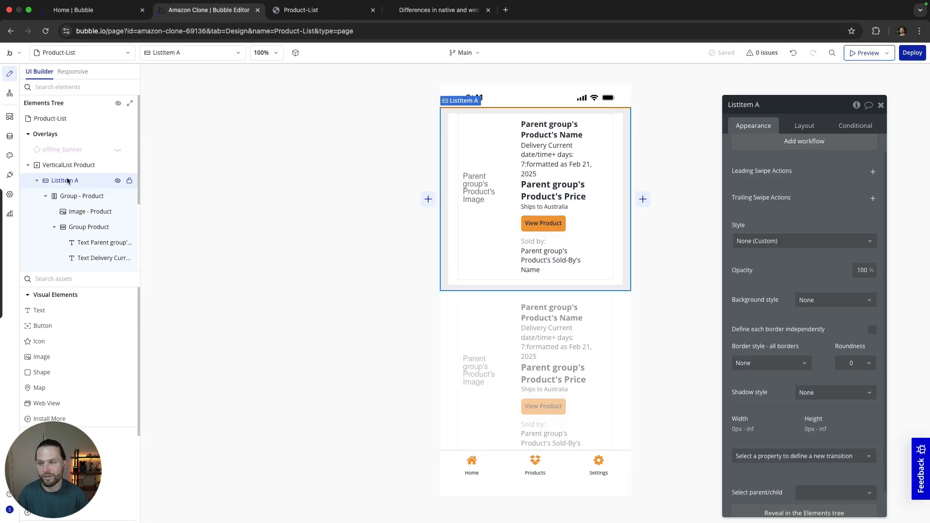
pyautogui.click(75, 166)
pyautogui.click(812, 217)
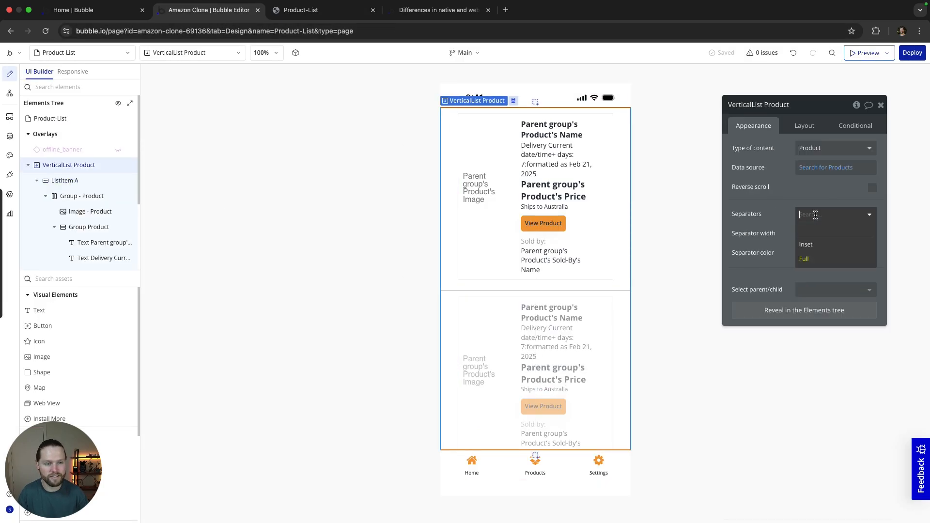
pyautogui.click(819, 237)
pyautogui.click(823, 215)
pyautogui.click(813, 240)
pyautogui.click(824, 215)
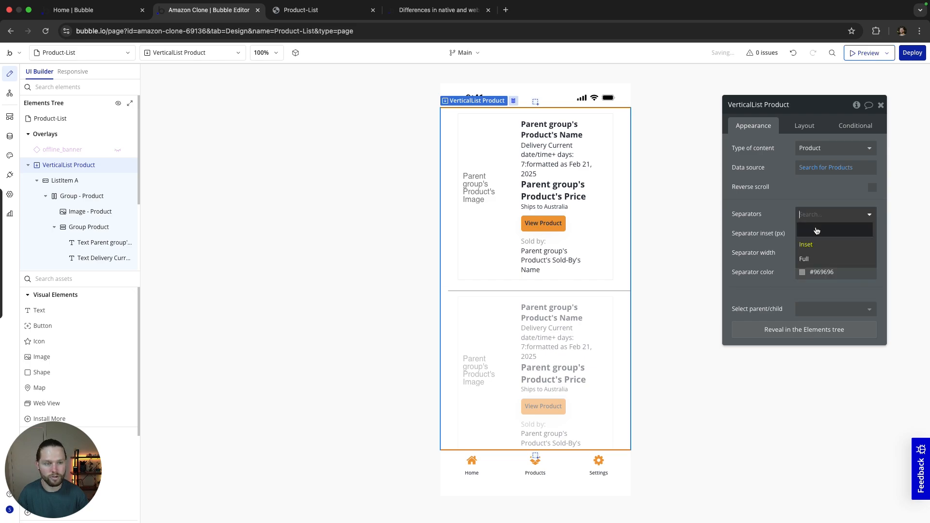
pyautogui.click(805, 259)
pyautogui.click(819, 216)
pyautogui.click(813, 246)
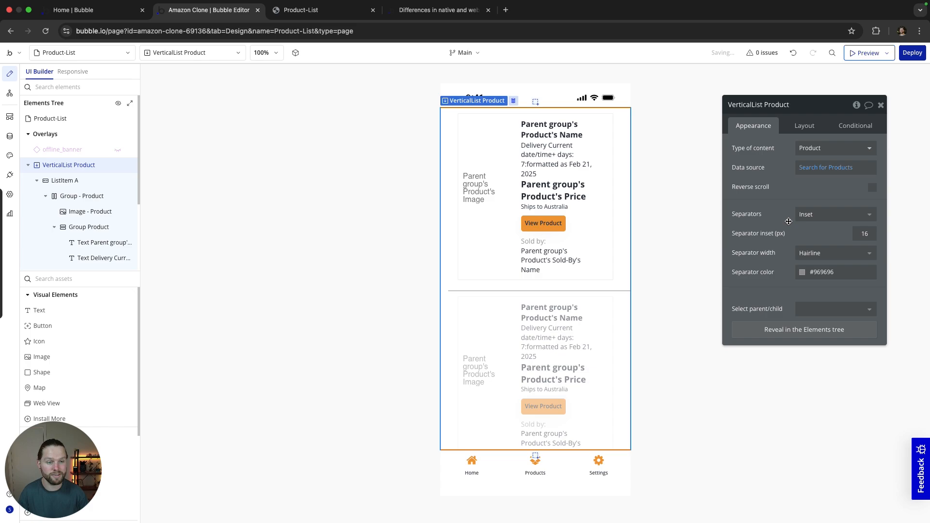
# Set the separator width of VerticalList Product to 0.
pyautogui.click(828, 271)
pyautogui.click(827, 258)
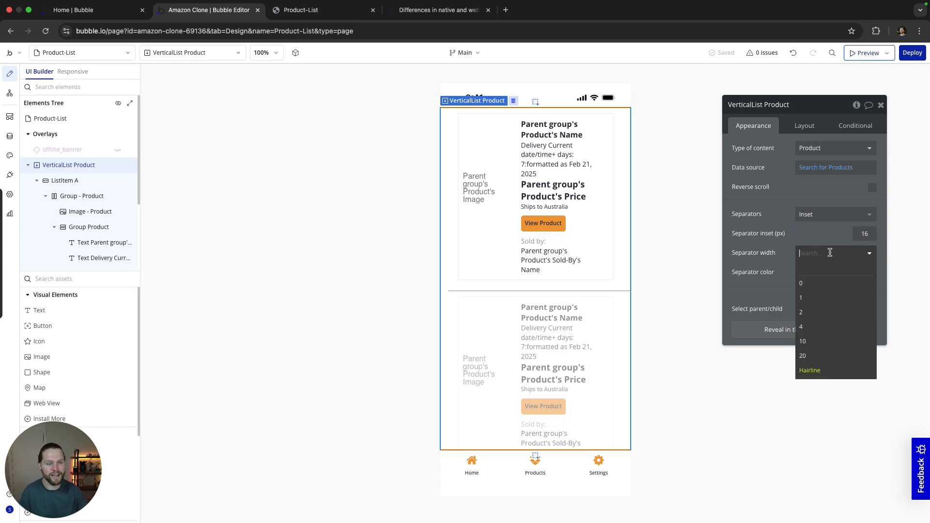
pyautogui.click(805, 283)
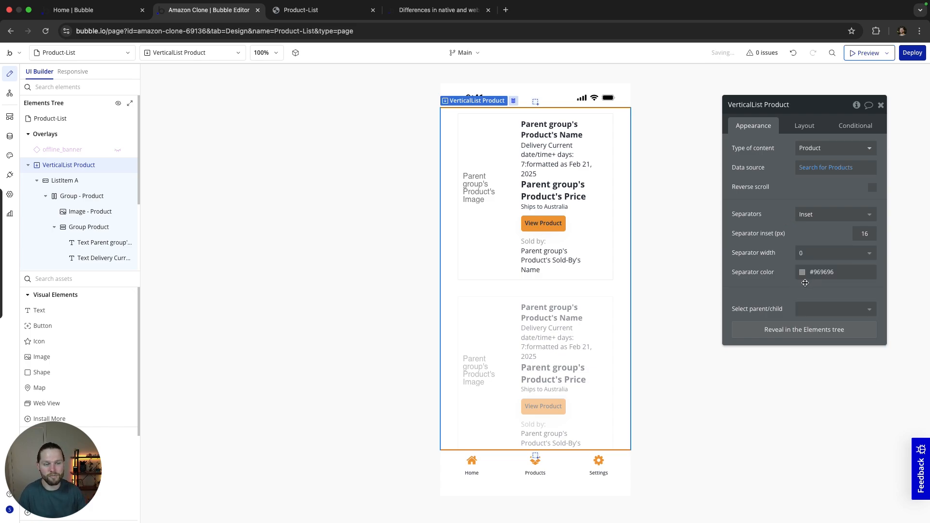
pyautogui.click(709, 222)
# Remove the border around Group - Product in the list item.
pyautogui.click(547, 286)
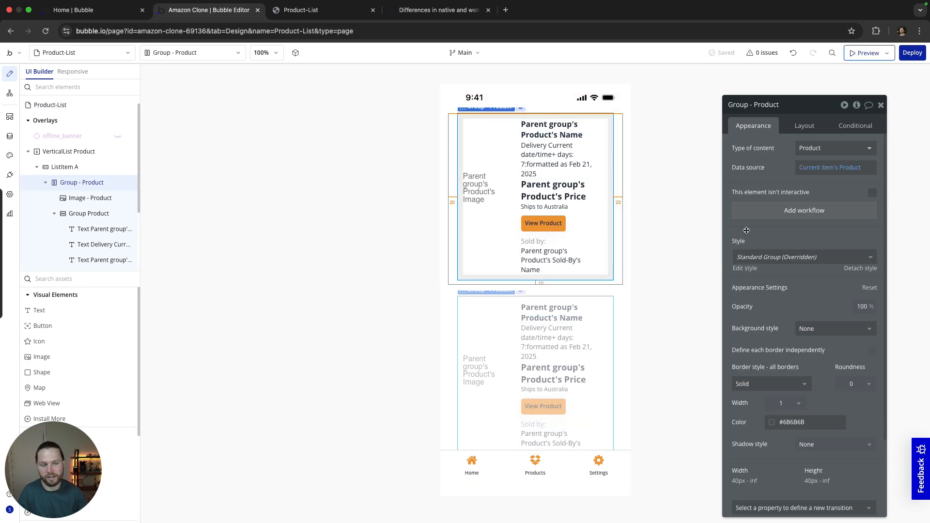
pyautogui.scroll(-1, 814, 340)
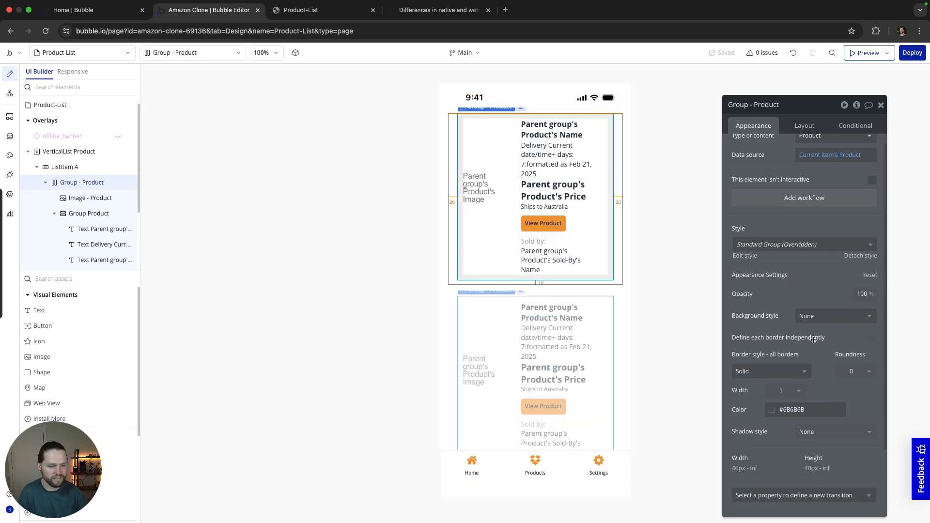
pyautogui.click(776, 371)
pyautogui.click(760, 406)
pyautogui.click(396, 226)
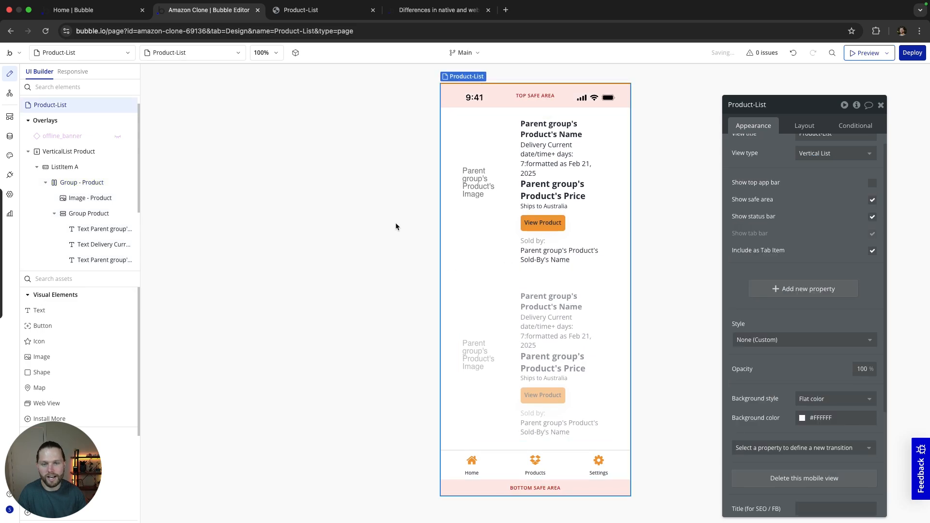
# Reload the mobile app preview and look through the Products view without borders and separators.
pyautogui.click(318, 13)
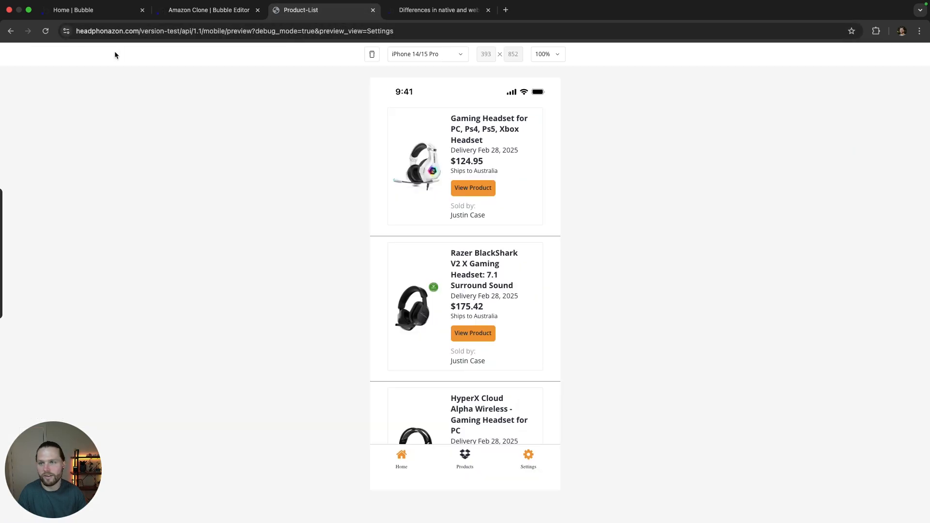
pyautogui.click(45, 31)
pyautogui.click(466, 456)
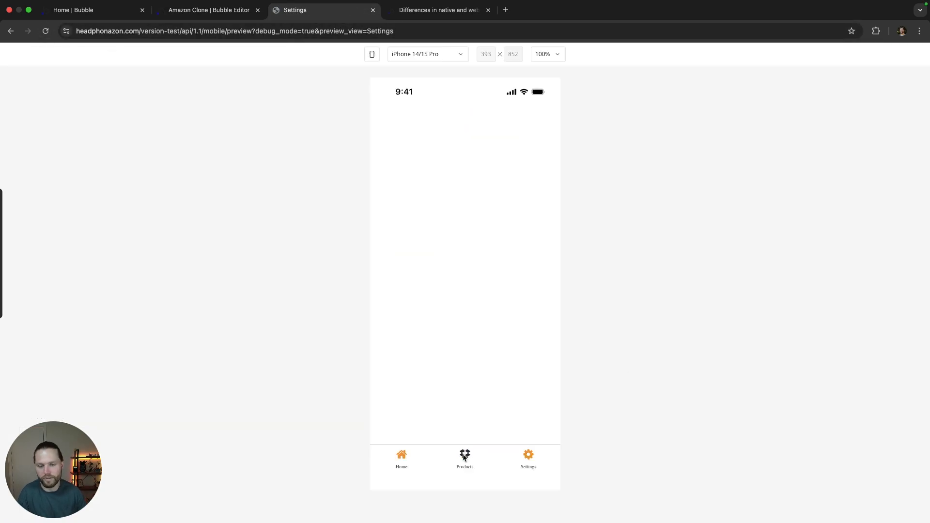
pyautogui.scroll(-10, 527, 168)
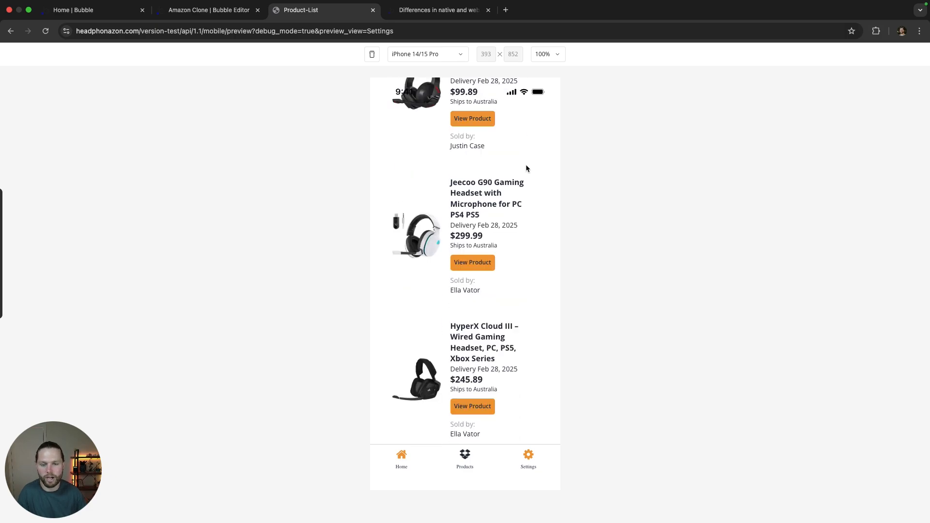
pyautogui.scroll(10, 528, 184)
# In the Bubble editor, set VerticalList Product's separator width to 1 and separators to Full, then glance at the mobile preview.
pyautogui.click(190, 15)
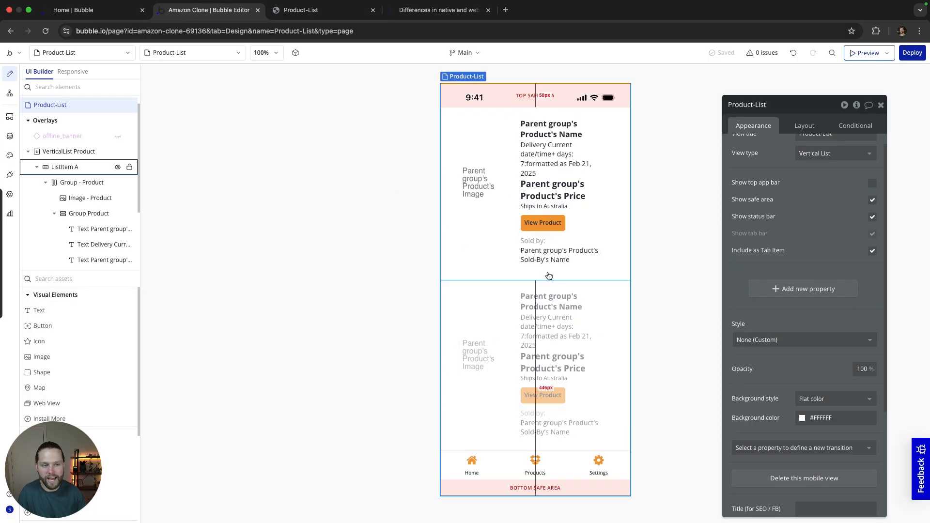
pyautogui.click(83, 153)
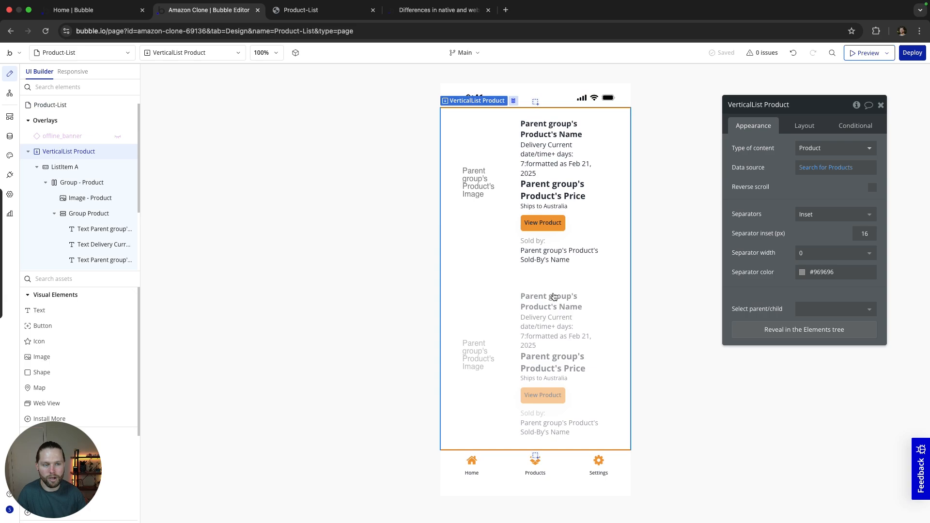
pyautogui.click(827, 253)
pyautogui.click(810, 298)
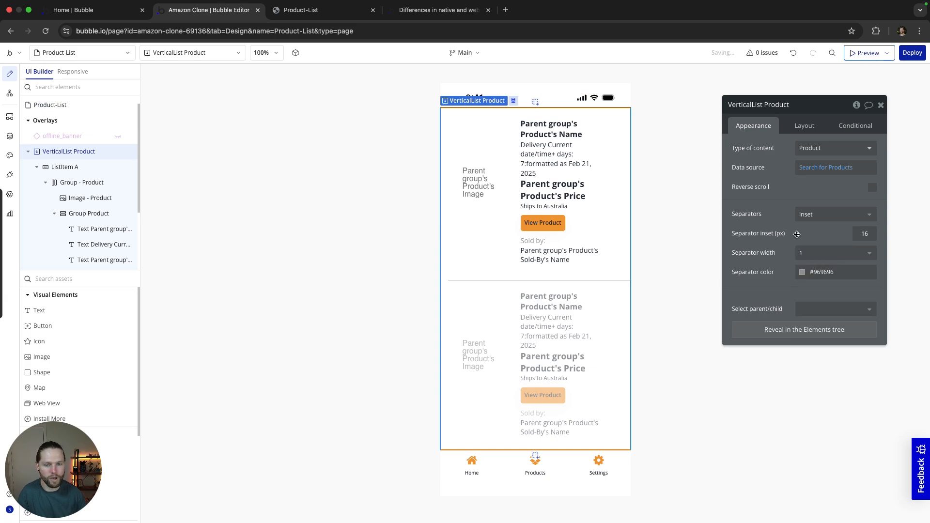
pyautogui.click(804, 217)
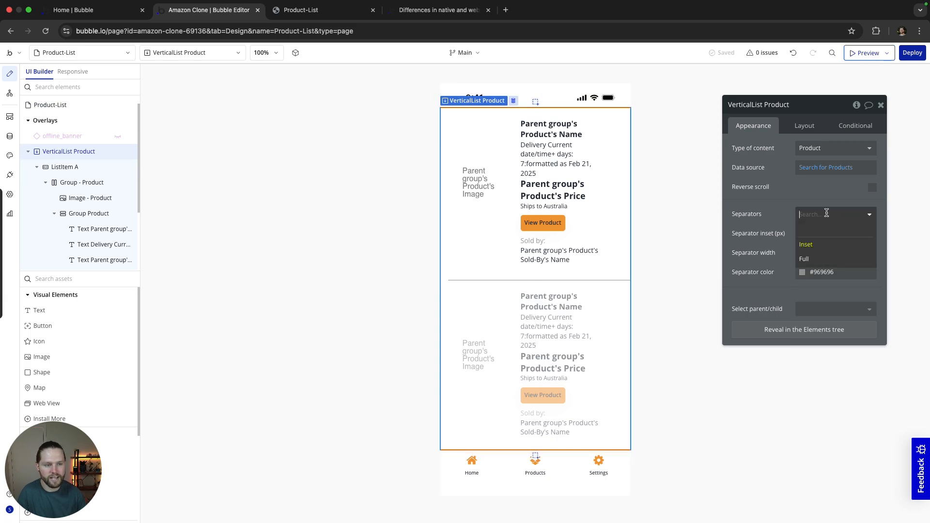
pyautogui.click(810, 261)
pyautogui.click(689, 255)
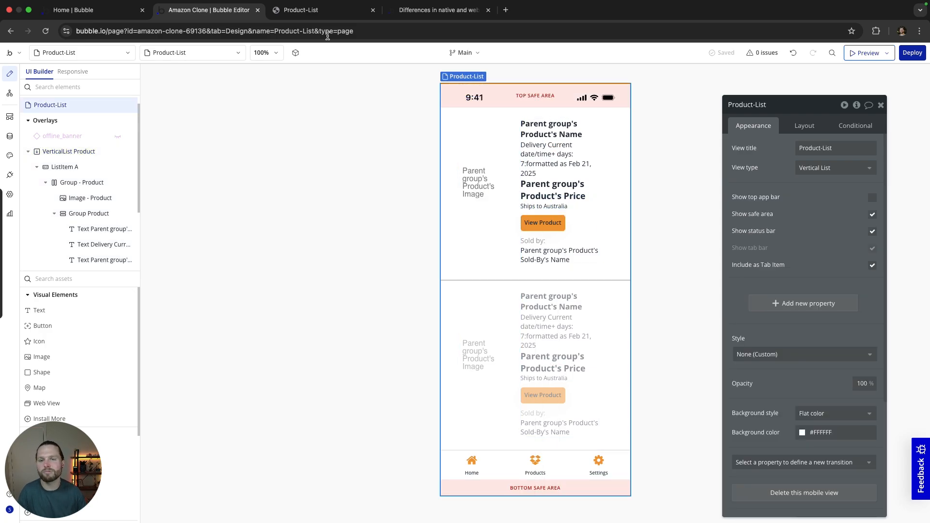
pyautogui.click(328, 15)
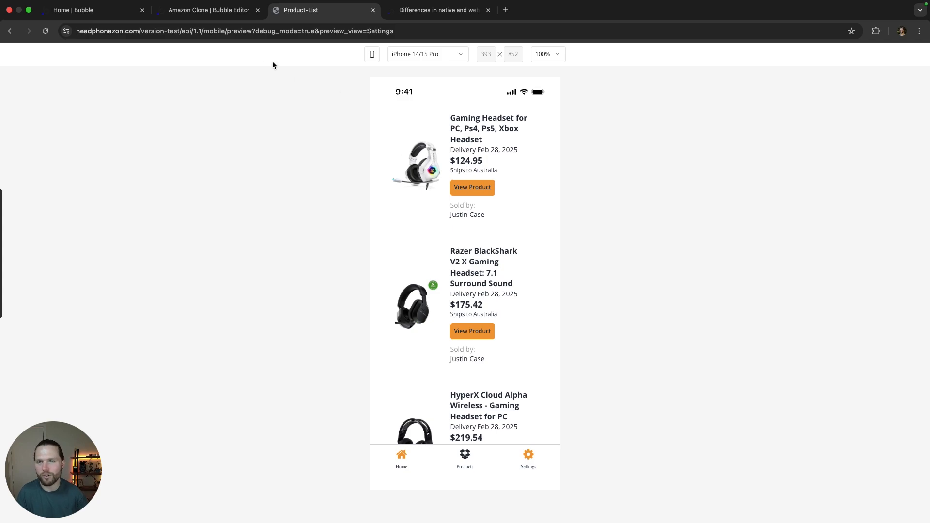
pyautogui.click(222, 14)
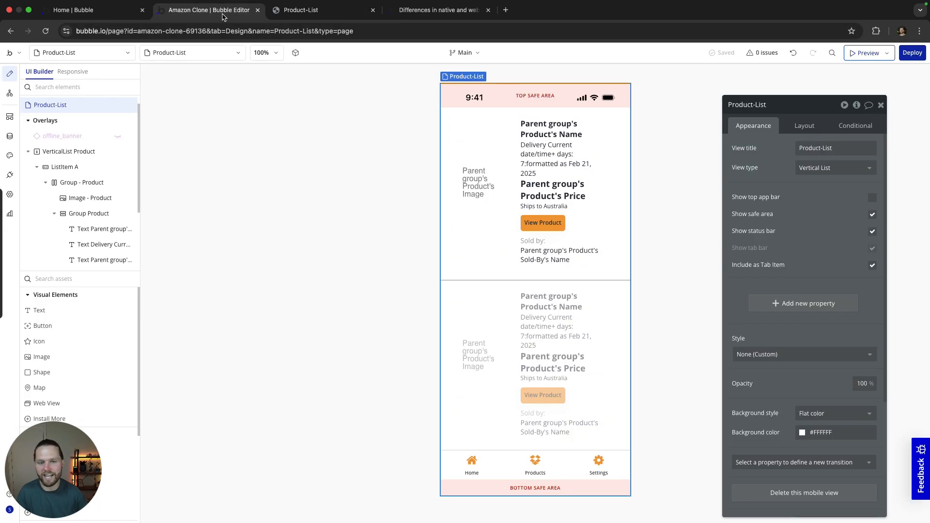
# Examine the appearance, layout and conditional settings of VerticalList Product.
pyautogui.click(70, 152)
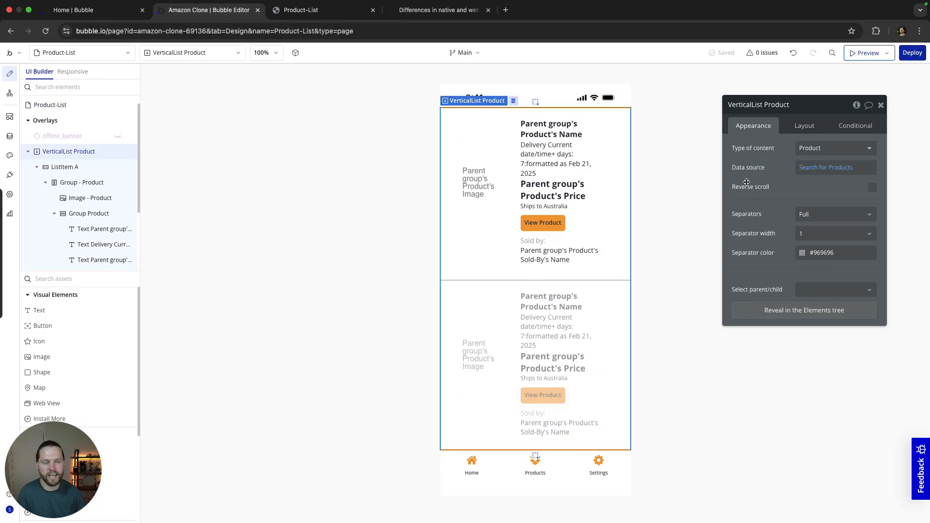
pyautogui.click(804, 127)
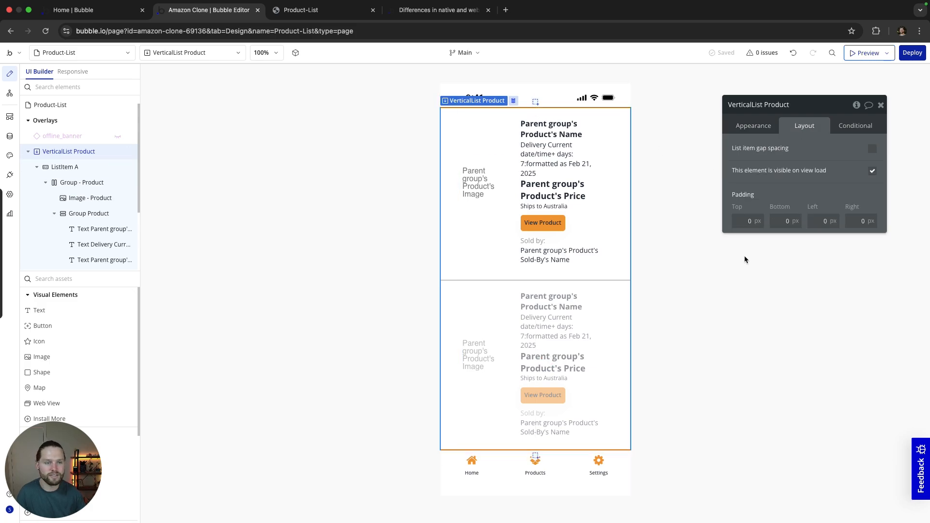
pyautogui.click(855, 125)
pyautogui.click(805, 125)
pyautogui.click(754, 126)
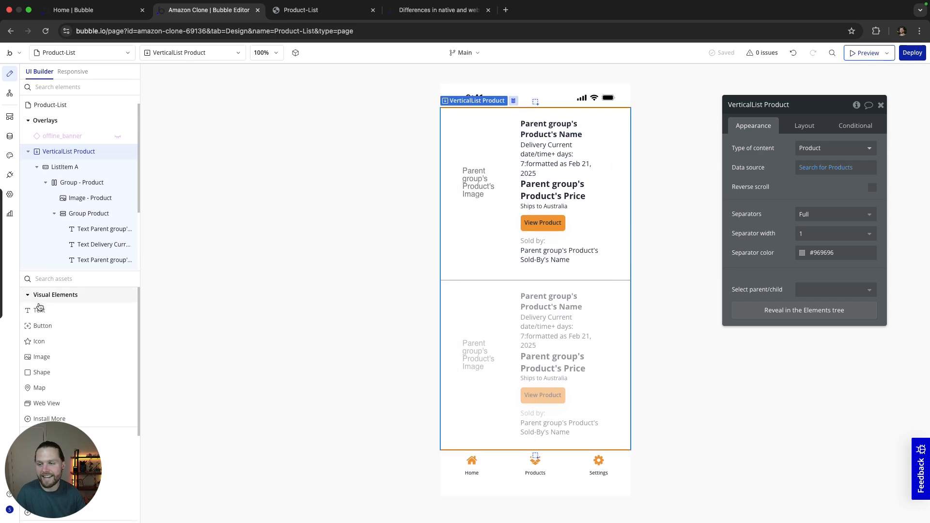
# Try to place a Group container inside VerticalList Product, above ListItem A.
pyautogui.scroll(-4, 40, 307)
pyautogui.moveTo(54, 341); pyautogui.dragTo(445, 102)
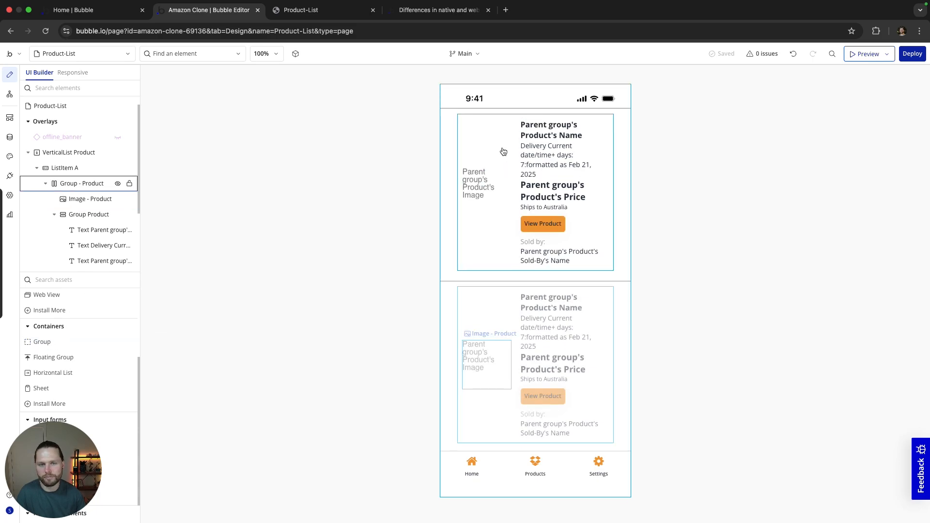
pyautogui.click(65, 167)
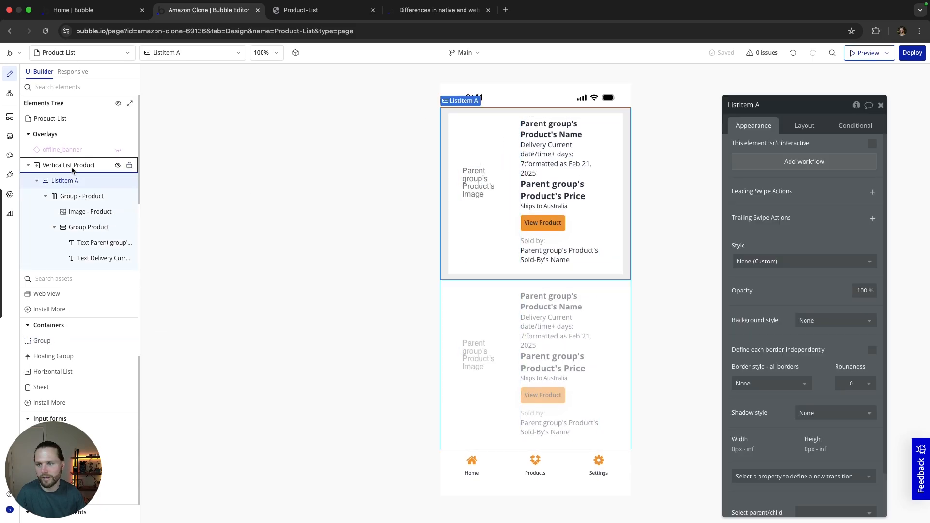
pyautogui.moveTo(42, 341); pyautogui.dragTo(61, 228)
pyautogui.click(328, 275)
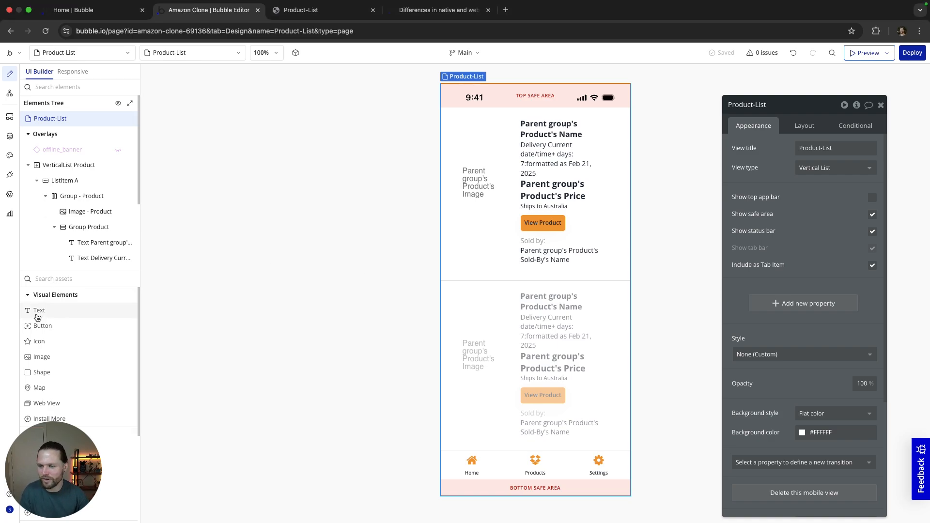
# Add a text element reading "Headphones for Sale" inside VerticalList Product, directly above ListItem A.
pyautogui.moveTo(38, 313); pyautogui.dragTo(227, 276)
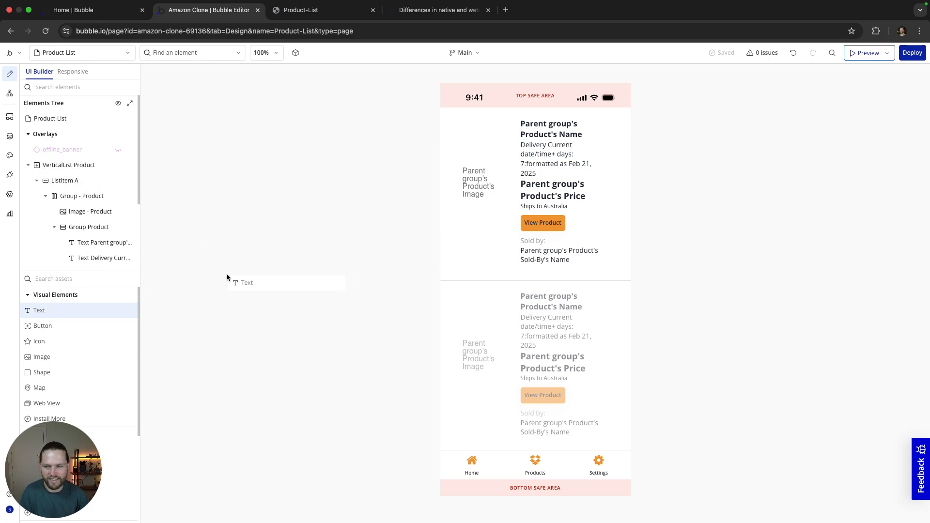
pyautogui.moveTo(102, 278); pyautogui.dragTo(469, 125)
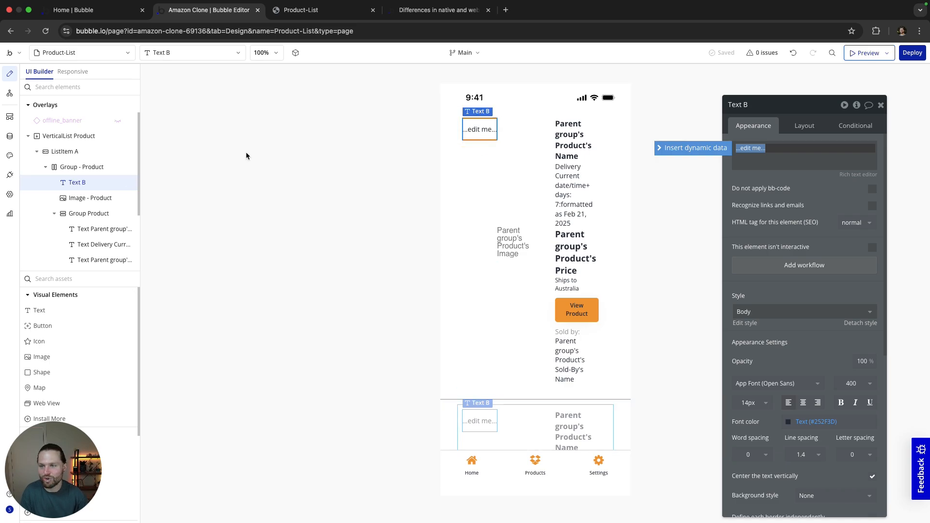
pyautogui.moveTo(78, 181); pyautogui.dragTo(74, 130)
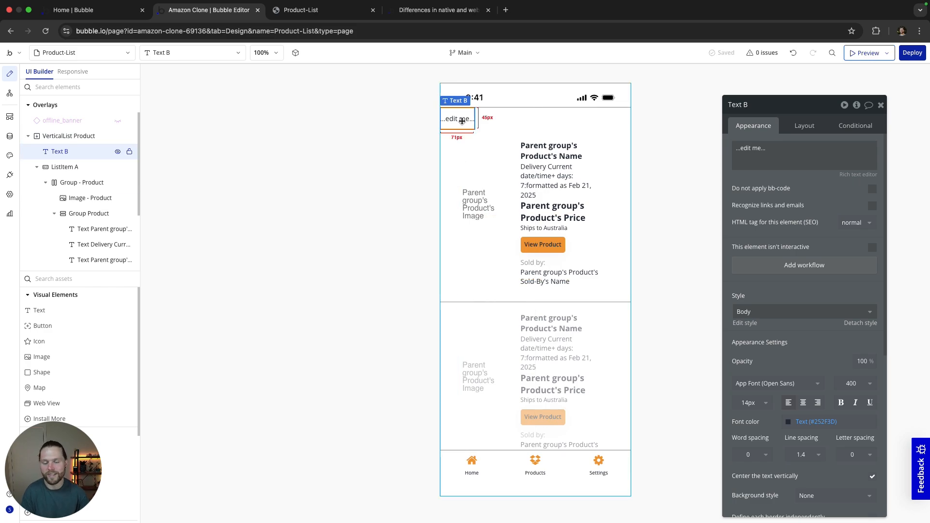
pyautogui.tripleClick(783, 149)
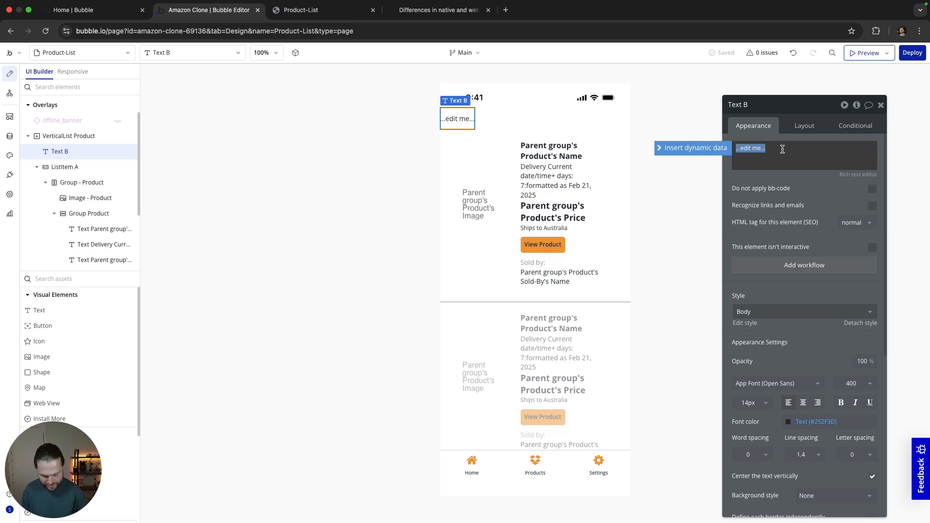
pyautogui.write('Headphones for Sale')
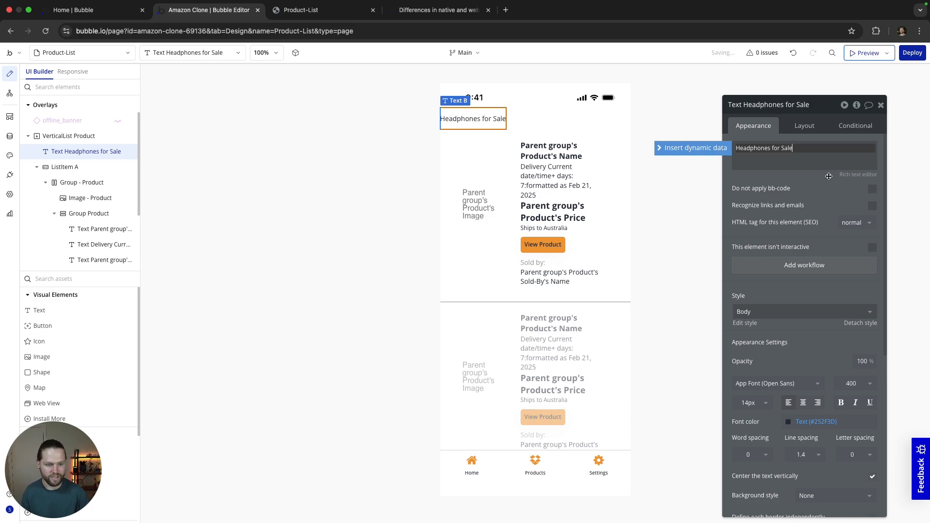
# Make the "Headphones for Sale" text bold with a font size of 18px.
pyautogui.scroll(-3, 826, 298)
pyautogui.click(841, 261)
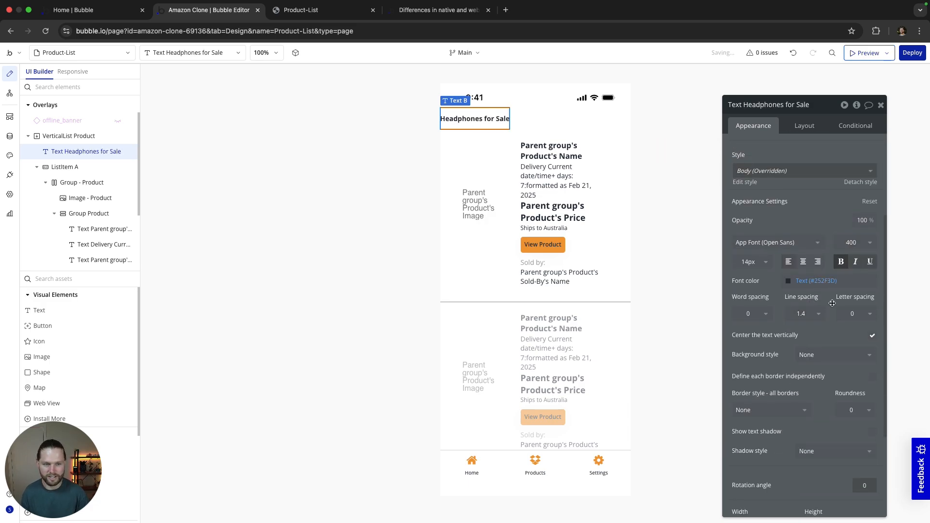
pyautogui.click(762, 264)
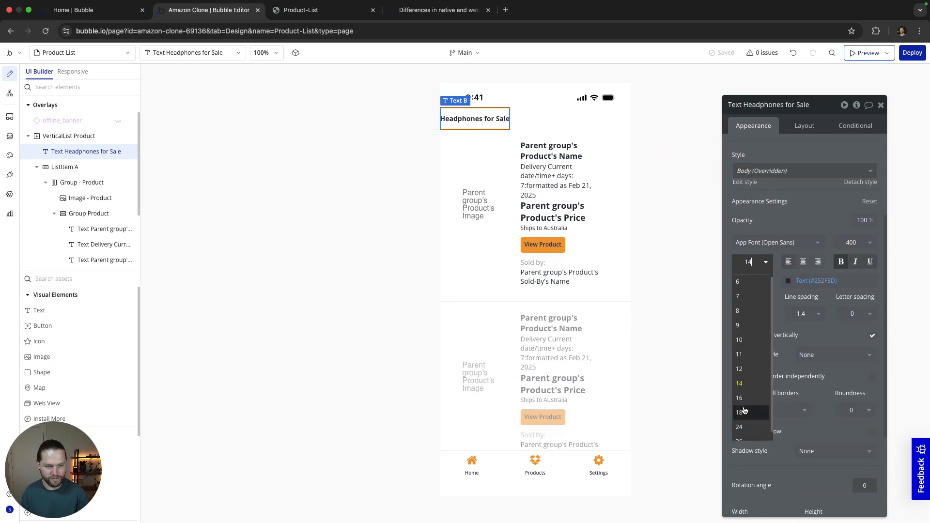
pyautogui.click(739, 423)
# Give the "Headphones for Sale" text left and right margins of 20 px.
pyautogui.click(810, 129)
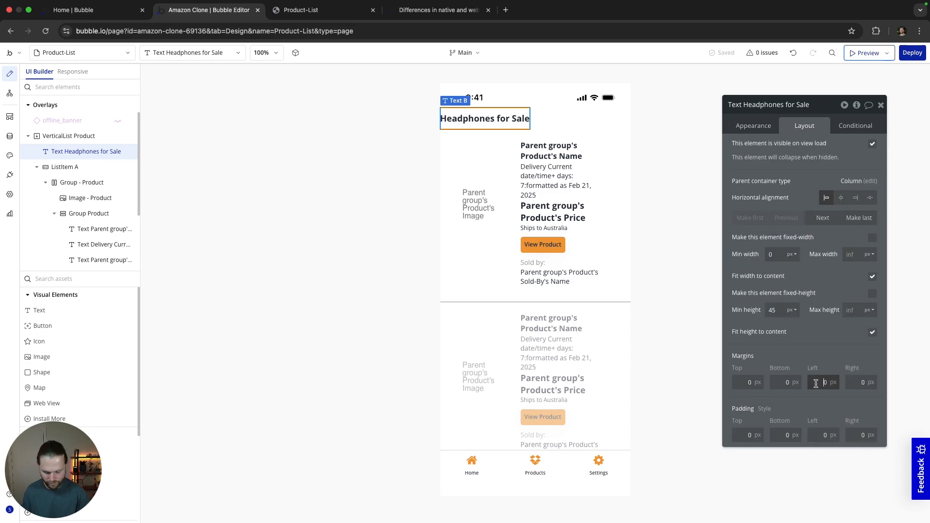
pyautogui.write('20')
pyautogui.press('Tab')
pyautogui.write('20')
pyautogui.press('Tab')
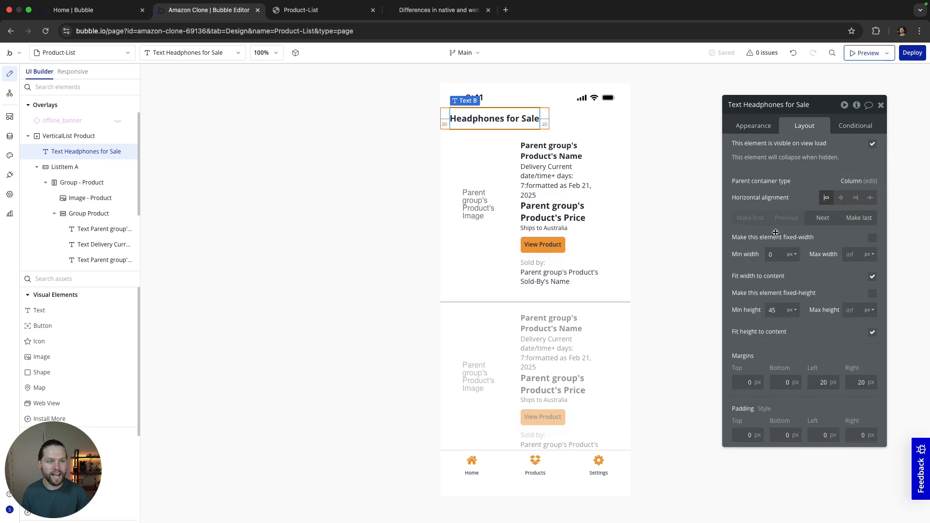
pyautogui.click(756, 127)
pyautogui.click(881, 105)
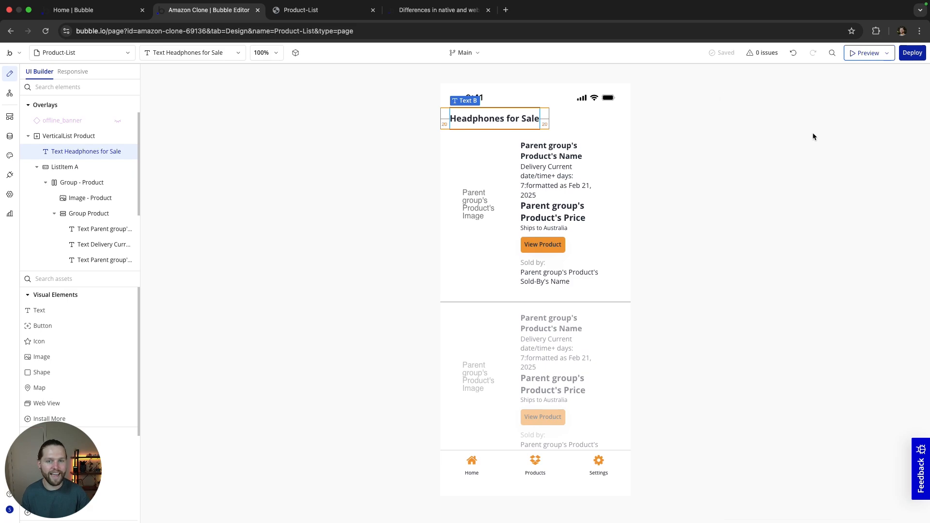
# Switch to the mobile app preview and check the "Headphones for Sale" heading in the Products view.
pyautogui.click(812, 135)
pyautogui.click(69, 153)
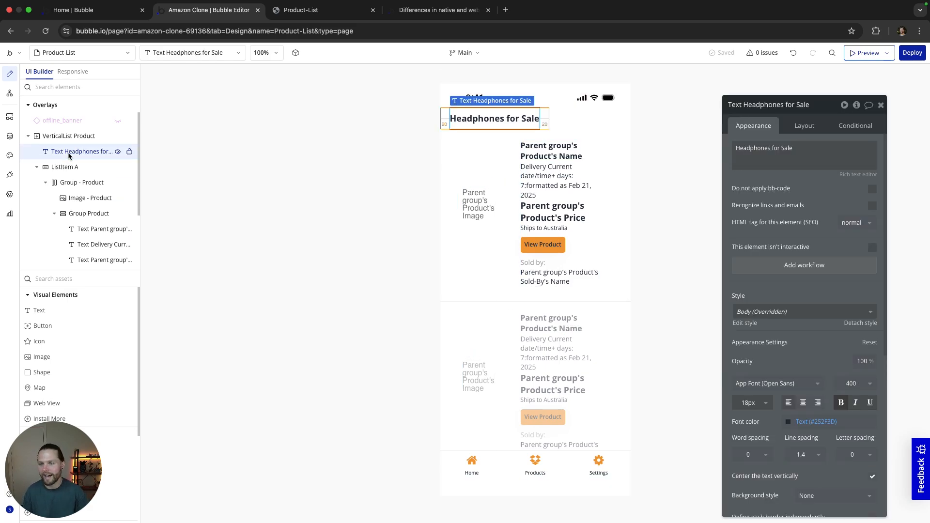
pyautogui.click(317, 219)
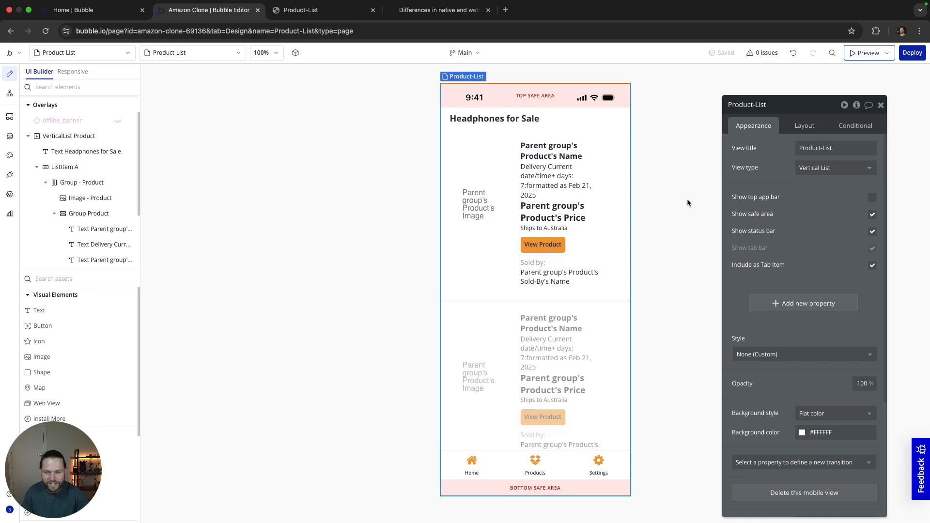
pyautogui.click(882, 106)
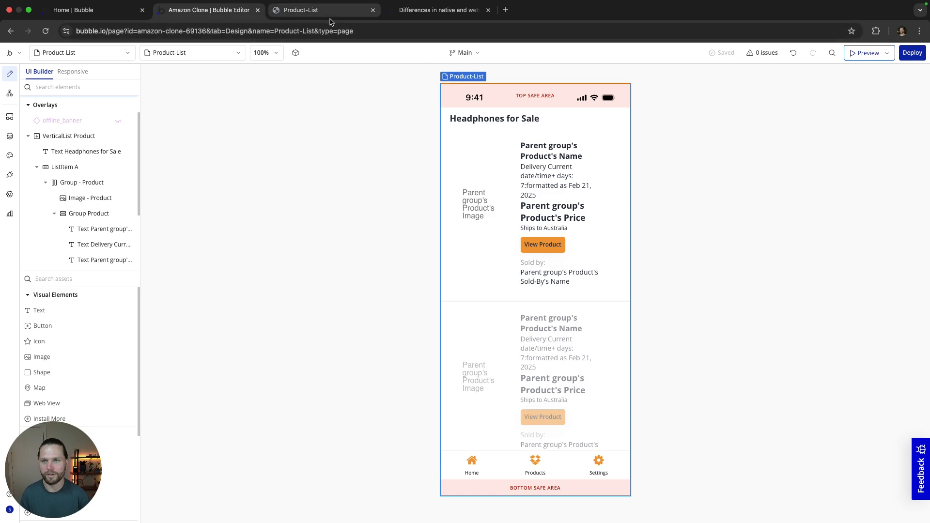
pyautogui.click(293, 15)
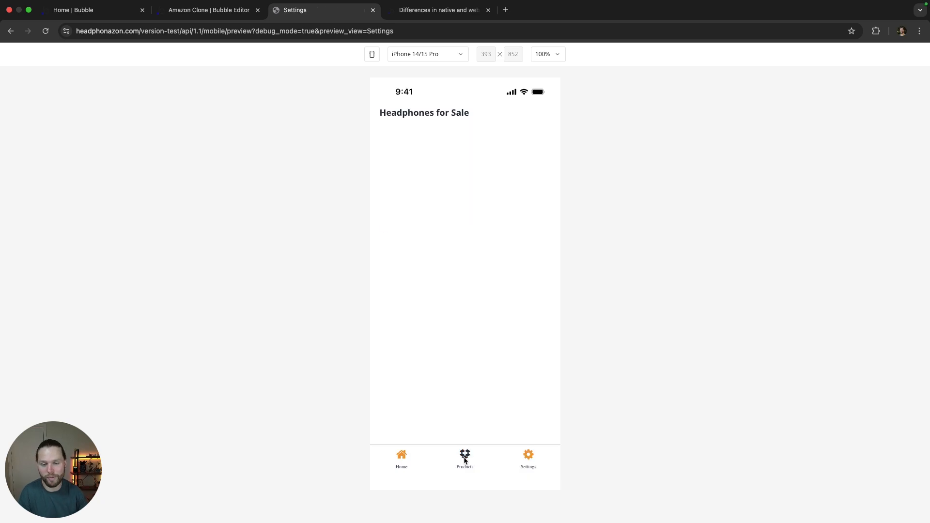
pyautogui.moveTo(477, 115); pyautogui.dragTo(328, 137)
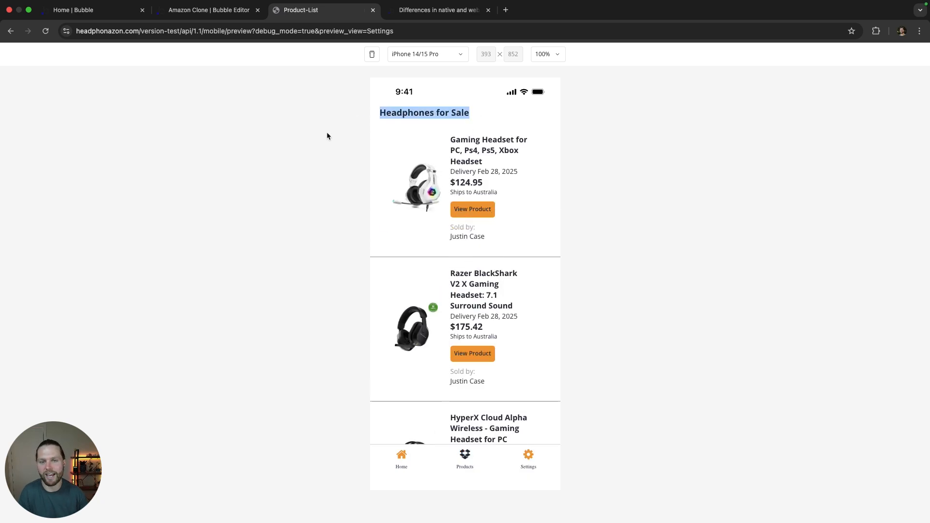
pyautogui.click(297, 153)
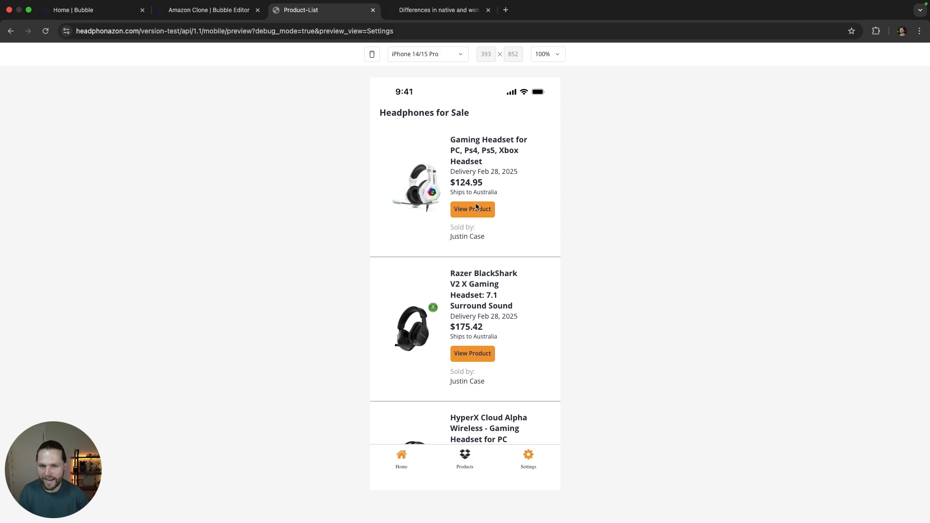
# Inspect the View Product button in the Bubble editor and compare it with the product list in the mobile preview.
pyautogui.click(220, 12)
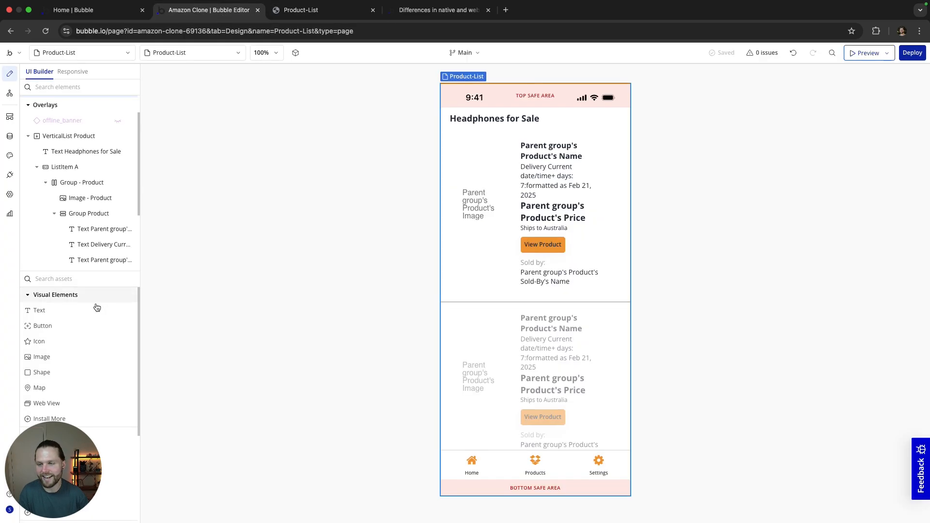
pyautogui.scroll(-5, 72, 329)
pyautogui.moveTo(63, 363); pyautogui.dragTo(202, 118)
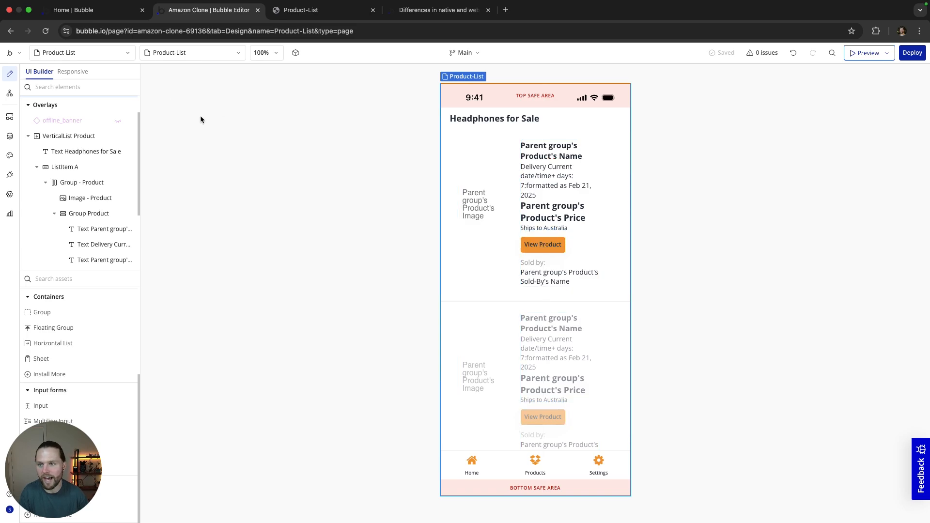
pyautogui.click(108, 53)
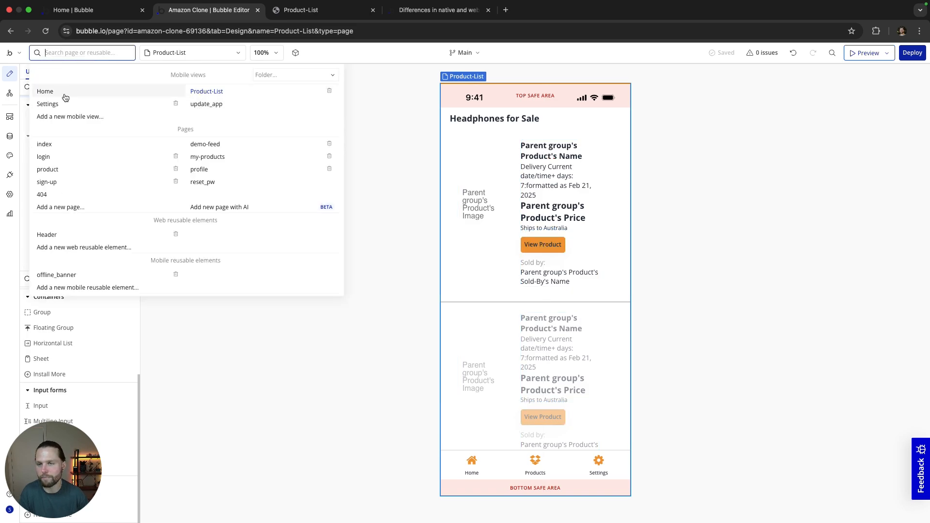
pyautogui.click(545, 244)
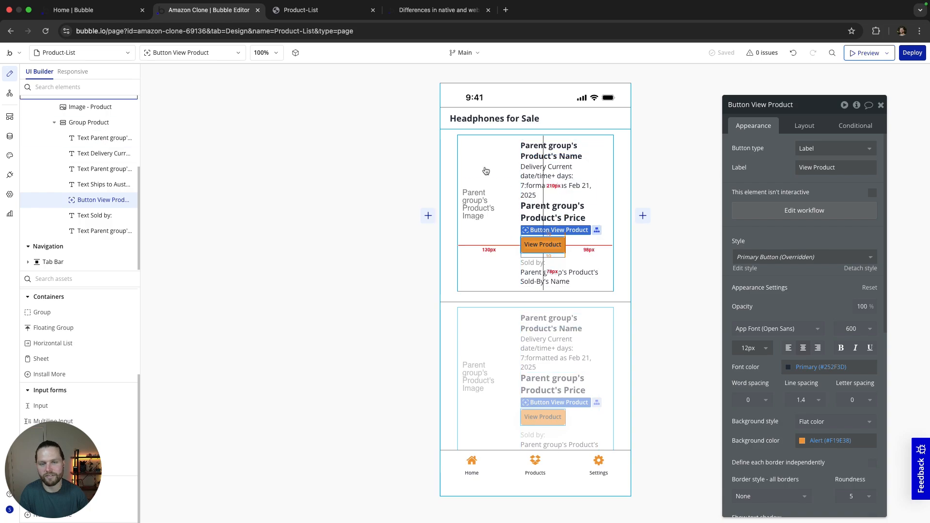
pyautogui.click(301, 10)
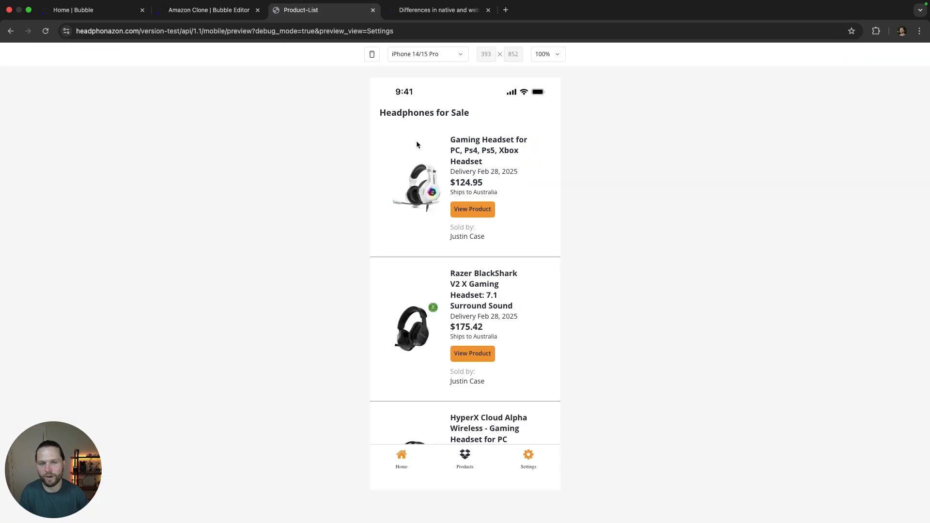
# In the Bubble editor, add a Sheet to the Product-List view and review its appearance and layout settings.
pyautogui.click(209, 9)
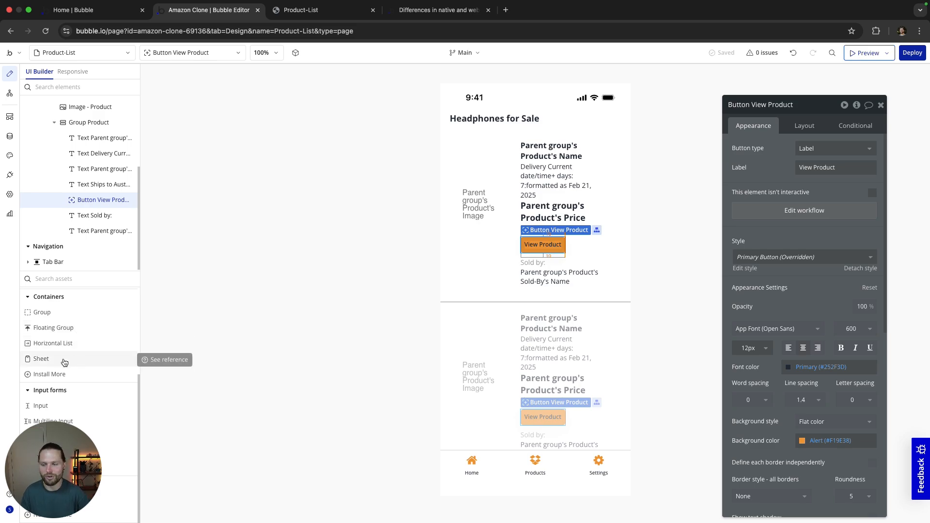
pyautogui.moveTo(44, 364); pyautogui.dragTo(486, 287)
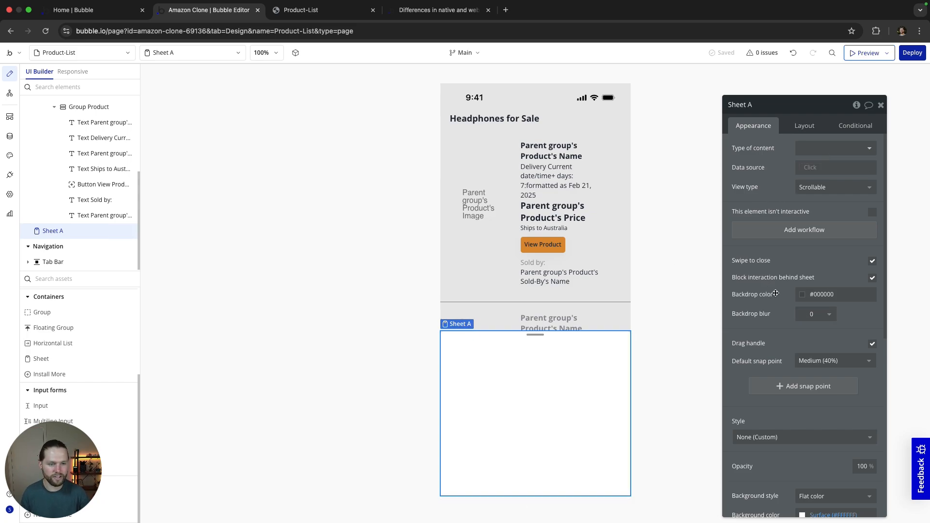
pyautogui.scroll(-5, 776, 293)
pyautogui.scroll(5, 800, 242)
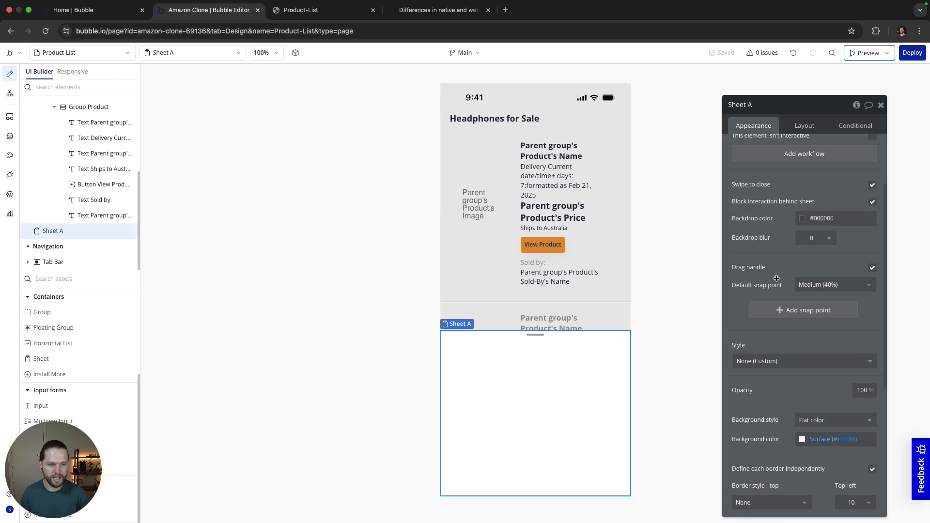
pyautogui.click(806, 122)
pyautogui.click(770, 130)
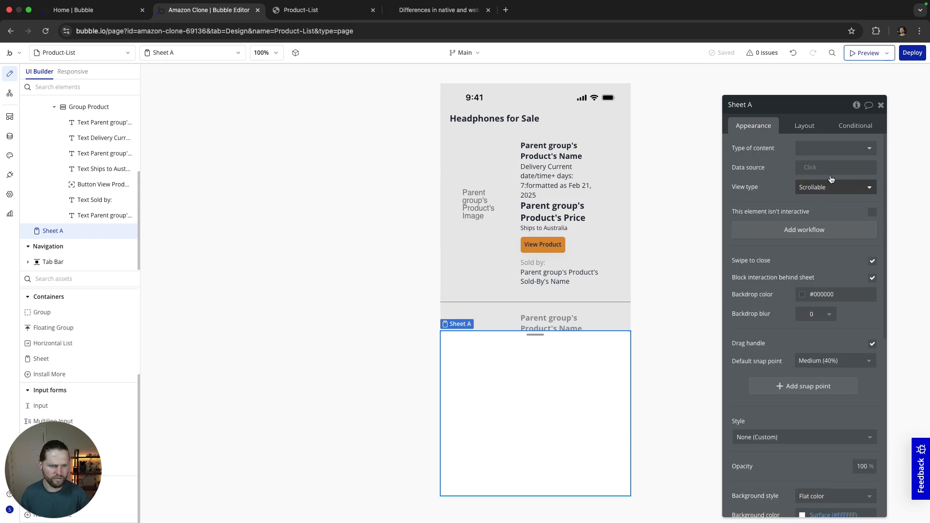
# Set Sheet A's default snap point to Large (92%).
pyautogui.scroll(-2, 771, 329)
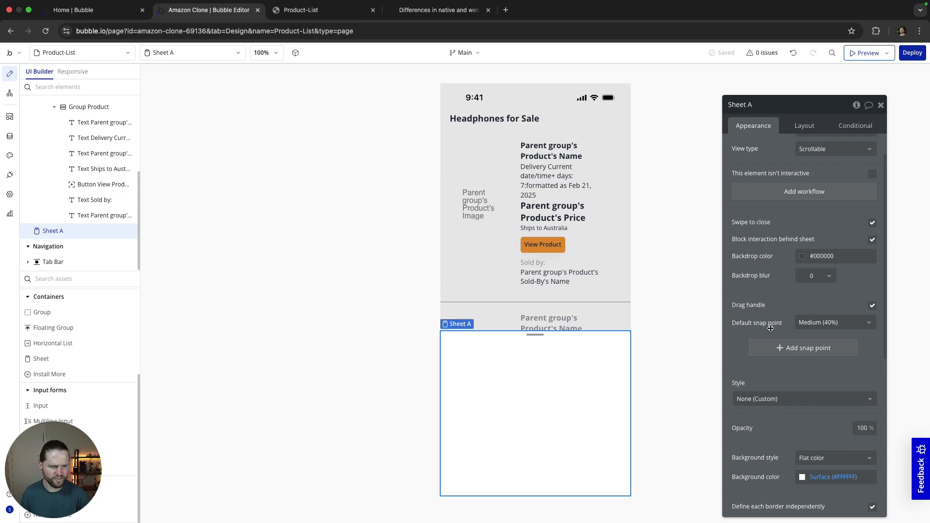
pyautogui.click(818, 323)
pyautogui.click(826, 364)
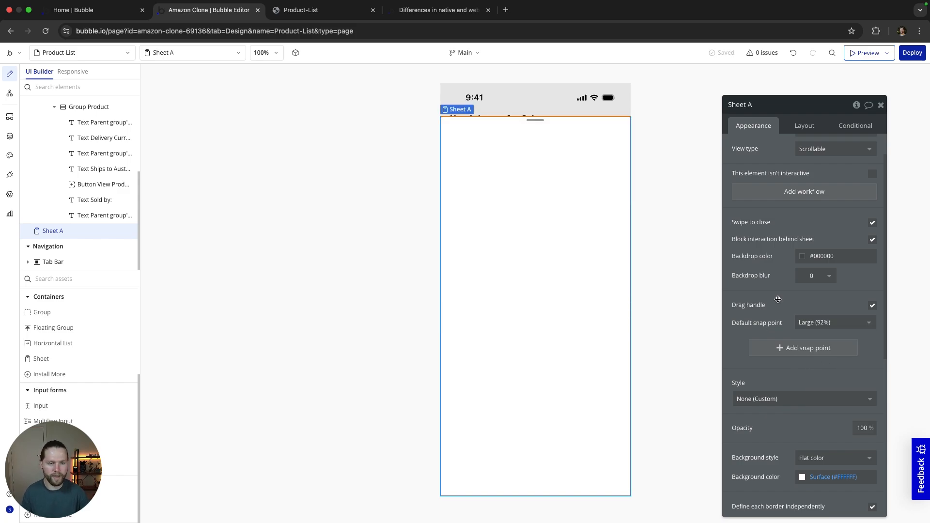
# Set Sheet A's type of content to Product.
pyautogui.scroll(2, 789, 286)
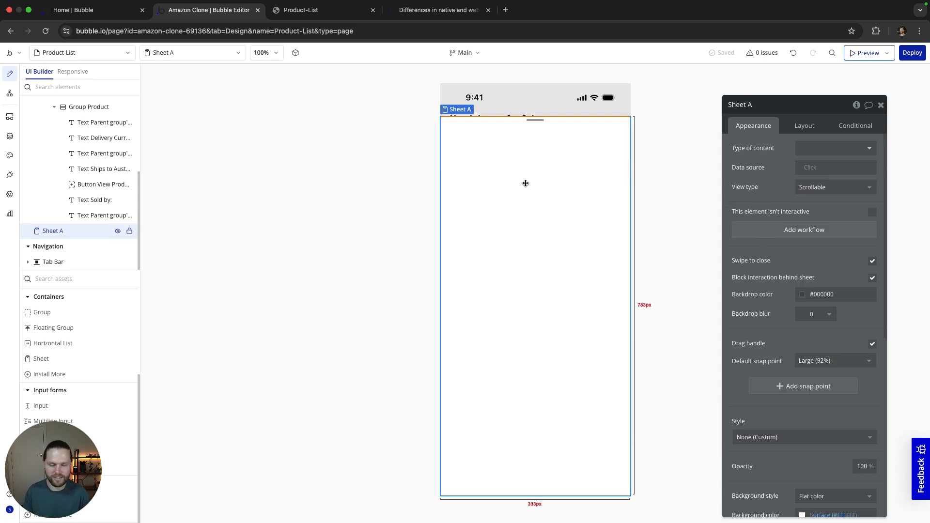
pyautogui.click(804, 148)
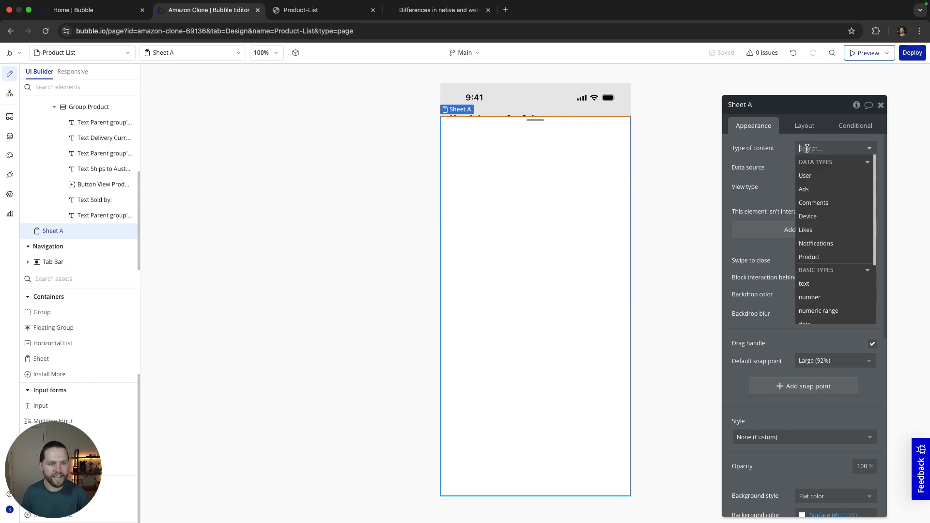
pyautogui.click(816, 257)
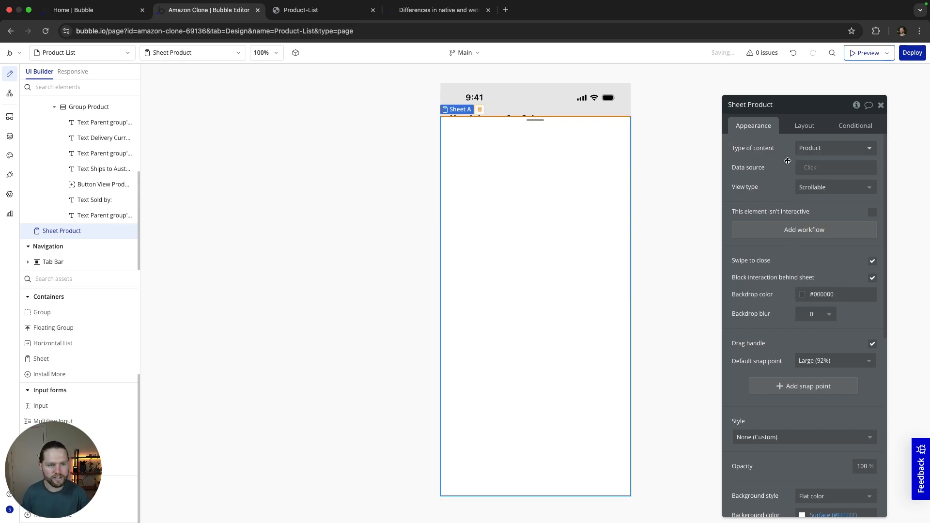
pyautogui.click(810, 168)
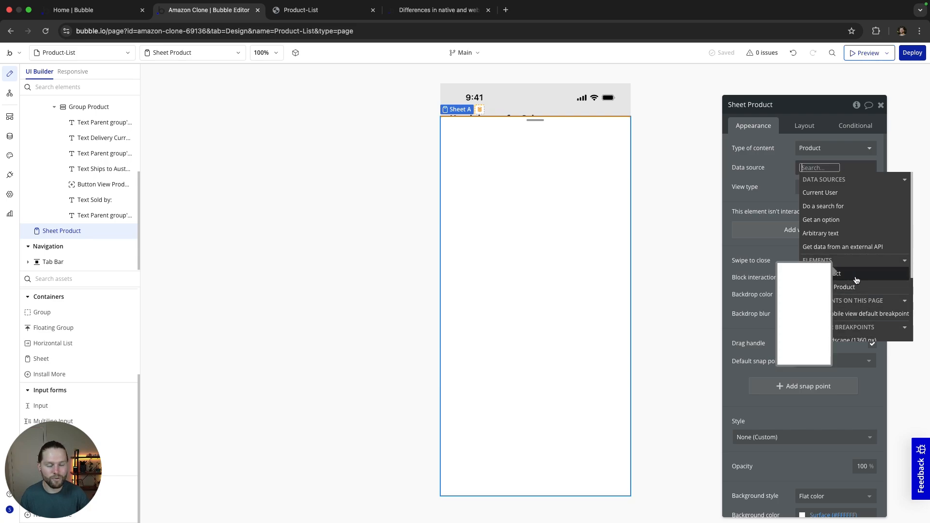
pyautogui.click(777, 172)
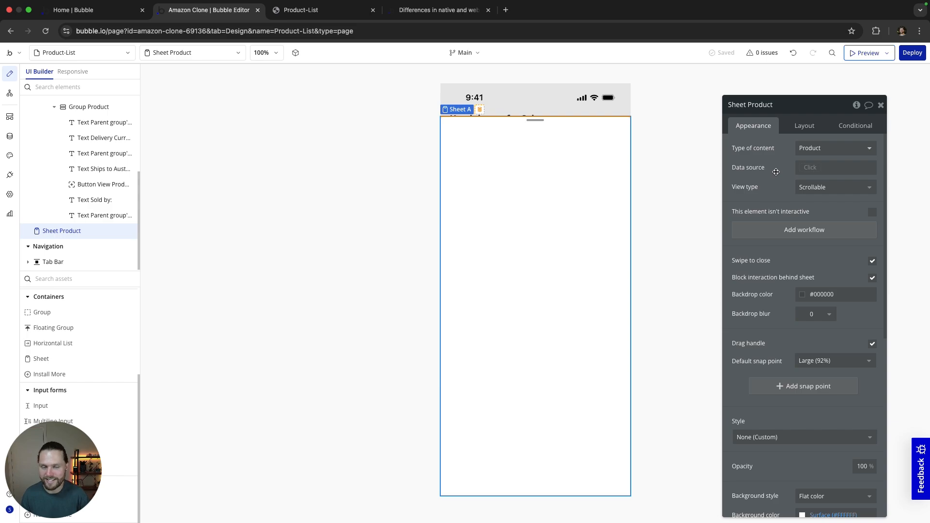
# Review the View Product button and the Sheet Product overlay on the Product-List view.
pyautogui.click(499, 94)
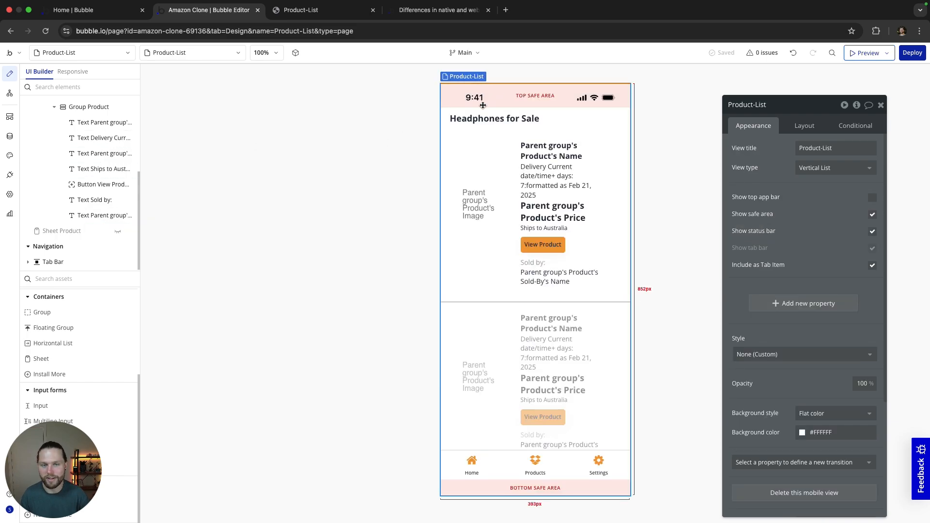
pyautogui.click(546, 244)
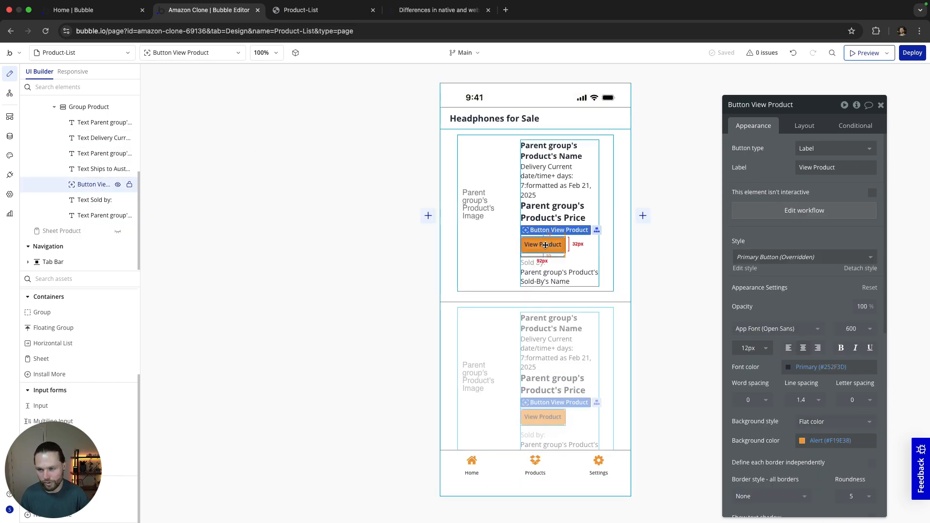
pyautogui.click(117, 231)
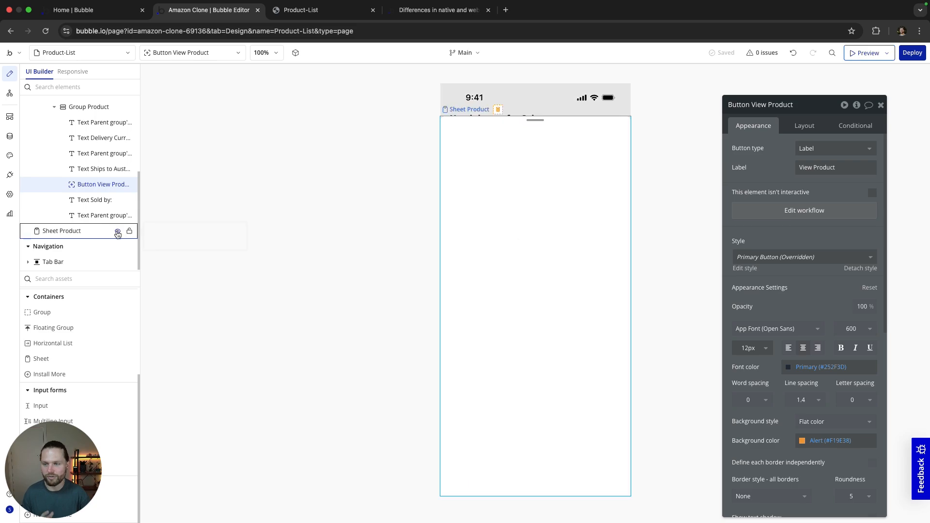
pyautogui.click(540, 209)
pyautogui.click(251, 209)
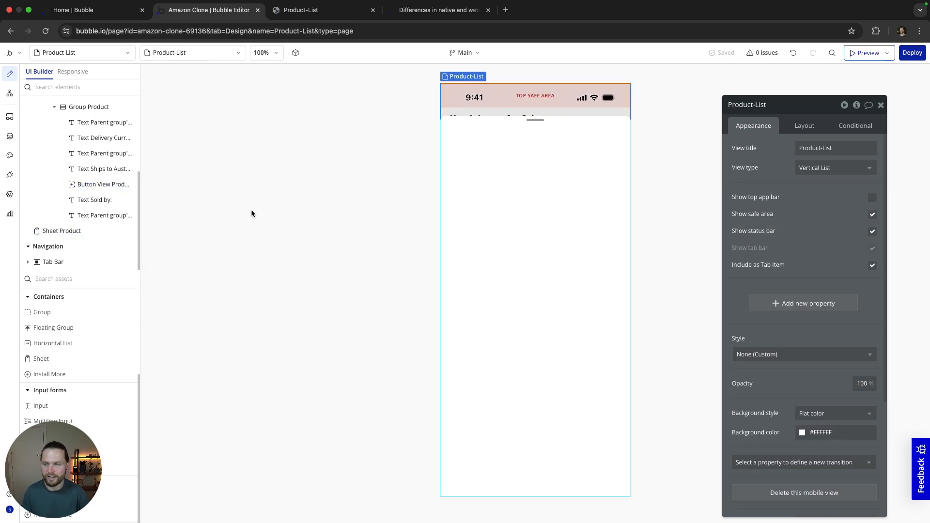
pyautogui.scroll(5, 103, 184)
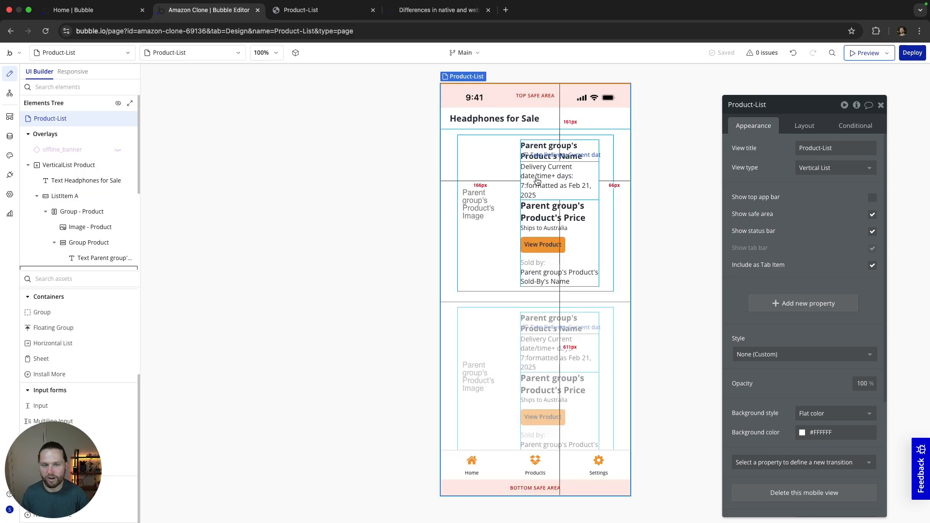
# Open the View Product button's workflow and delete its "Go to page product" action.
pyautogui.click(543, 244)
pyautogui.click(792, 213)
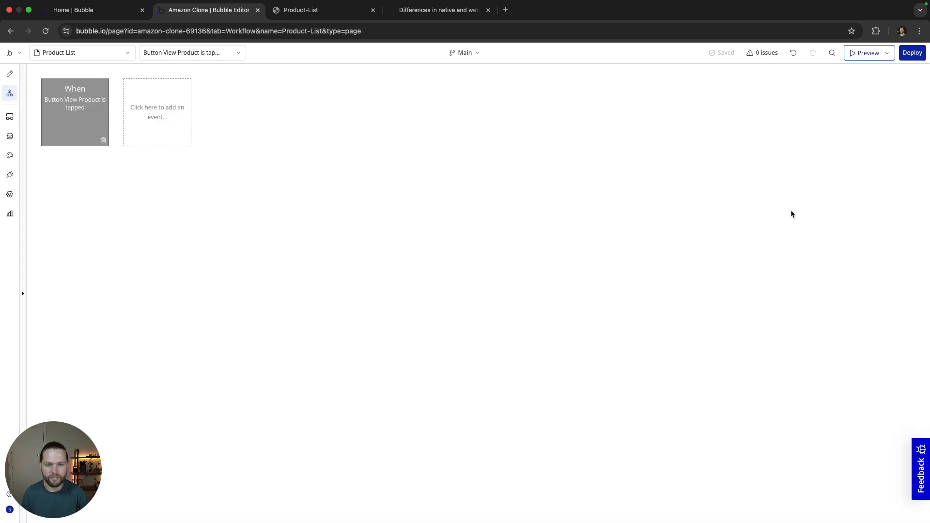
pyautogui.click(73, 183)
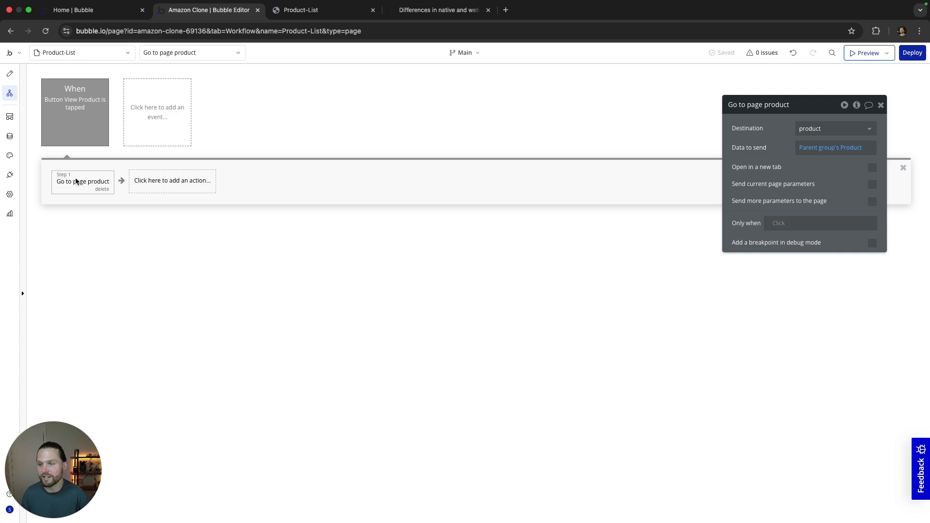
pyautogui.click(102, 192)
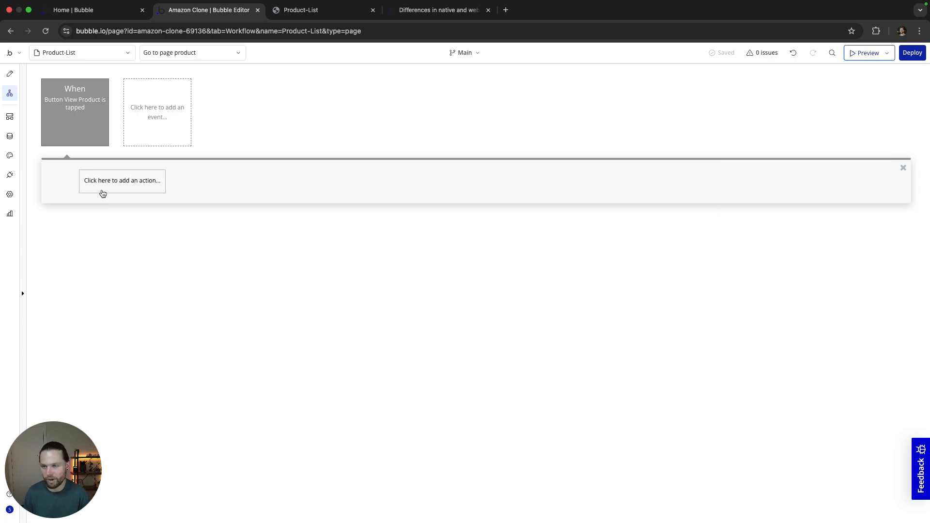
# Add a Show element action to the View Product button's workflow and set its element to Sheet Product.
pyautogui.click(84, 181)
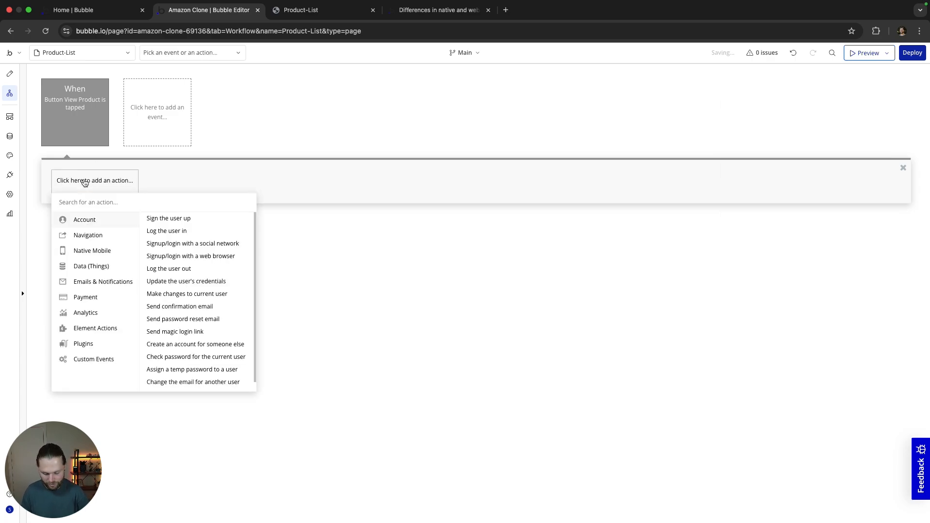
pyautogui.write('shee')
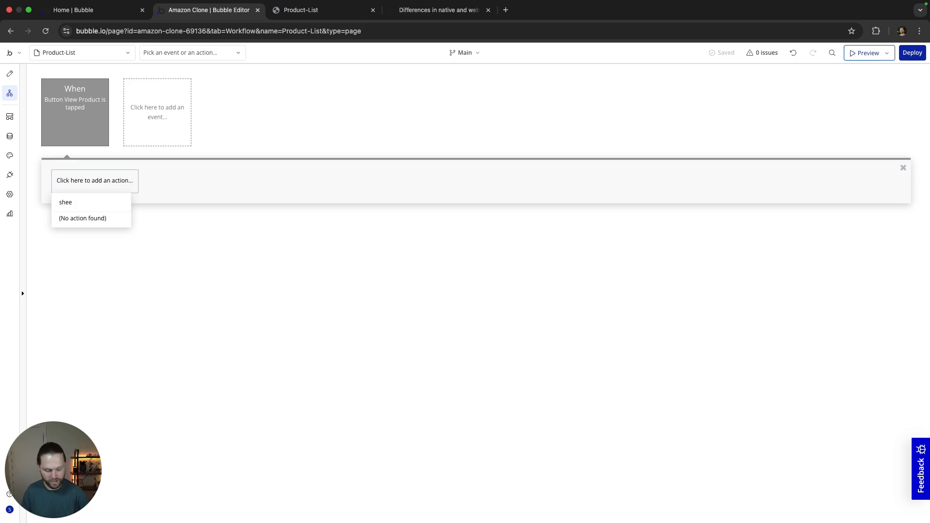
pyautogui.press('BackSpace')
pyautogui.press('BackSpace')
pyautogui.press('BackSpace')
pyautogui.press('BackSpace')
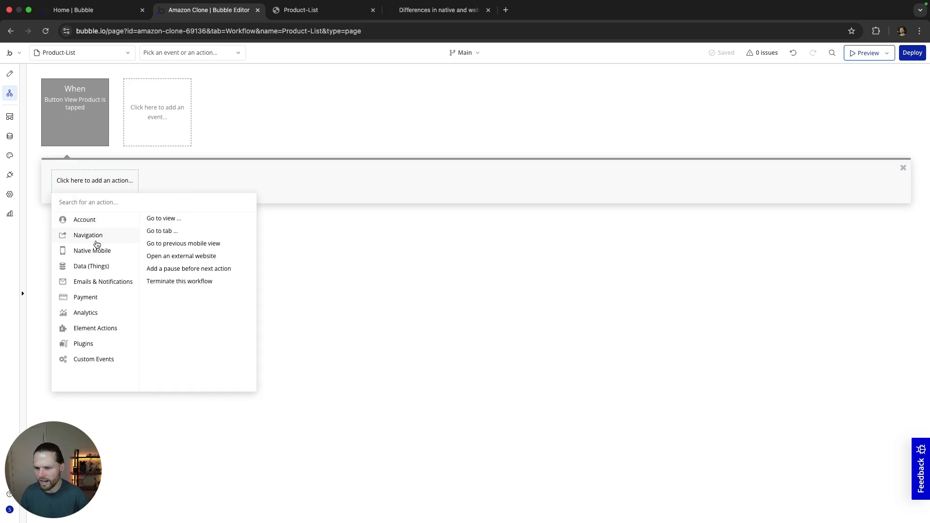
pyautogui.moveTo(97, 257)
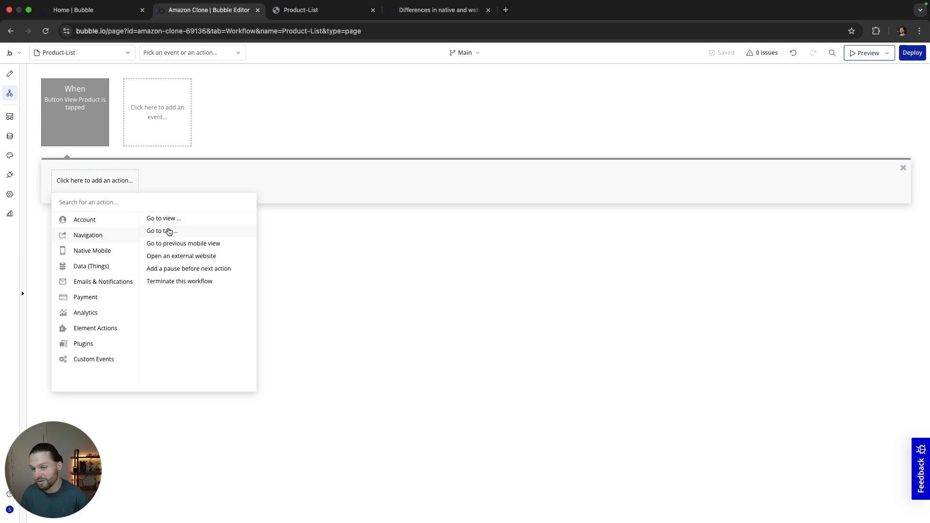
pyautogui.moveTo(101, 274)
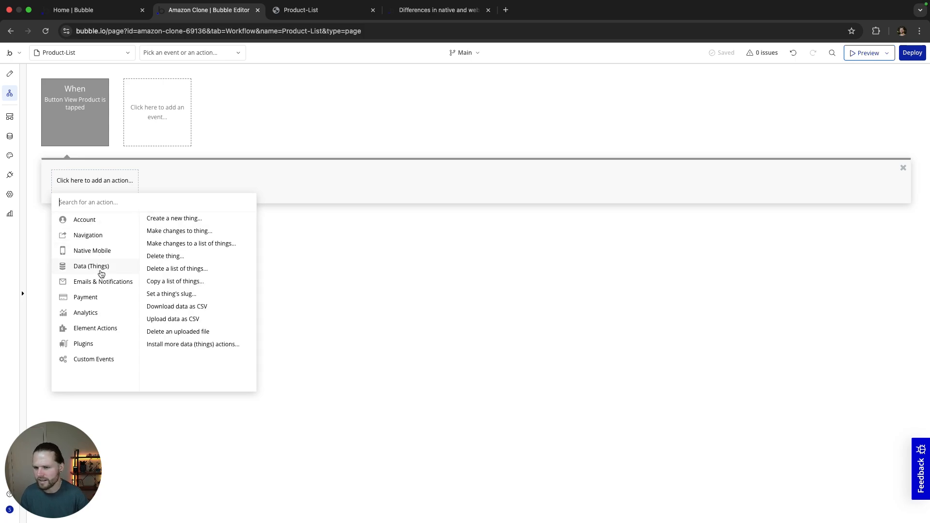
pyautogui.moveTo(93, 329)
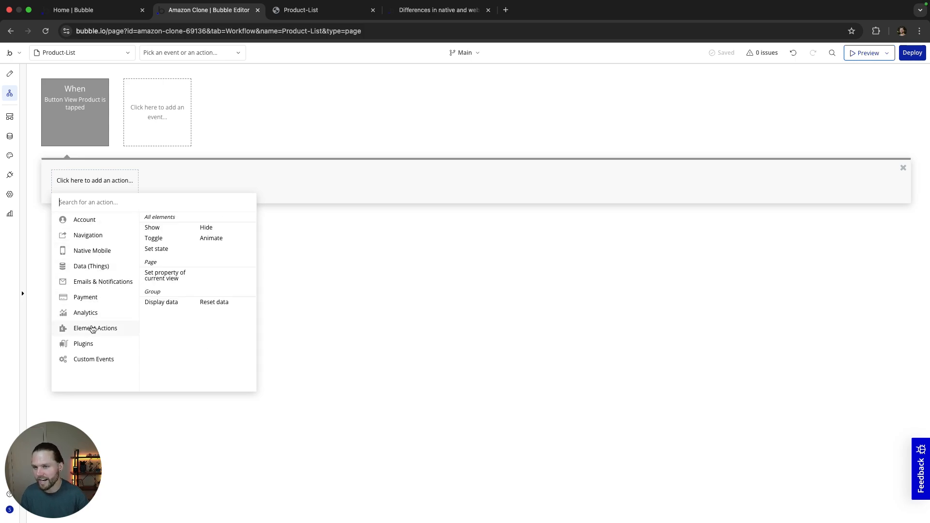
pyautogui.click(167, 231)
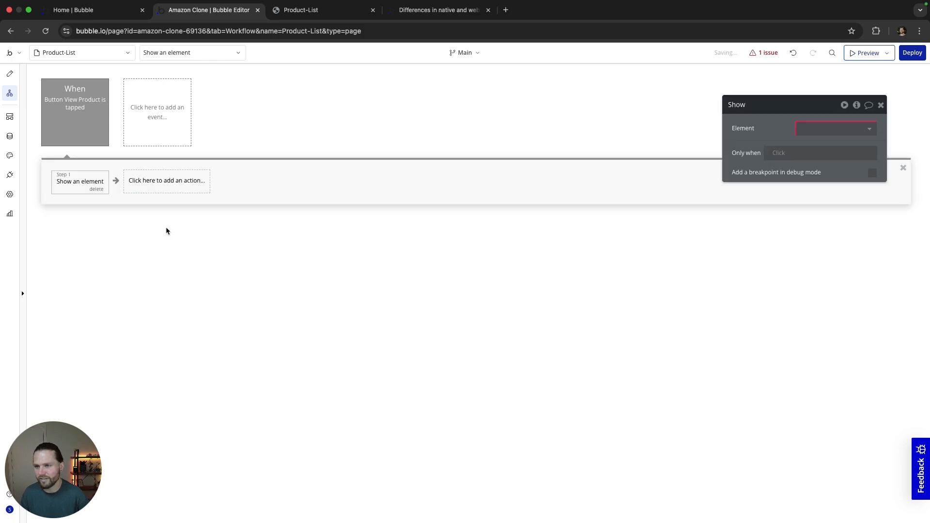
pyautogui.click(837, 128)
pyautogui.scroll(-2, 831, 191)
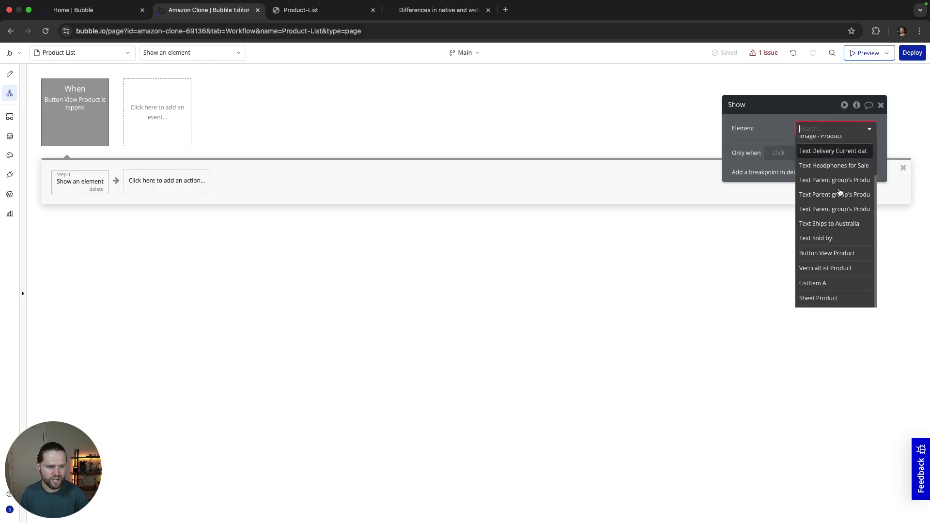
pyautogui.click(805, 297)
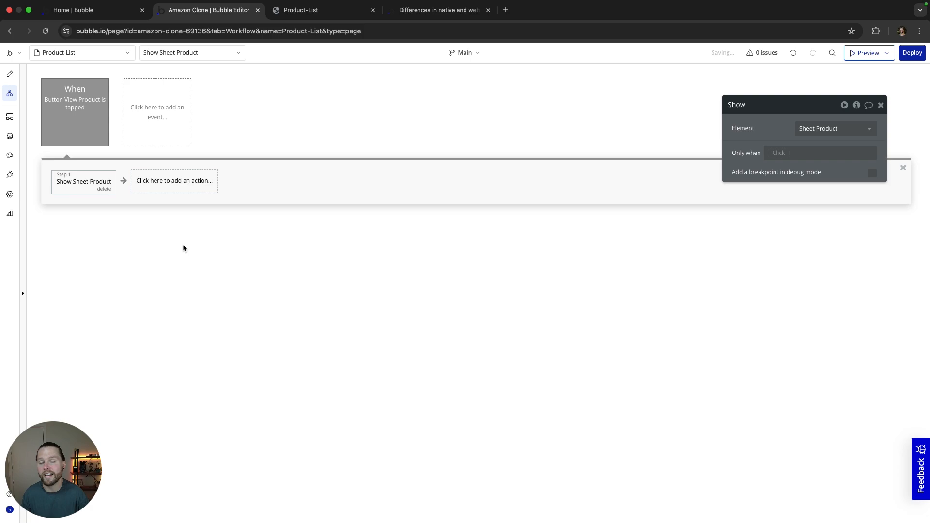
# Switch to the mobile preview, reload it, and test opening and swiping closed the sheet from the first product in Products.
pyautogui.click(305, 10)
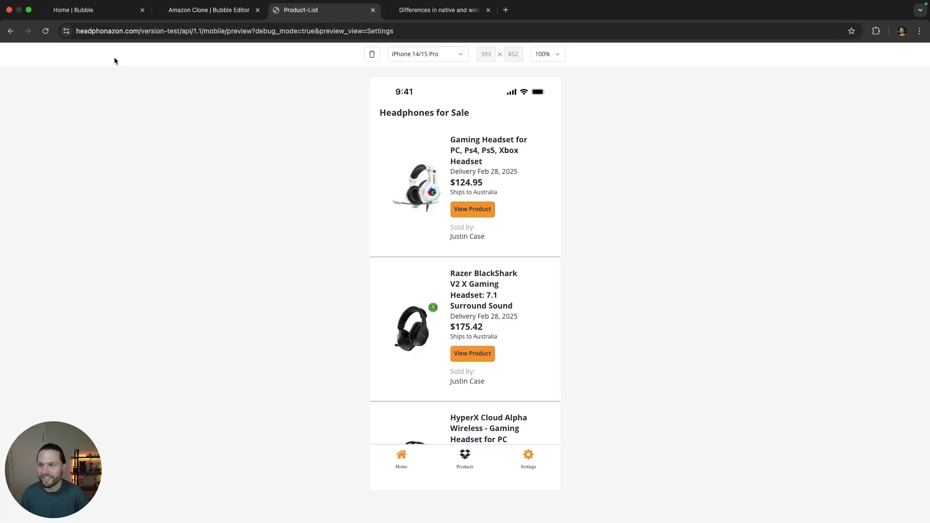
pyautogui.press('super+r')
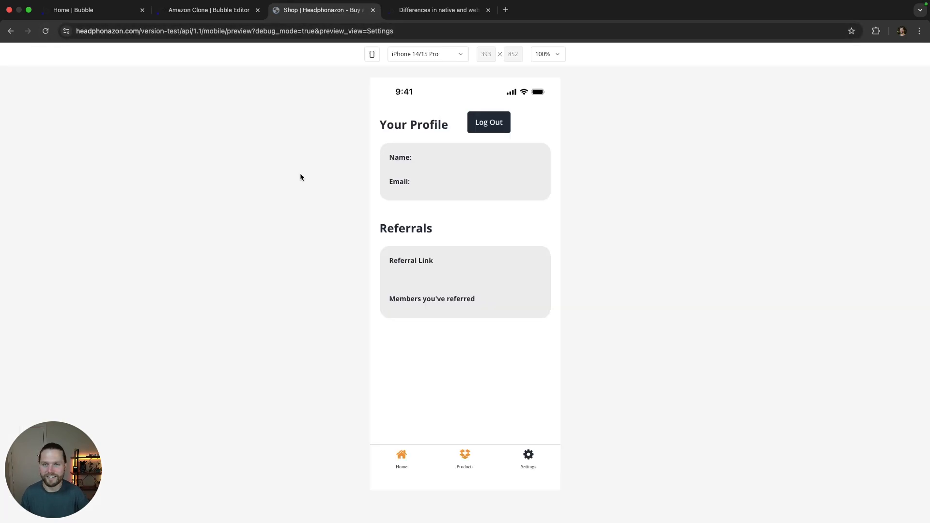
pyautogui.click(464, 454)
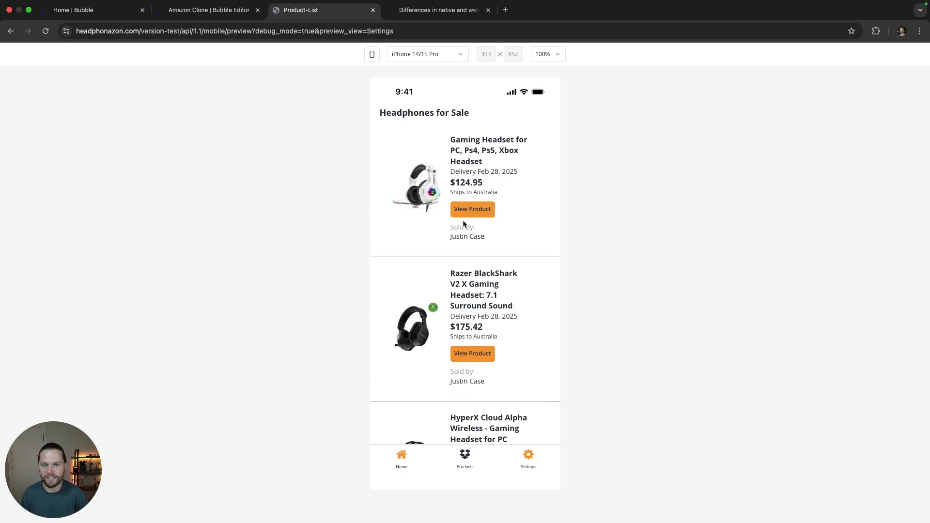
pyautogui.click(474, 212)
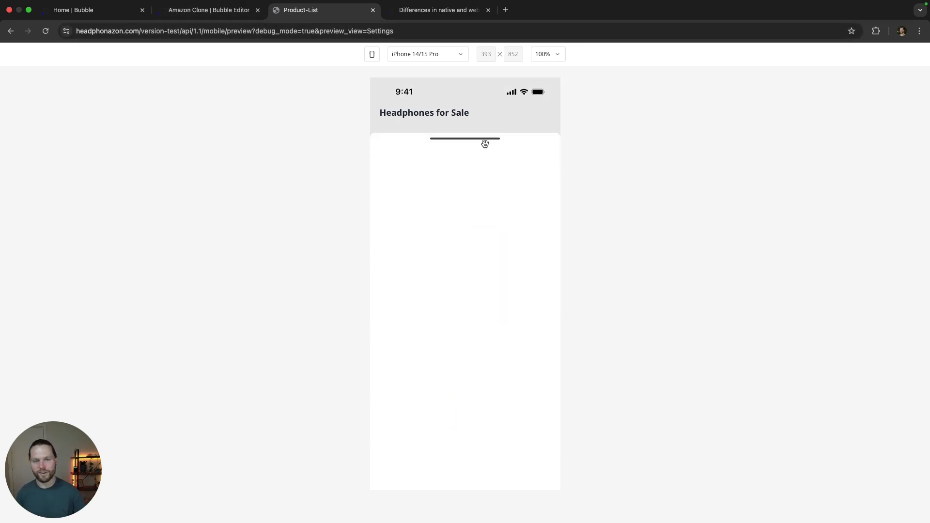
pyautogui.moveTo(484, 140); pyautogui.dragTo(487, 485)
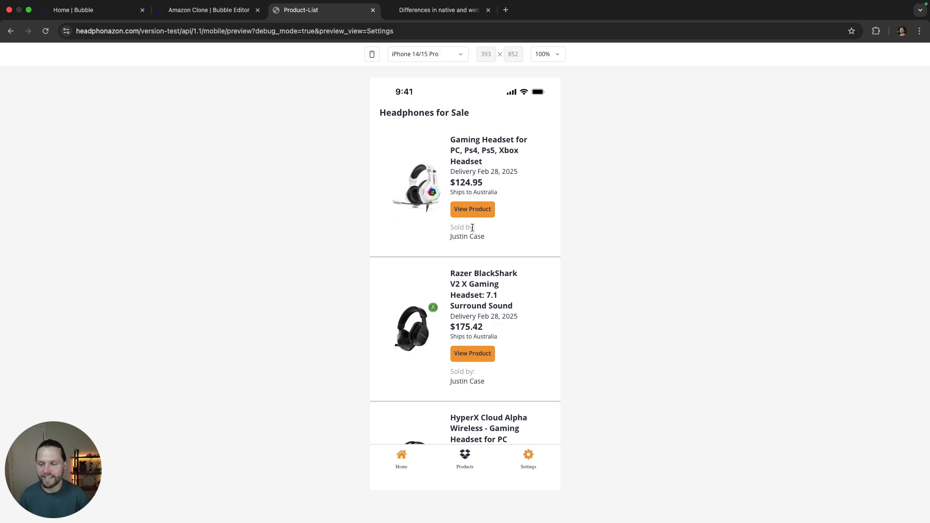
# Return to the Bubble editor and set Sheet Product's data source to Sheet Product's Product.
pyautogui.click(220, 11)
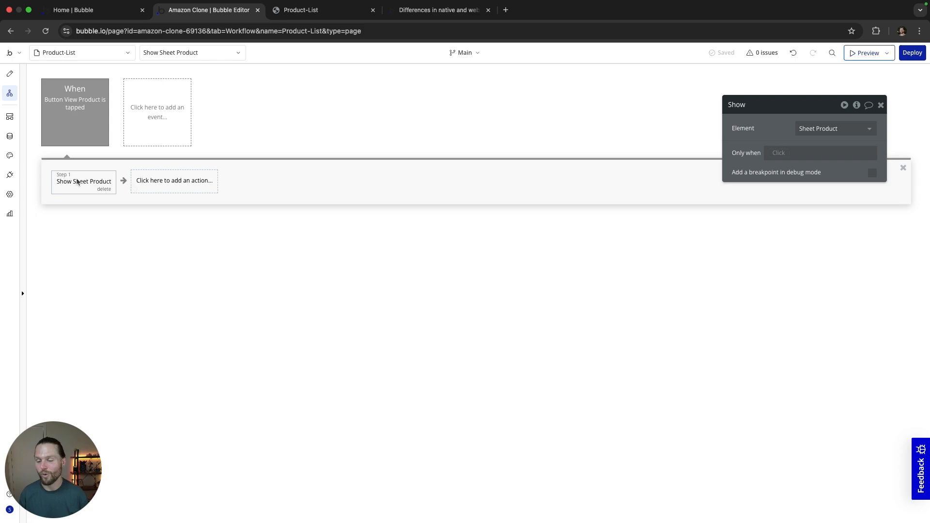
pyautogui.click(9, 74)
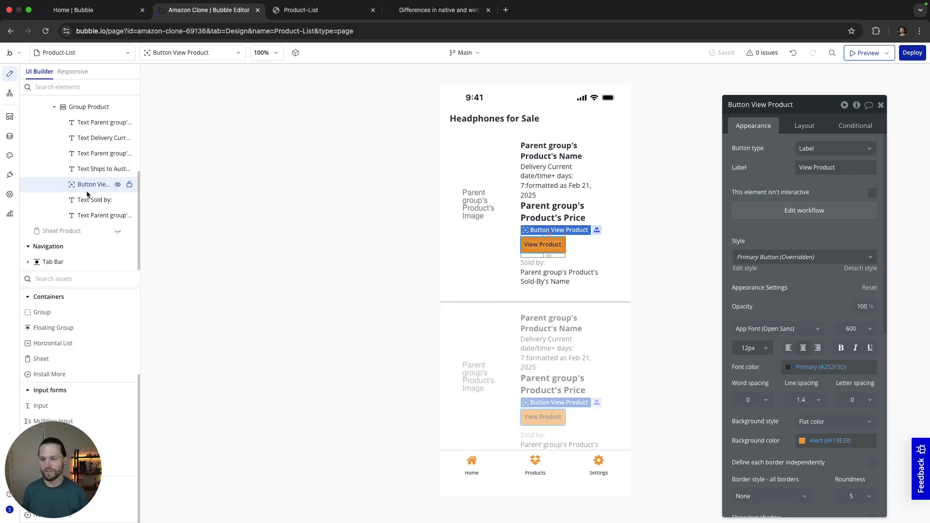
pyautogui.click(111, 232)
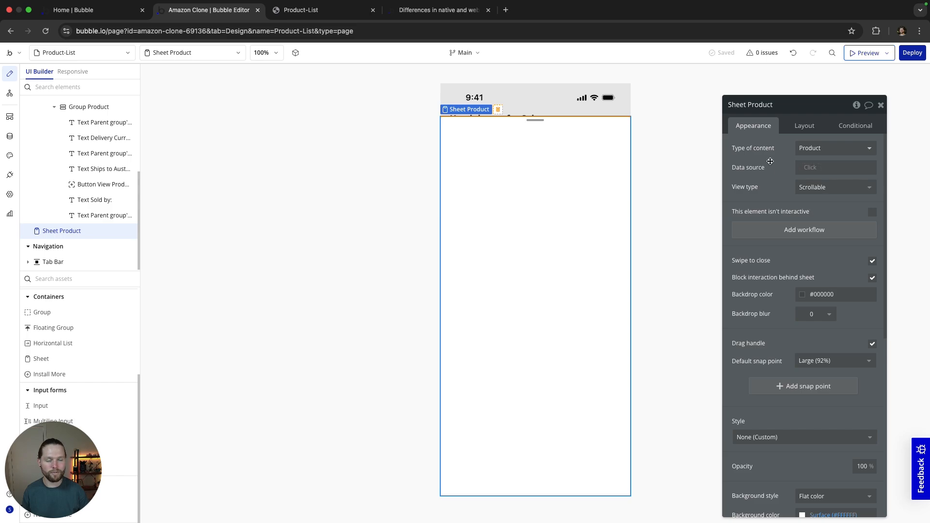
pyautogui.click(815, 175)
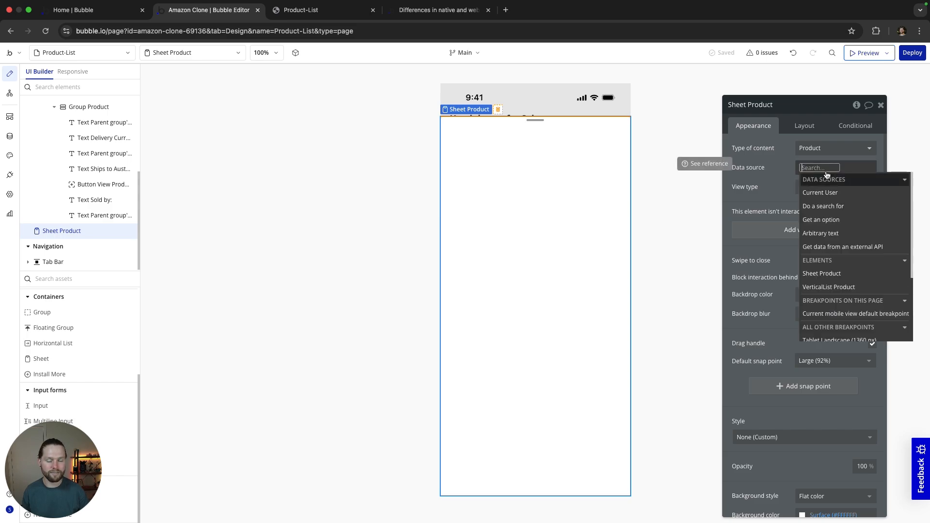
pyautogui.click(833, 274)
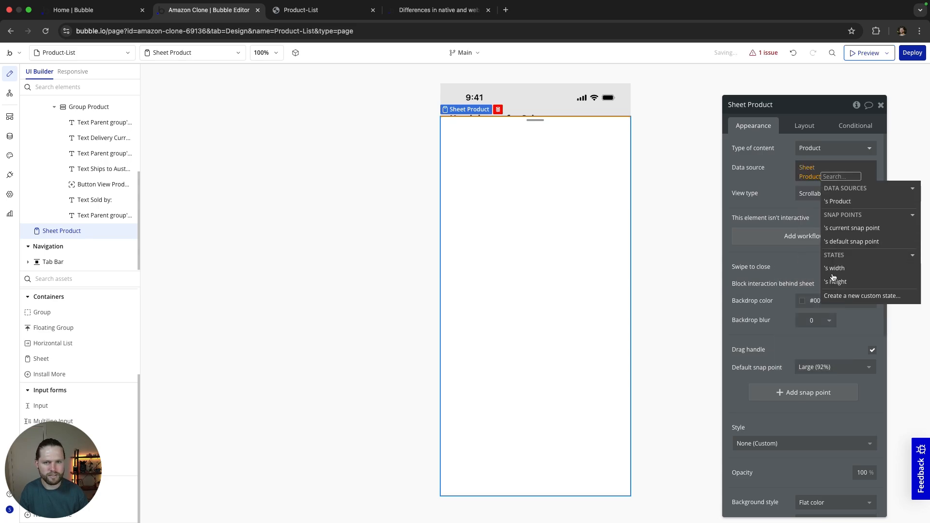
pyautogui.click(857, 205)
pyautogui.click(776, 198)
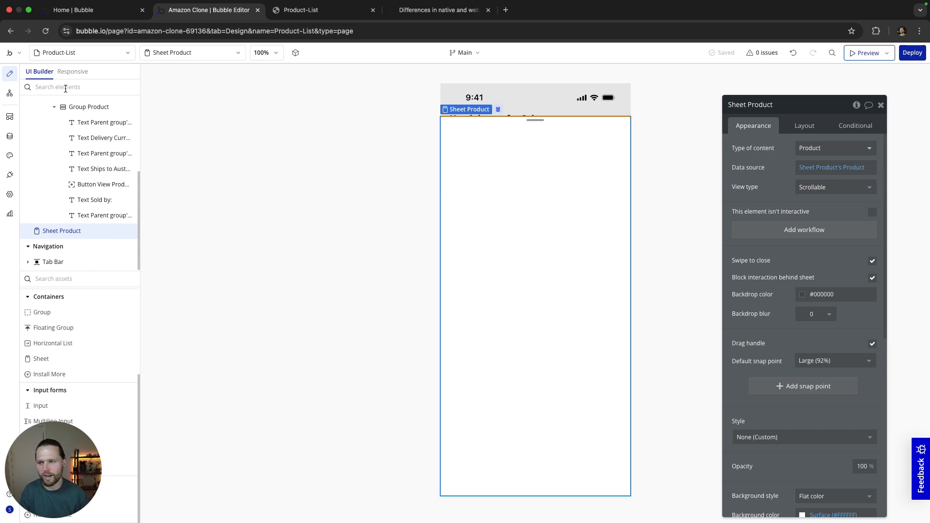
# Add a Display data action to the View Product button's workflow that shows Current item's Product in Sheet Product.
pyautogui.click(9, 94)
pyautogui.click(146, 183)
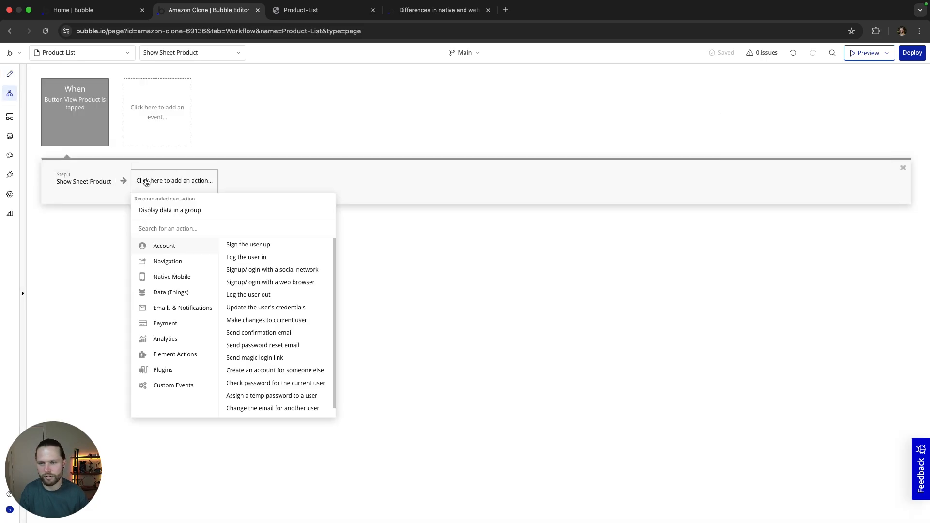
pyautogui.click(185, 211)
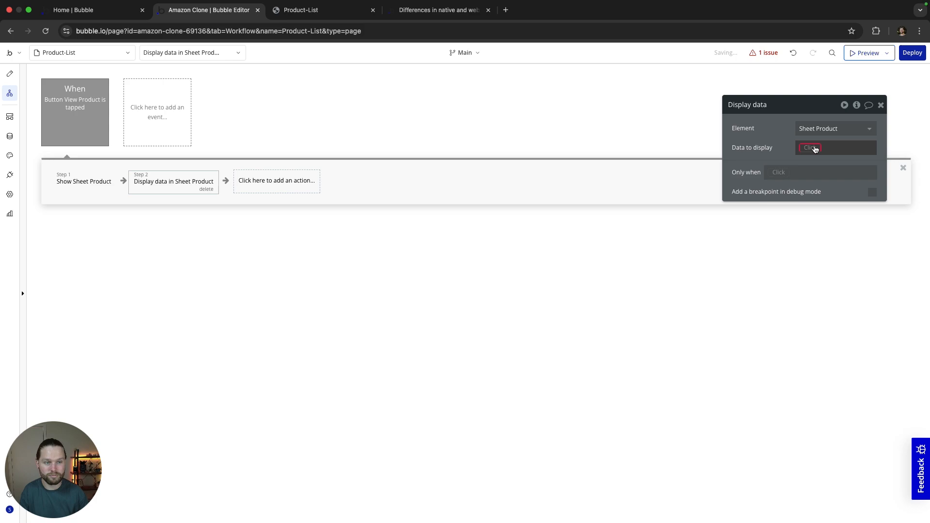
pyautogui.click(815, 147)
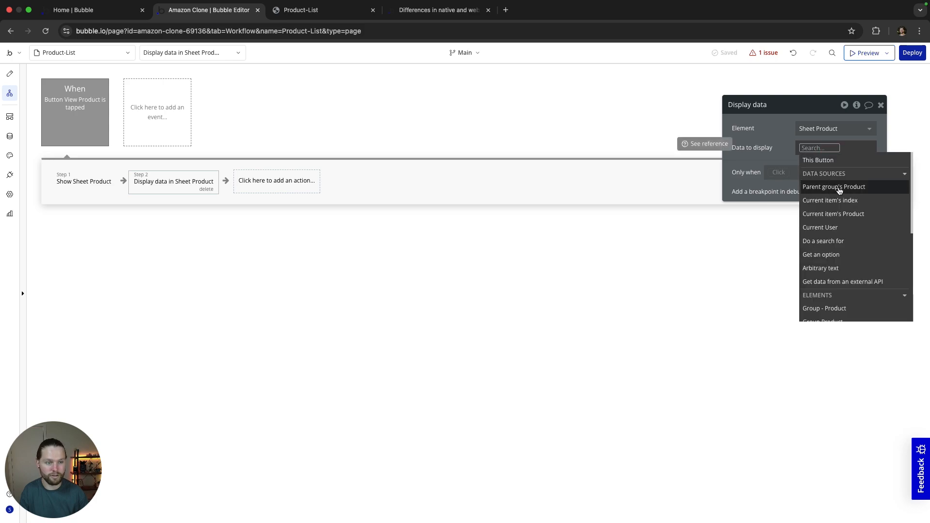
pyautogui.click(843, 216)
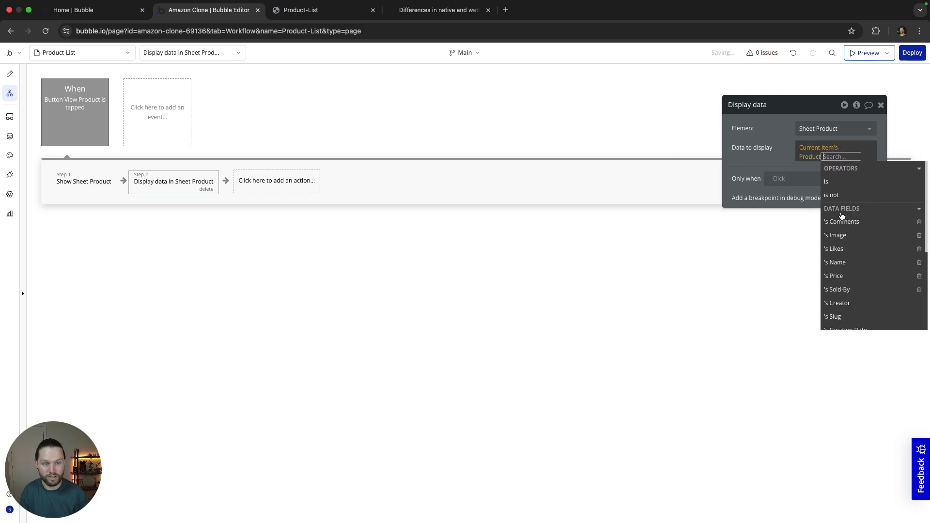
pyautogui.click(778, 160)
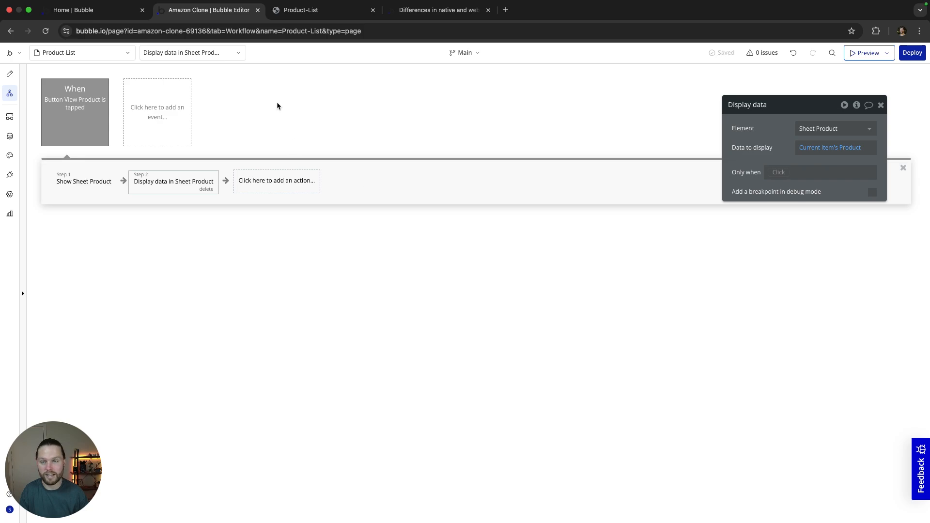
pyautogui.click(310, 10)
pyautogui.click(204, 10)
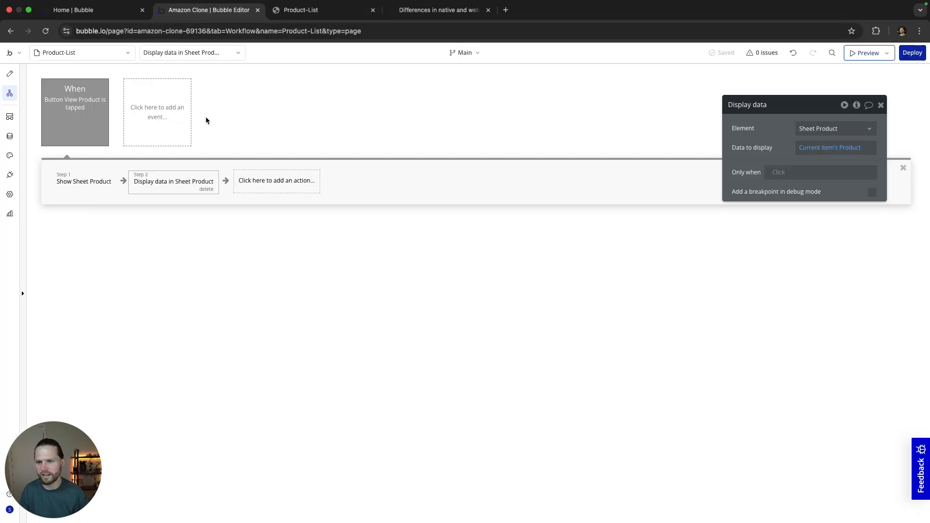
# Open the web product page and copy Group - Product from inside Group A.
pyautogui.click(10, 74)
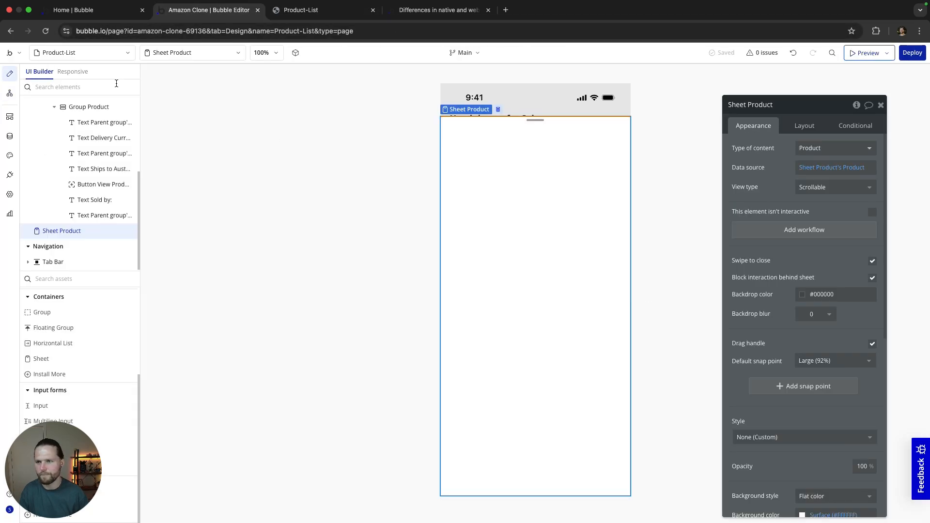
pyautogui.click(105, 53)
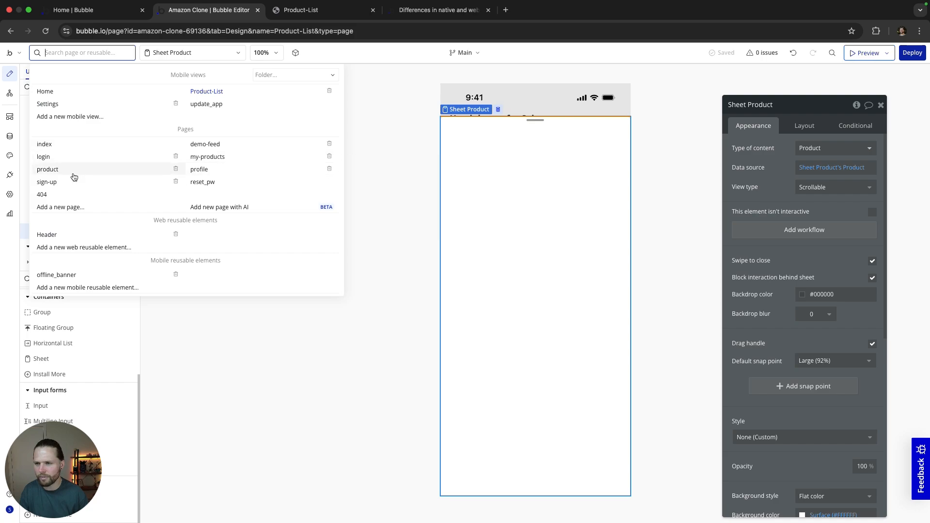
pyautogui.click(59, 169)
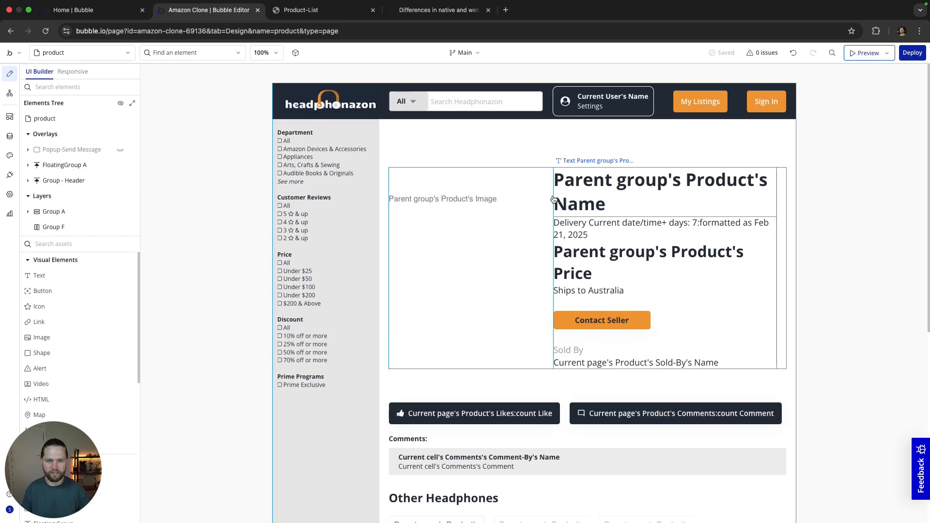
pyautogui.click(835, 378)
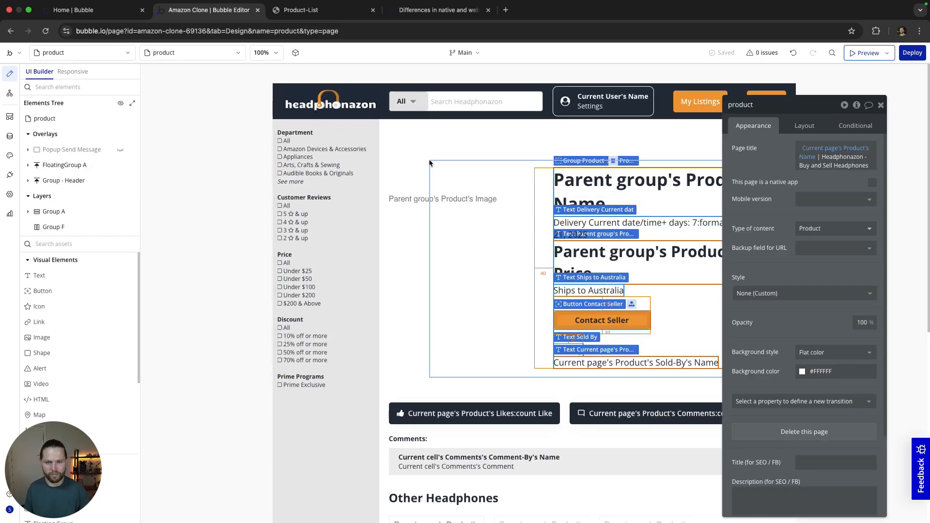
pyautogui.moveTo(381, 171); pyautogui.dragTo(387, 162)
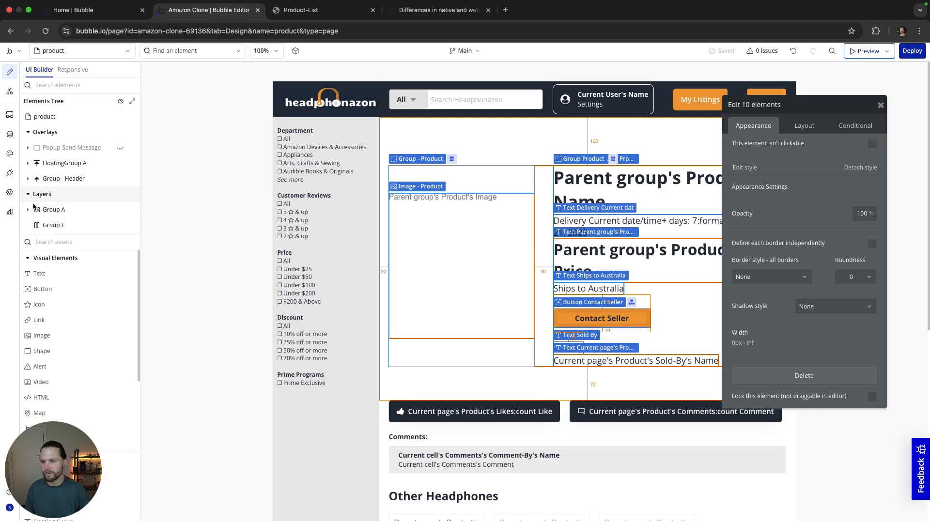
pyautogui.click(57, 212)
pyautogui.scroll(-1, 65, 212)
pyautogui.click(64, 211)
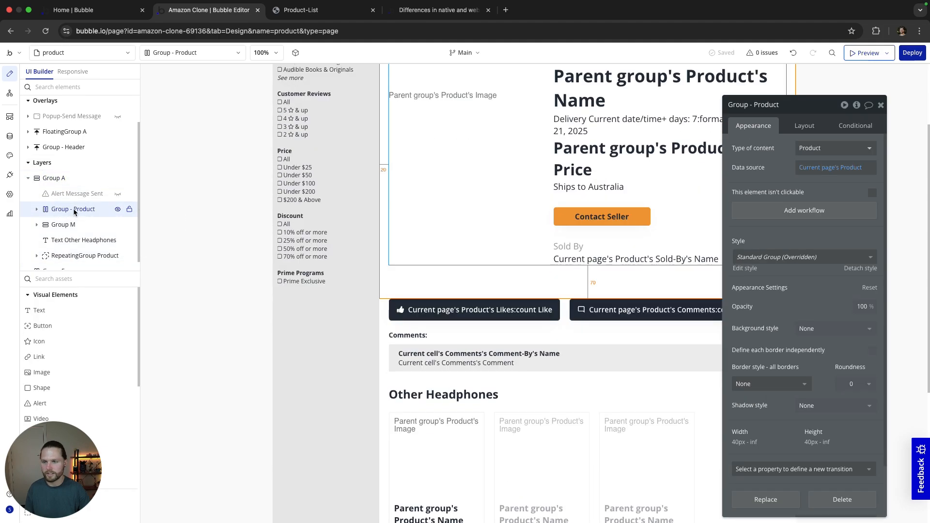
pyautogui.rightClick(75, 211)
pyautogui.click(181, 326)
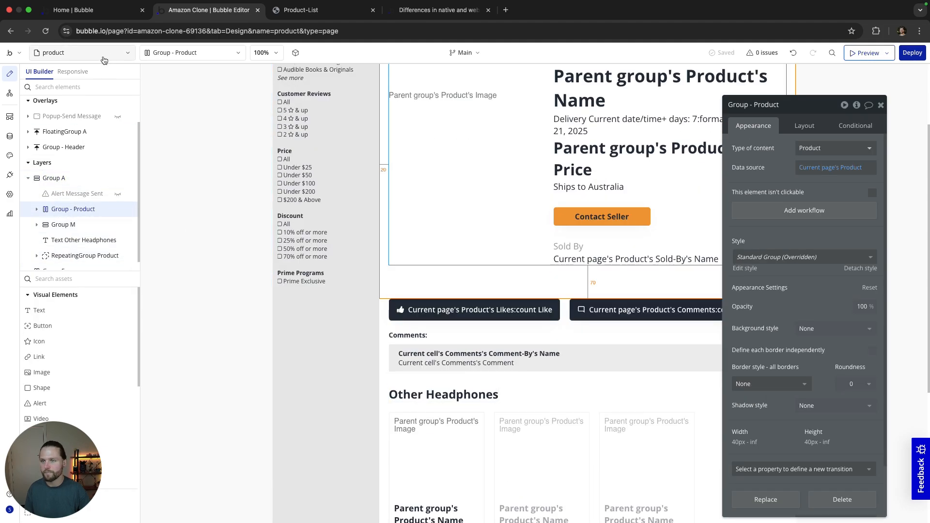
# Return to the Product-List mobile view, reveal Sheet Product, and paste the copied group with its workflows into it.
pyautogui.click(80, 52)
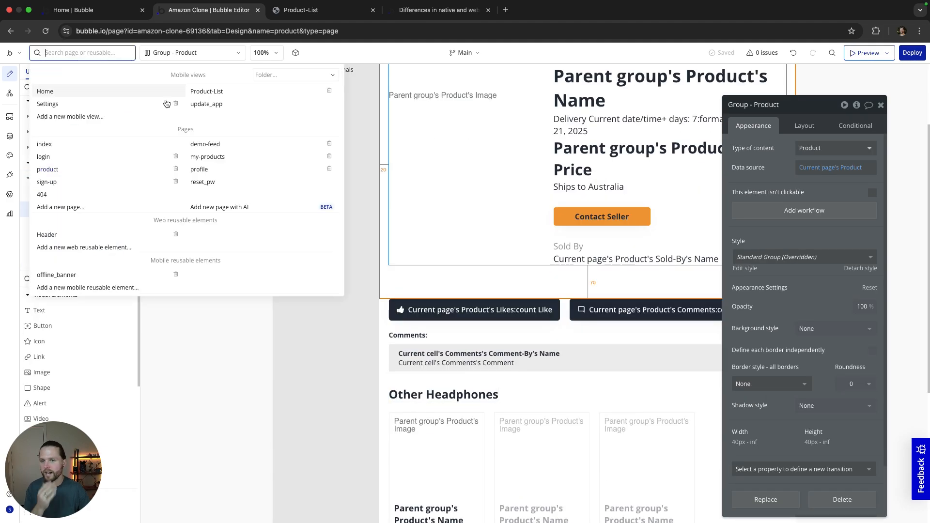
pyautogui.click(226, 90)
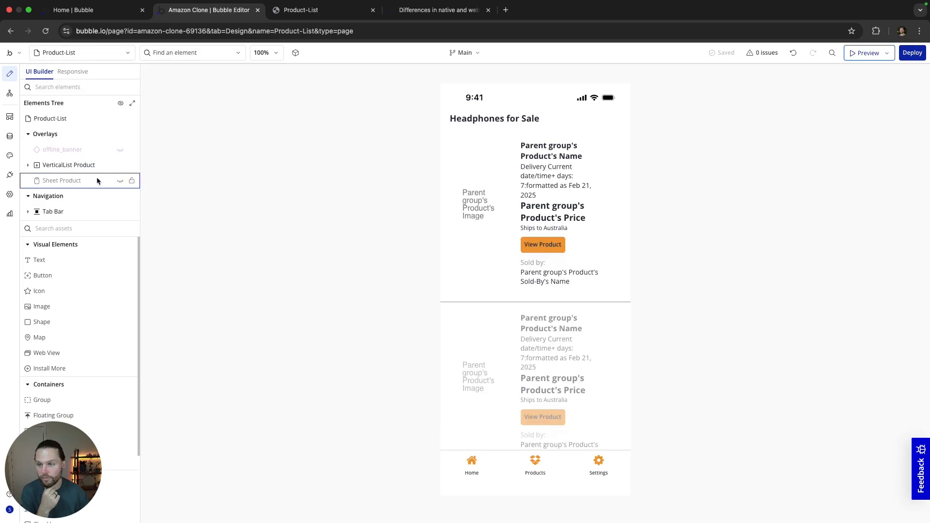
pyautogui.click(120, 182)
pyautogui.rightClick(532, 280)
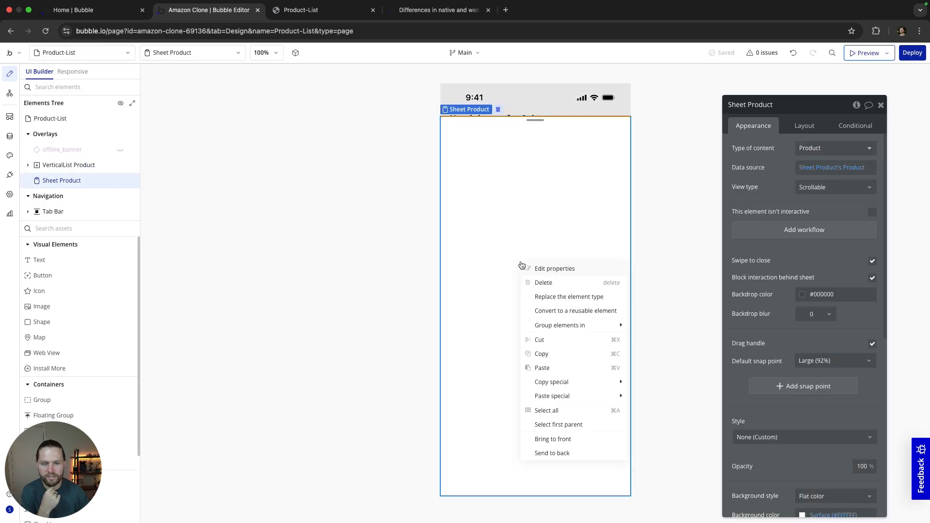
pyautogui.moveTo(571, 330)
pyautogui.moveTo(589, 399)
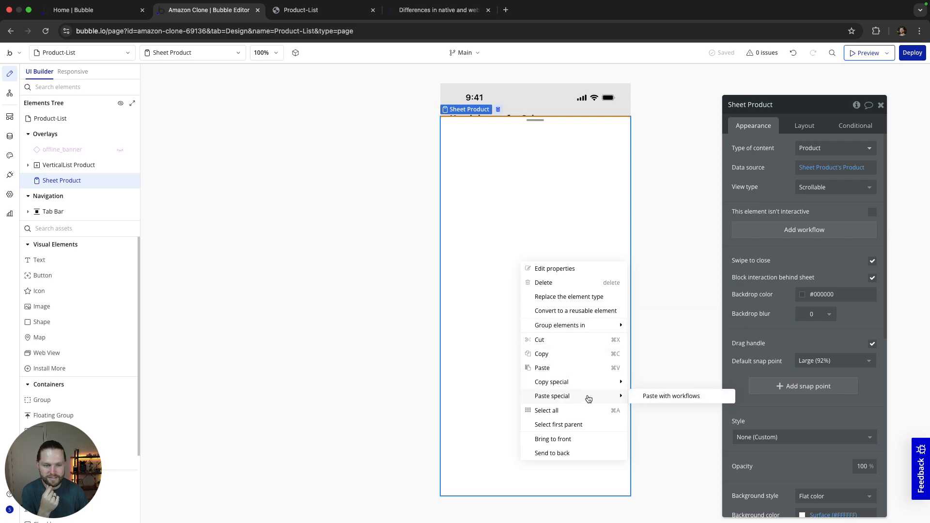
pyautogui.click(671, 396)
pyautogui.click(706, 322)
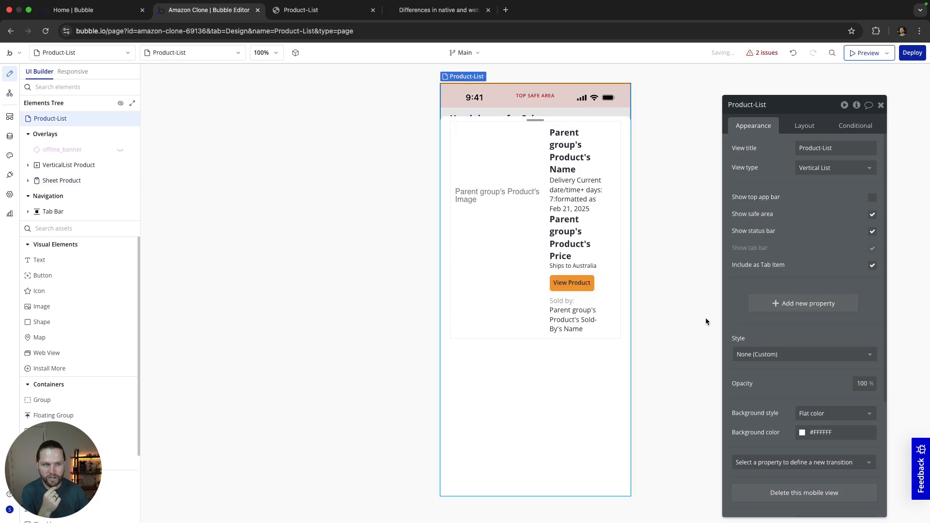
# Follow the reported data source issues and reselect Parent group's Product as the data source of the sheet's Group Product.
pyautogui.click(765, 53)
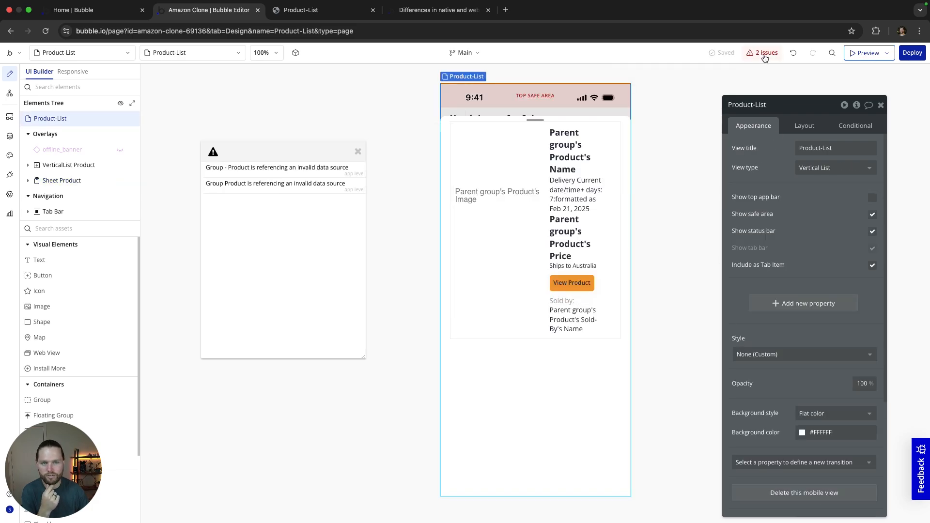
pyautogui.click(248, 165)
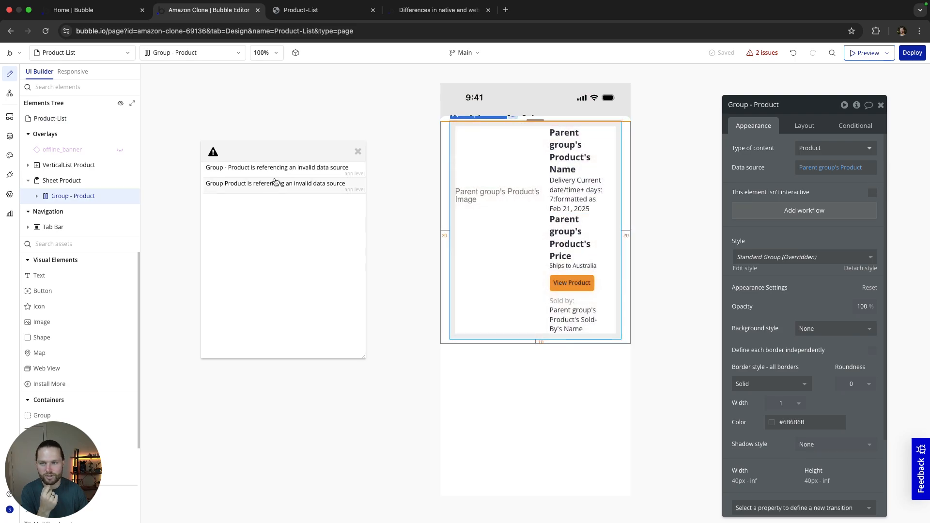
pyautogui.click(274, 183)
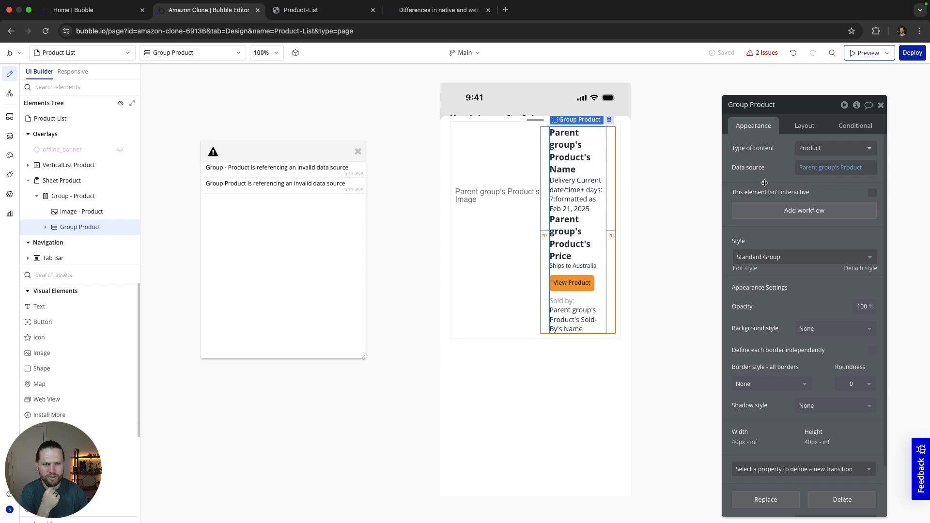
pyautogui.click(846, 169)
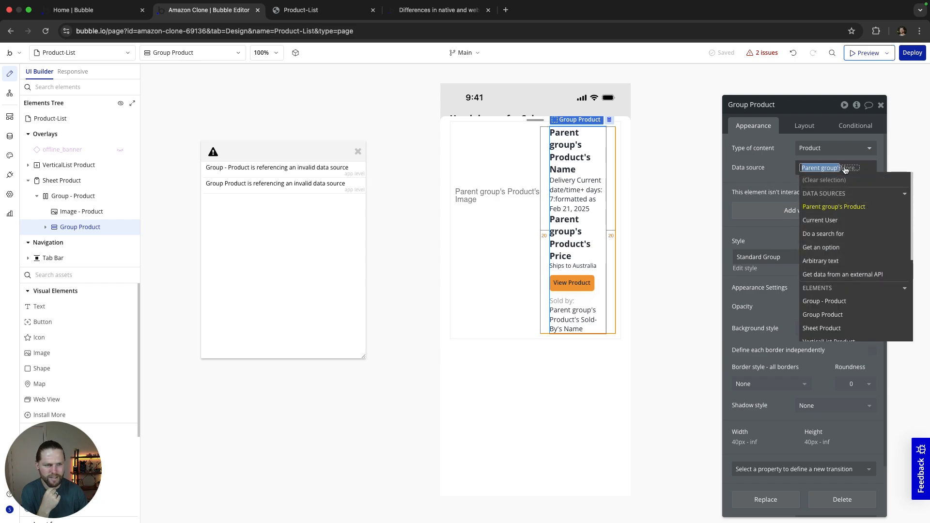
pyautogui.click(853, 207)
# Check the data source options of the sheet's Group - Product and inspect its nested Group Product and Image - Product.
pyautogui.click(104, 196)
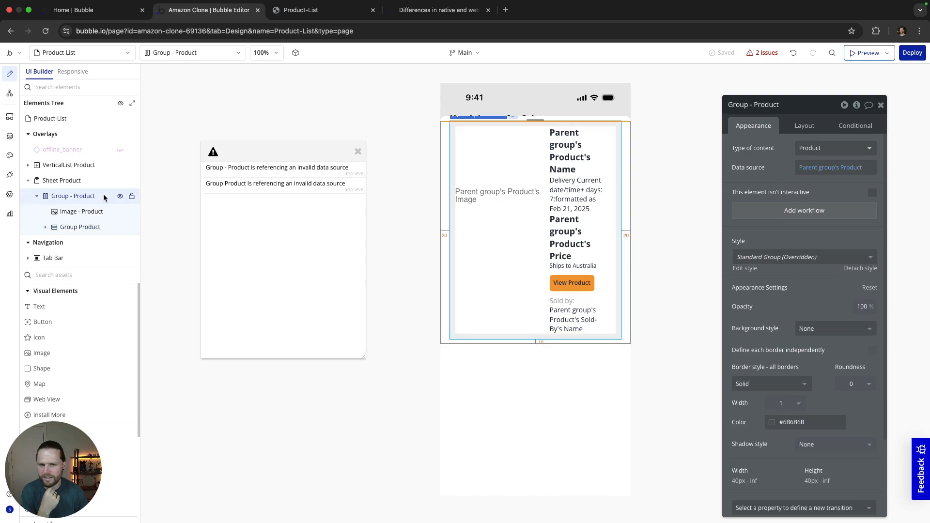
pyautogui.click(831, 172)
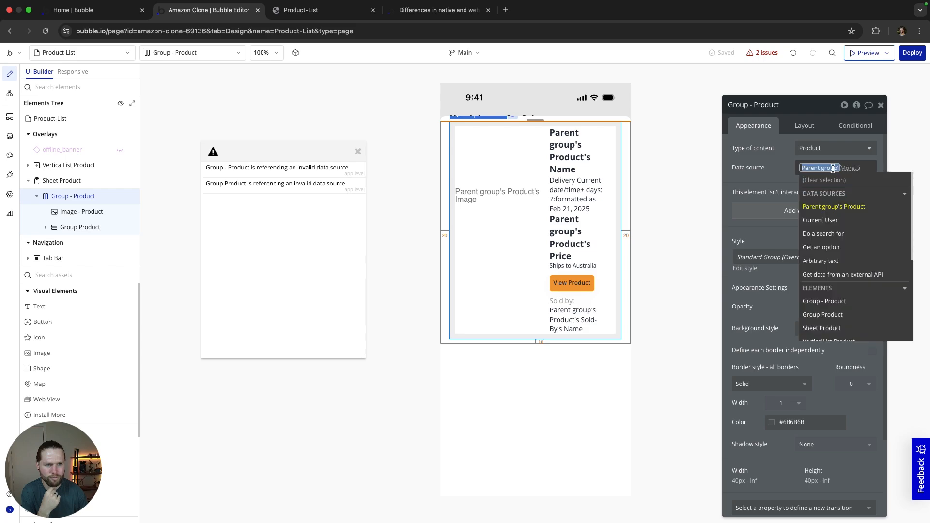
pyautogui.click(83, 182)
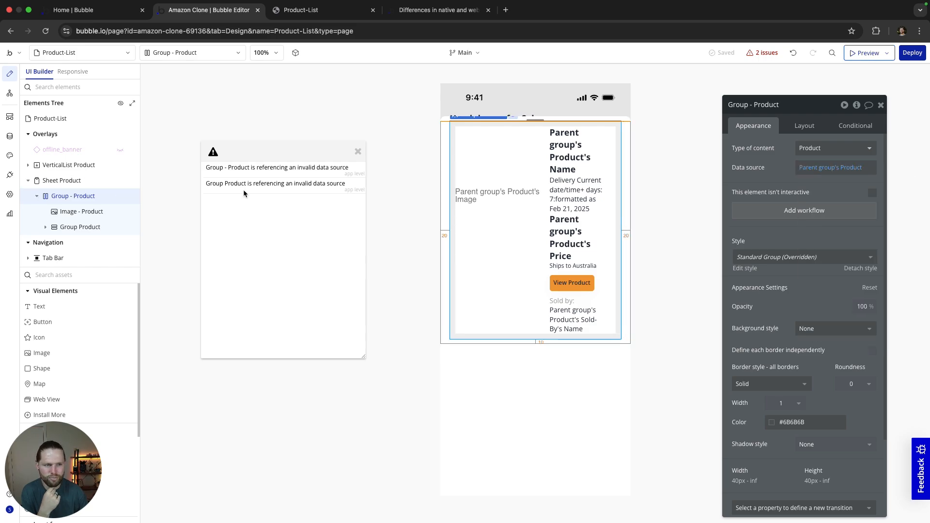
pyautogui.click(823, 169)
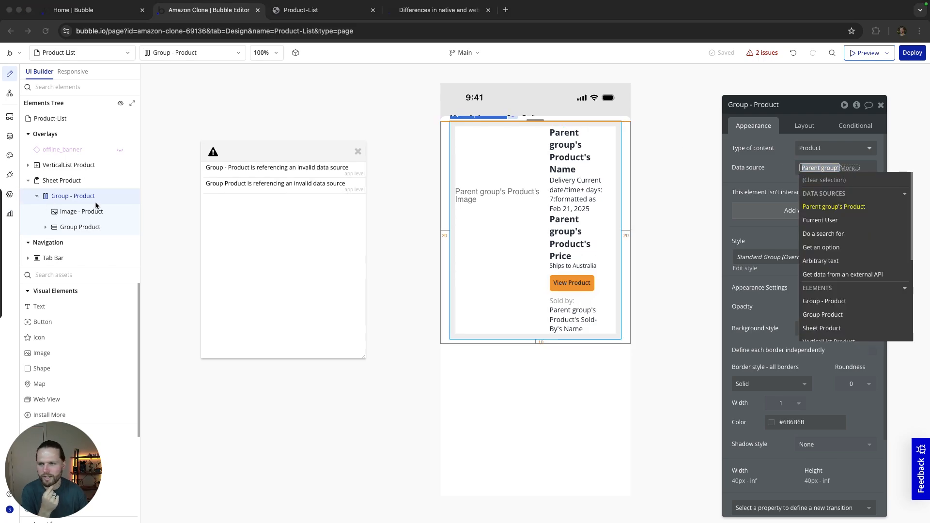
pyautogui.click(96, 222)
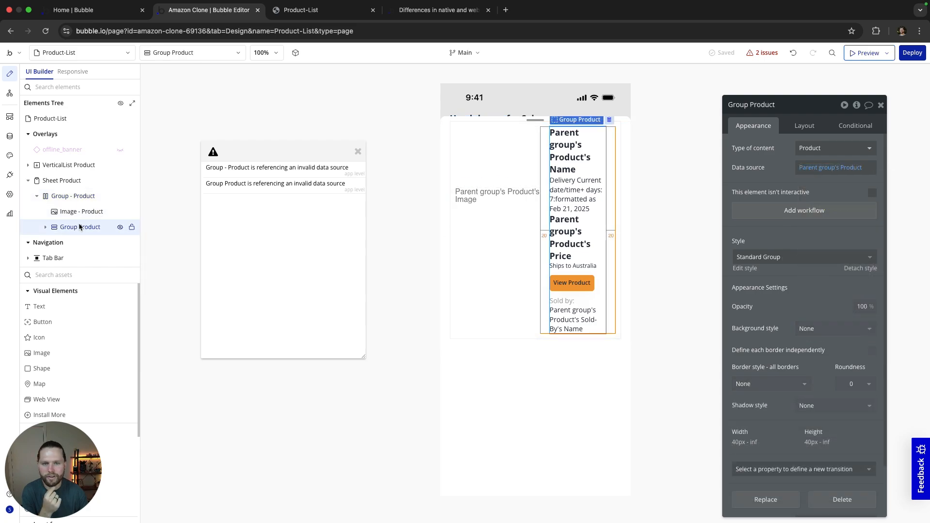
pyautogui.moveTo(88, 216)
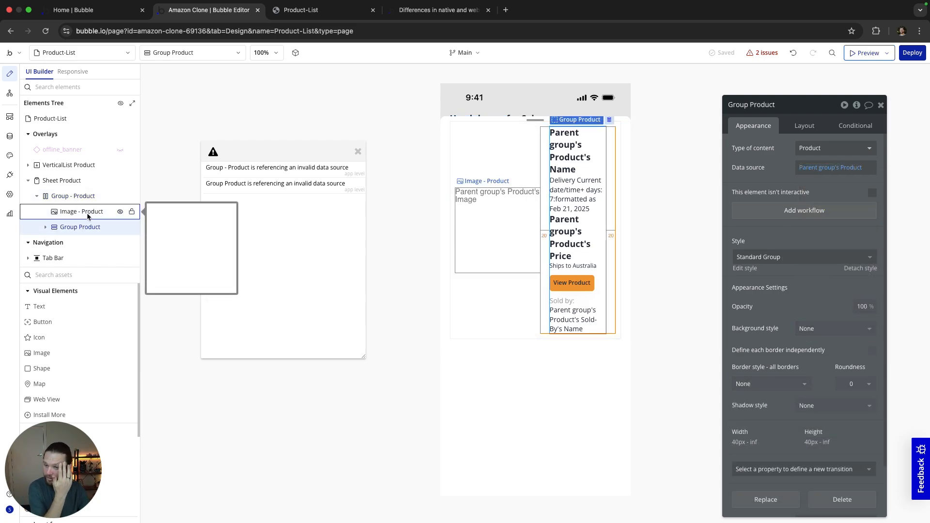
pyautogui.click(87, 214)
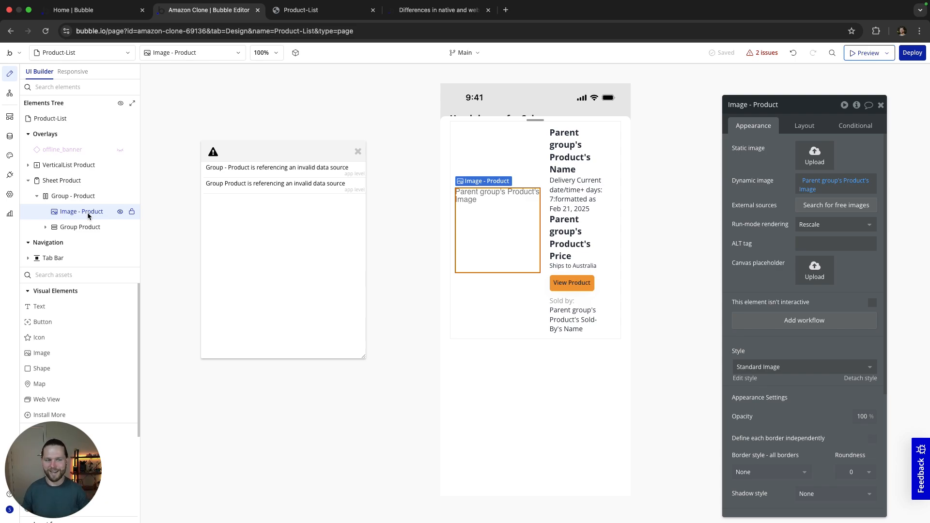
pyautogui.click(386, 228)
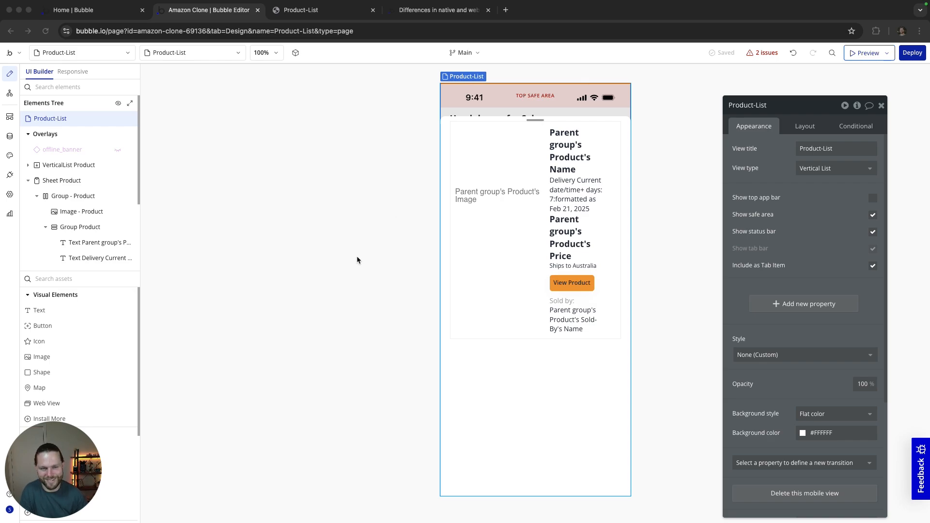
# Open the Settings mobile view and add a text element reading "Profile Picture" below the email in Group - Profile Details.
pyautogui.click(121, 51)
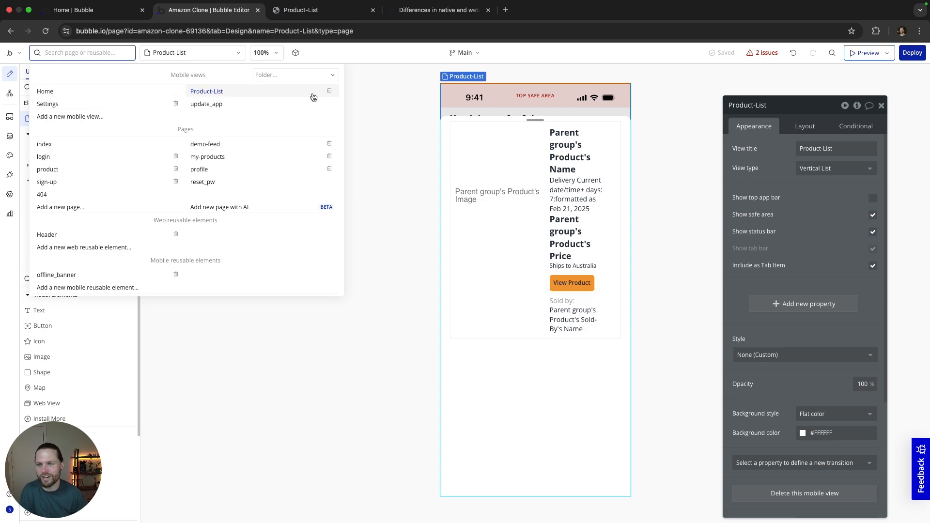
pyautogui.click(73, 104)
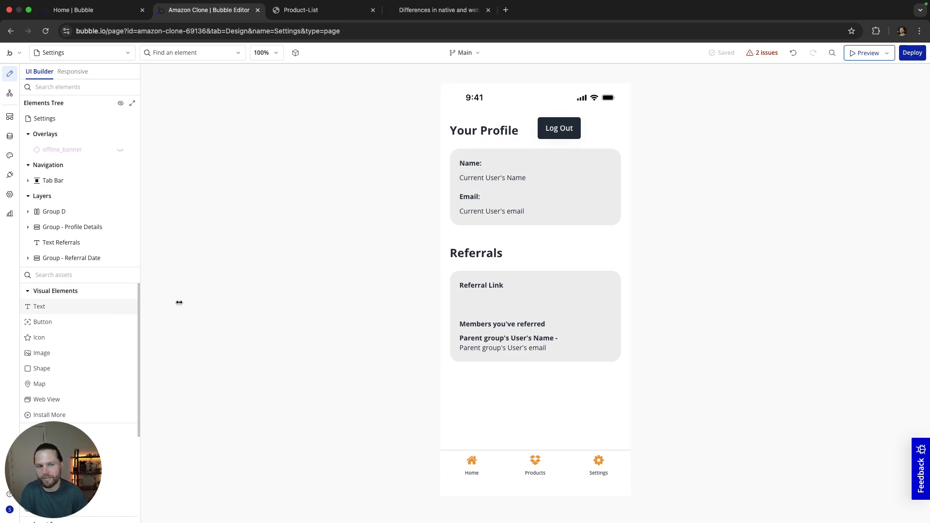
pyautogui.moveTo(38, 306); pyautogui.dragTo(516, 226)
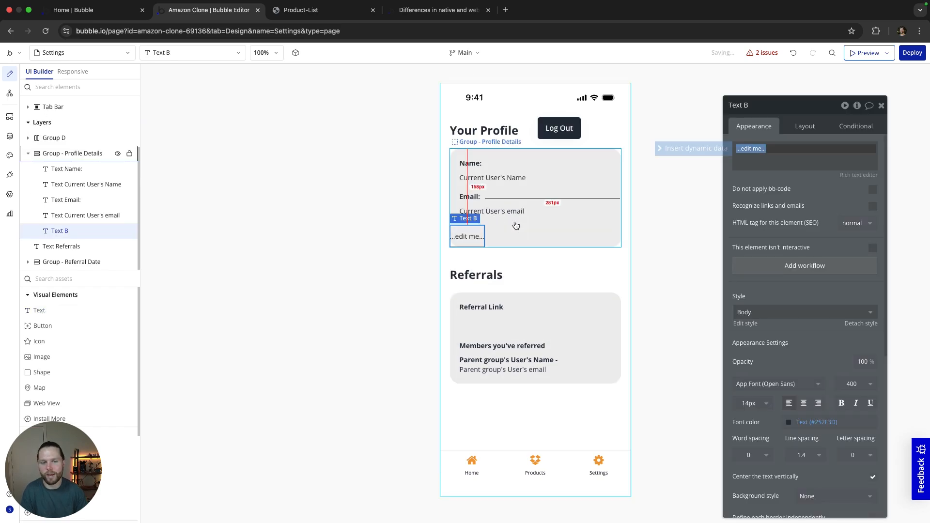
pyautogui.write('Profile Picture')
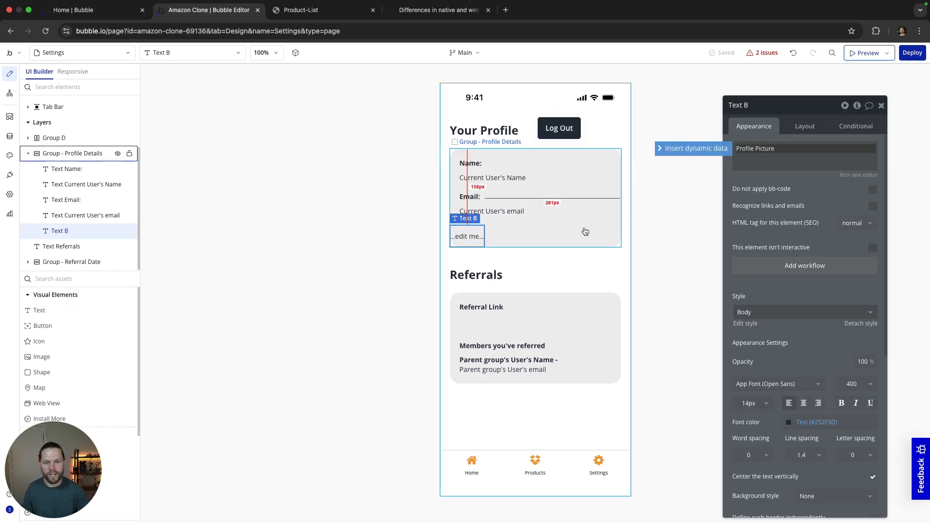
pyautogui.click(358, 252)
pyautogui.click(468, 239)
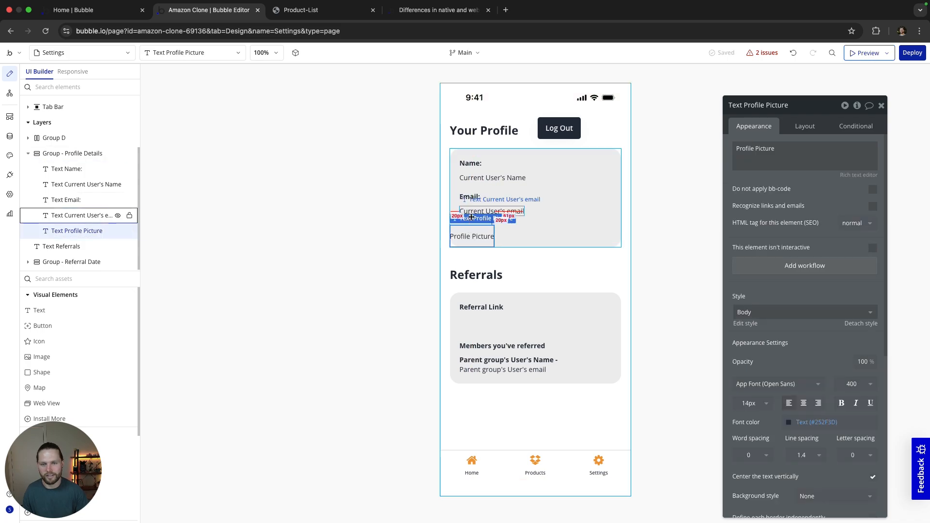
# Delete the Profile Picture text and place a copy of the bold Email: label below the current user's email in Group - Profile Details.
pyautogui.click(804, 126)
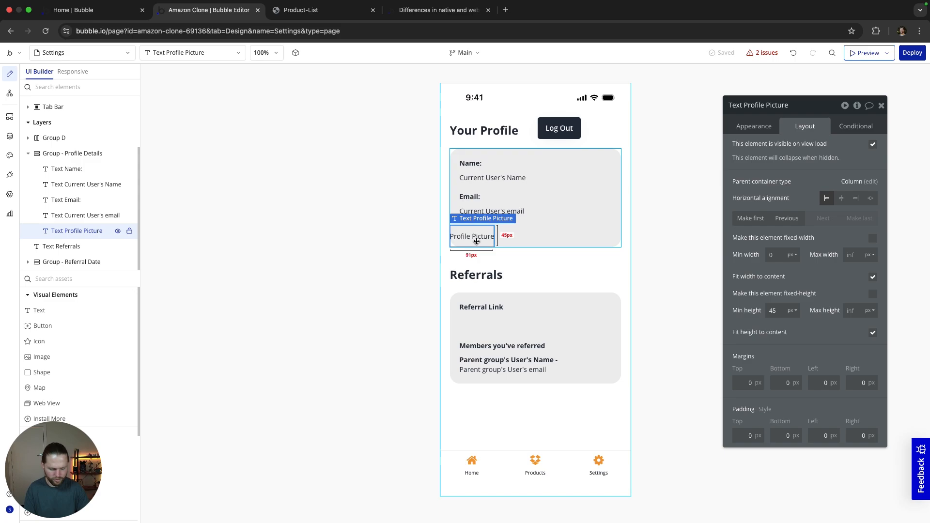
pyautogui.press('Delete')
pyautogui.click(477, 199)
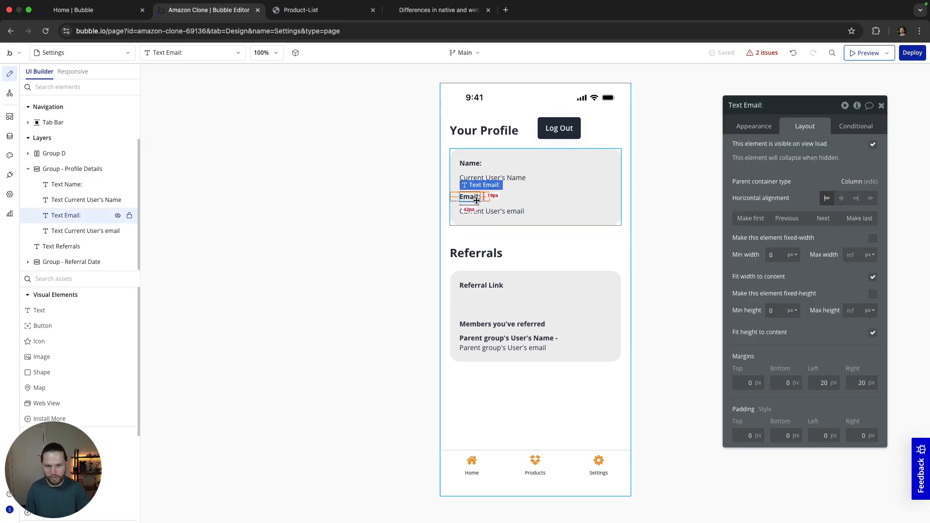
pyautogui.moveTo(477, 200); pyautogui.dragTo(469, 230)
# Change the copied label's text to "Profile Picture:".
pyautogui.click(754, 127)
pyautogui.tripleClick(780, 155)
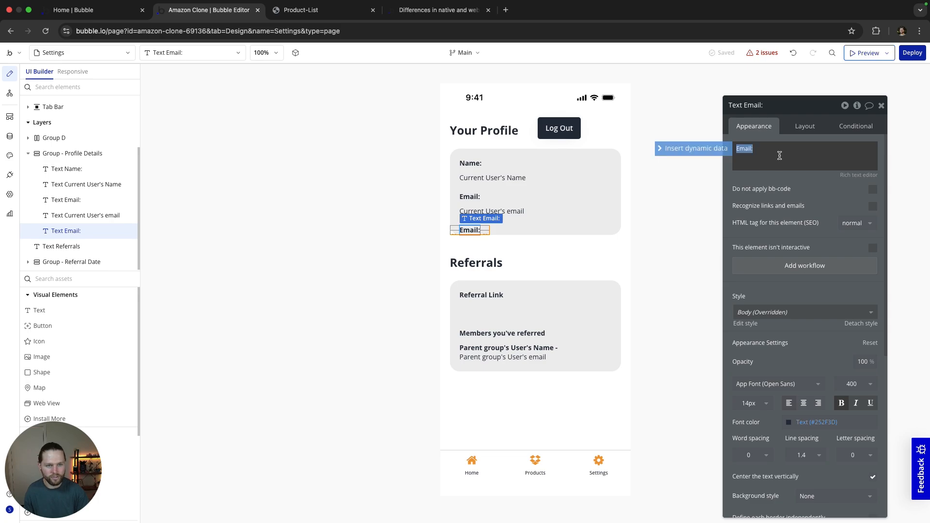
pyautogui.write('Profile Picture')
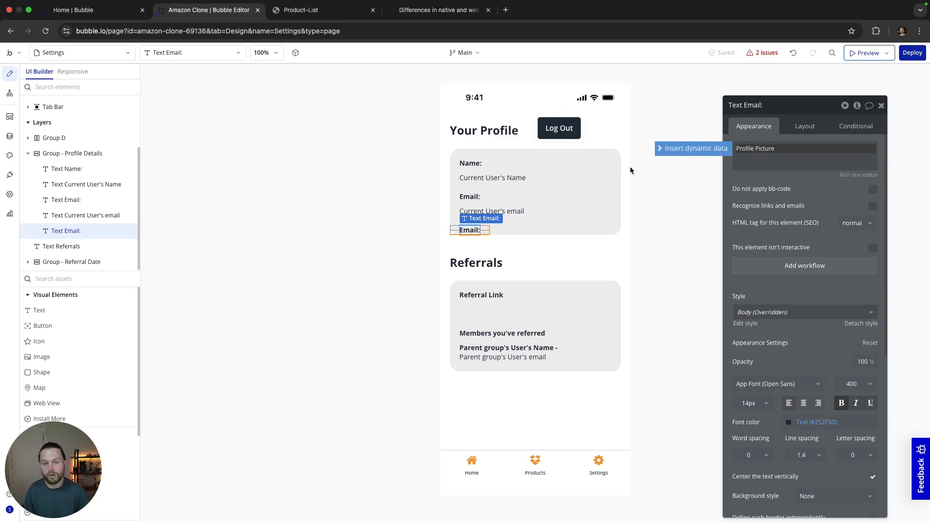
pyautogui.write(':')
pyautogui.click(354, 251)
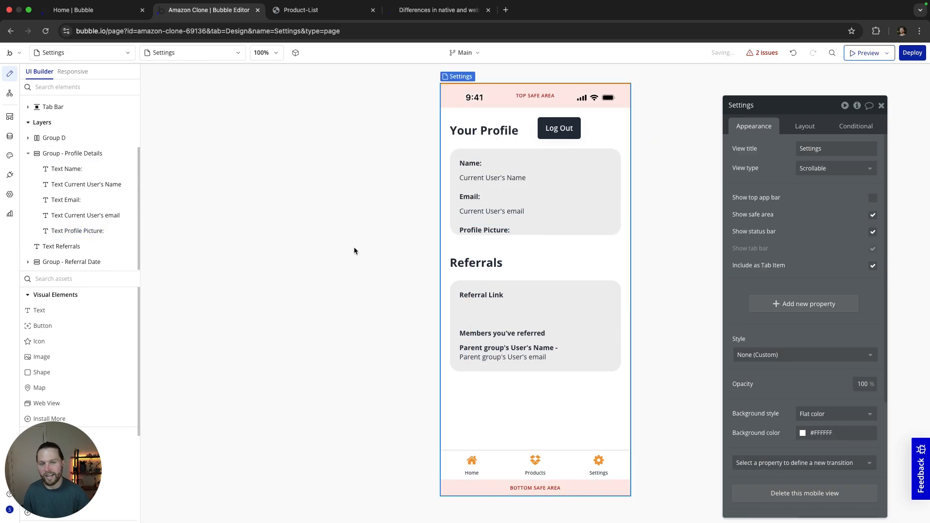
# Add a button below the Profile Picture: label in Group - Profile Details and label it "Add Image".
pyautogui.scroll(-5, 85, 354)
pyautogui.scroll(5, 83, 353)
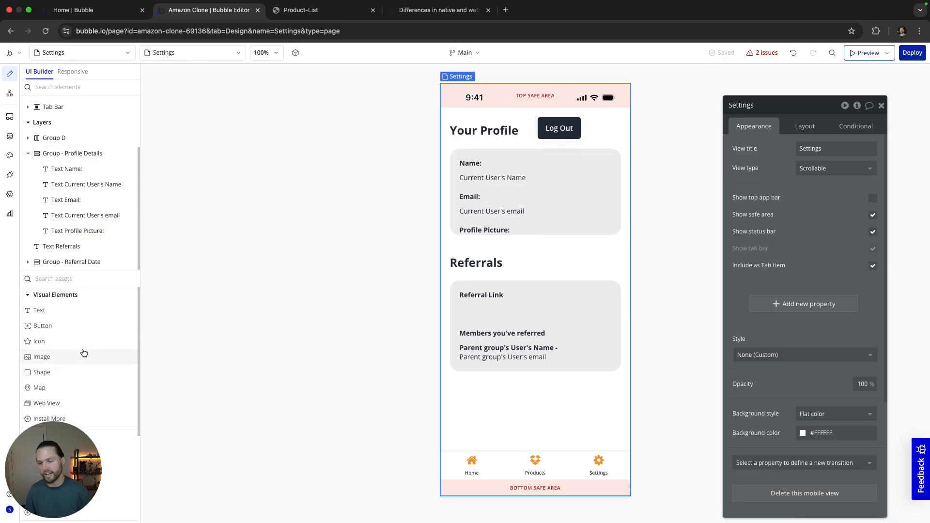
pyautogui.scroll(-1, 97, 347)
pyautogui.scroll(1, 97, 347)
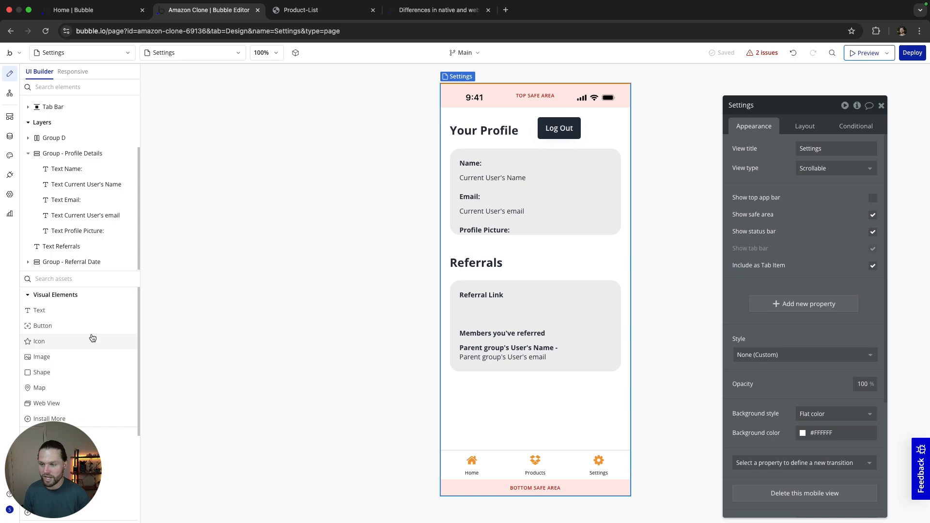
pyautogui.moveTo(60, 329); pyautogui.dragTo(514, 242)
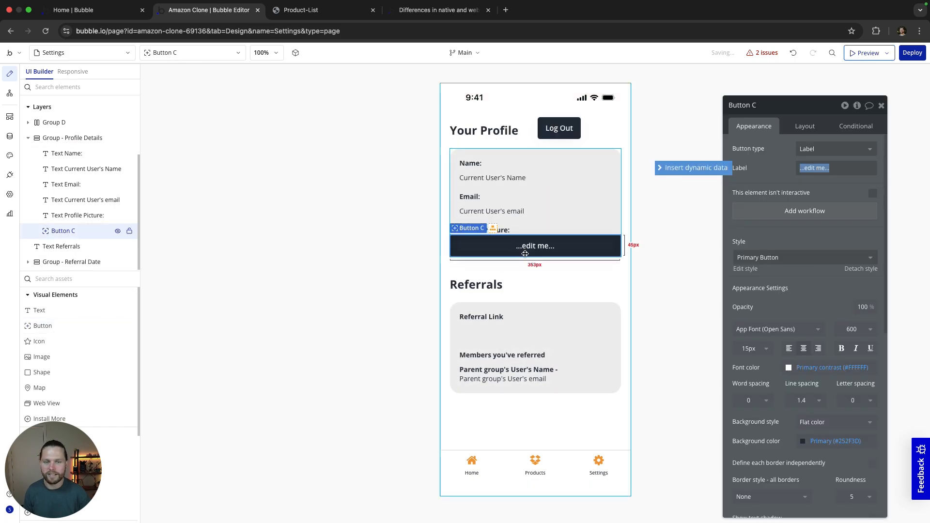
pyautogui.click(579, 211)
pyautogui.click(557, 245)
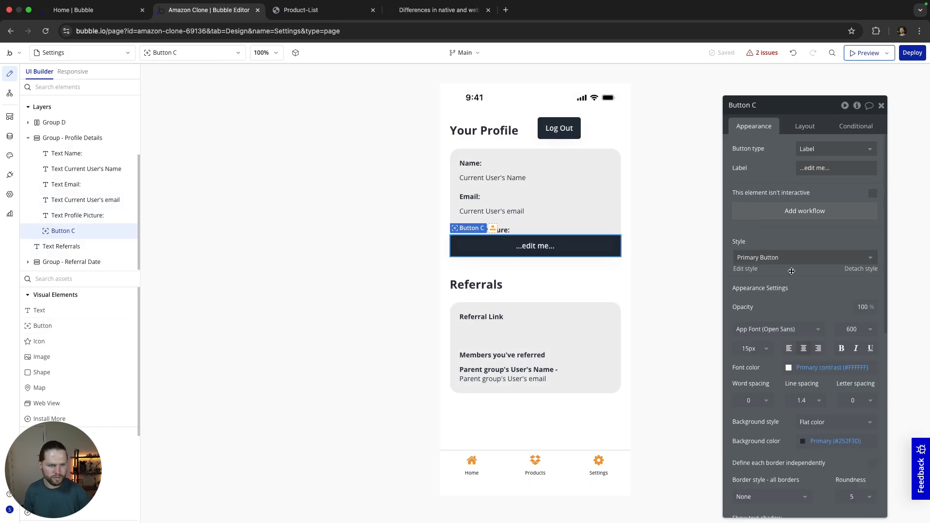
pyautogui.click(805, 126)
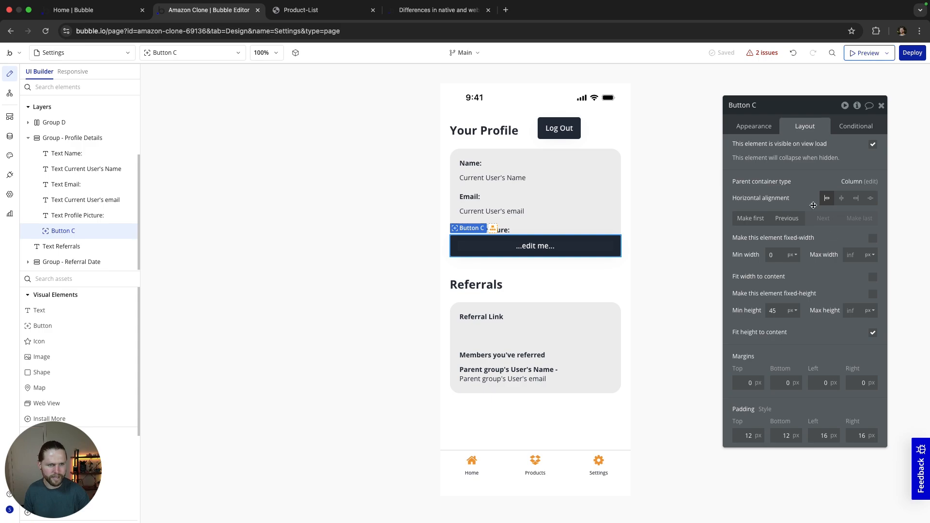
pyautogui.click(768, 127)
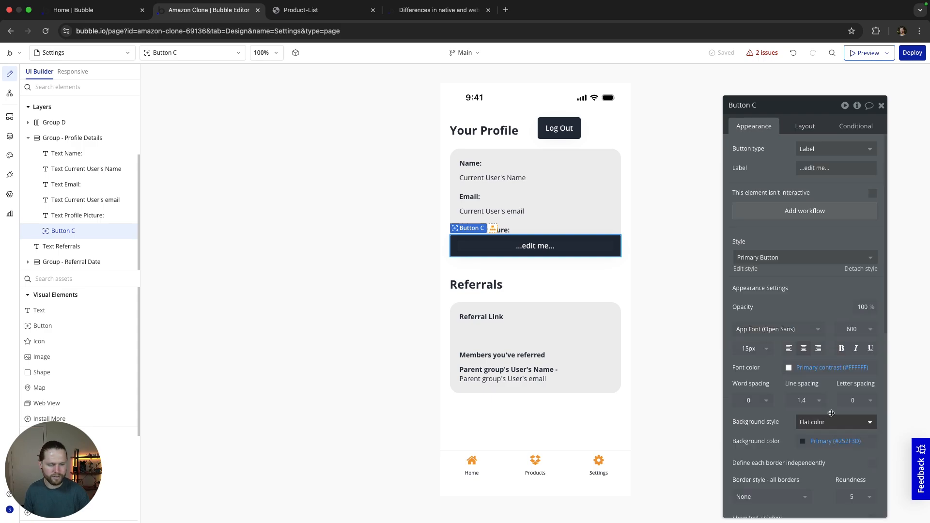
pyautogui.click(834, 169)
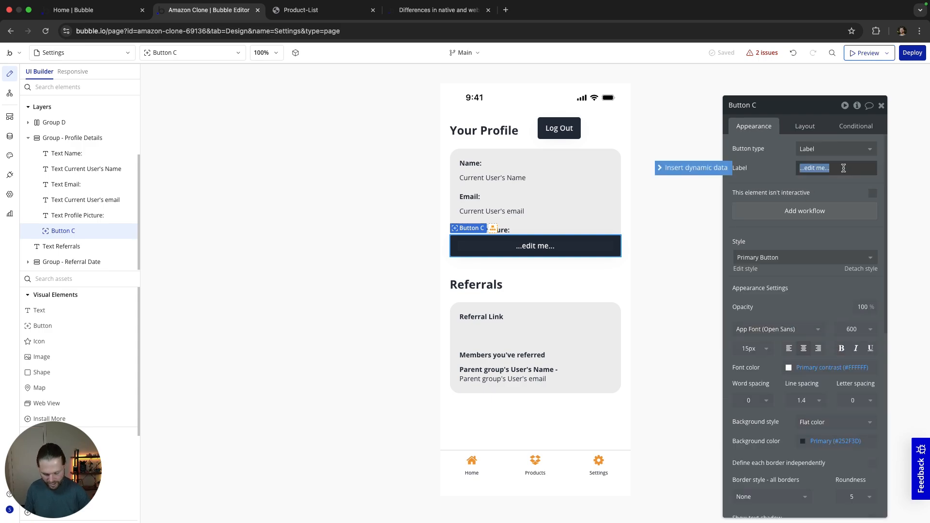
pyautogui.write('Add Image')
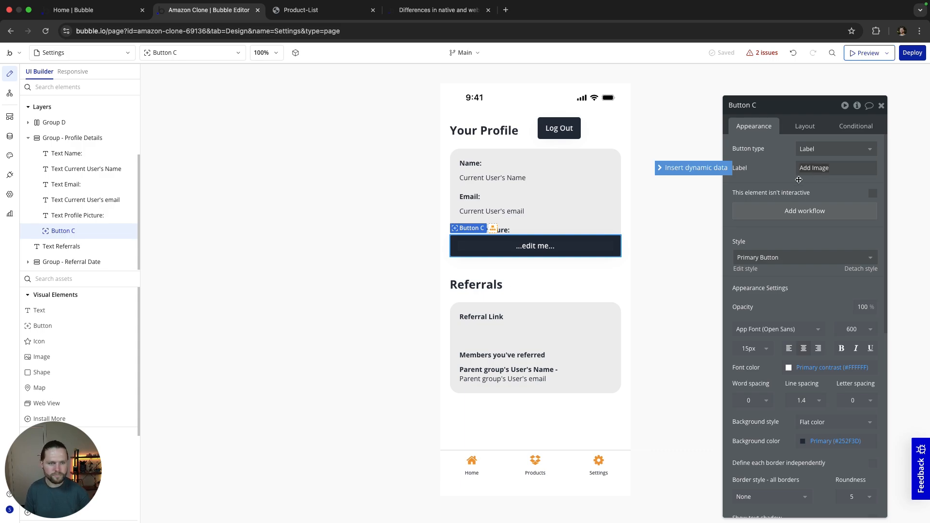
# Make the Add Image button fixed-width with a width of 150 px.
pyautogui.click(805, 126)
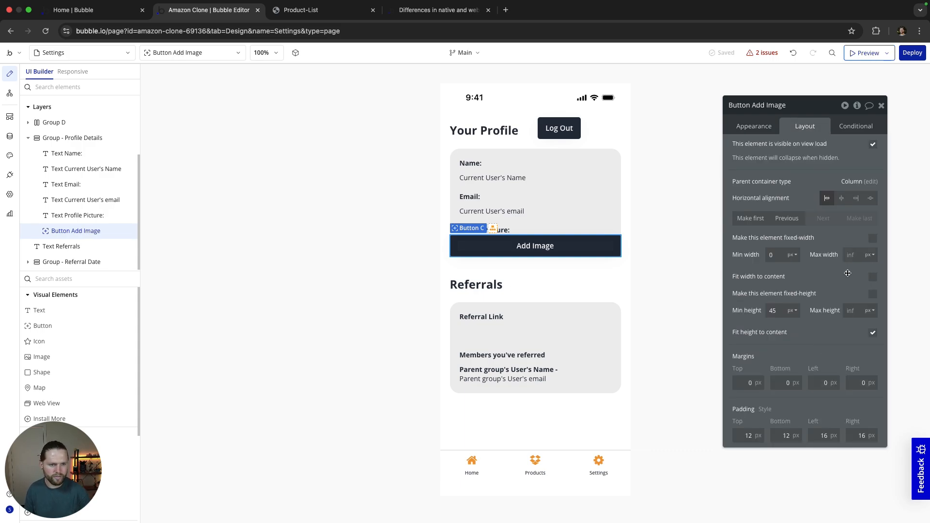
pyautogui.click(873, 238)
pyautogui.write('15')
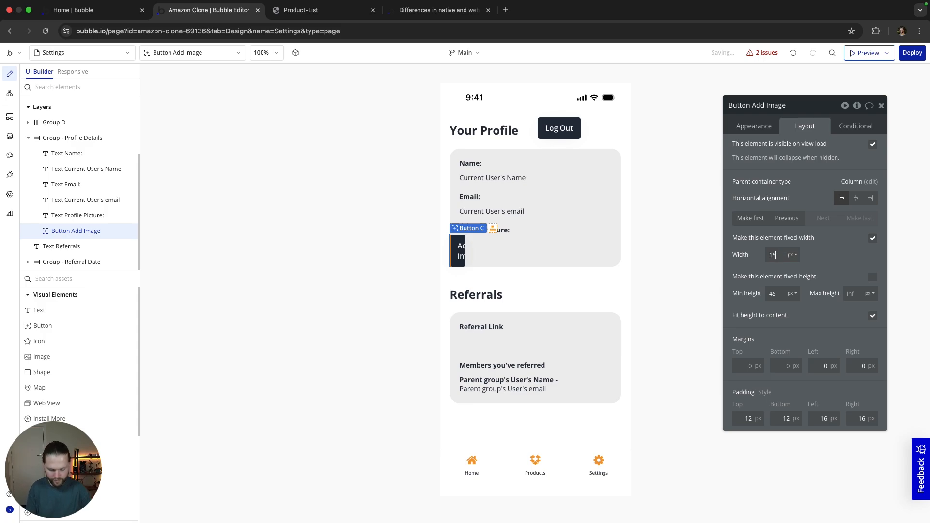
pyautogui.write('0')
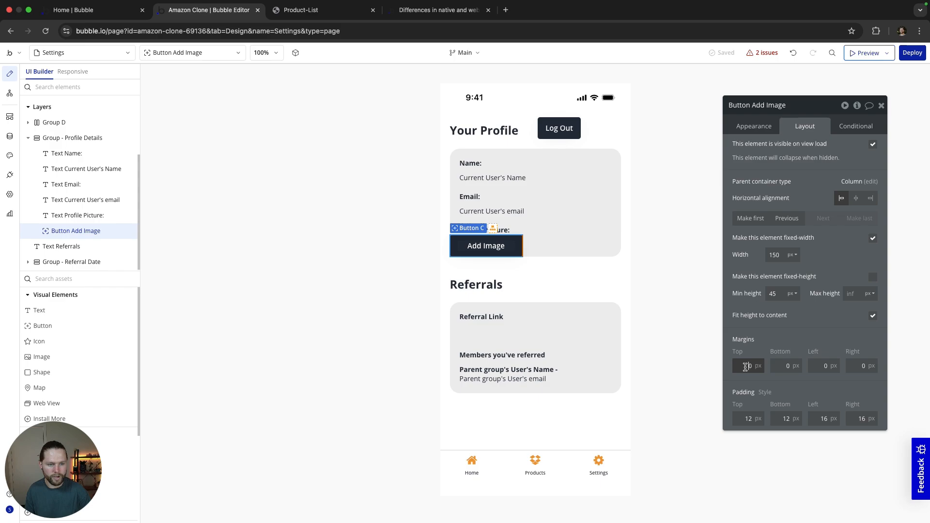
# Set the Add Image button's margins to 10 px at the top and 20 px at the bottom, left and right.
pyautogui.click(746, 367)
pyautogui.write('1')
pyautogui.click(782, 365)
pyautogui.write('2')
pyautogui.click(823, 366)
pyautogui.write('2')
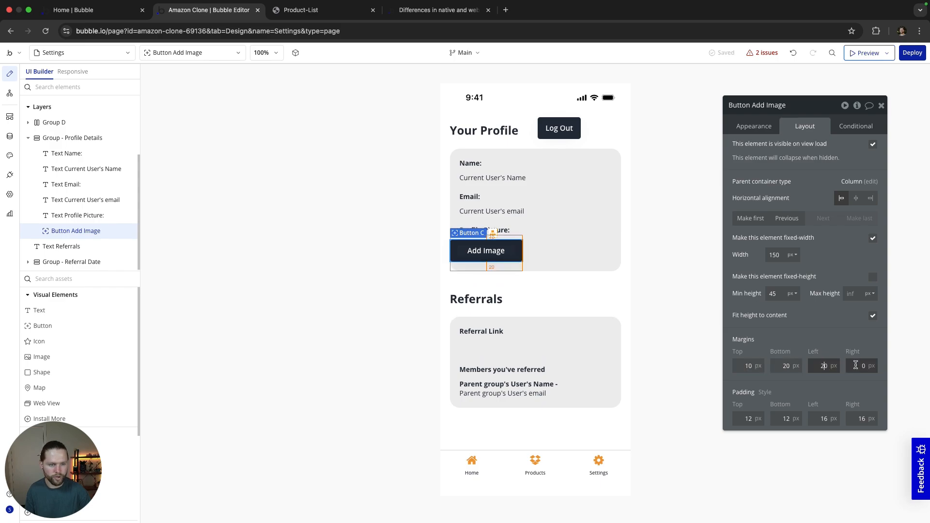
pyautogui.click(857, 365)
pyautogui.write('2')
pyautogui.click(671, 315)
pyautogui.click(520, 252)
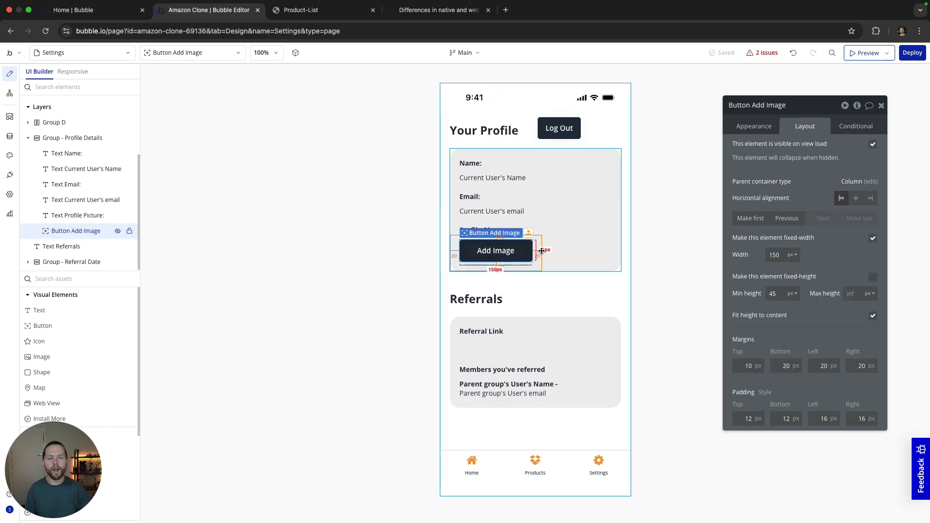
# Create a workflow for tapping the Add Image button with the native mobile action Open camera library.
pyautogui.click(754, 126)
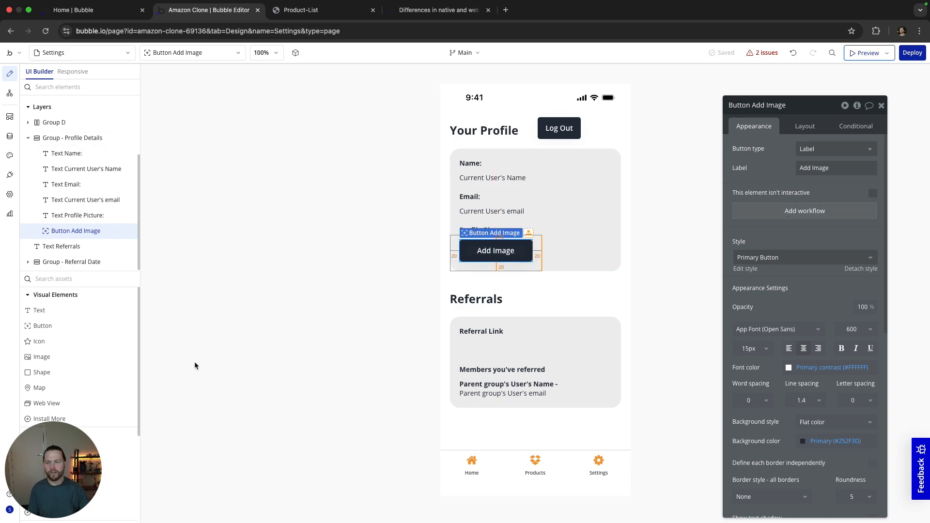
pyautogui.click(809, 213)
pyautogui.click(116, 182)
pyautogui.moveTo(100, 251)
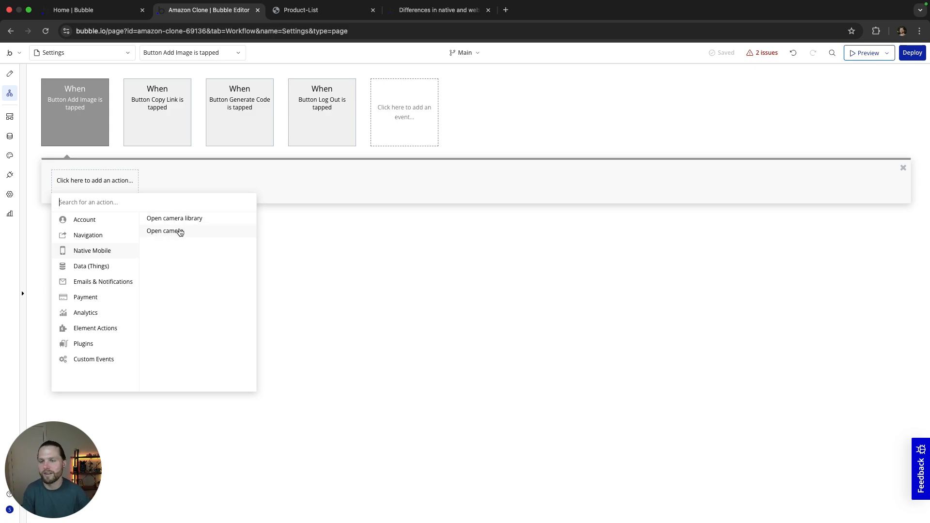
pyautogui.click(194, 219)
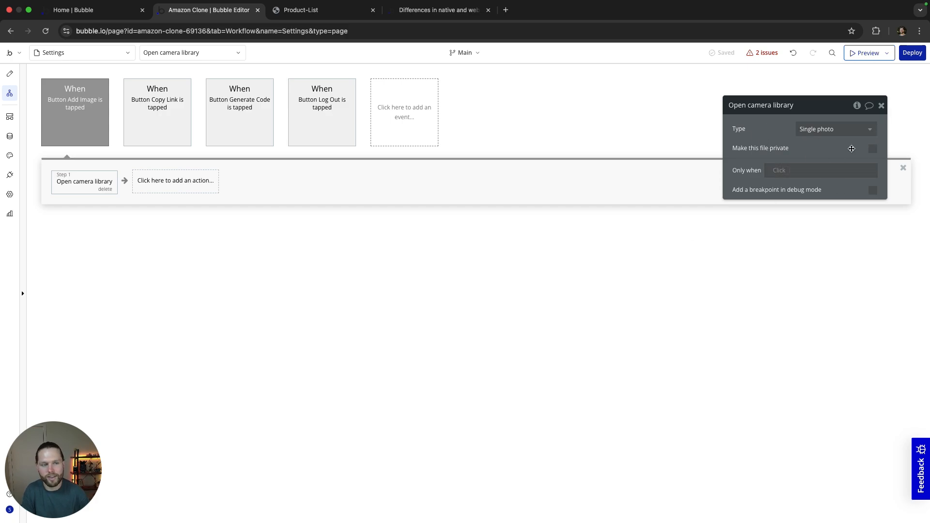
pyautogui.click(882, 106)
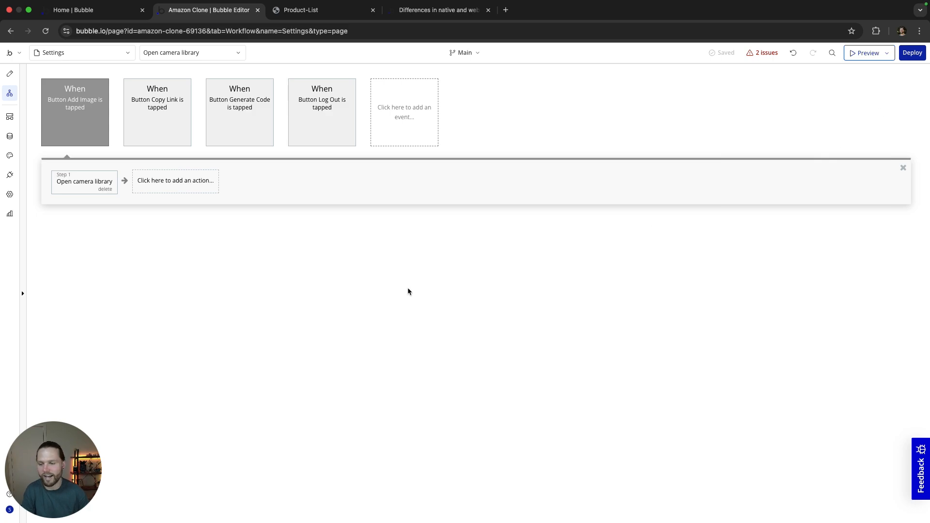
# Check the Product-List preview and the open Bubble Docs page, and return to the design of the Settings view.
pyautogui.click(310, 10)
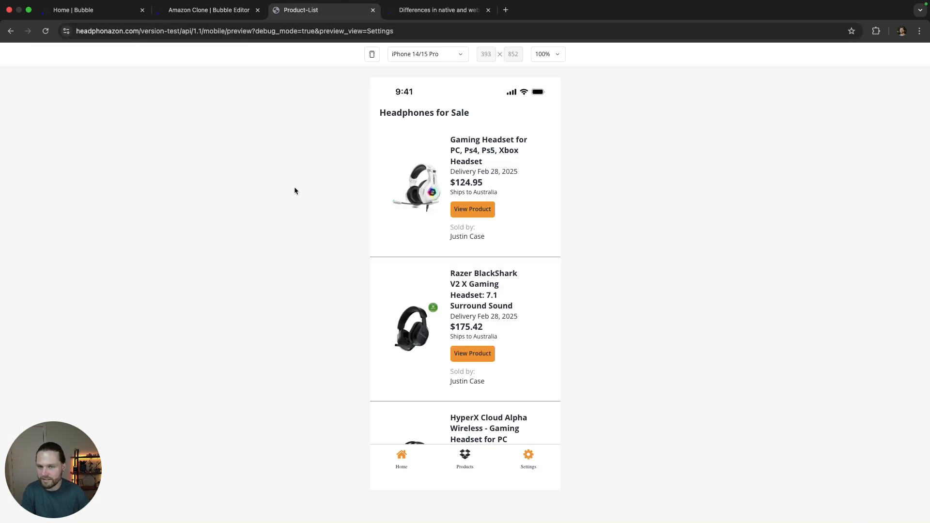
pyautogui.click(439, 10)
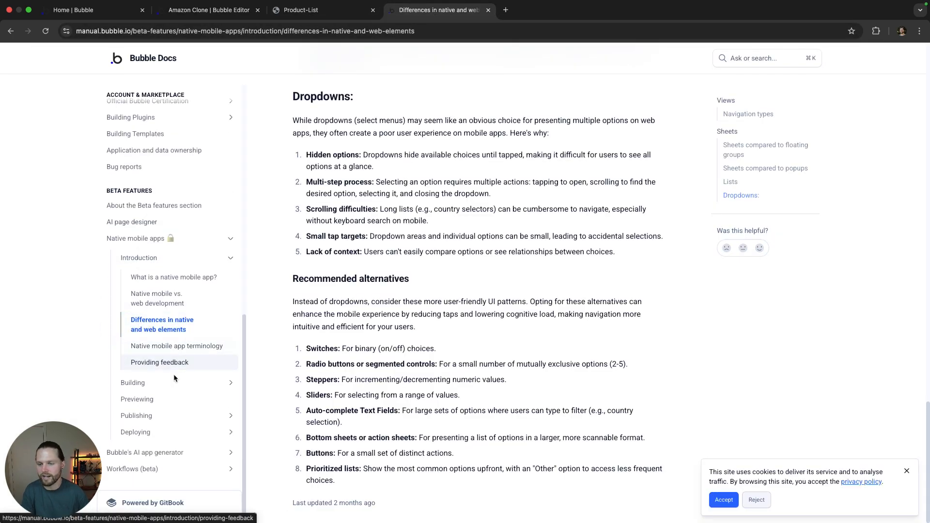
pyautogui.scroll(2, 202, 266)
pyautogui.click(245, 13)
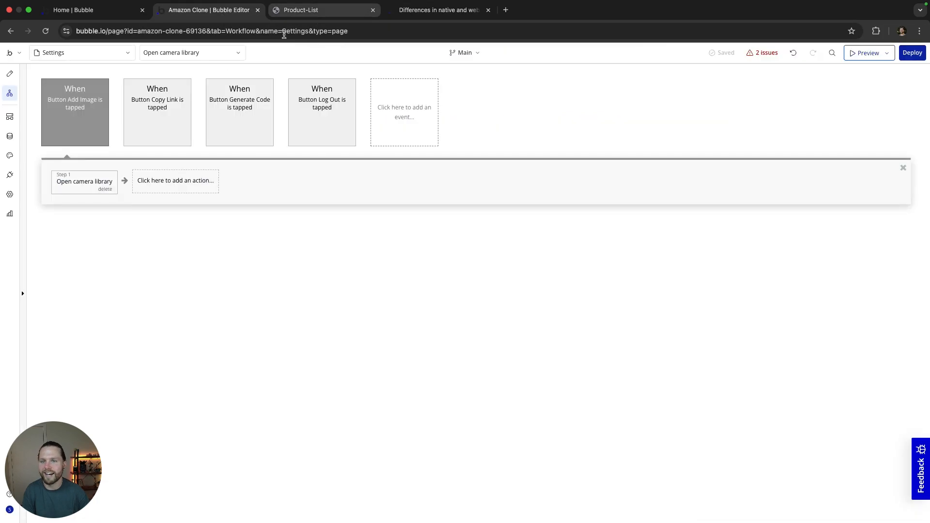
pyautogui.click(10, 74)
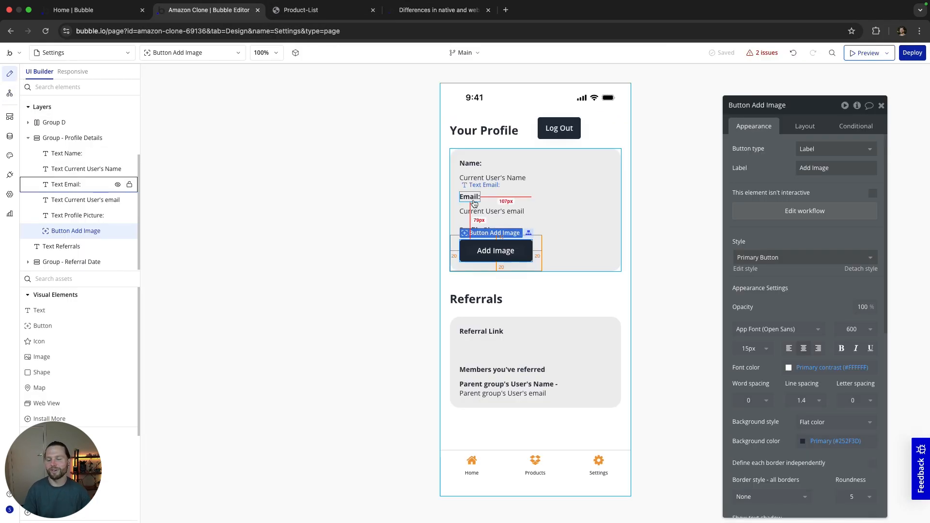
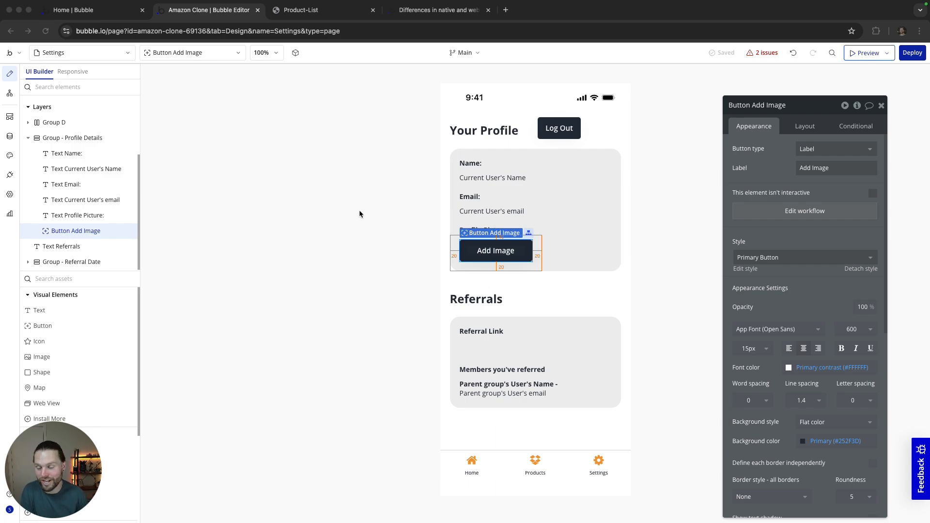
# Switch to Bubble Docs and review the native mobile pages on terminology, providing feedback, native and web element differences, and views and navigation.
pyautogui.click(441, 11)
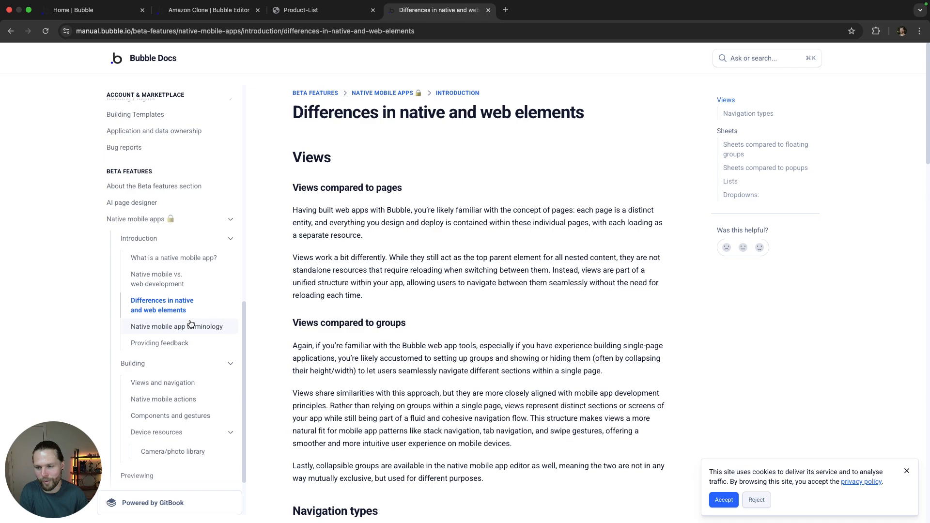
pyautogui.scroll(-2, 179, 300)
pyautogui.click(159, 283)
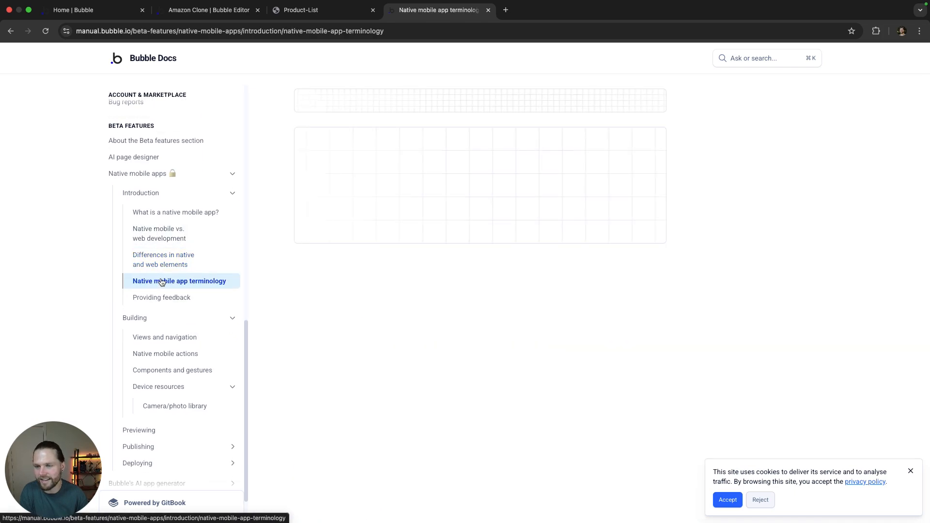
pyautogui.scroll(-5, 456, 223)
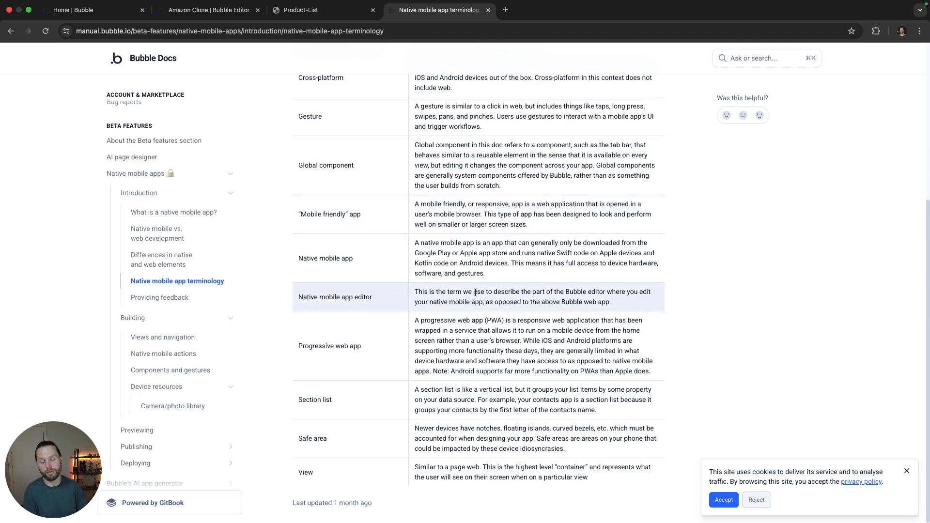
pyautogui.scroll(1, 491, 275)
pyautogui.scroll(1, 491, 275)
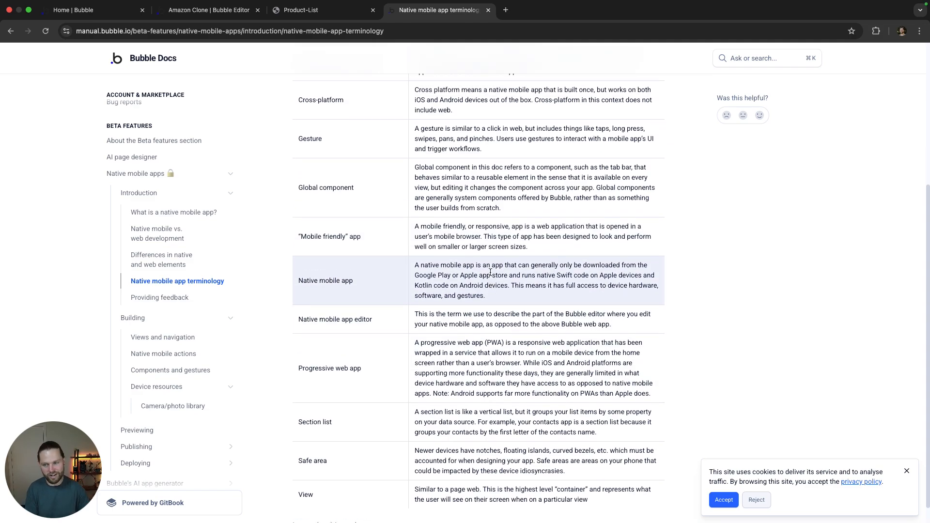
pyautogui.click(178, 297)
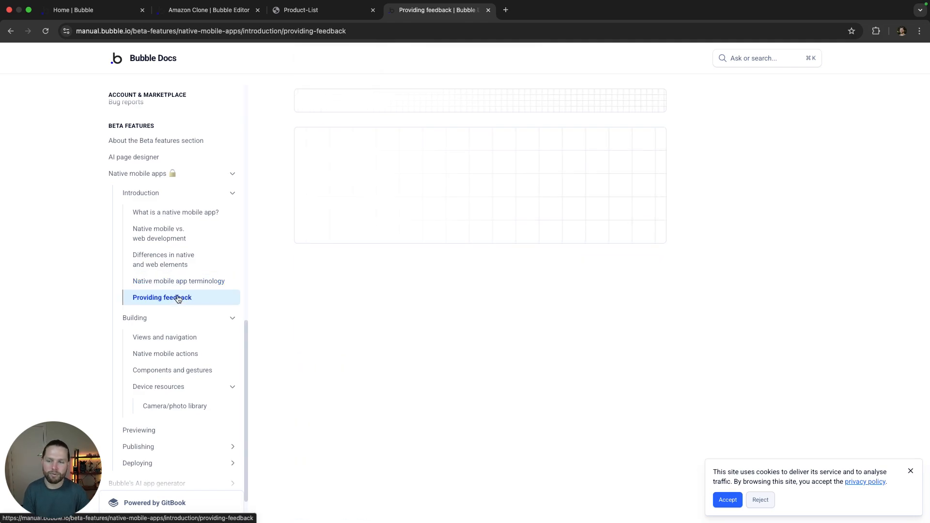
pyautogui.click(178, 265)
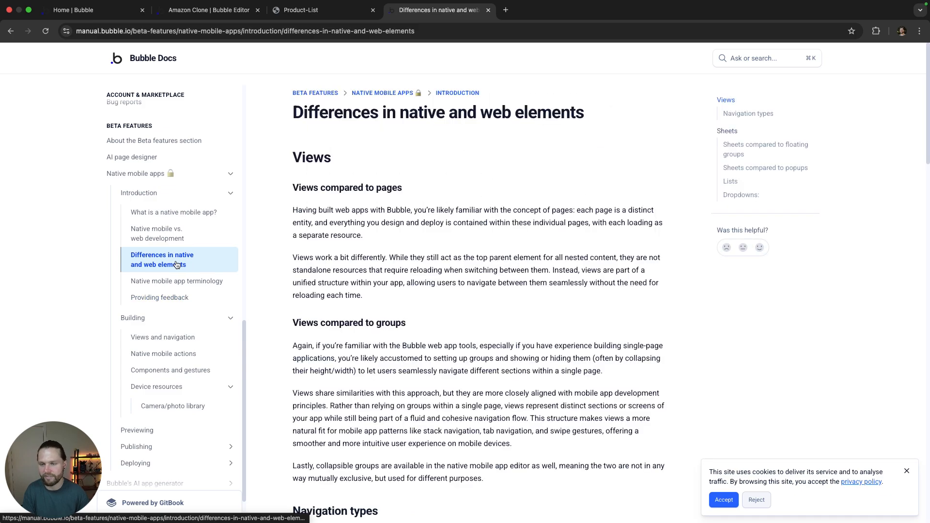
pyautogui.click(164, 338)
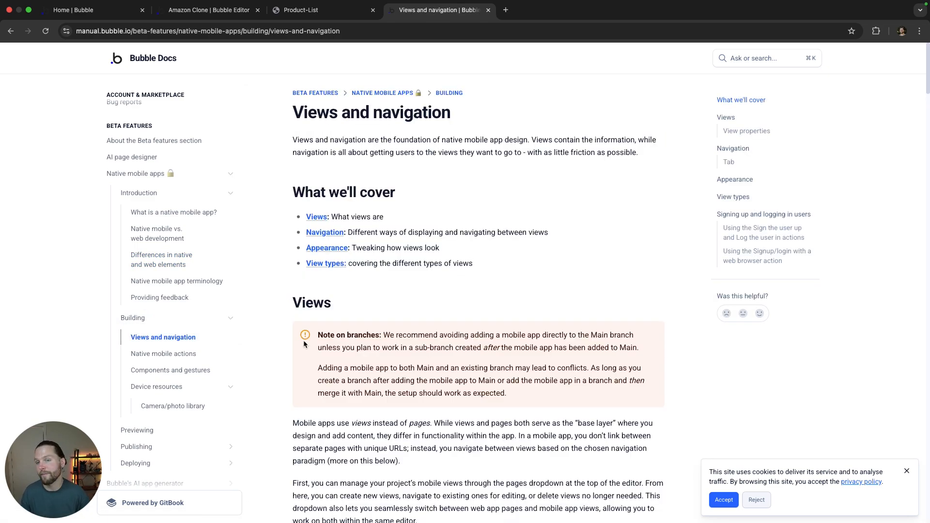
pyautogui.scroll(-9, 462, 176)
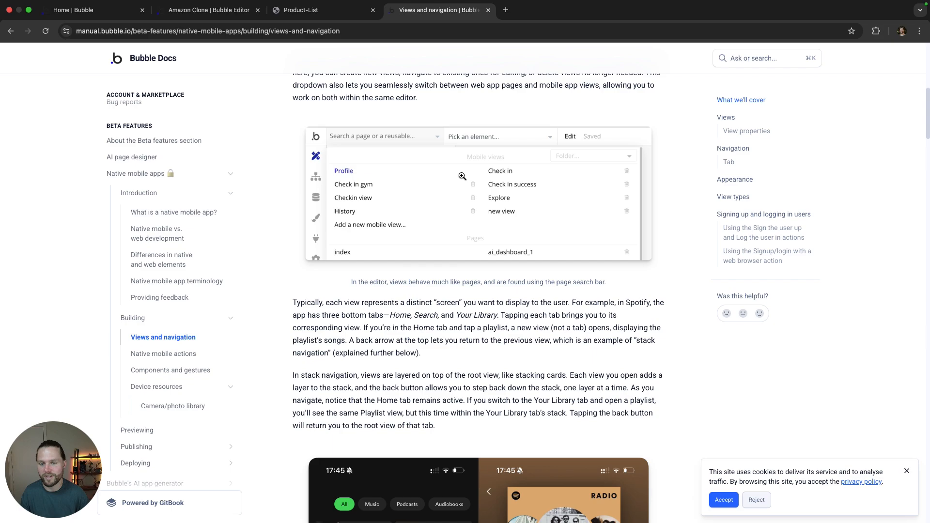
# Review the Views and navigation documentation on stack navigation, view properties, tab navigation, tab items, appearance settings and view types.
pyautogui.scroll(-6, 411, 208)
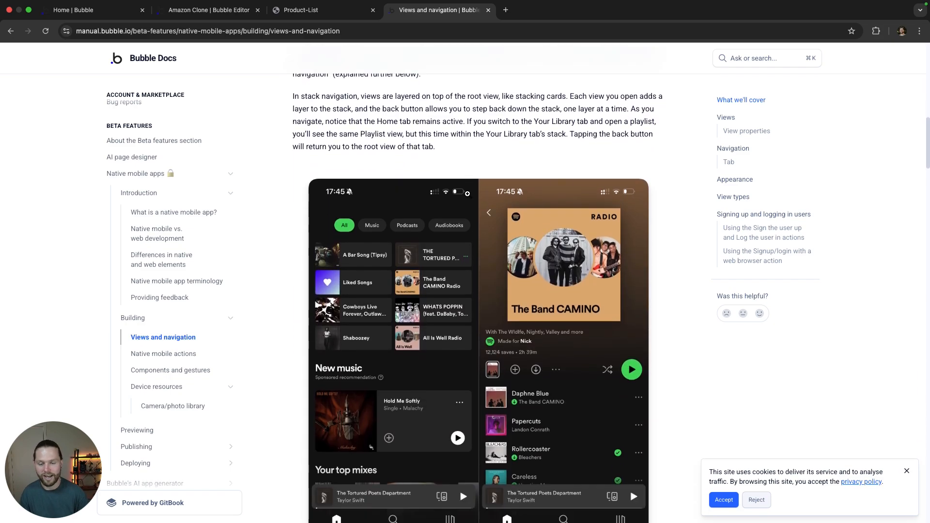
pyautogui.scroll(-9, 468, 194)
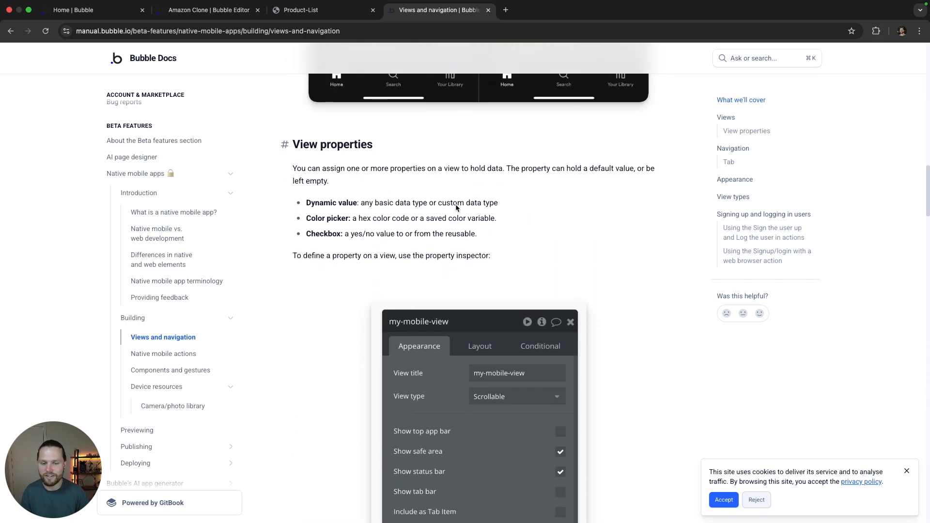
pyautogui.scroll(-4, 457, 208)
pyautogui.scroll(3, 453, 199)
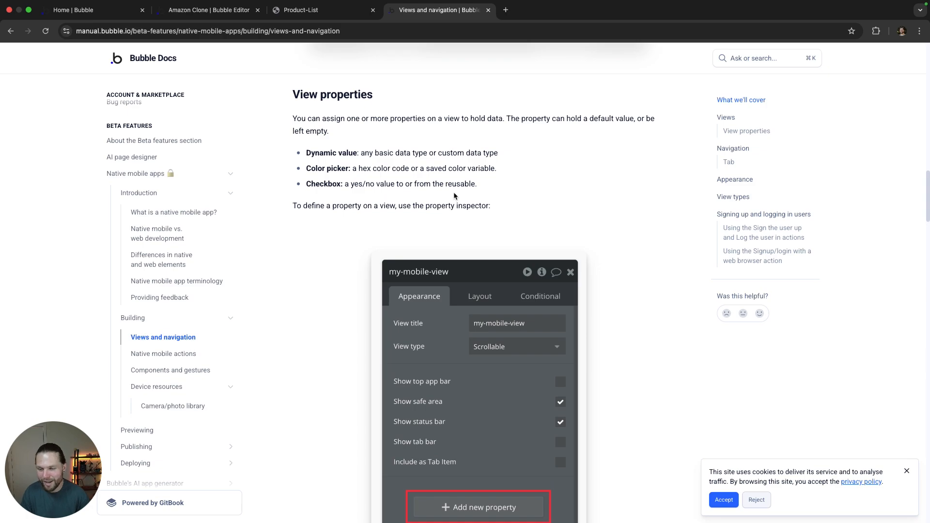
pyautogui.scroll(-9, 545, 158)
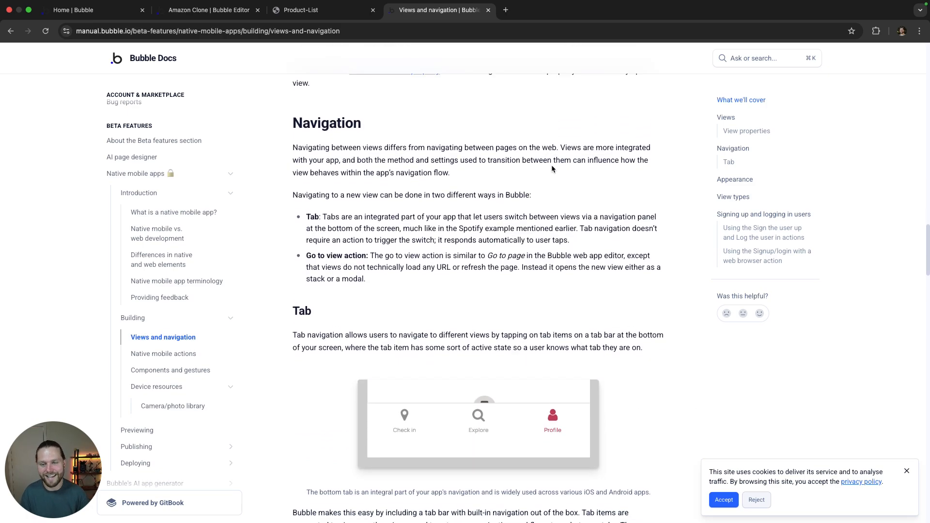
pyautogui.scroll(-1, 567, 189)
pyautogui.scroll(-12, 426, 243)
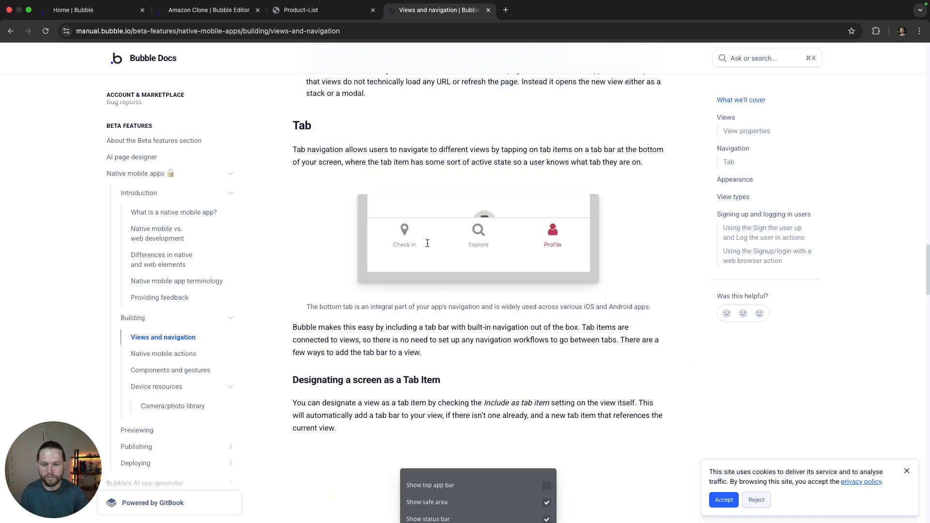
pyautogui.scroll(-9, 483, 191)
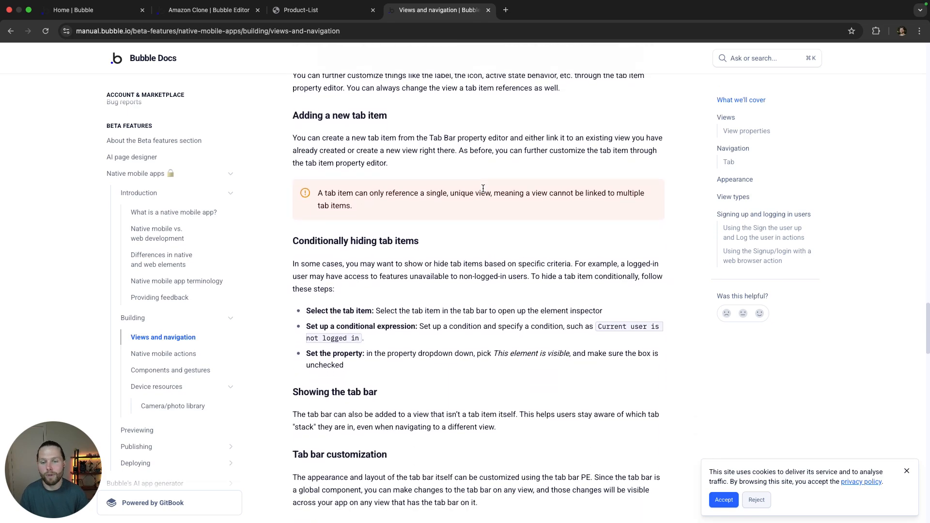
pyautogui.scroll(-9, 482, 191)
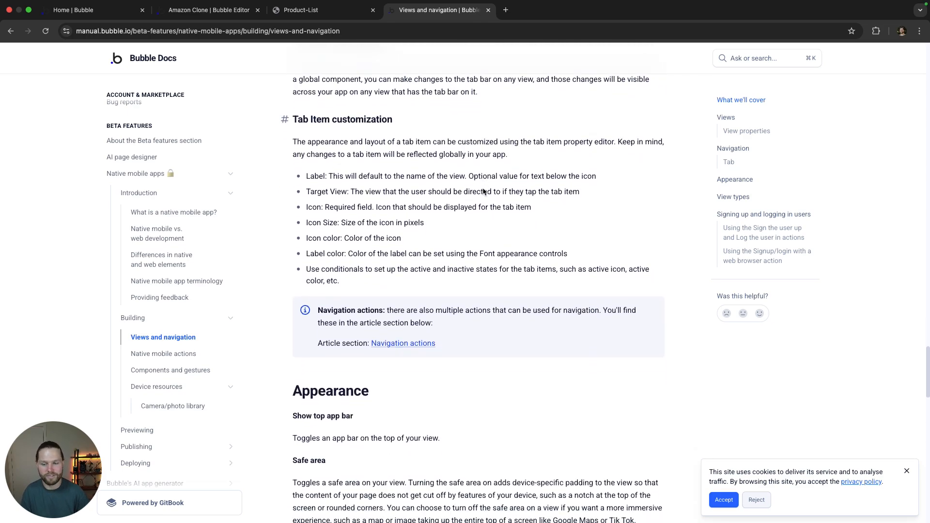
pyautogui.scroll(-1, 483, 191)
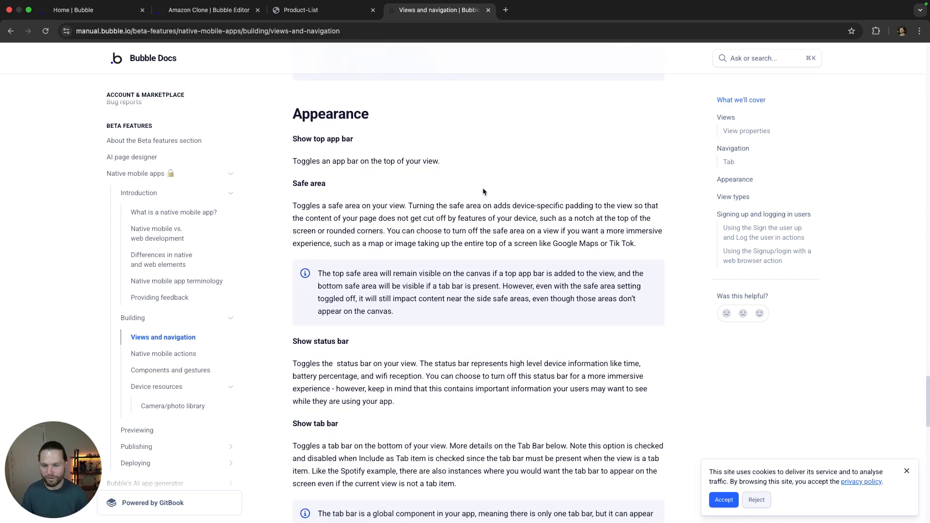
pyautogui.scroll(-1, 473, 203)
pyautogui.scroll(-13, 473, 203)
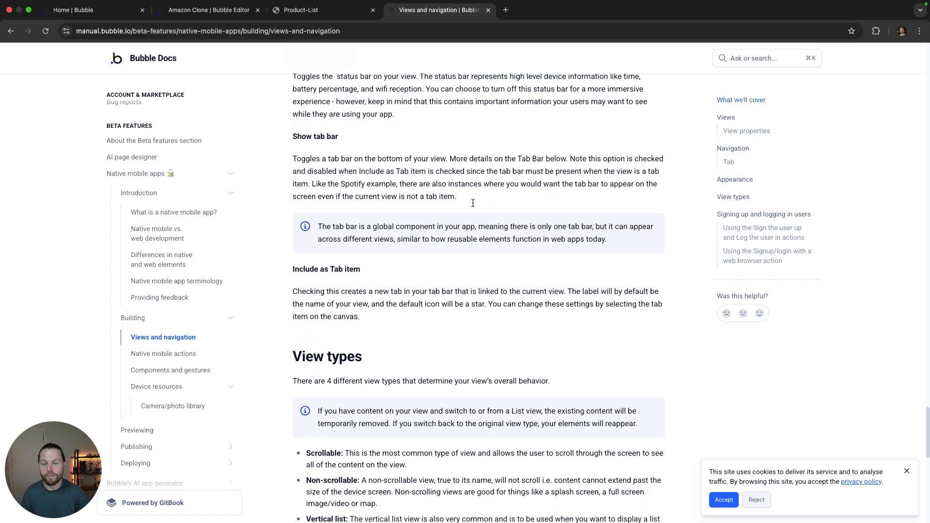
pyautogui.scroll(-6, 473, 206)
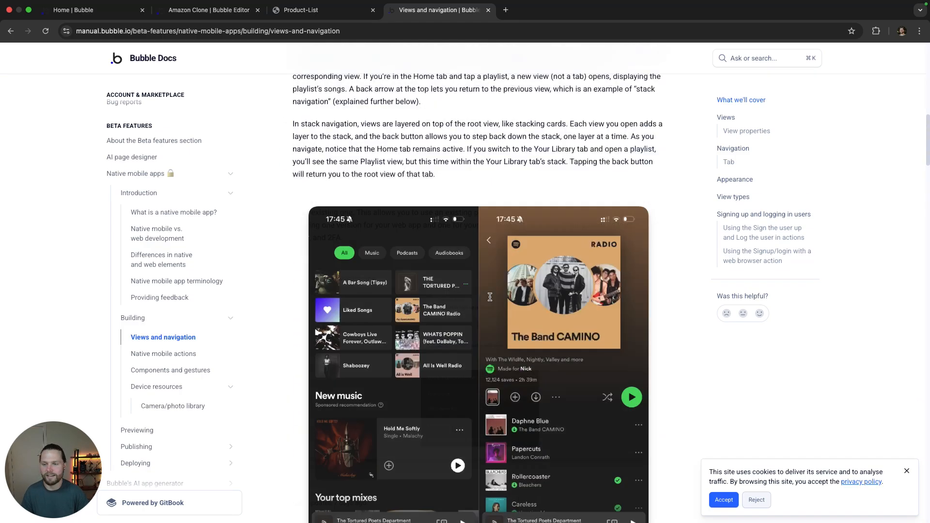
pyautogui.scroll(7, 490, 296)
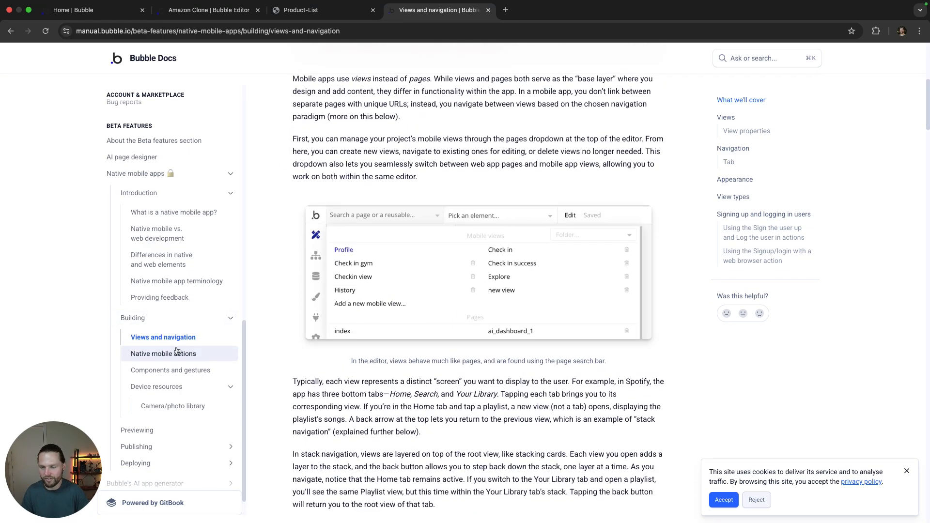
# Review the Native mobile actions documentation on Go to view, Go to tab, push notifications, the devices data type and limitations.
pyautogui.click(166, 354)
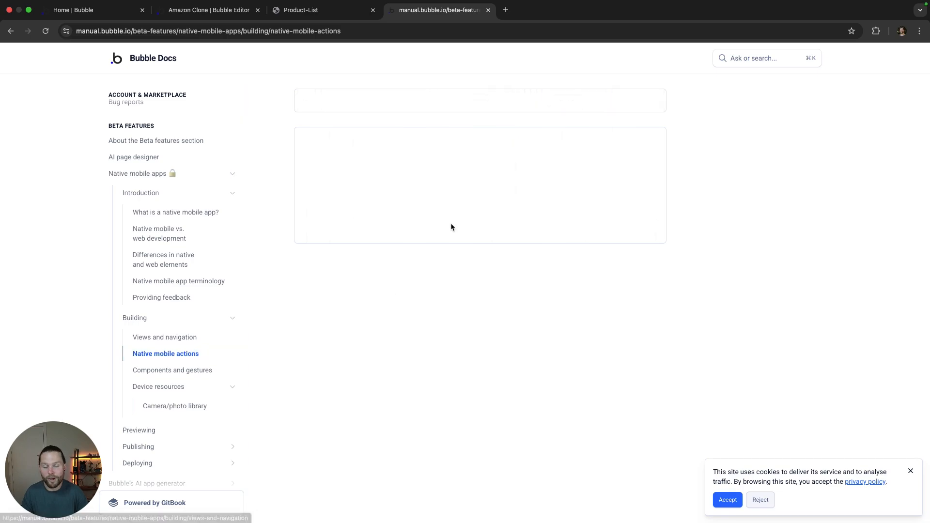
pyautogui.scroll(-10, 470, 221)
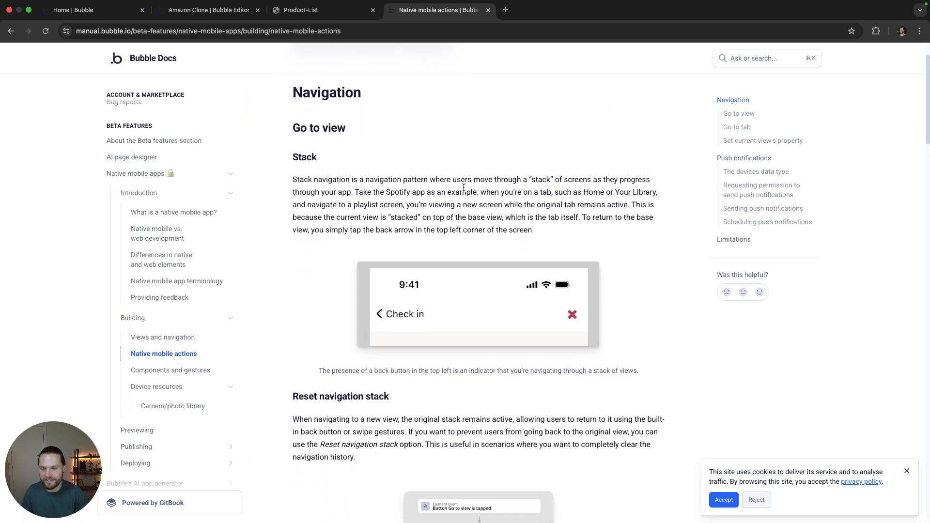
pyautogui.scroll(-10, 463, 190)
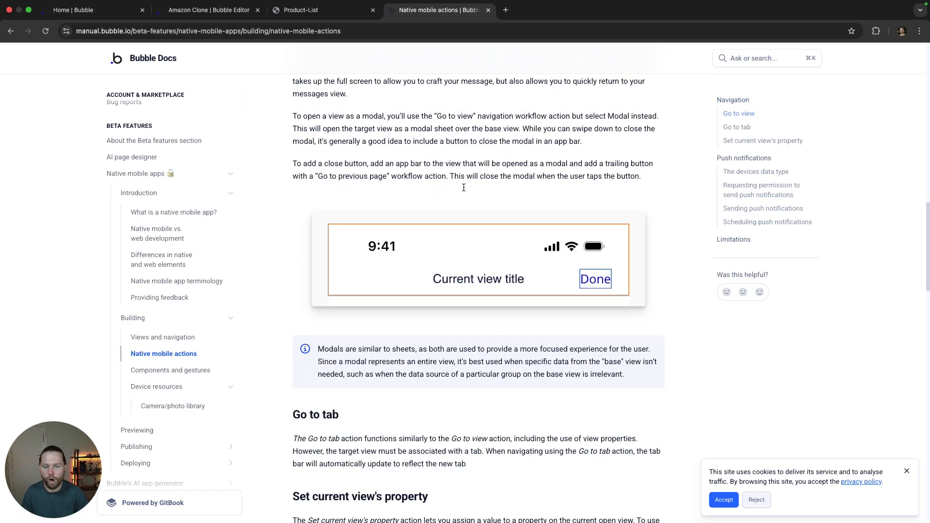
pyautogui.scroll(-15, 463, 187)
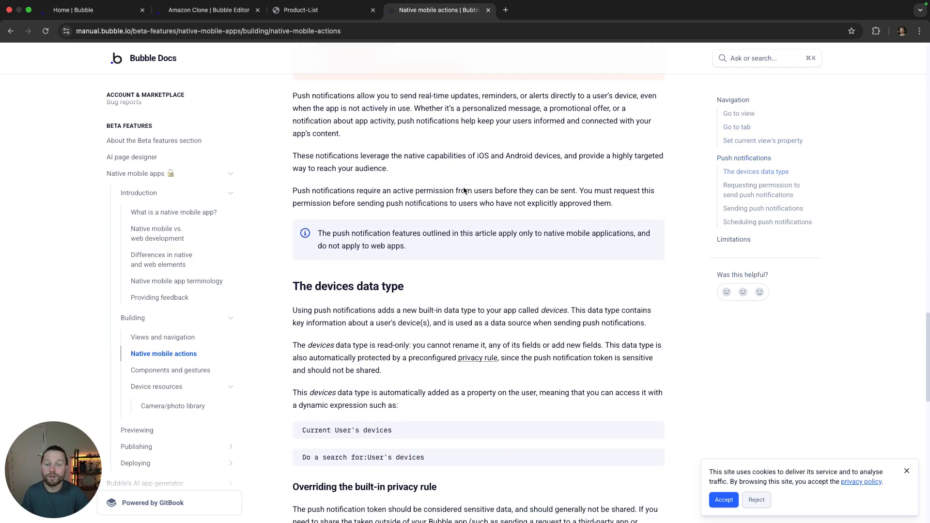
pyautogui.scroll(5, 432, 261)
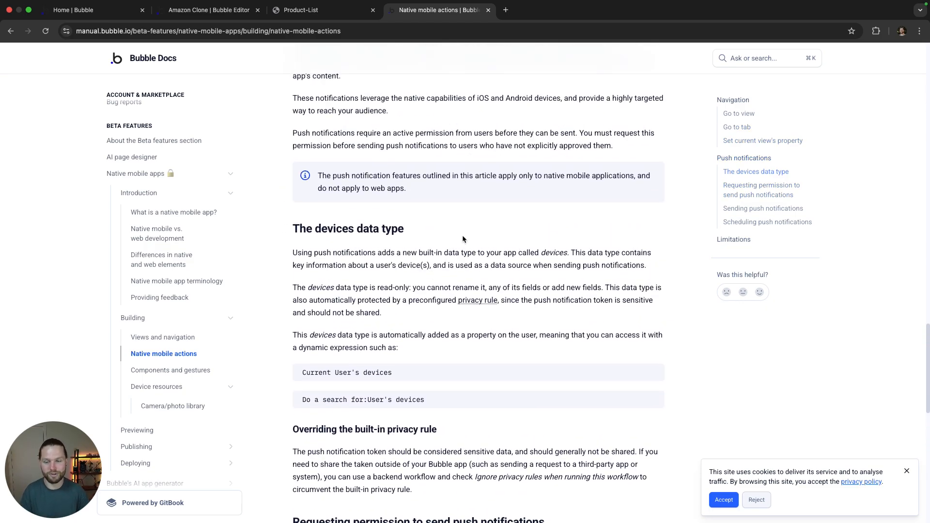
pyautogui.scroll(-5, 466, 230)
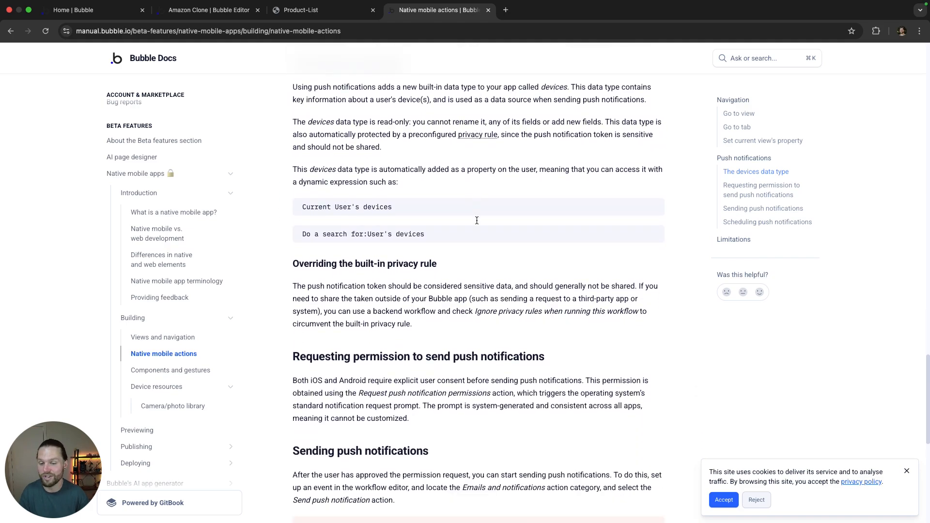
pyautogui.scroll(-10, 477, 220)
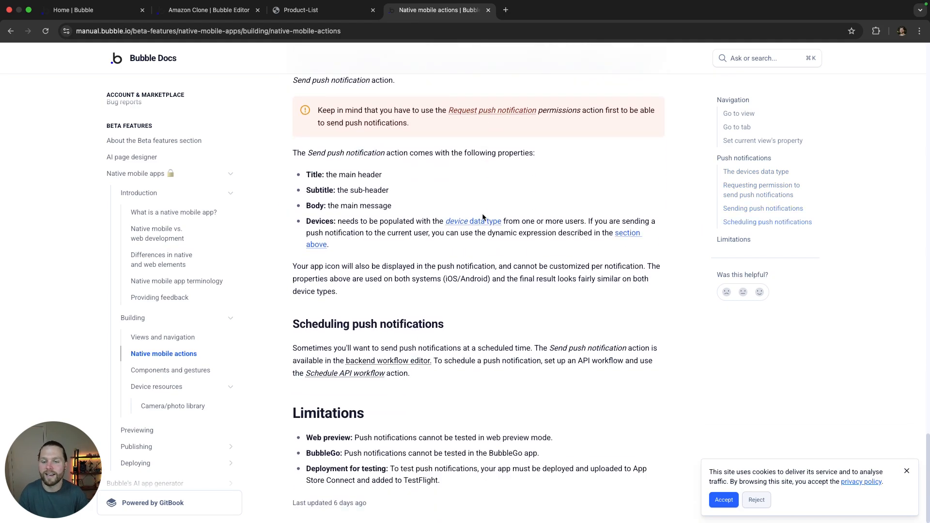
# Review the Components and gestures documentation on mobile lists, section lists, horizontal lists and list item swipe actions.
pyautogui.click(170, 371)
pyautogui.scroll(-15, 430, 346)
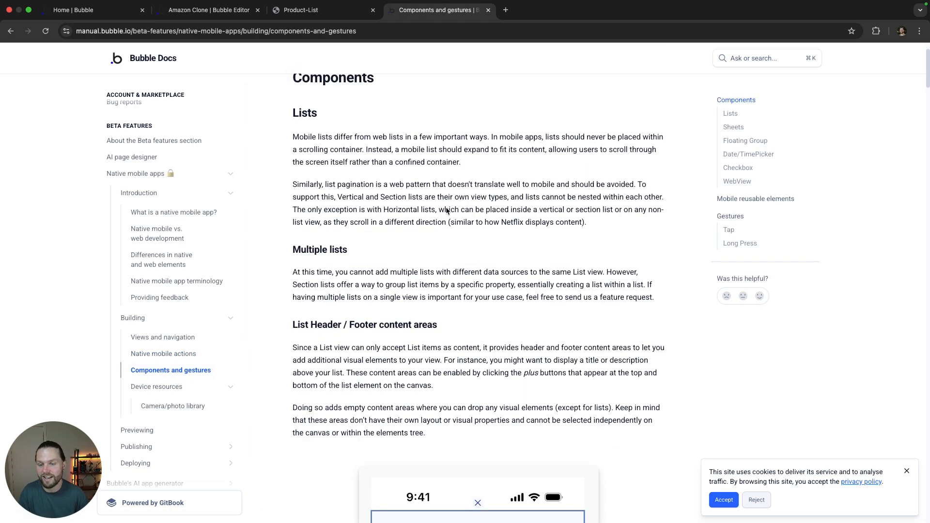
pyautogui.scroll(-4, 450, 209)
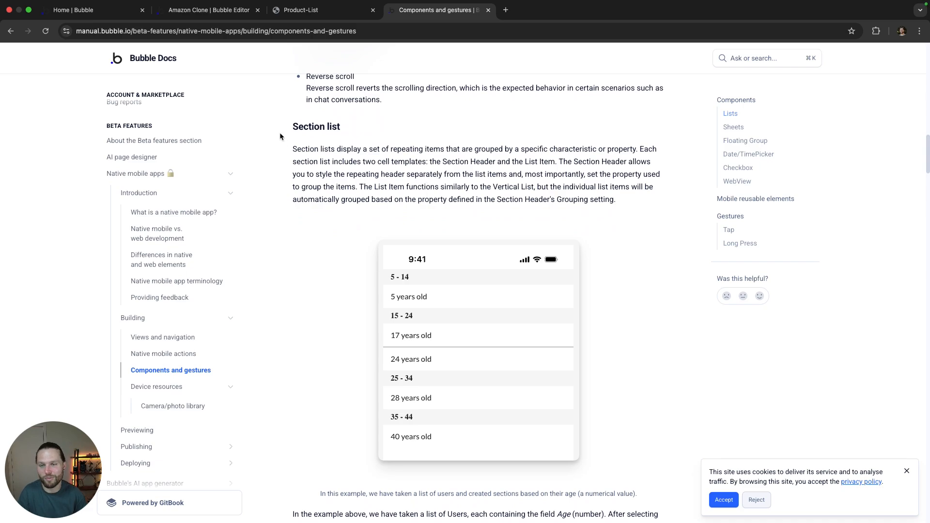
pyautogui.moveTo(283, 125); pyautogui.dragTo(591, 388)
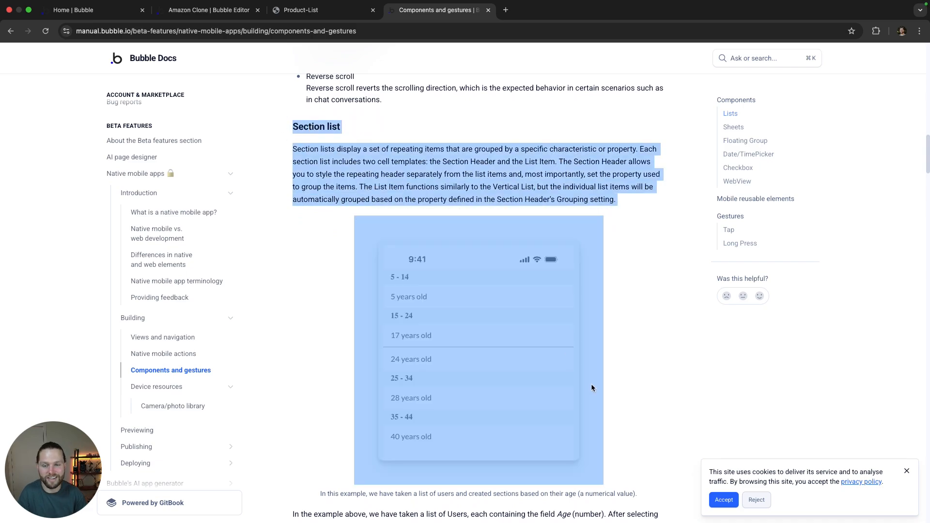
pyautogui.click(534, 182)
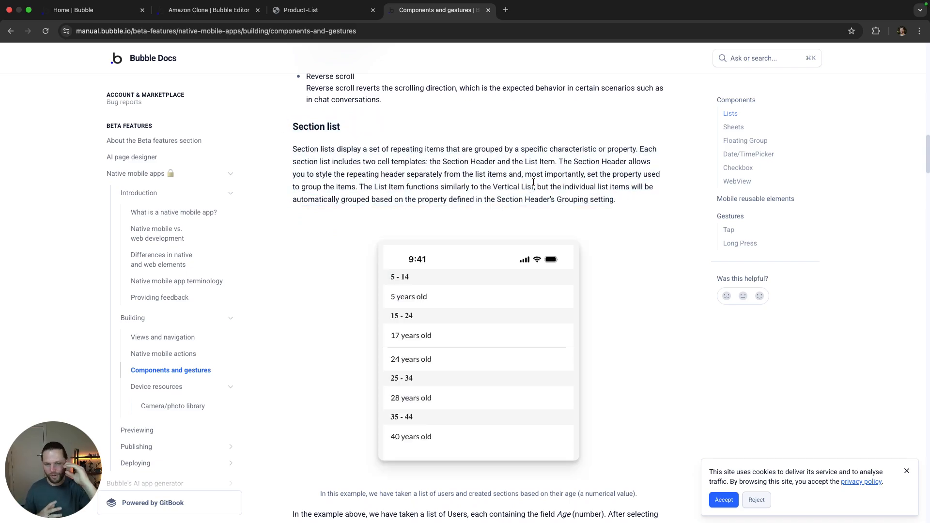
pyautogui.scroll(-12, 534, 182)
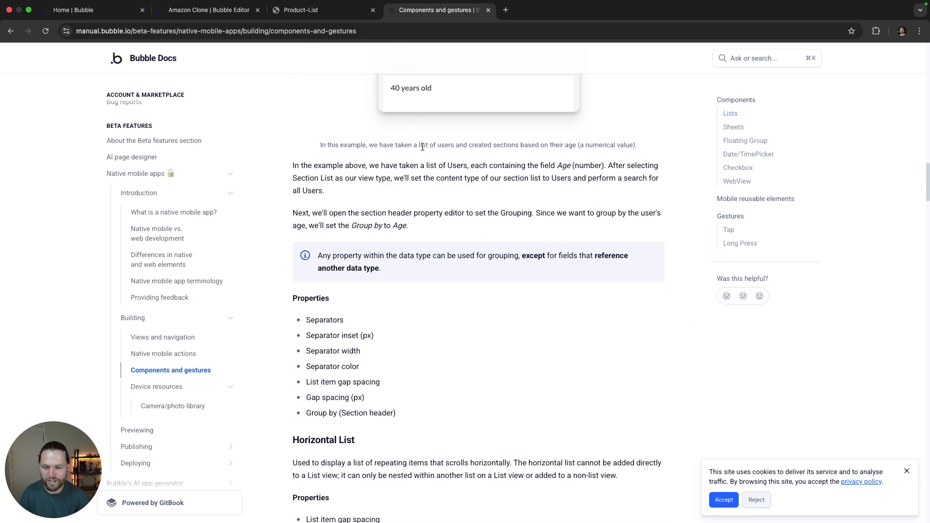
pyautogui.scroll(-5, 423, 149)
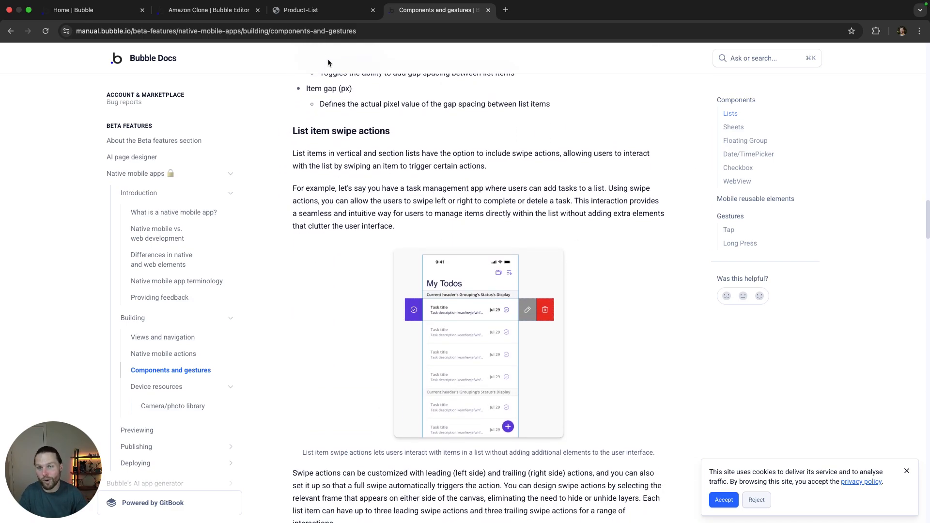
# Check the running app preview, and switch to the Bubble editor to open the Product-List mobile view.
pyautogui.click(322, 11)
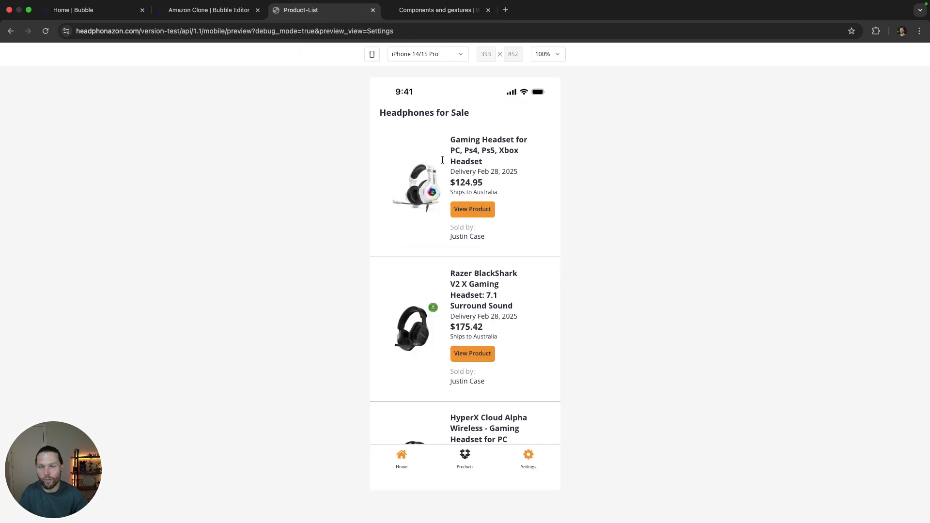
pyautogui.click(226, 15)
pyautogui.click(73, 52)
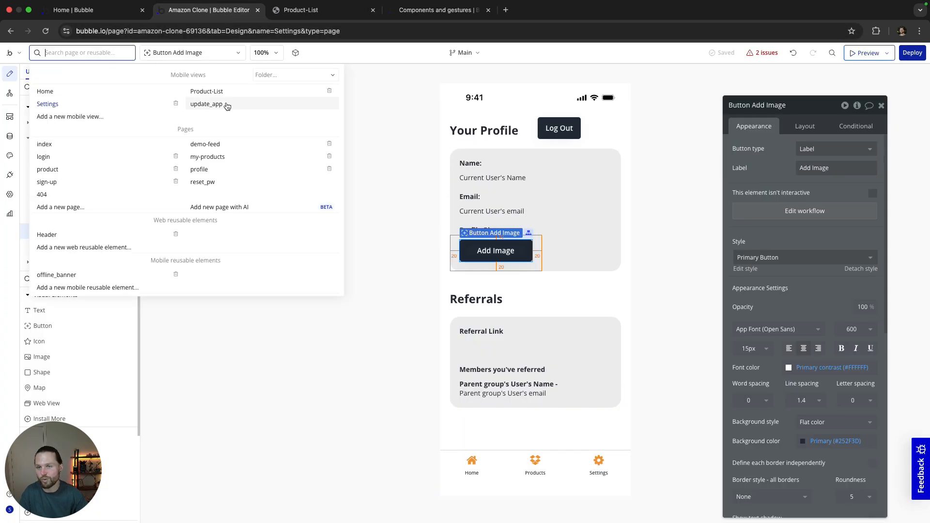
pyautogui.click(228, 97)
# Try adding a leading trash-can swipe action to the product list item, and discard it.
pyautogui.click(451, 185)
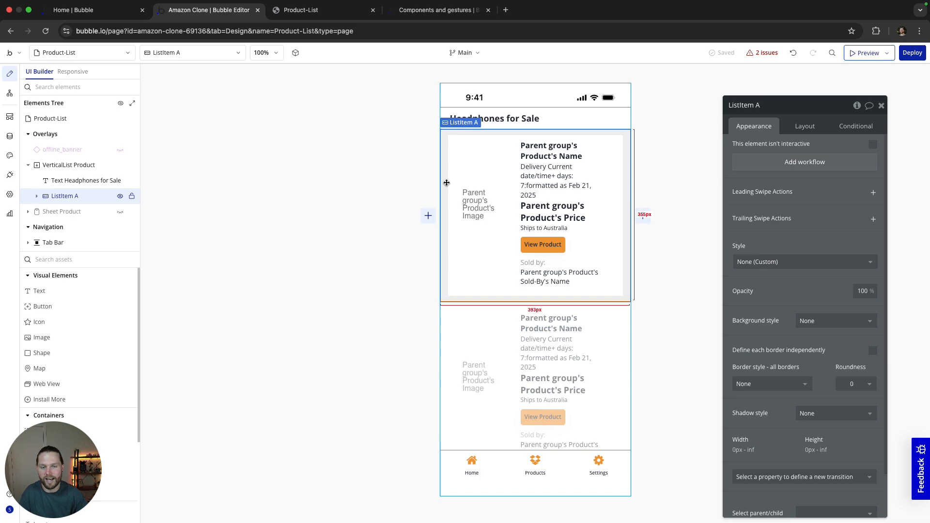
pyautogui.click(428, 217)
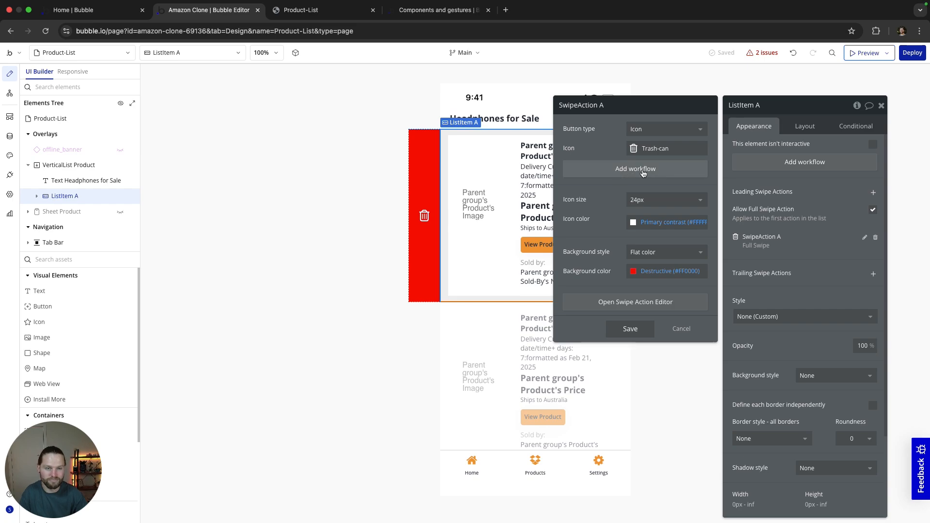
pyautogui.click(681, 329)
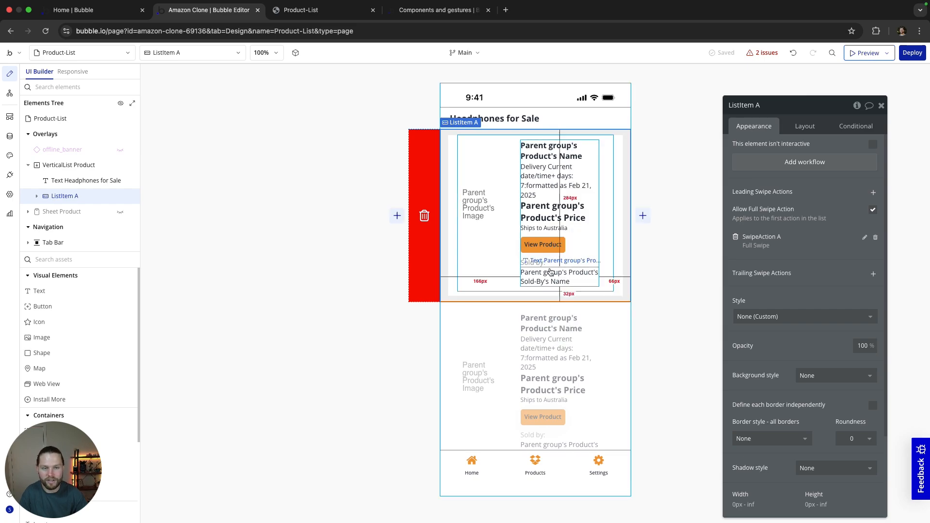
pyautogui.click(420, 249)
pyautogui.click(814, 391)
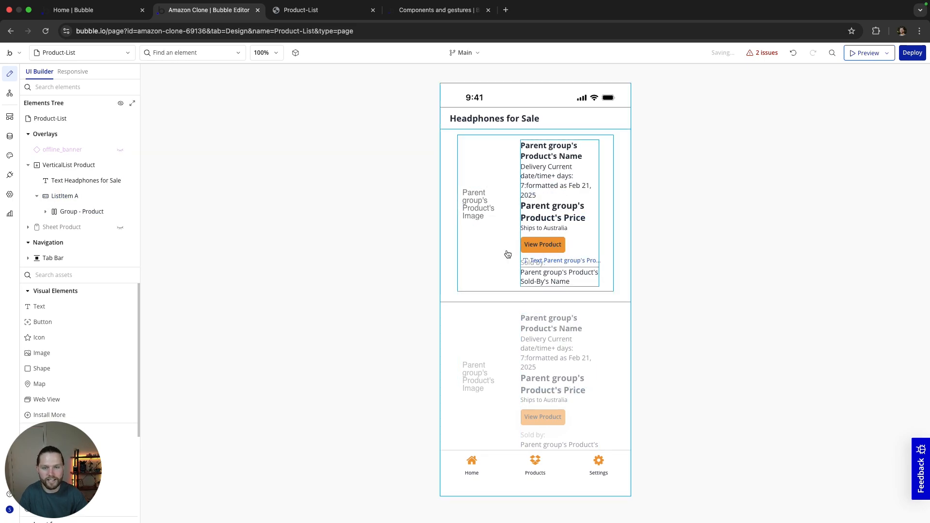
# Return to Bubble Docs and review the swipe action properties, sheets, floating groups and Date/TimePicker sections of Components and gestures.
pyautogui.click(436, 10)
pyautogui.scroll(-1, 365, 271)
pyautogui.scroll(-14, 366, 275)
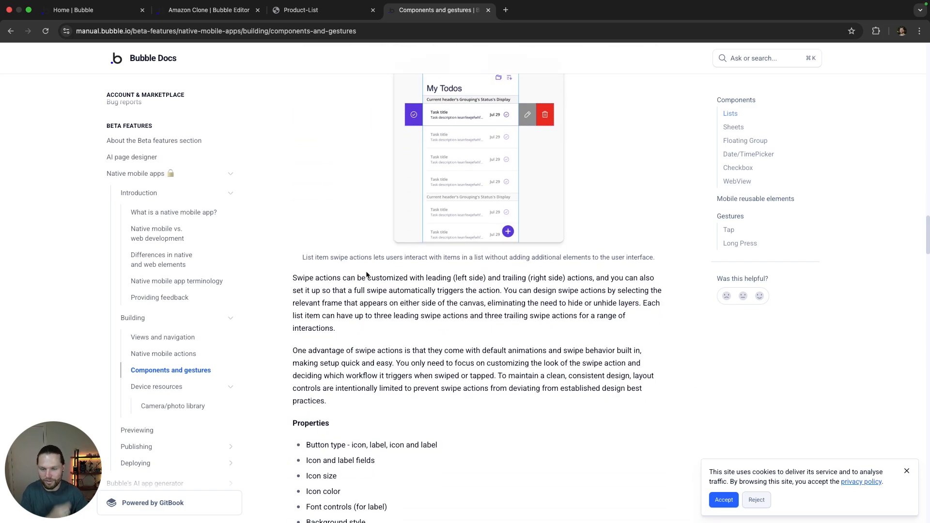
pyautogui.scroll(3, 383, 269)
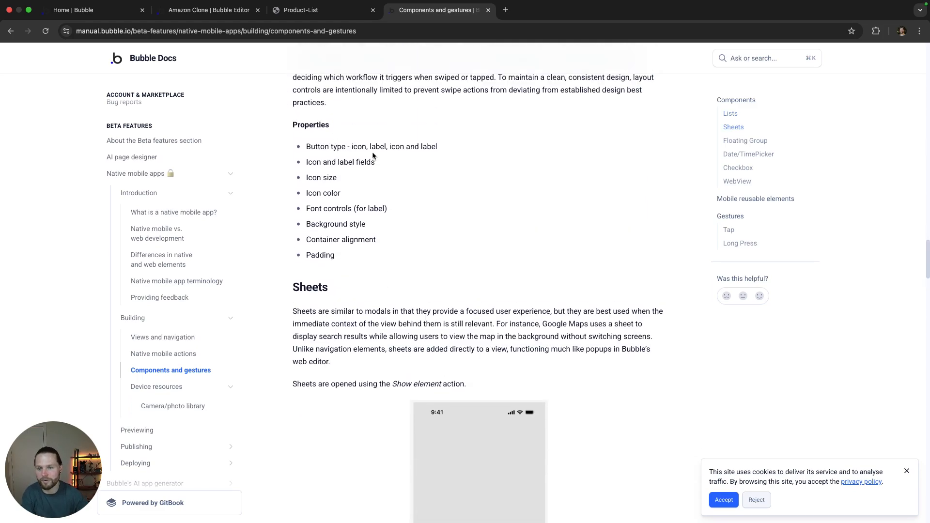
pyautogui.scroll(-7, 388, 242)
pyautogui.scroll(-10, 458, 210)
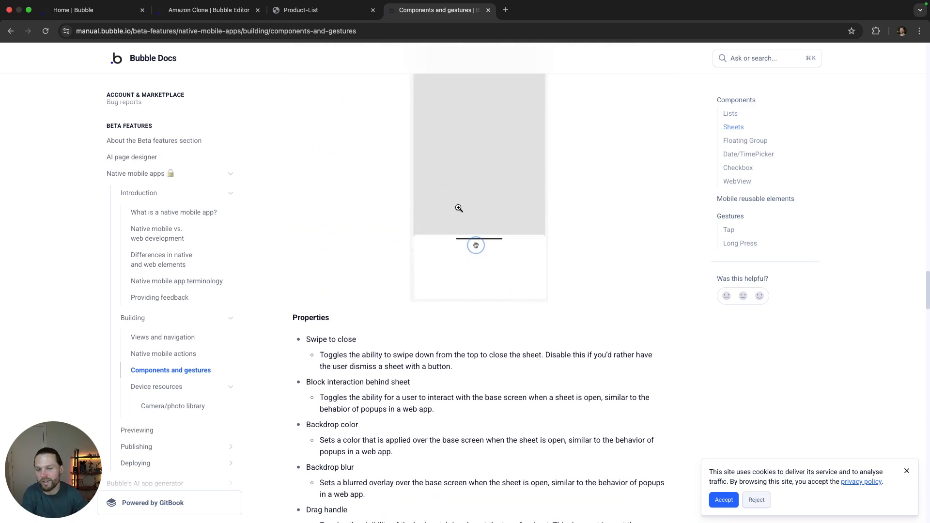
pyautogui.scroll(-14, 474, 264)
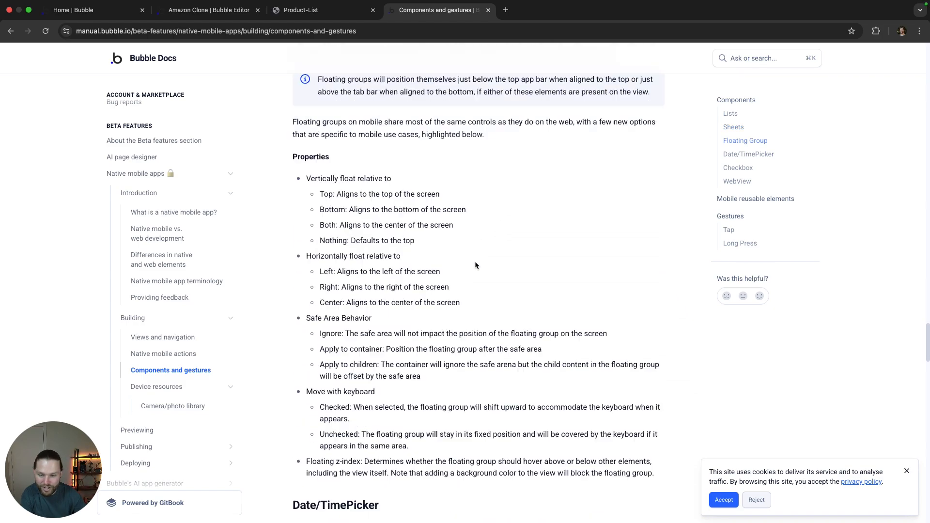
pyautogui.scroll(-8, 476, 262)
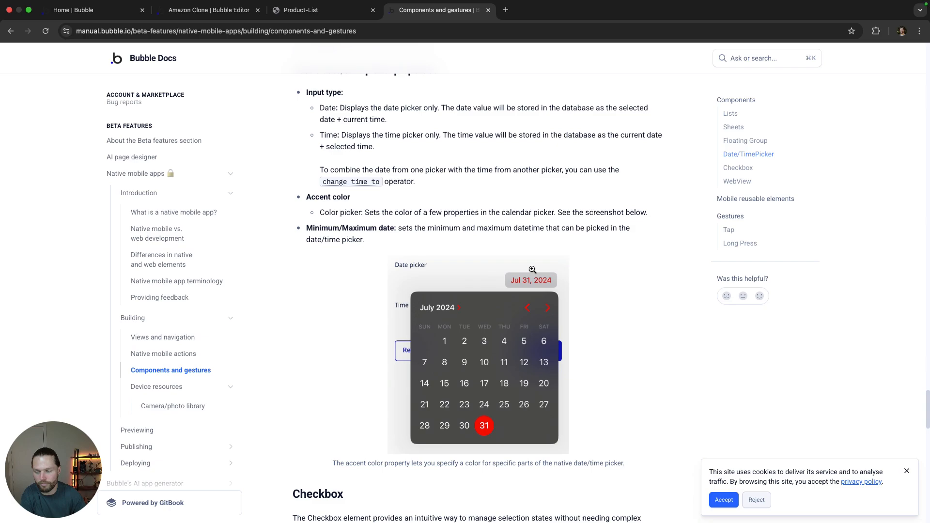
# Review the Checkbox, WebView, Mobile reusable elements and Gestures sections of the Components and gestures documentation.
pyautogui.scroll(-2, 561, 146)
pyautogui.scroll(-14, 561, 147)
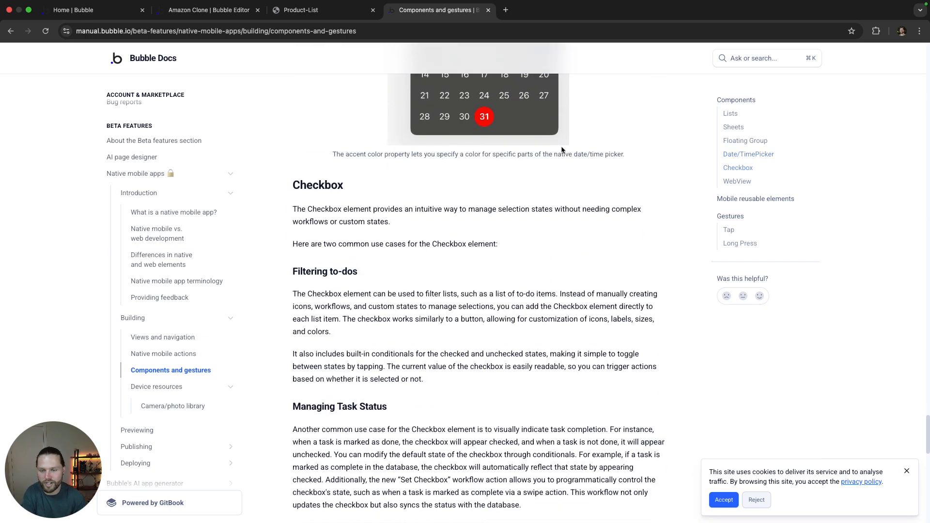
pyautogui.scroll(-8, 561, 147)
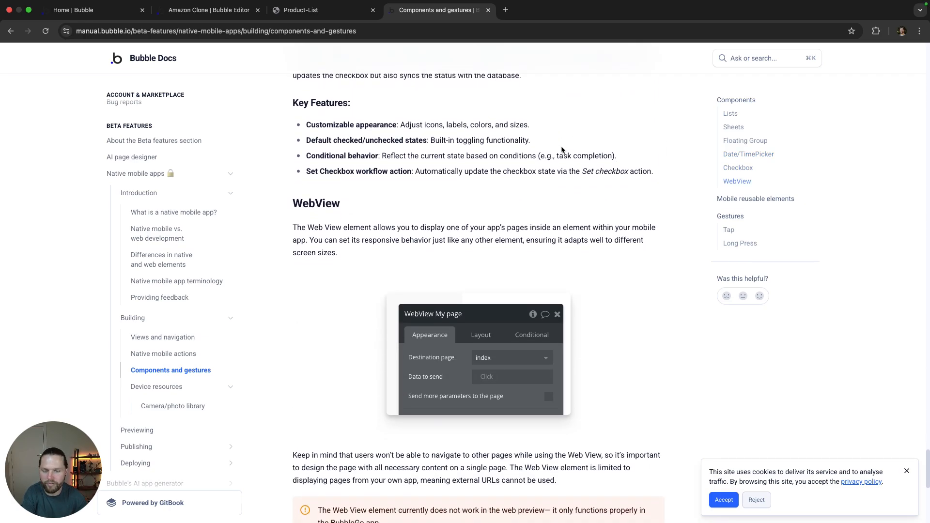
pyautogui.scroll(-2, 562, 149)
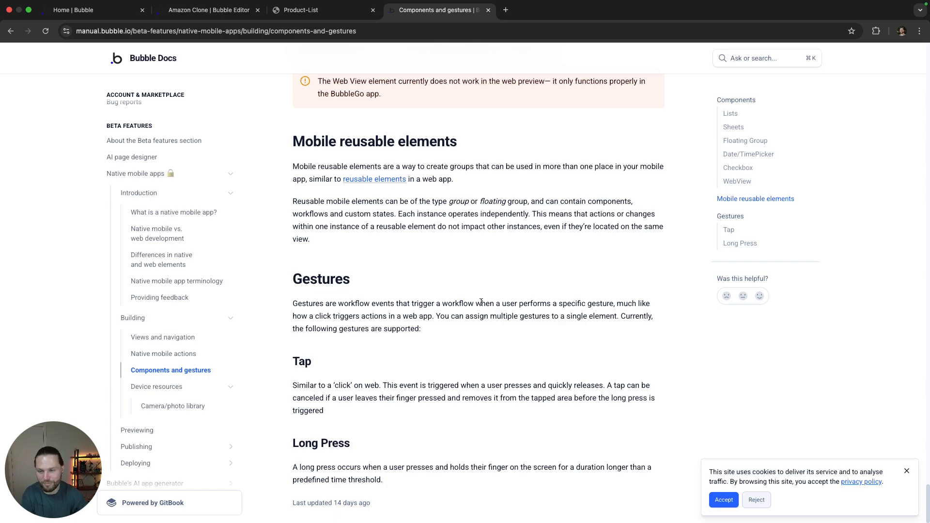
pyautogui.scroll(15, 482, 303)
# Open the Camera/photo library page under Device resources and review camera access and camera library access.
pyautogui.click(176, 387)
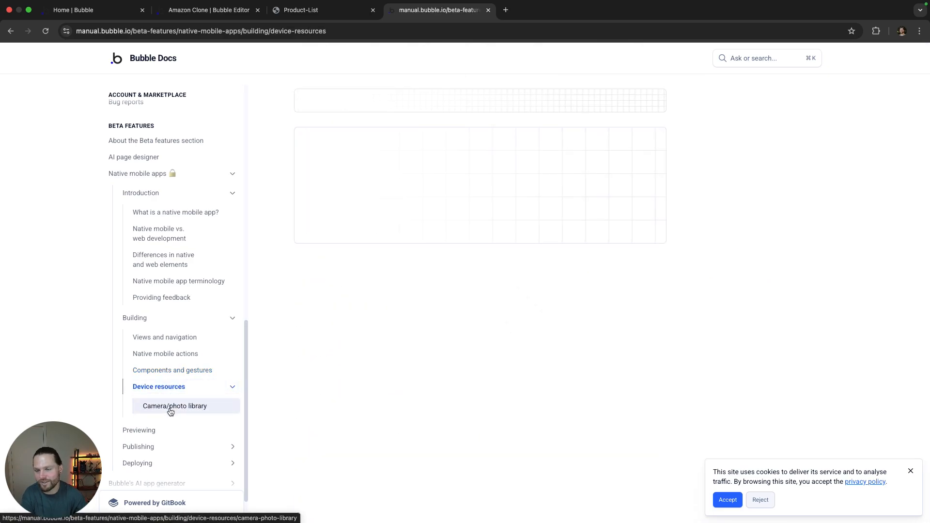
pyautogui.click(170, 410)
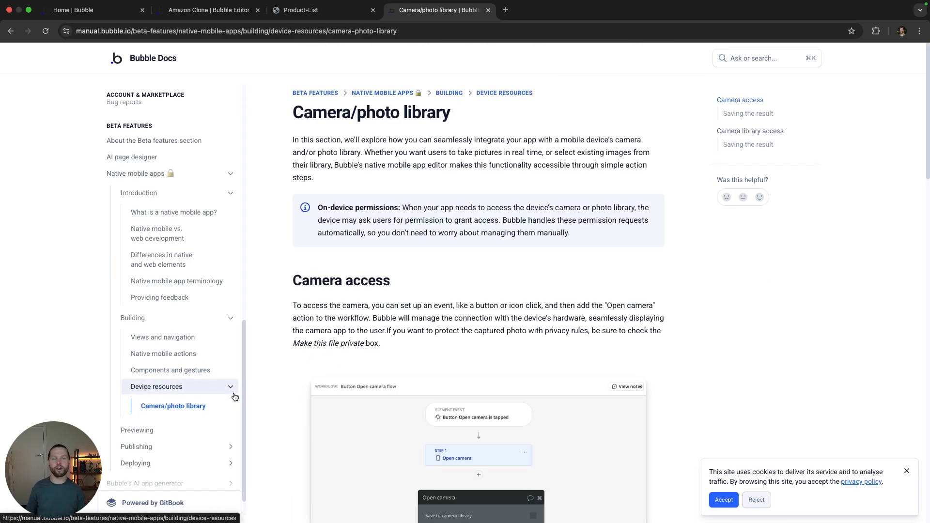
pyautogui.scroll(-10, 514, 199)
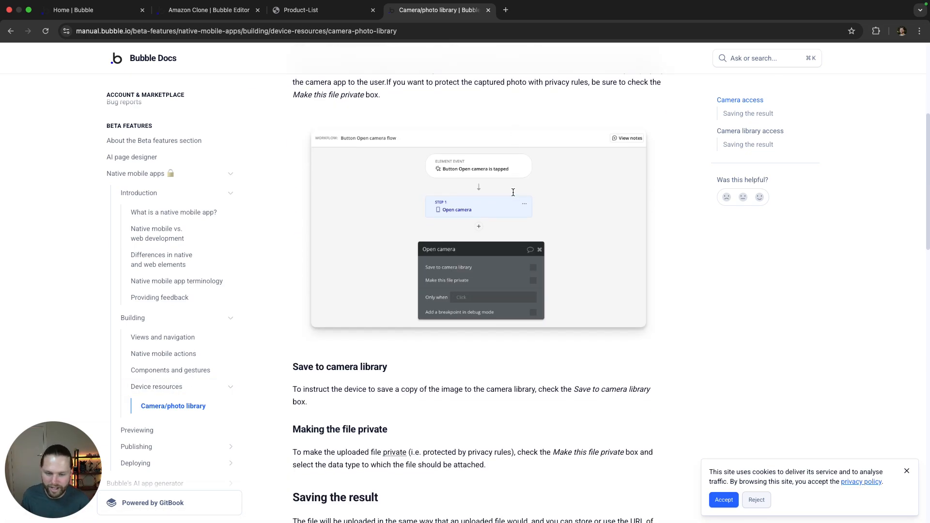
pyautogui.scroll(-10, 514, 195)
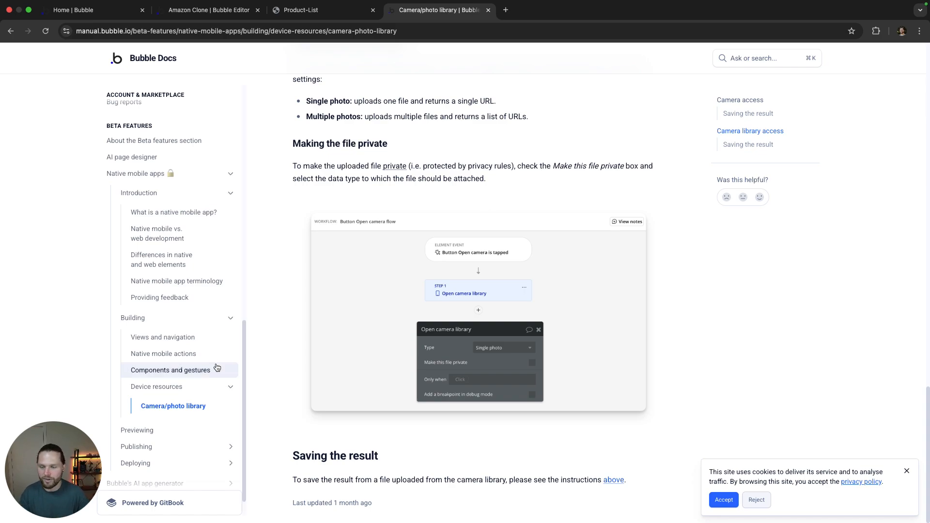
# Review the Previewing documentation on web preview and BubbleGo, and compare it with the running Product-List preview.
pyautogui.click(144, 431)
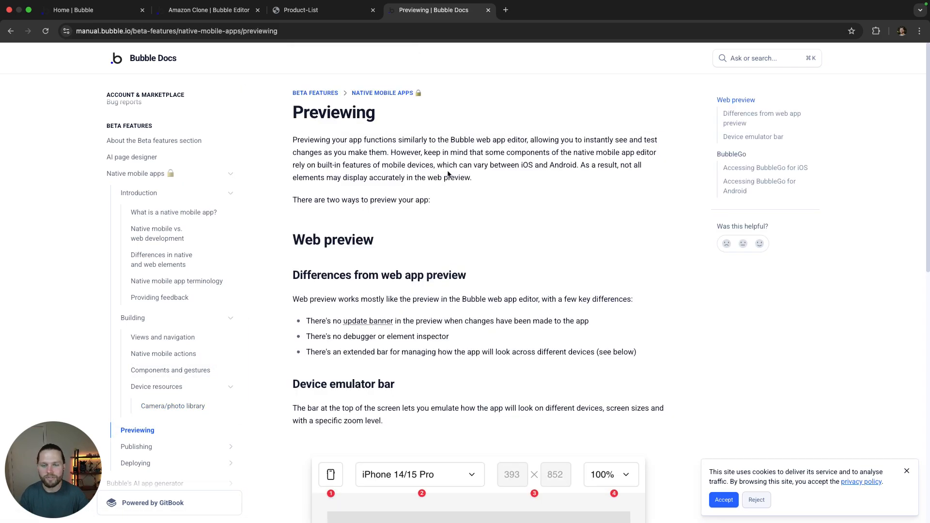
pyautogui.scroll(-6, 451, 177)
pyautogui.scroll(-5, 479, 177)
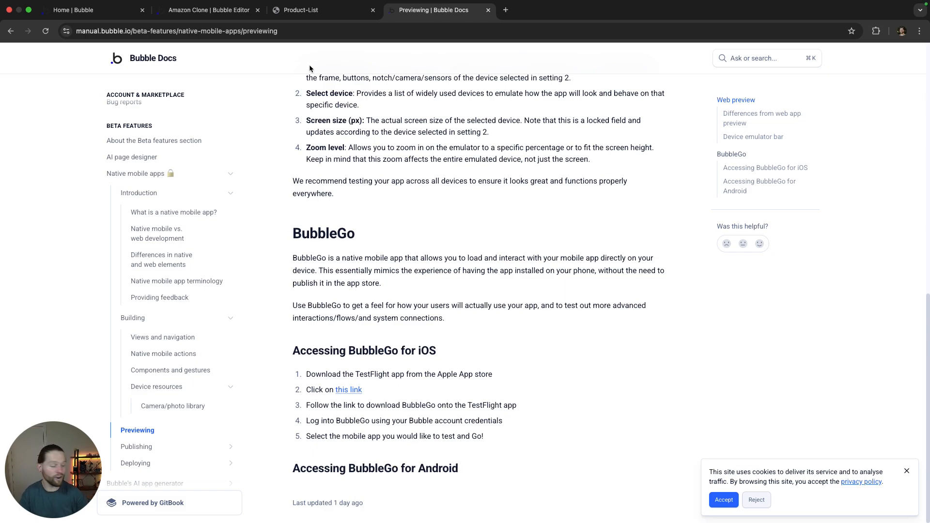
pyautogui.click(310, 10)
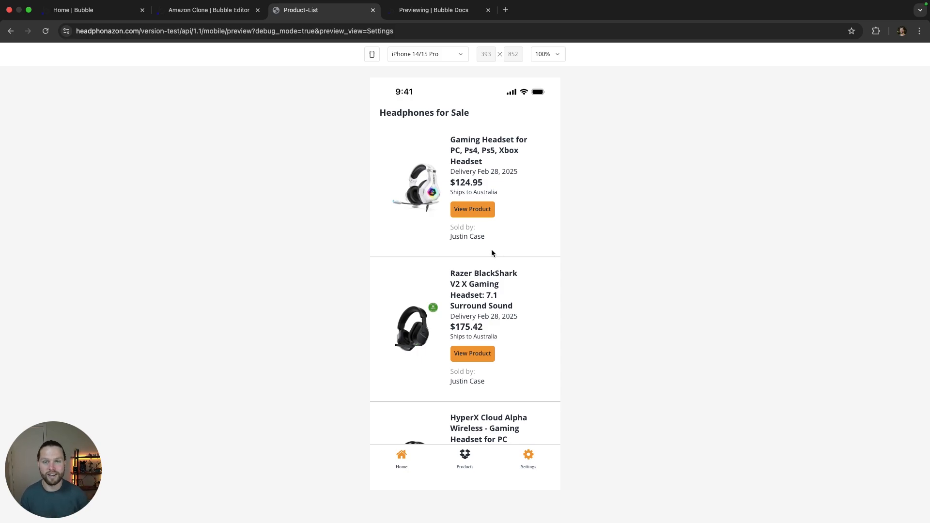
pyautogui.click(462, 11)
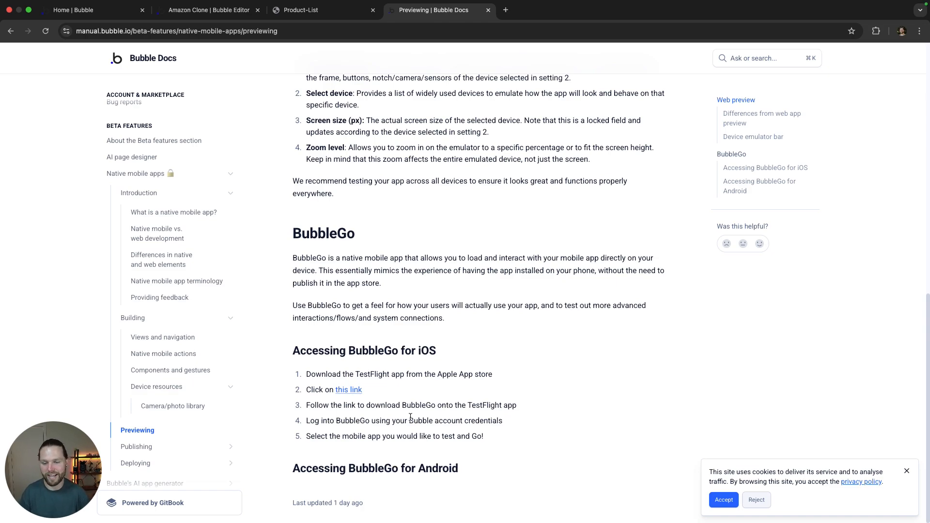
# Review the iOS/App Store publishing guide from terminology to connecting App Store Connect, and open the Android/Play Store guide.
pyautogui.click(148, 451)
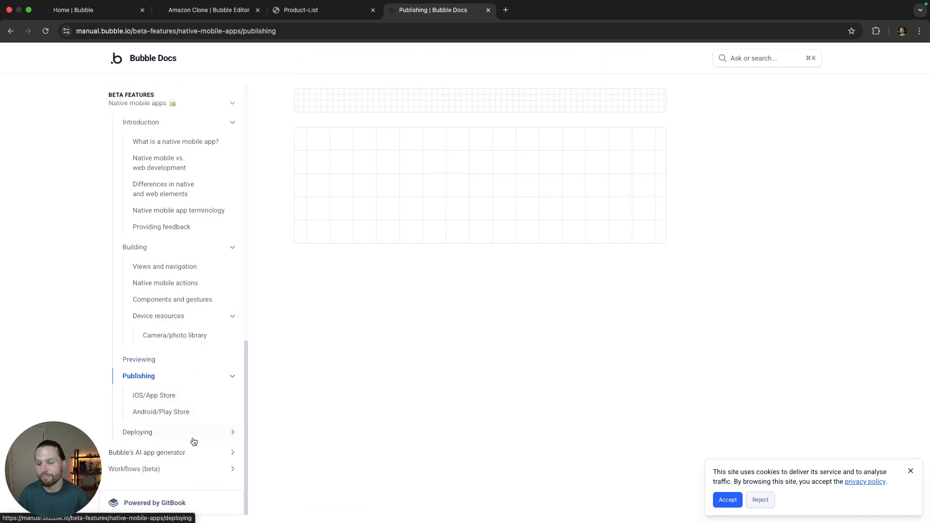
pyautogui.click(182, 403)
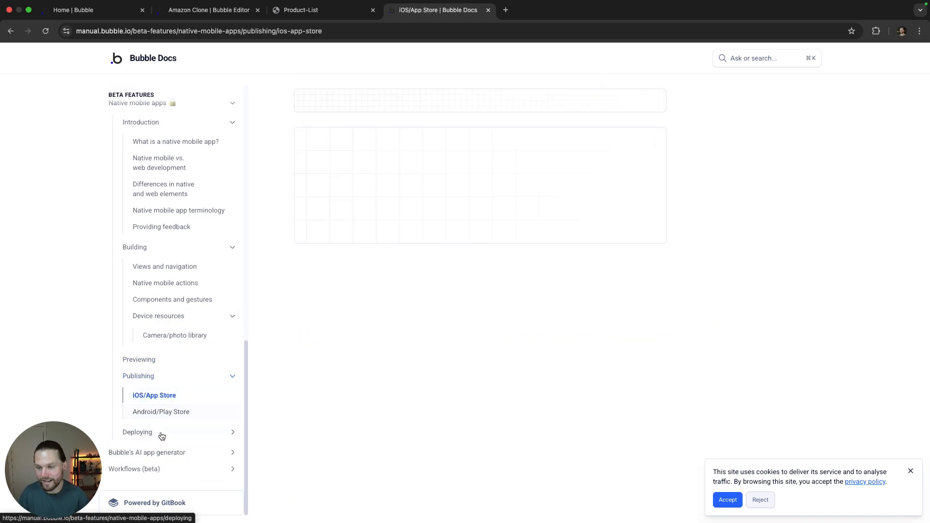
pyautogui.scroll(-15, 446, 243)
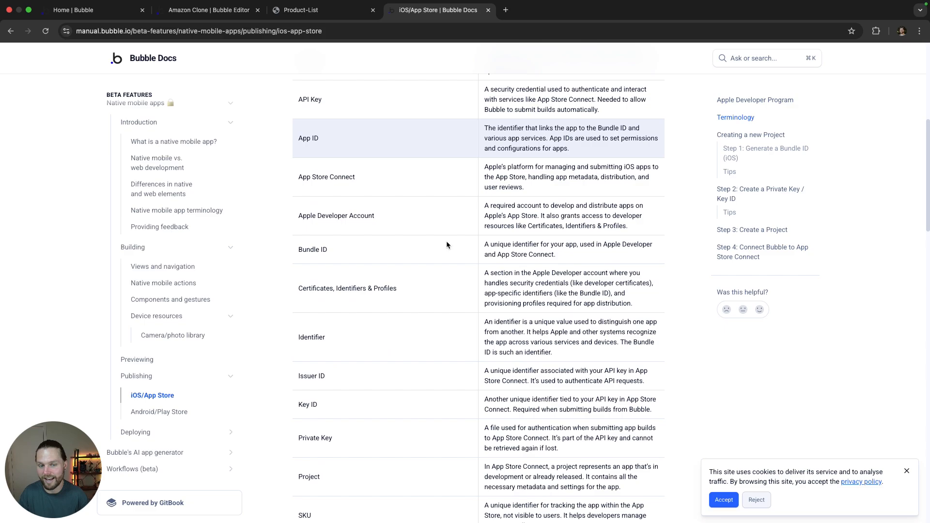
pyautogui.scroll(-10, 446, 245)
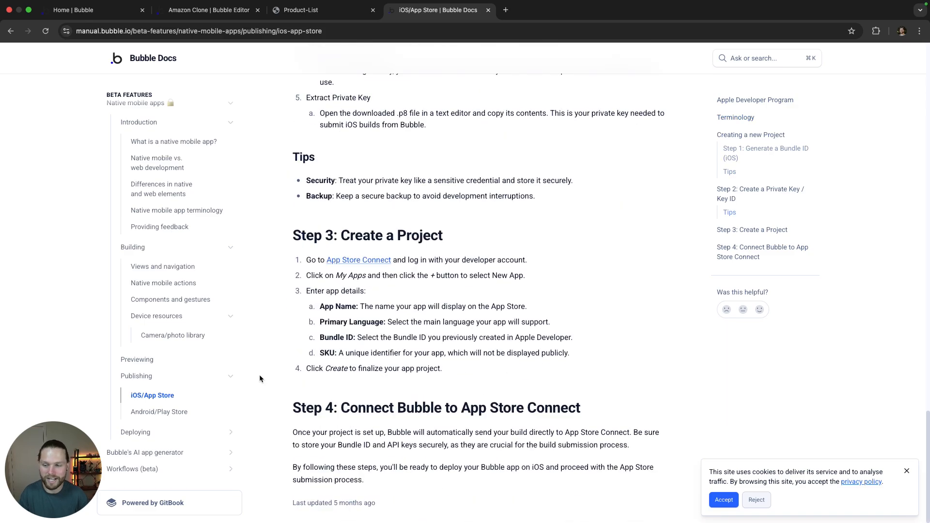
pyautogui.click(159, 412)
# Open the Deploying section of the documentation and view its Android settings page.
pyautogui.click(143, 432)
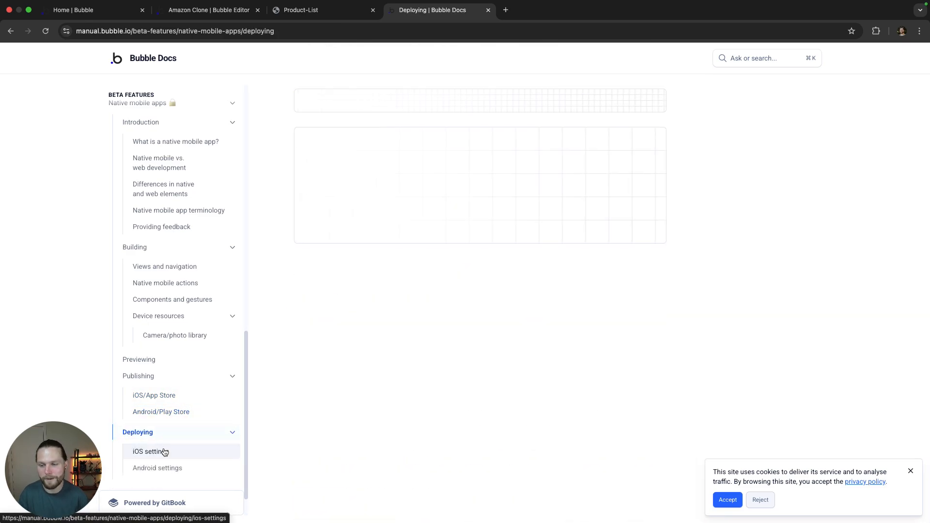
pyautogui.click(167, 413)
pyautogui.click(164, 429)
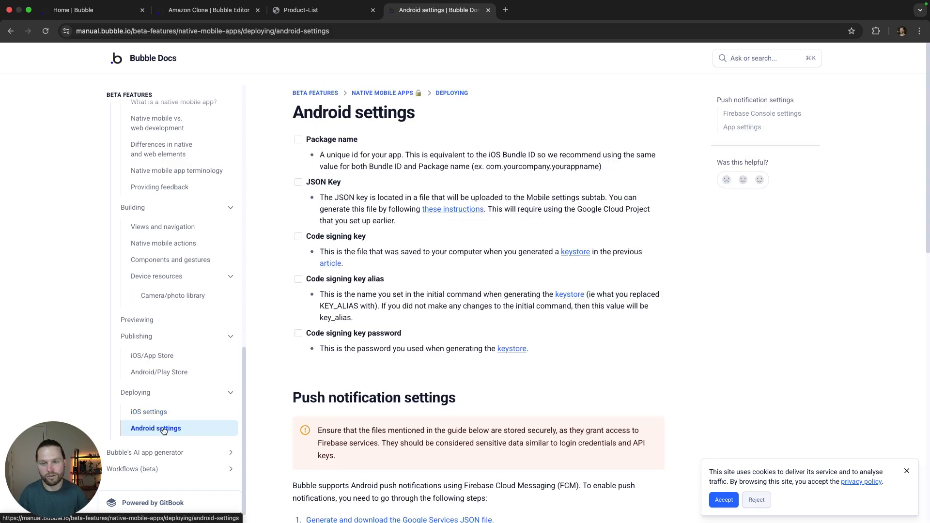
# Review the iOS settings deployment page, covering the app settings, app icon and push notification settings.
pyautogui.click(168, 413)
pyautogui.scroll(-5, 424, 315)
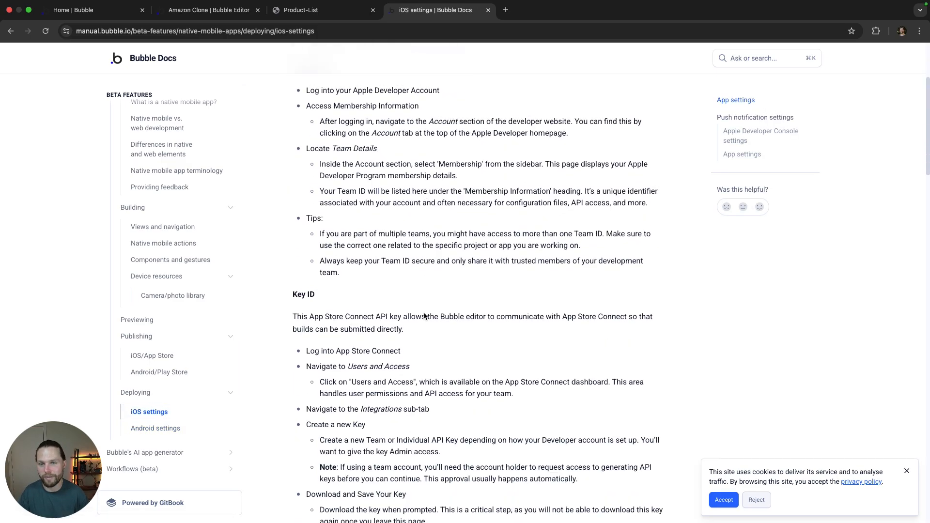
pyautogui.scroll(-20, 424, 315)
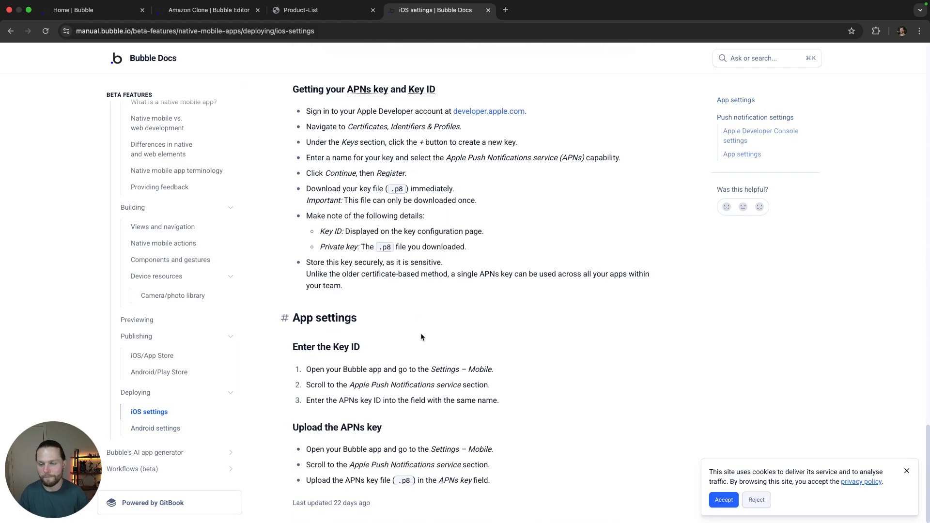
pyautogui.scroll(20, 421, 337)
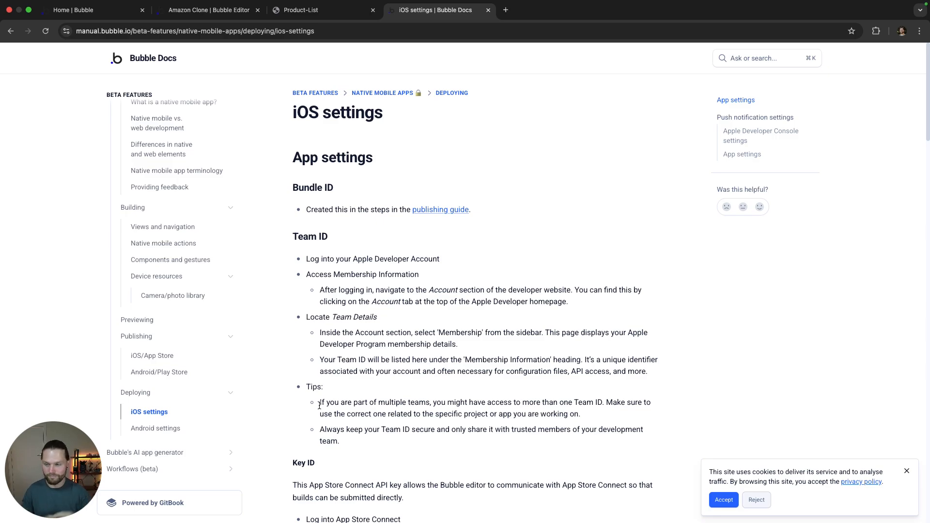
pyautogui.scroll(-10, 388, 340)
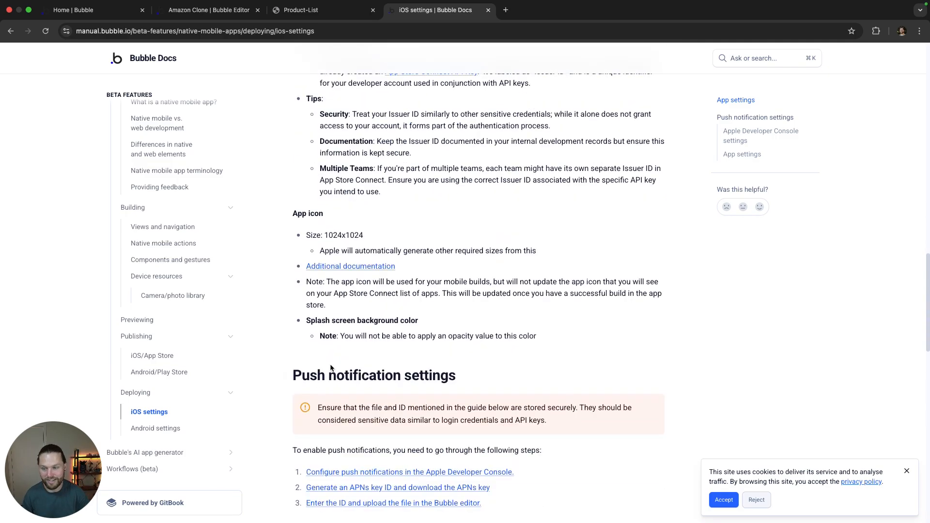
pyautogui.scroll(12, 184, 310)
pyautogui.scroll(-10, 187, 357)
pyautogui.scroll(-3, 187, 357)
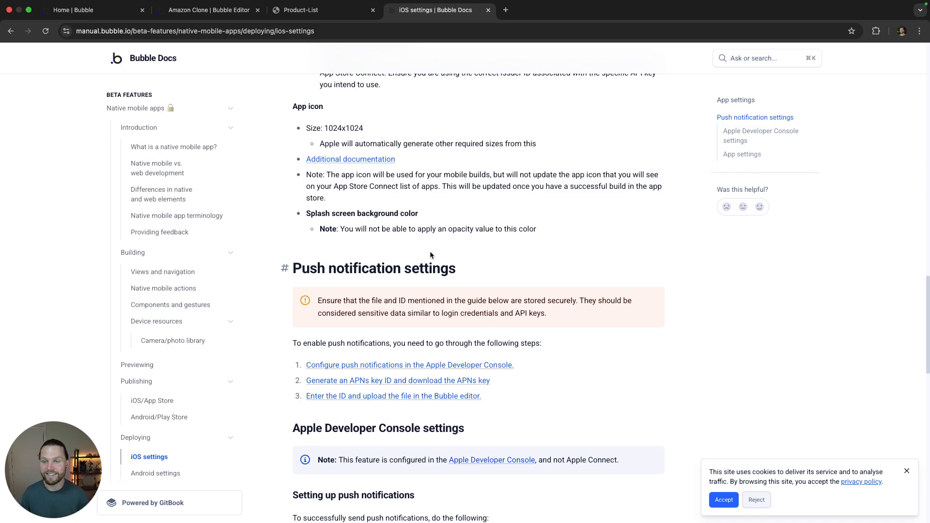
# Check the running app preview, and switch to the Bubble editor to look through the Product-List view's available elements.
pyautogui.click(324, 16)
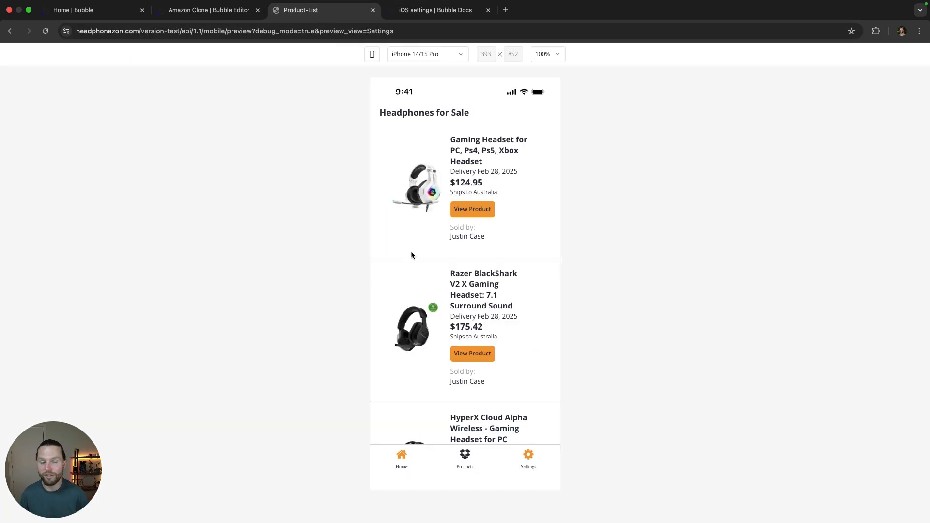
pyautogui.click(233, 13)
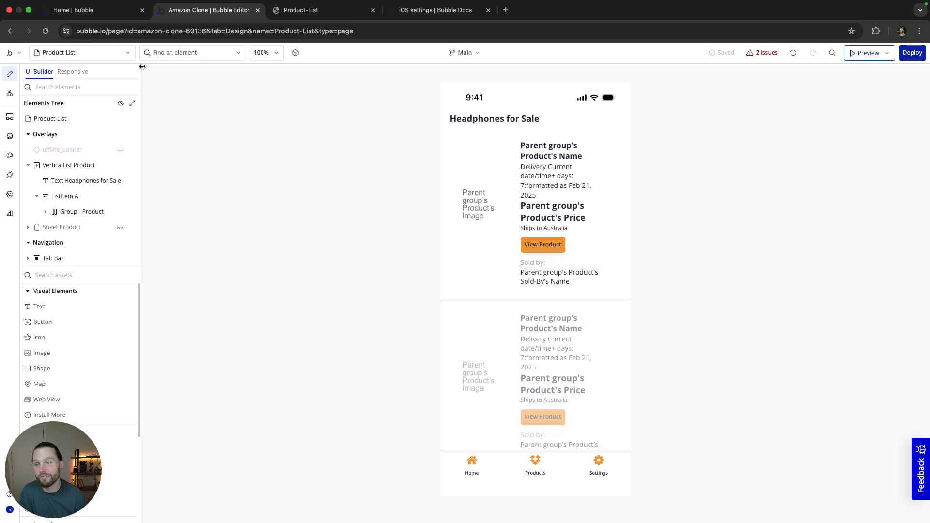
pyautogui.scroll(-3, 72, 310)
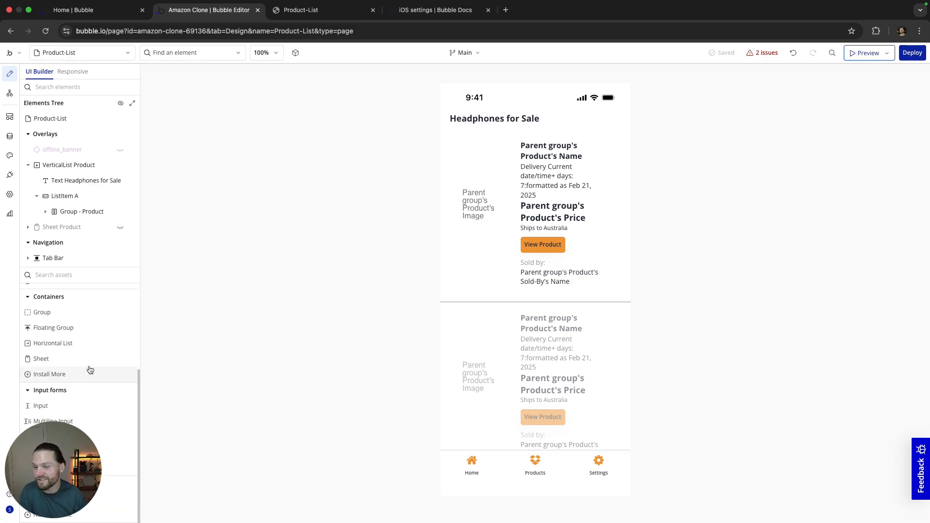
pyautogui.scroll(3, 89, 369)
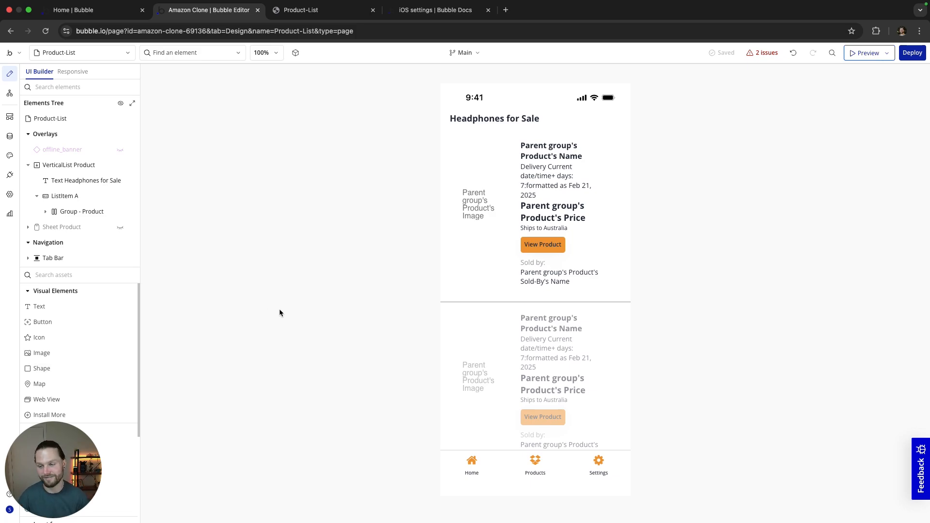
# Select the product group in the first list item, and examine its properties and the visual, container and input elements on offer.
pyautogui.click(490, 149)
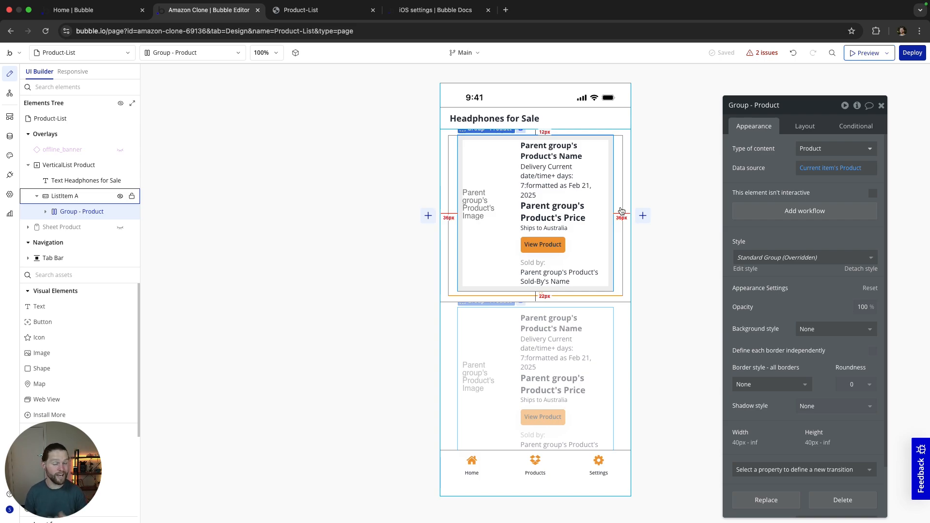
pyautogui.scroll(-5, 97, 310)
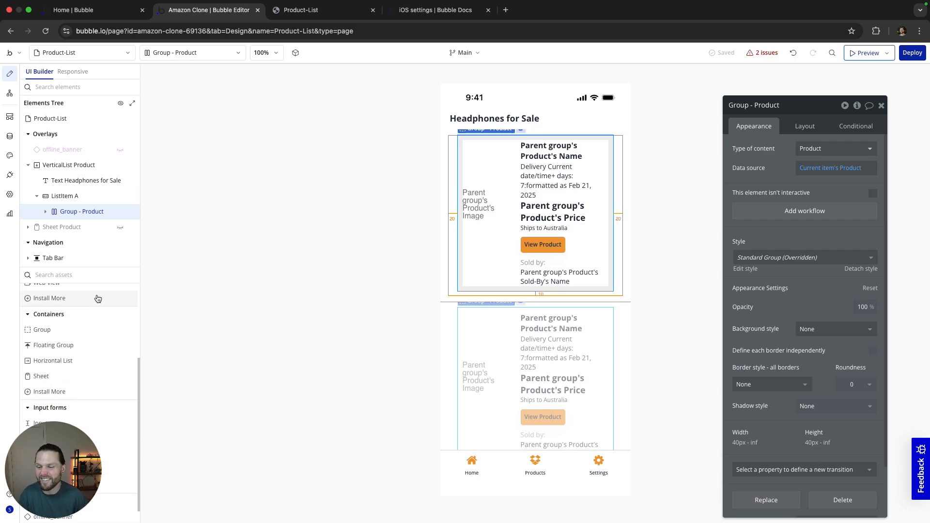
pyautogui.scroll(5, 87, 334)
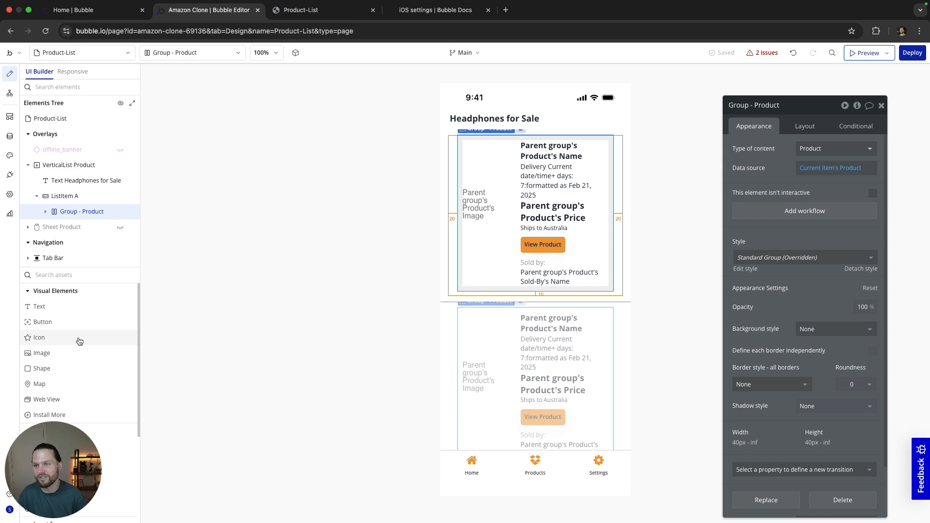
pyautogui.scroll(-5, 80, 338)
pyautogui.scroll(5, 83, 353)
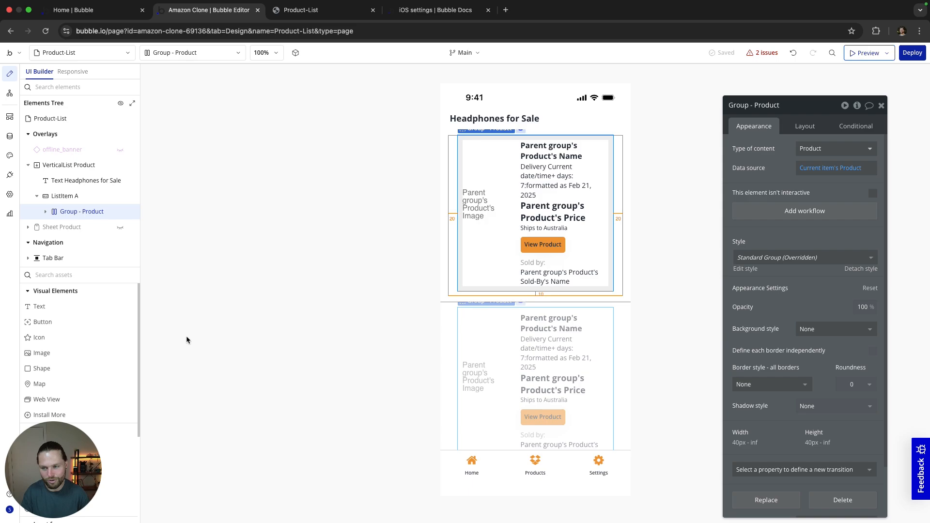
# Open the login web page in the editor to view its form, and return to the app preview.
pyautogui.click(85, 52)
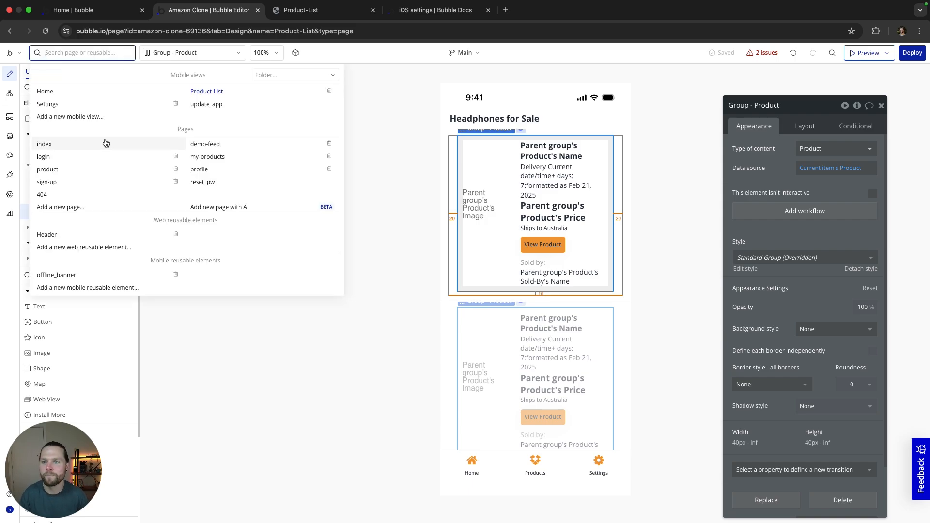
pyautogui.click(98, 160)
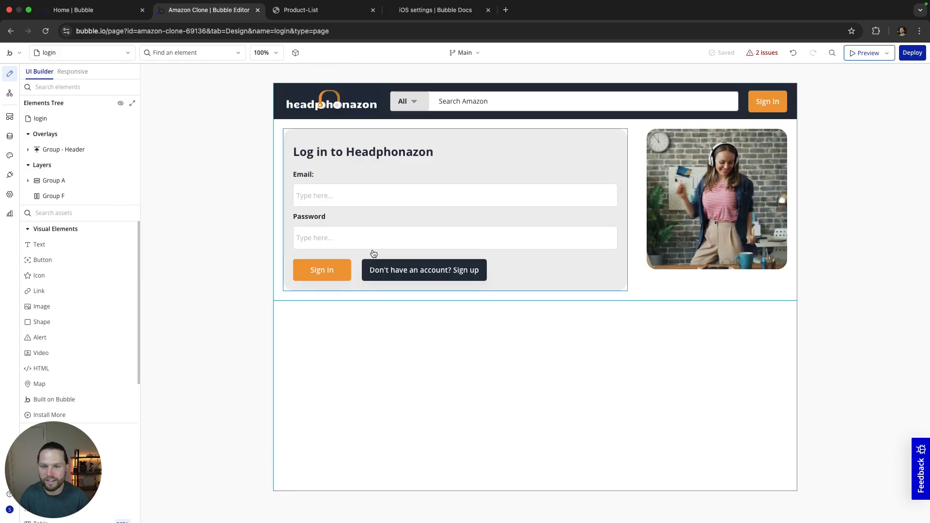
pyautogui.click(329, 15)
# Open the Views and navigation documentation page and skim its navigation, tab bar and user login sections.
pyautogui.click(435, 10)
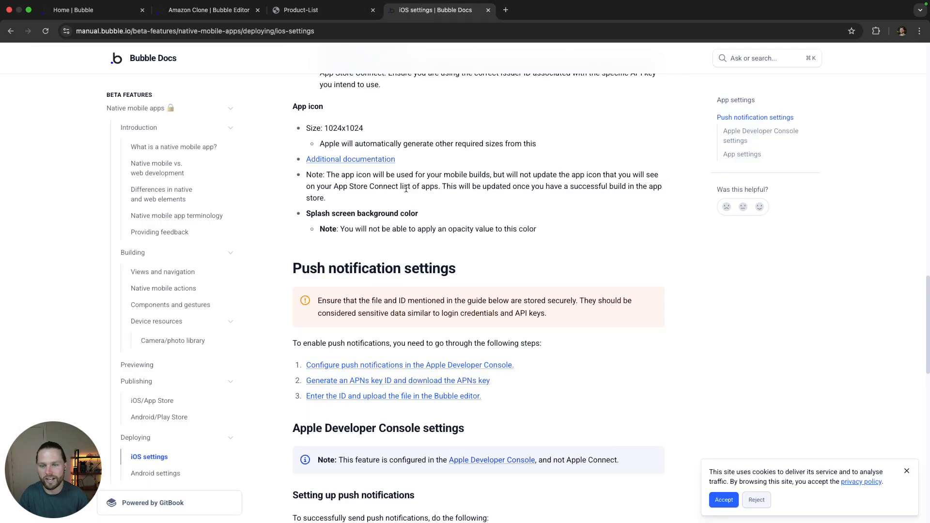
pyautogui.scroll(3, 340, 243)
pyautogui.click(187, 254)
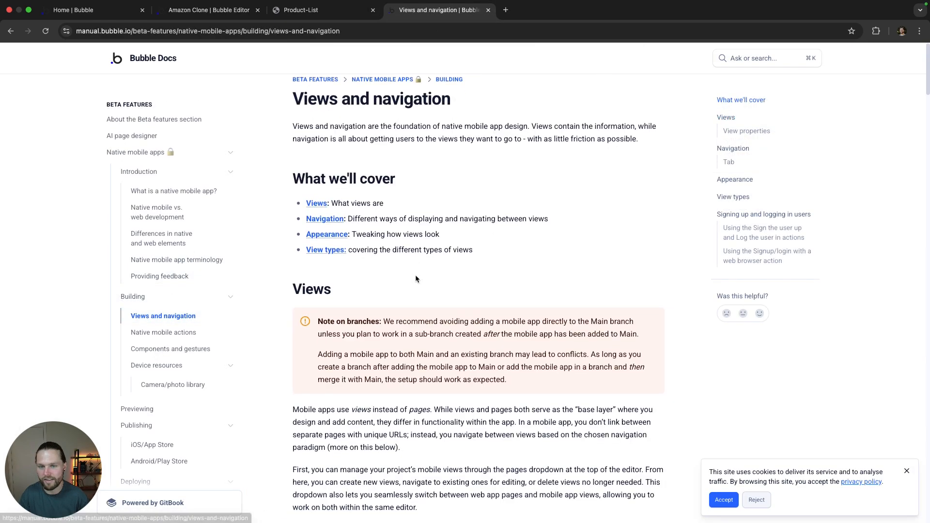
pyautogui.scroll(-10, 417, 274)
pyautogui.scroll(-12, 421, 271)
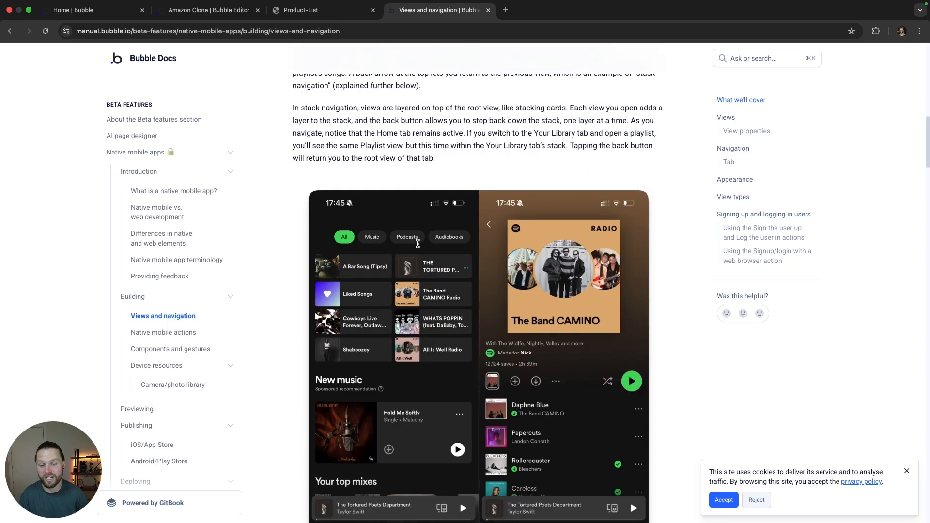
pyautogui.scroll(-15, 421, 239)
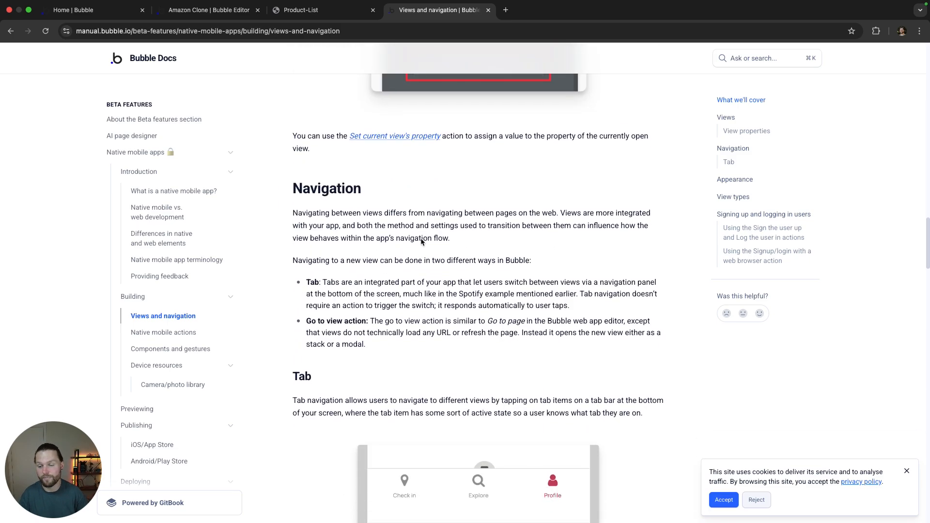
pyautogui.scroll(-15, 422, 239)
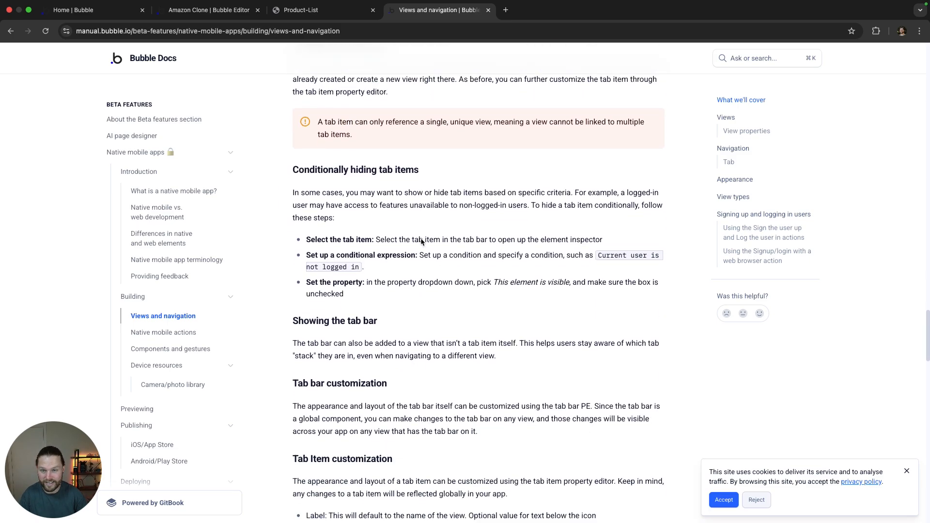
pyautogui.scroll(-13, 421, 241)
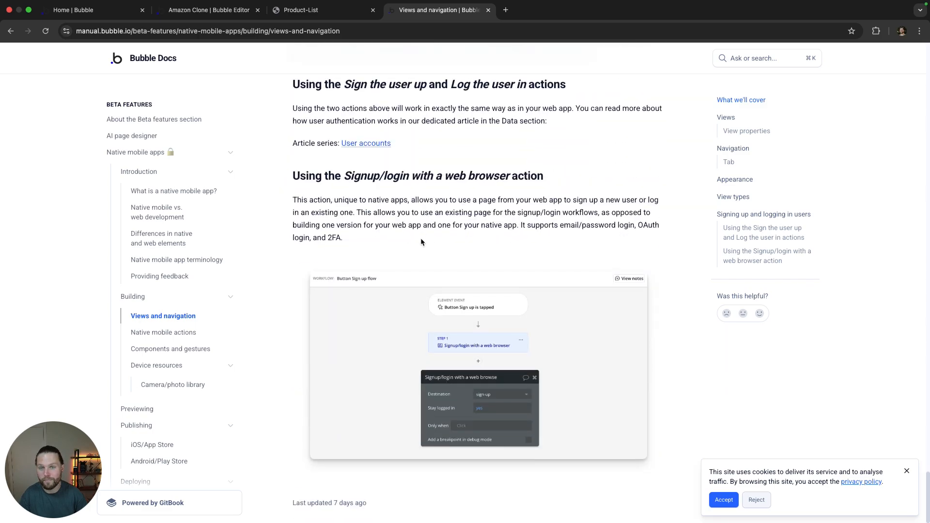
# Read the documentation on signing up and logging in users, including the Signup/login with a web browser action.
pyautogui.scroll(4, 421, 240)
pyautogui.scroll(-4, 556, 282)
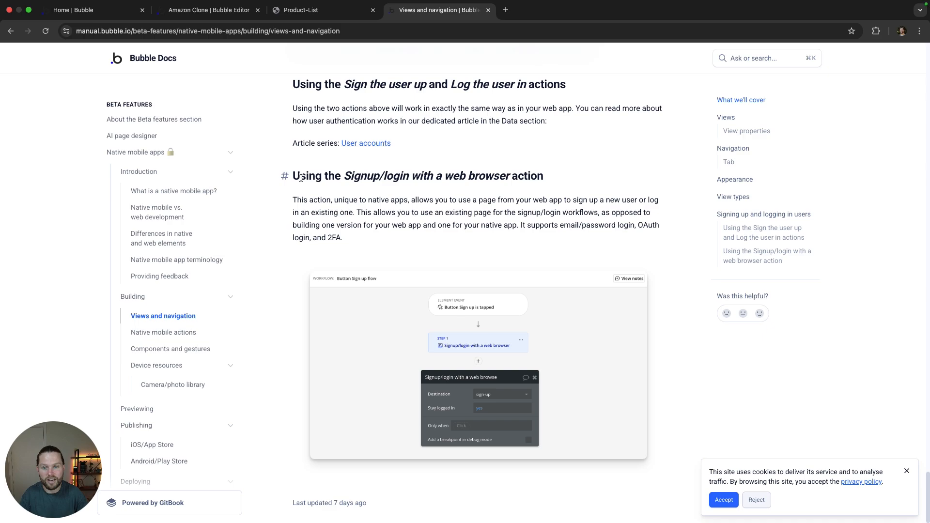
pyautogui.moveTo(300, 178); pyautogui.dragTo(490, 192)
pyautogui.click(483, 222)
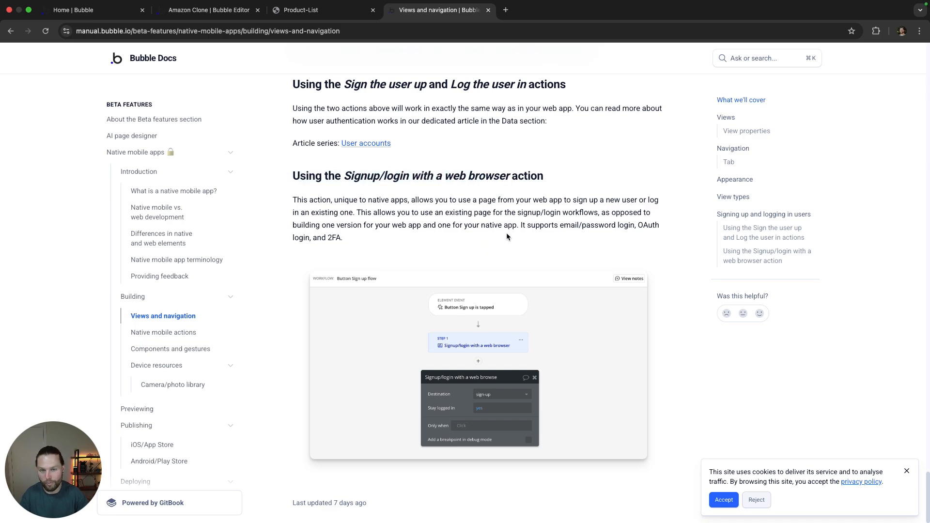
pyautogui.scroll(3, 506, 236)
pyautogui.scroll(-2, 507, 233)
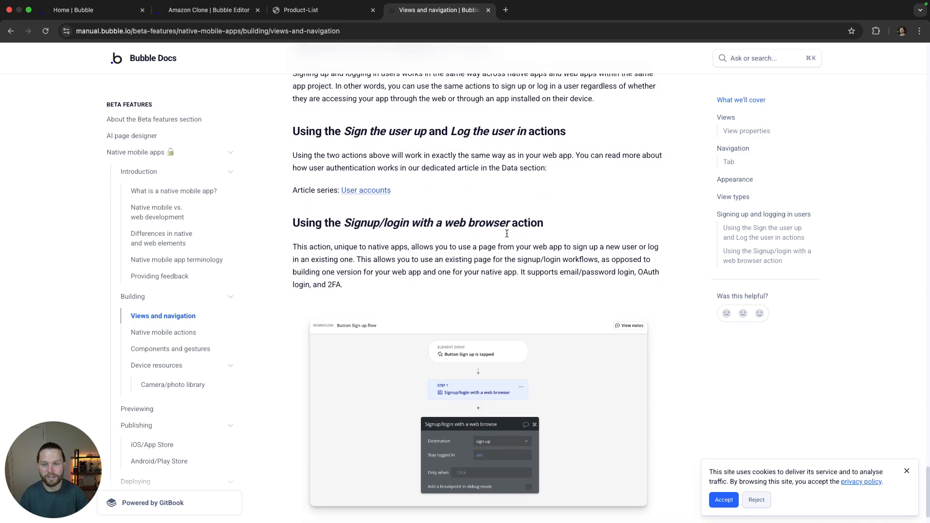
pyautogui.scroll(2, 507, 233)
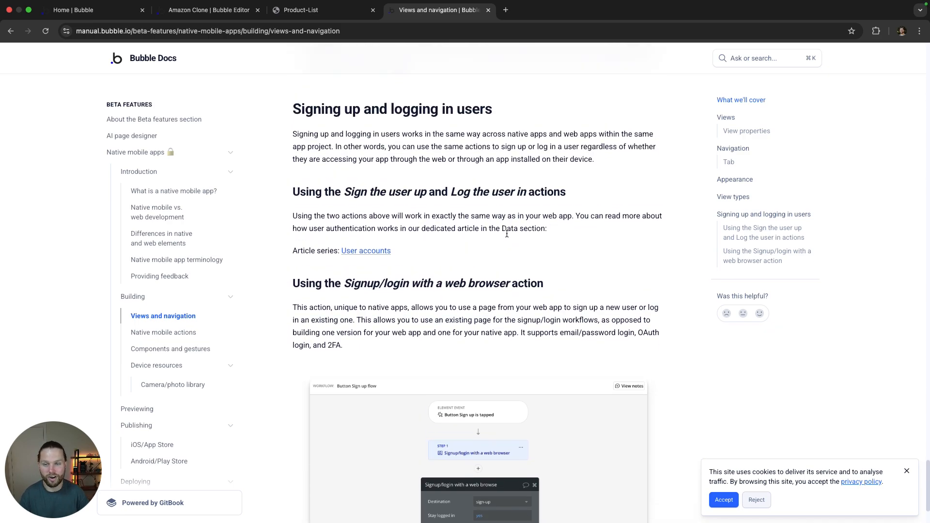
# Switch to the Bubble editor and look through the visual and container elements available on the login web page.
pyautogui.click(218, 11)
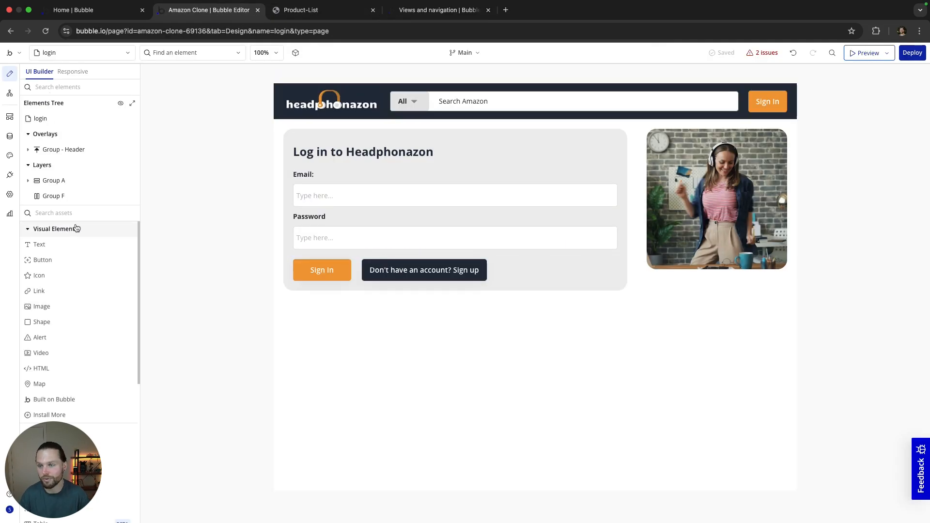
pyautogui.scroll(-3, 78, 296)
pyautogui.scroll(1, 75, 291)
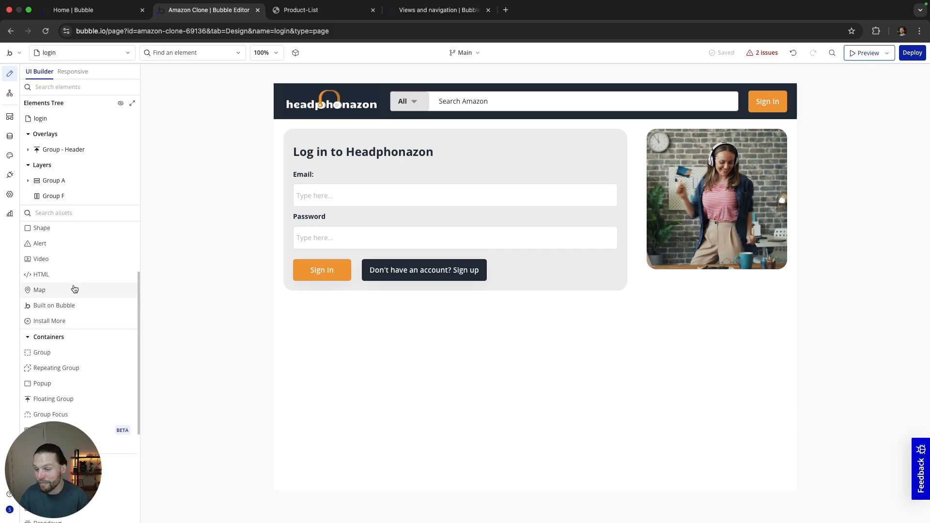
pyautogui.scroll(1, 77, 293)
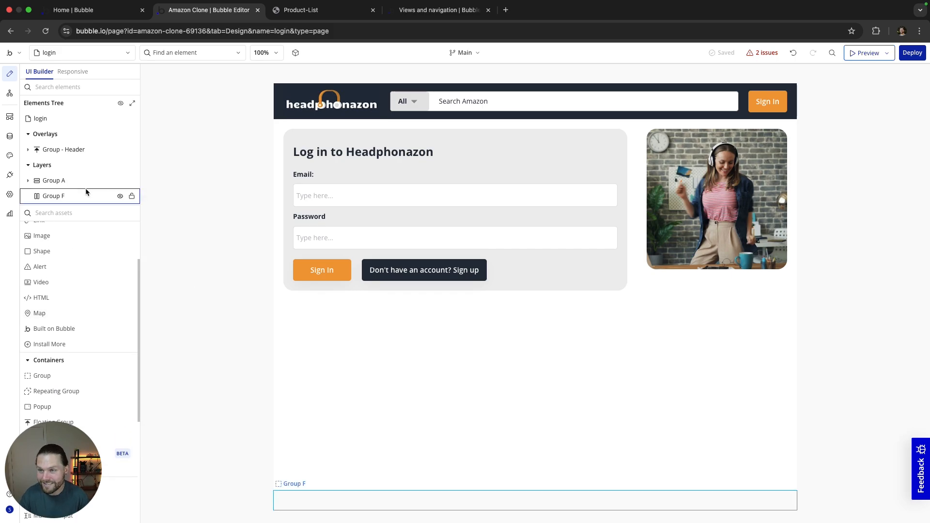
# In the Product-List mobile view, color the word "Sale" red in the "Headphones for Sale" heading using the rich text editor.
pyautogui.click(109, 53)
pyautogui.click(202, 90)
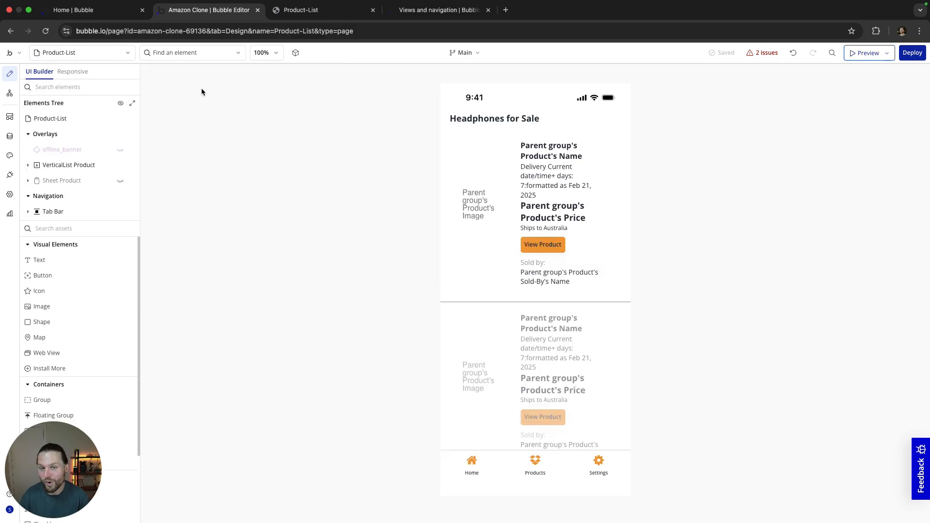
pyautogui.doubleClick(494, 119)
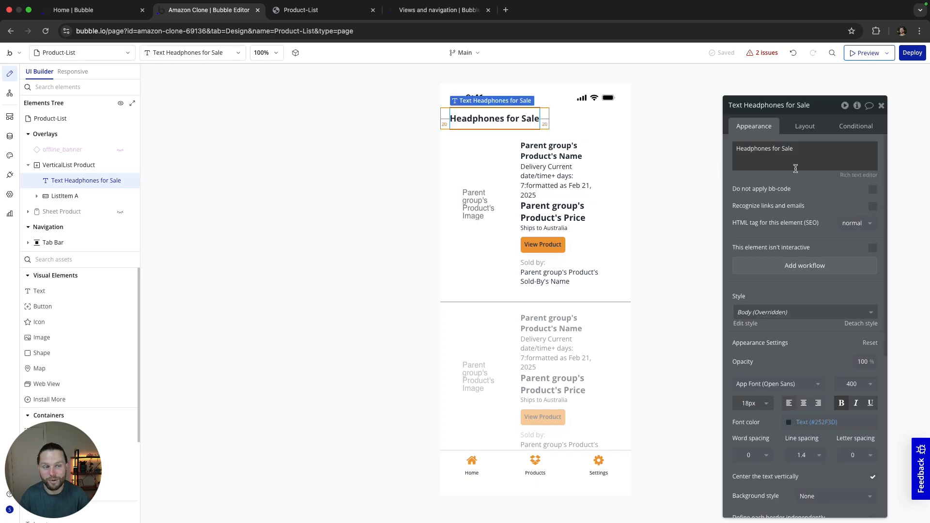
pyautogui.click(847, 176)
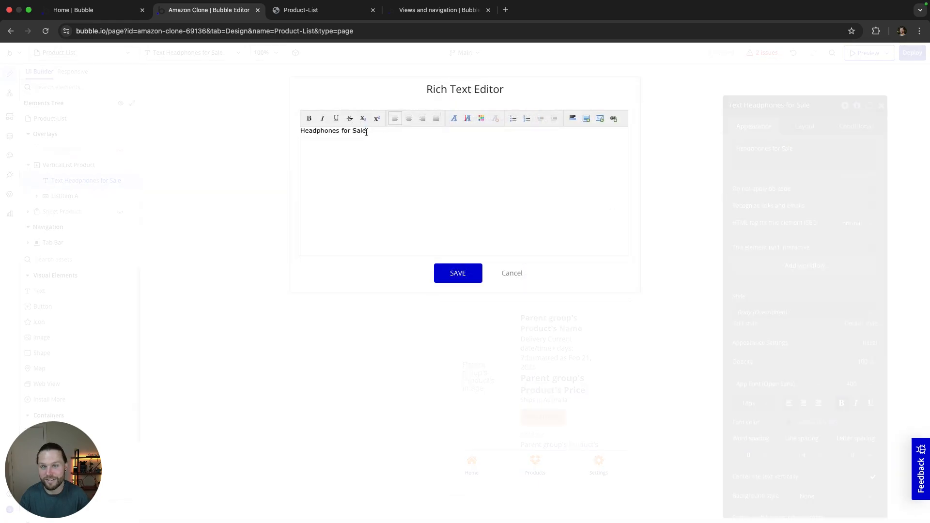
pyautogui.moveTo(367, 132); pyautogui.dragTo(353, 132)
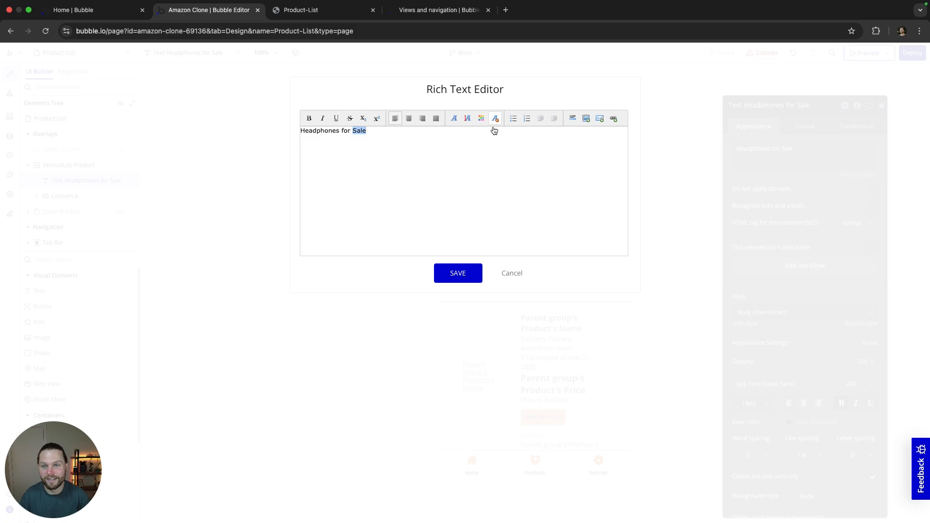
pyautogui.click(482, 118)
pyautogui.click(486, 139)
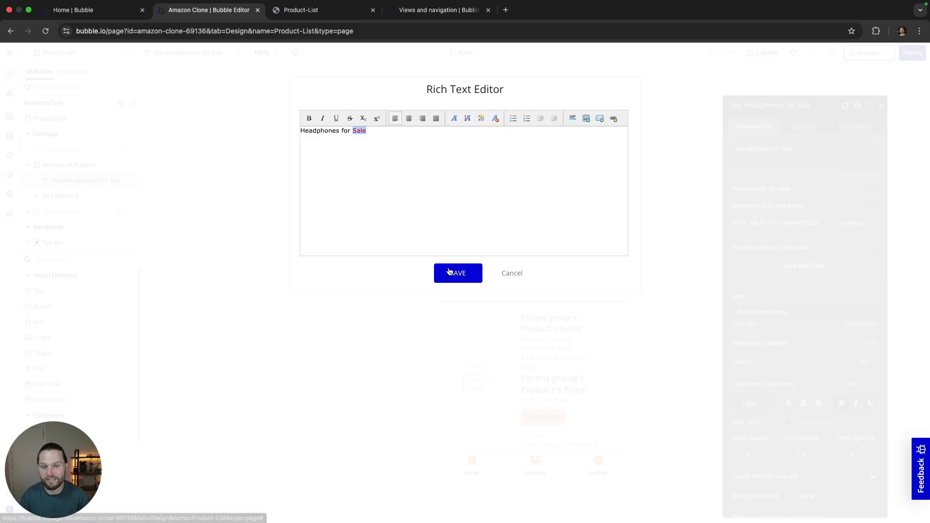
pyautogui.click(450, 272)
pyautogui.click(409, 197)
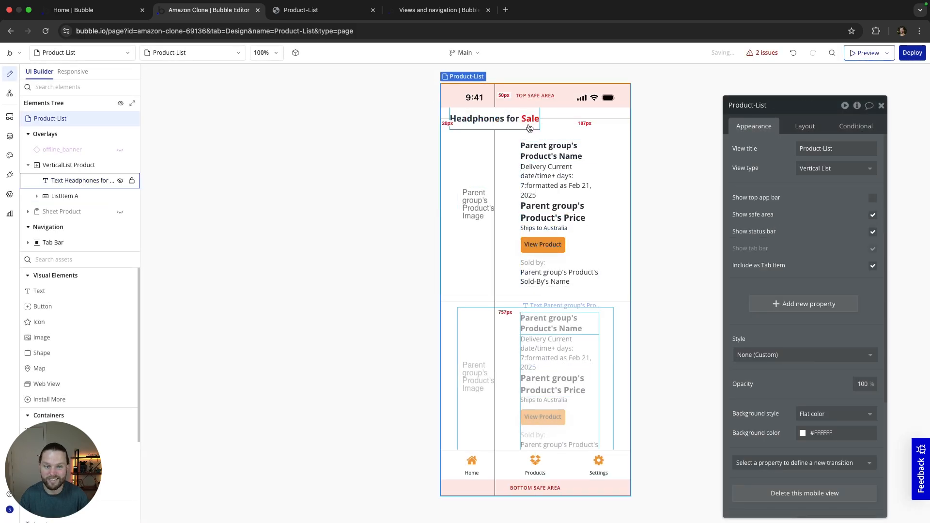
# Reload the app preview and check how the heading on the Products tab renders.
pyautogui.click(342, 12)
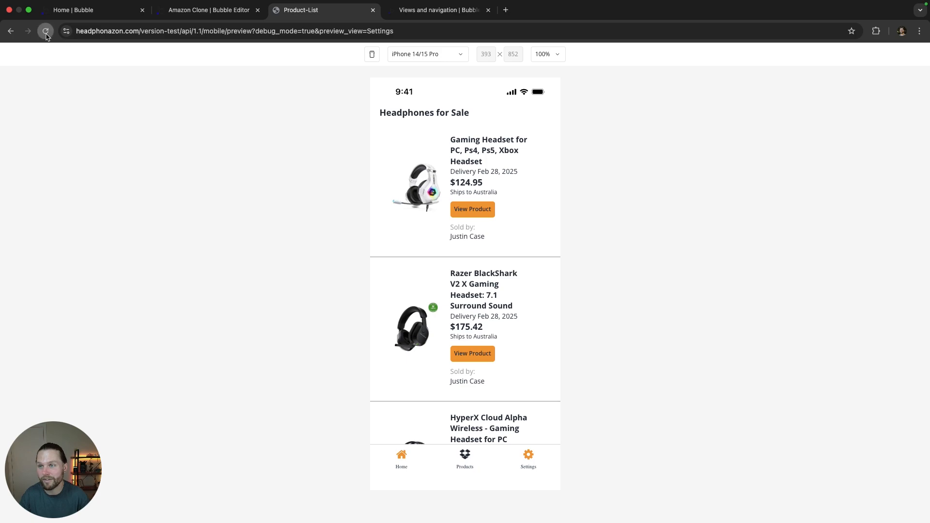
pyautogui.click(46, 31)
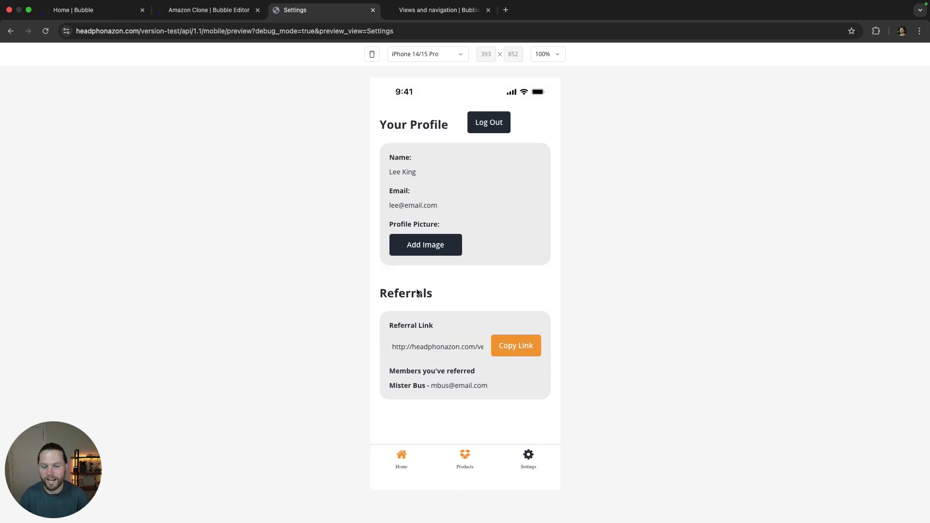
pyautogui.click(464, 456)
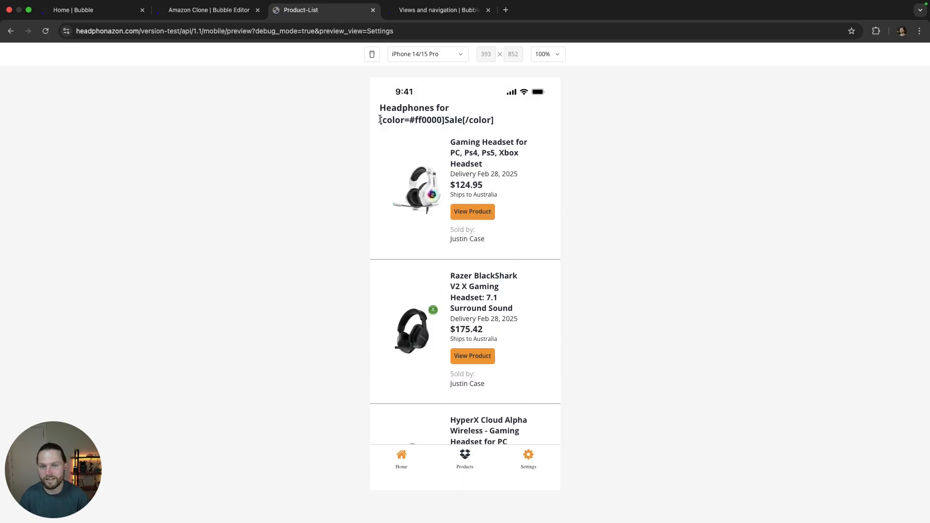
pyautogui.moveTo(381, 120); pyautogui.dragTo(523, 121)
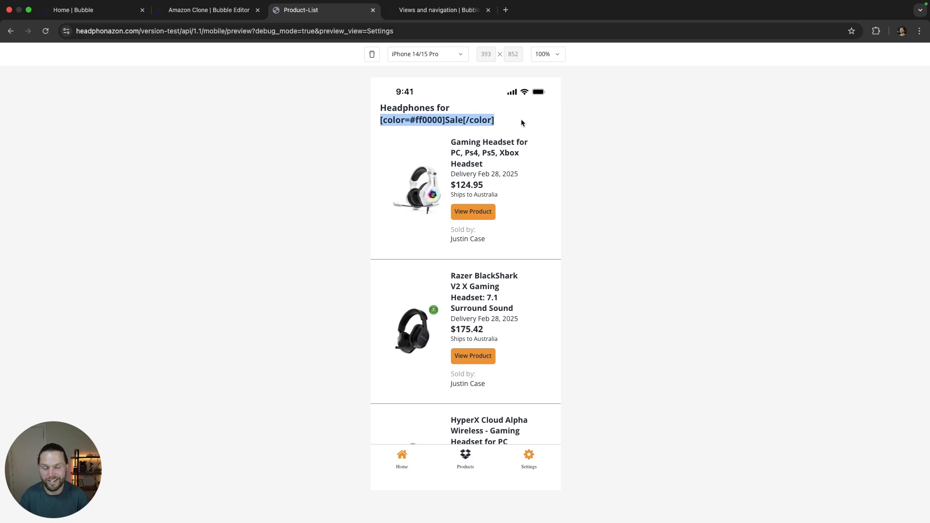
pyautogui.click(522, 118)
# Return to the editor, clear all rich text formatting from the "Headphones for Sale" heading, and save it.
pyautogui.click(229, 17)
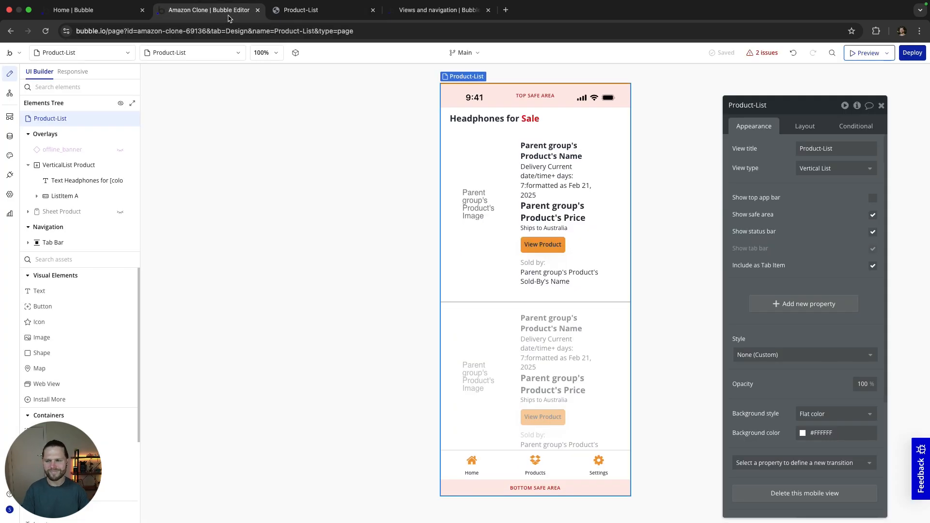
pyautogui.click(484, 119)
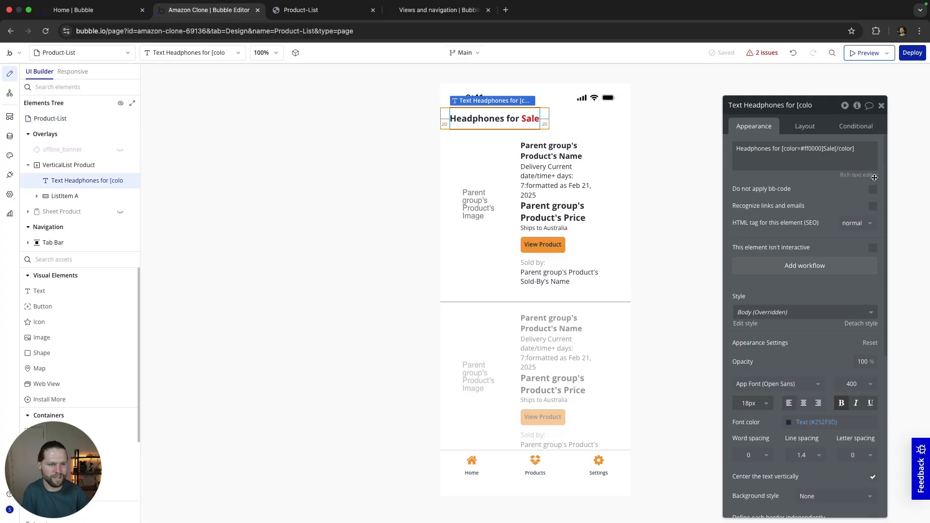
pyautogui.click(874, 177)
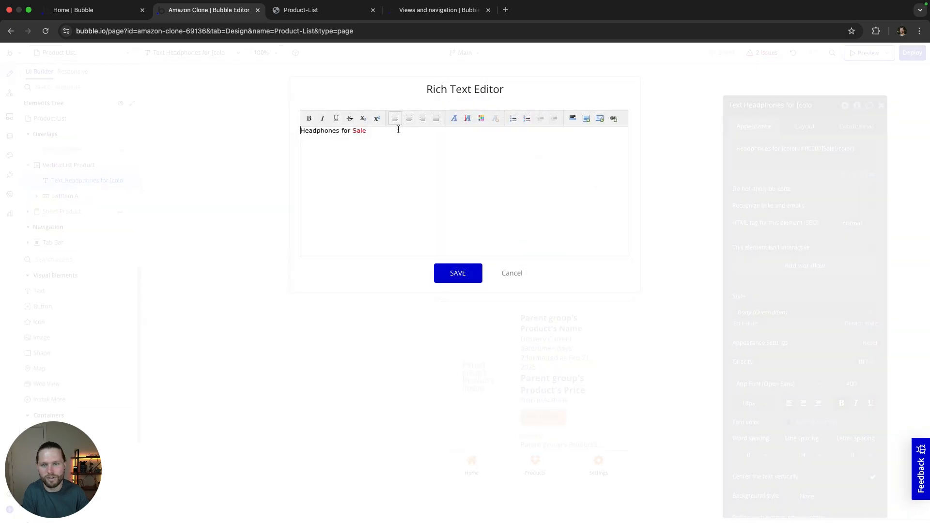
pyautogui.moveTo(392, 131); pyautogui.dragTo(300, 131)
pyautogui.click(497, 119)
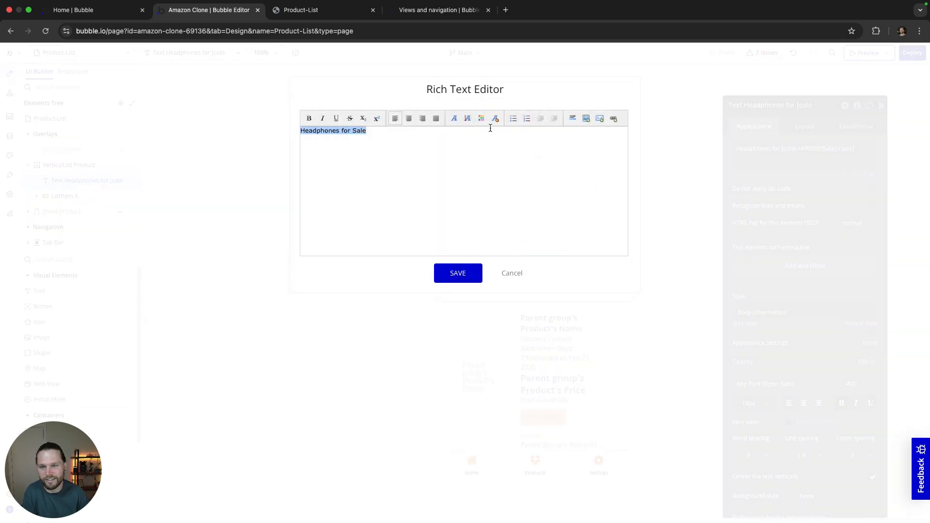
pyautogui.click(458, 273)
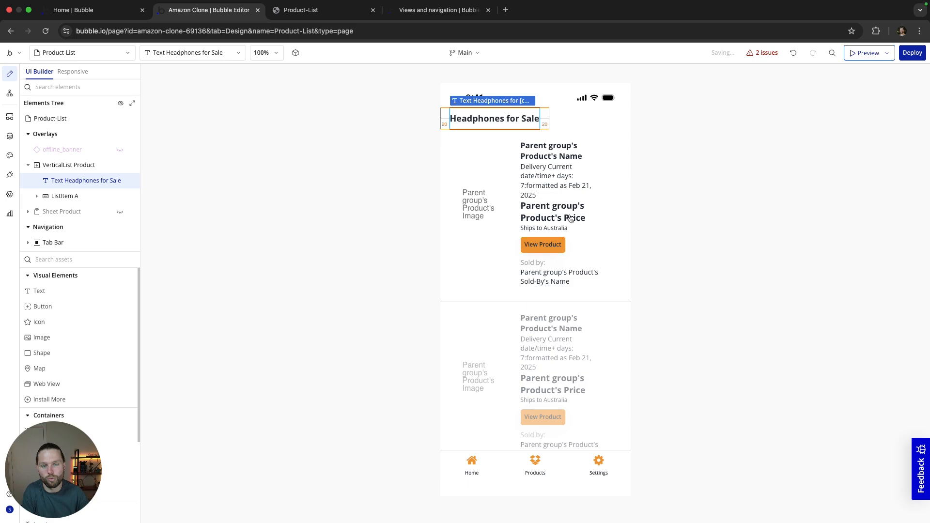
pyautogui.click(311, 211)
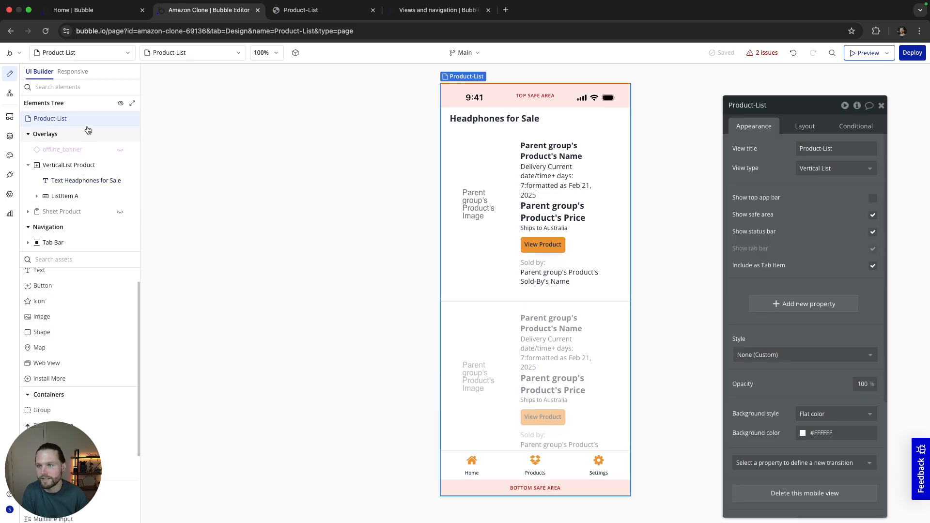
# Open the index web page and look through its available container and input form elements.
pyautogui.click(98, 52)
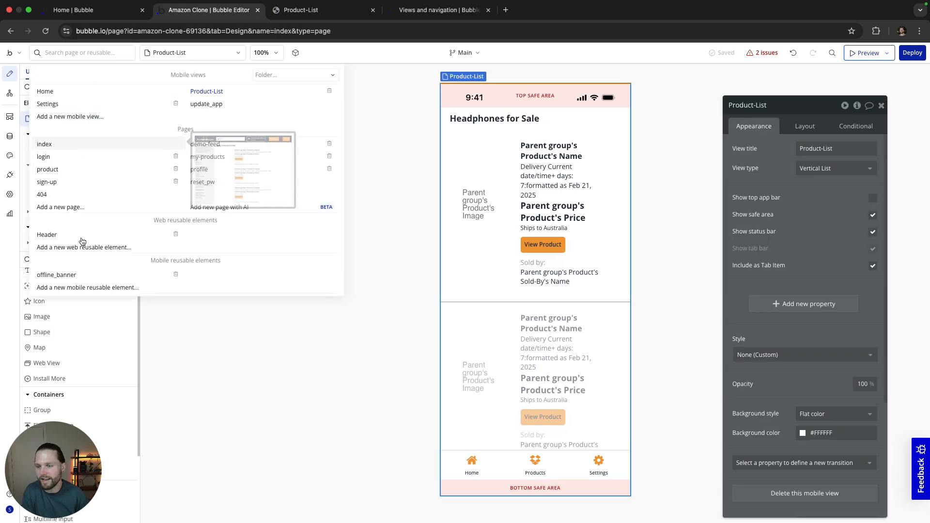
pyautogui.click(81, 144)
pyautogui.scroll(-5, 89, 319)
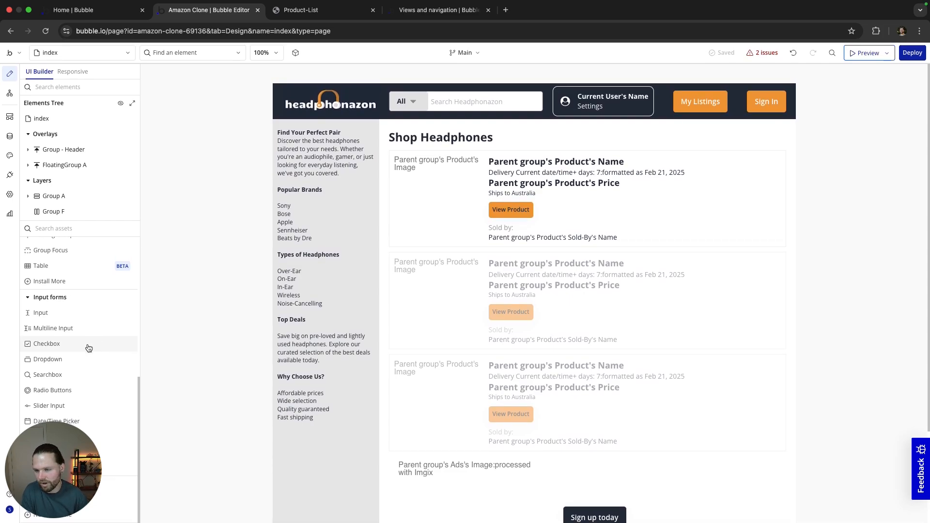
pyautogui.moveTo(55, 477)
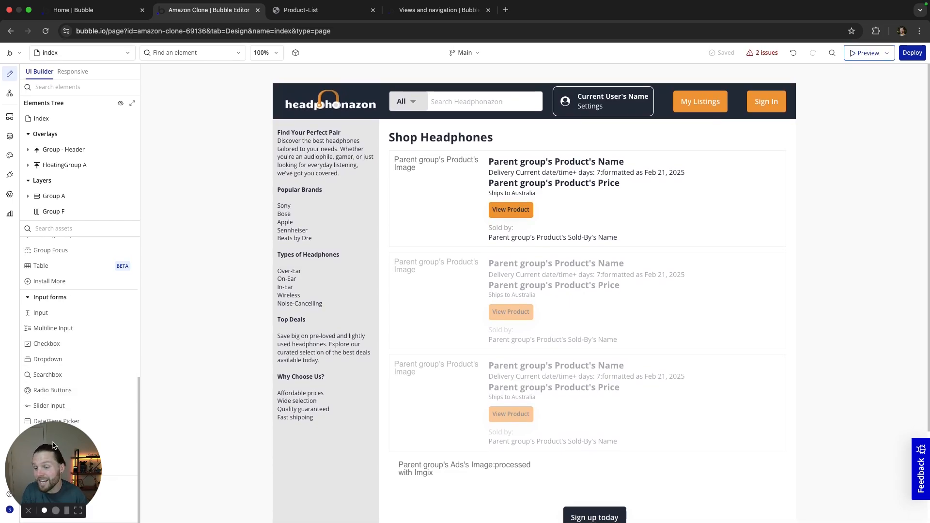
pyautogui.moveTo(55, 477)
pyautogui.mouseDown()
pyautogui.moveTo(175, 466)
pyautogui.moveTo(197, 429)
pyautogui.moveTo(100, 450)
pyautogui.moveTo(133, 448)
pyautogui.moveTo(157, 464)
pyautogui.moveTo(129, 474)
pyautogui.moveTo(47, 474)
pyautogui.mouseUp()
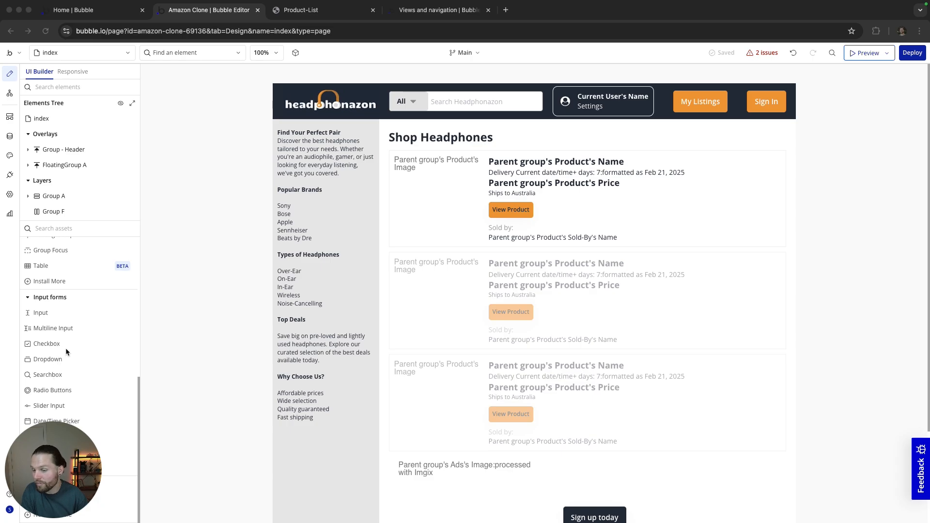
# Switch to Bubble Docs and review the dropdown guidance and recommended alternatives in the "Differences in native and web elements" article.
pyautogui.click(444, 10)
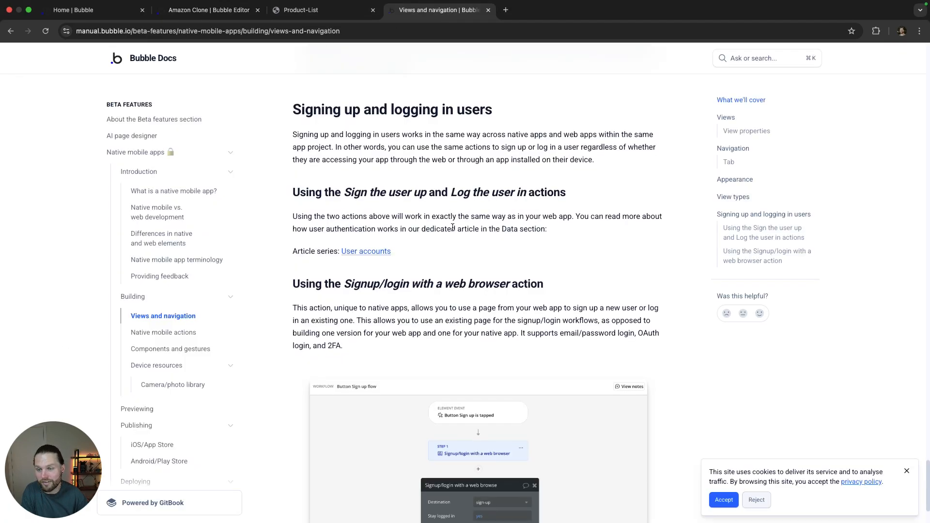
pyautogui.scroll(20, 451, 223)
pyautogui.scroll(10, 402, 244)
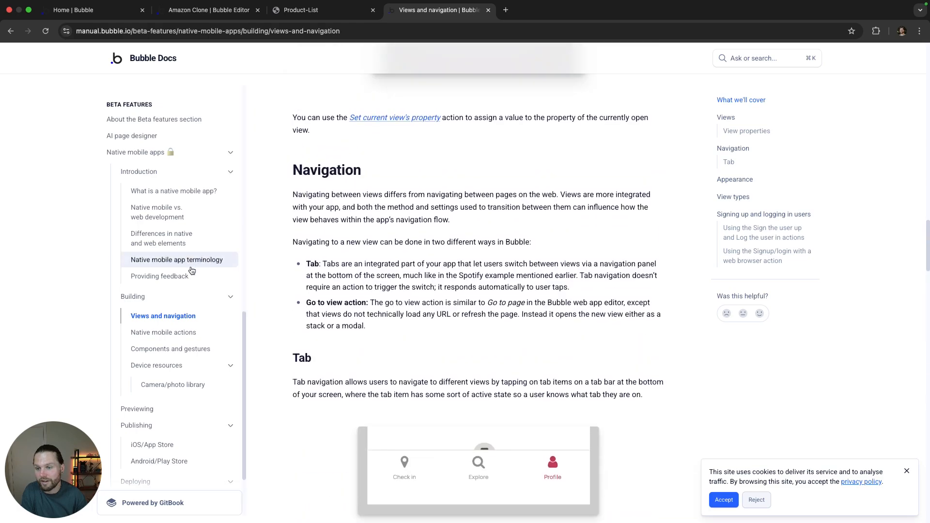
pyautogui.click(162, 237)
pyautogui.scroll(-20, 458, 246)
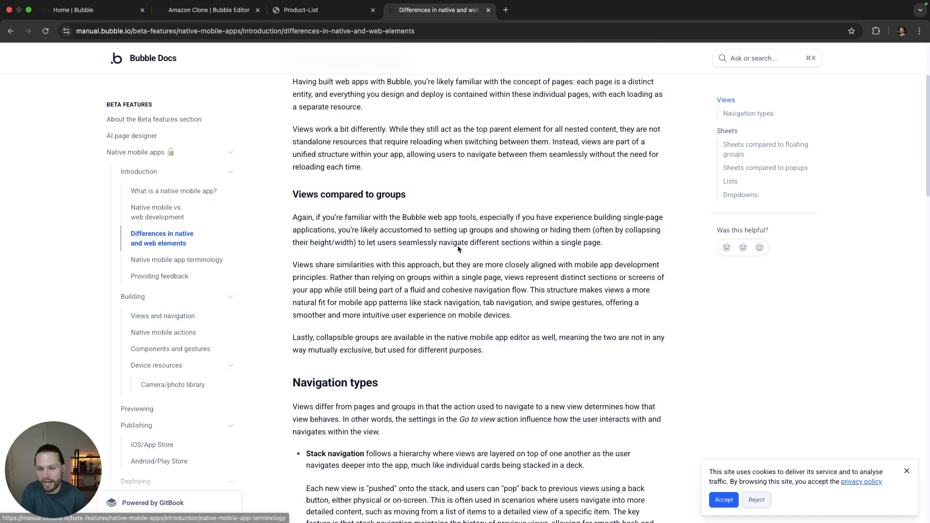
pyautogui.scroll(1, 458, 246)
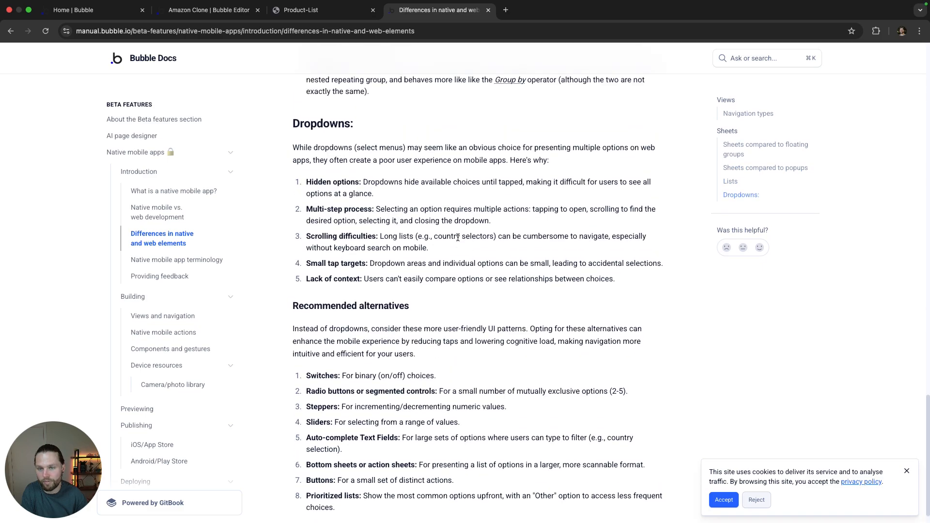
pyautogui.moveTo(291, 145); pyautogui.dragTo(659, 305)
pyautogui.click(517, 324)
# Return to the Bubble editor, open the Home mobile view, and look through its available container and input form elements.
pyautogui.click(209, 10)
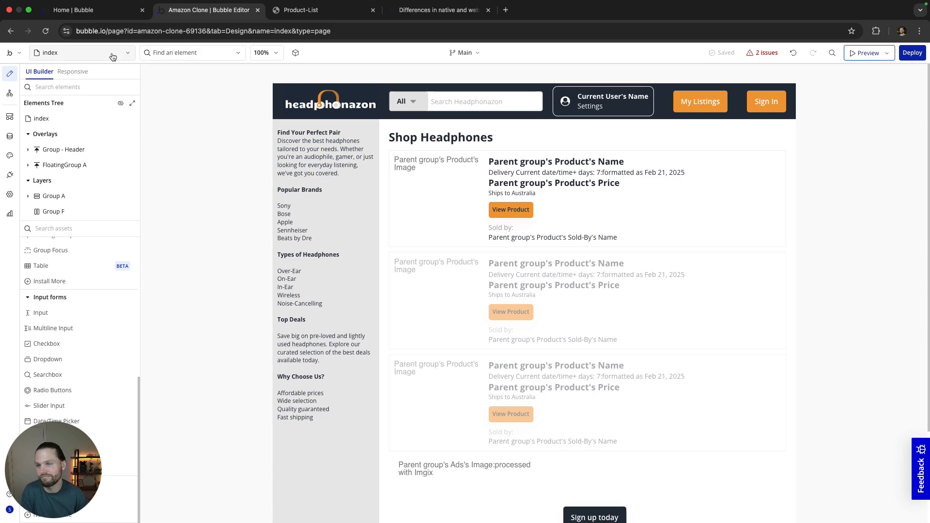
pyautogui.click(83, 52)
pyautogui.click(46, 90)
pyautogui.scroll(-1, 88, 255)
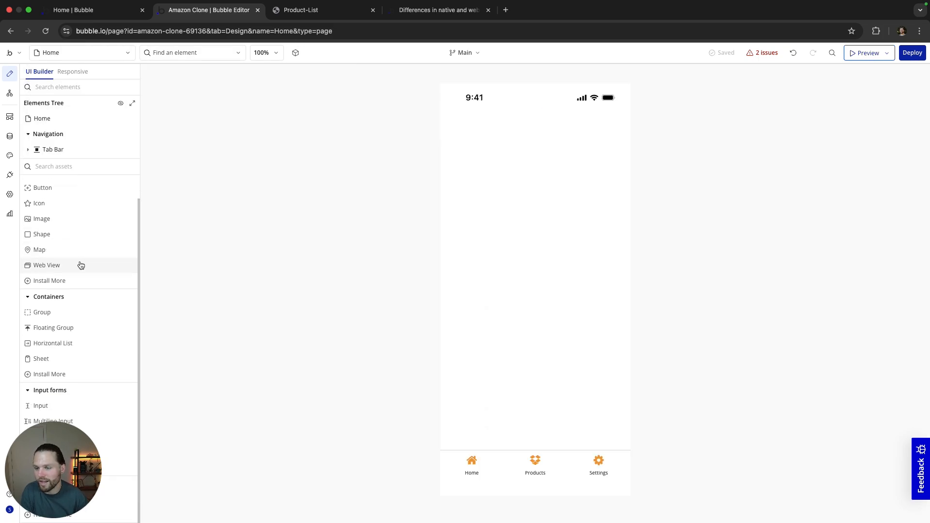
pyautogui.moveTo(53, 454); pyautogui.dragTo(92, 452)
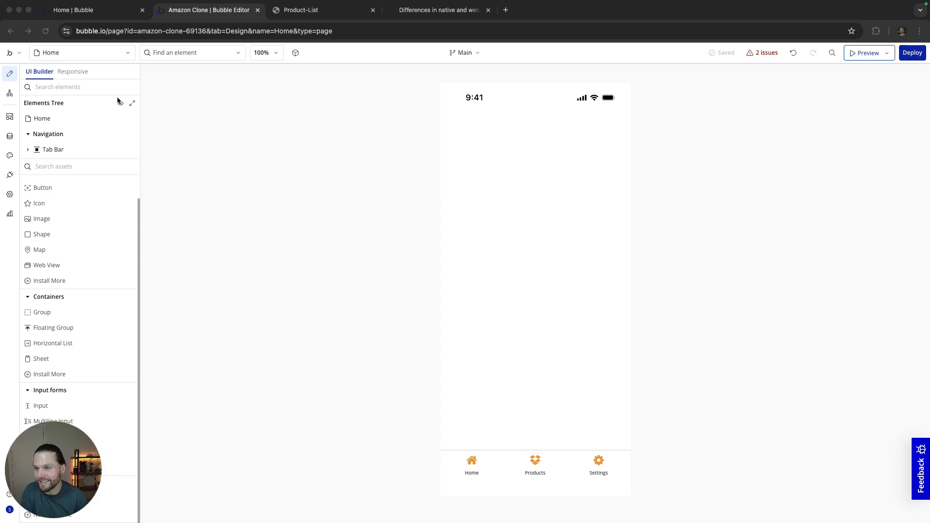
# Open the index web page and examine its full set of input form elements.
pyautogui.click(117, 52)
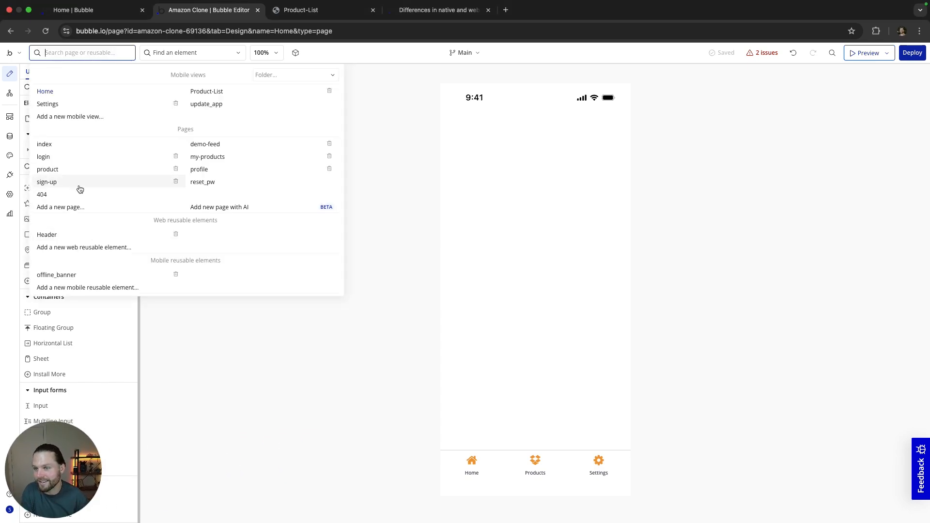
pyautogui.click(68, 145)
pyautogui.scroll(-10, 79, 358)
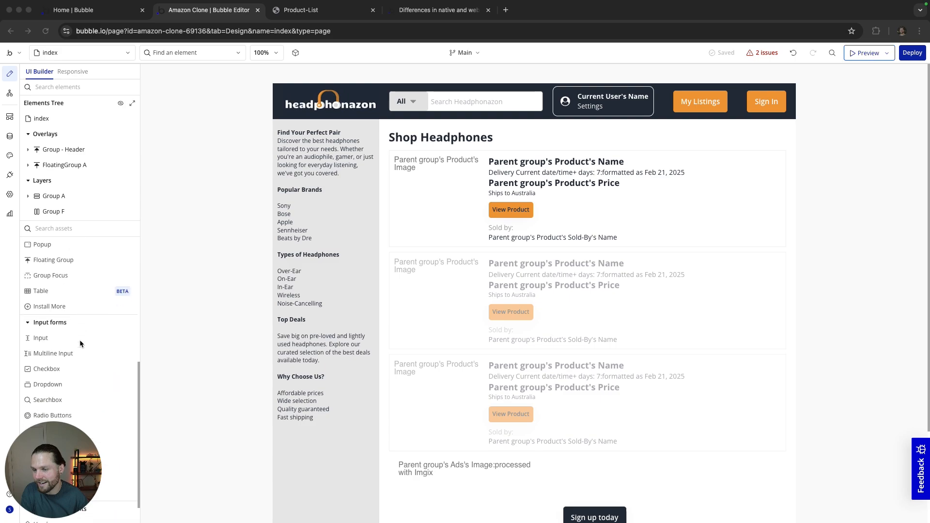
pyautogui.moveTo(48, 451); pyautogui.dragTo(204, 425)
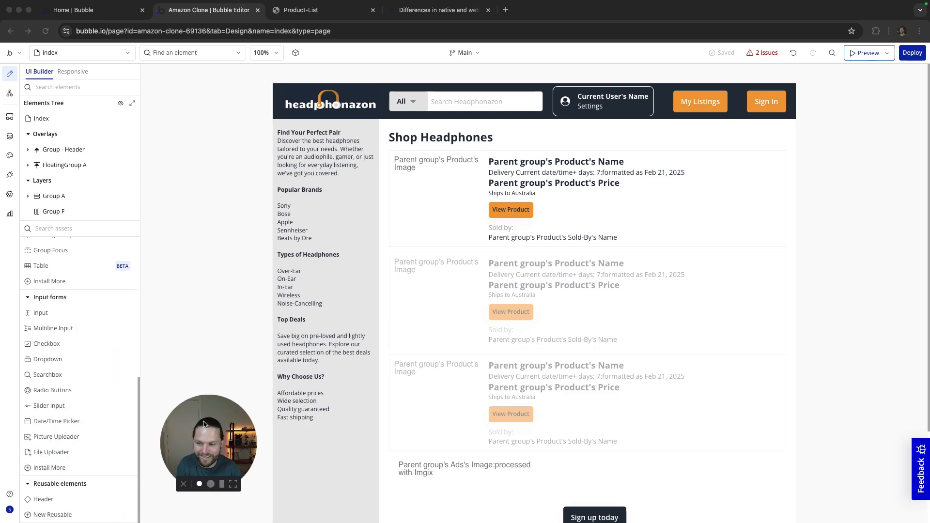
pyautogui.moveTo(204, 425); pyautogui.dragTo(206, 424)
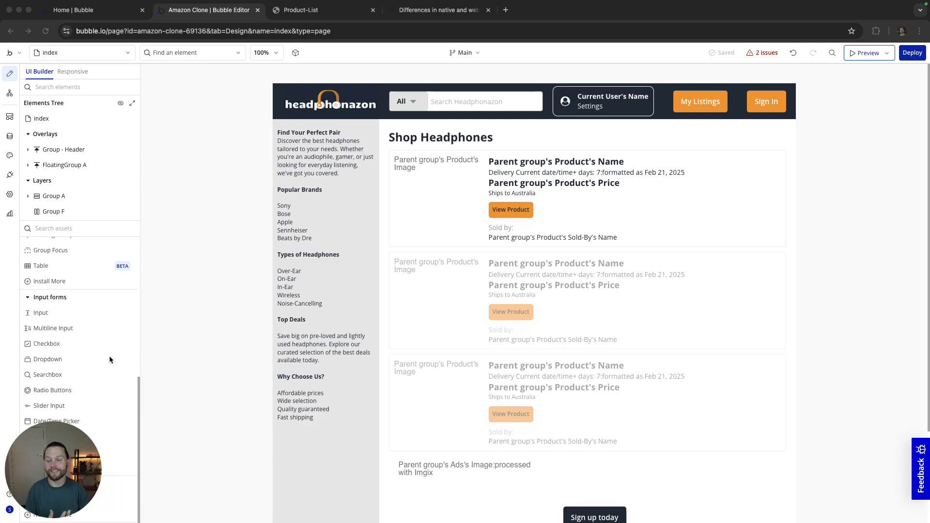
# Compare the index page's visual elements with those offered in the Home mobile view.
pyautogui.scroll(10, 109, 356)
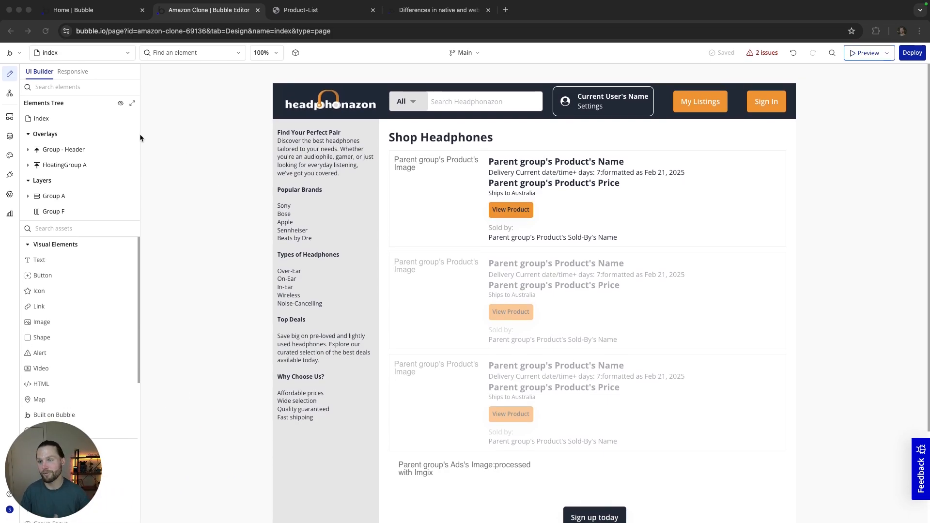
pyautogui.click(114, 56)
pyautogui.click(87, 90)
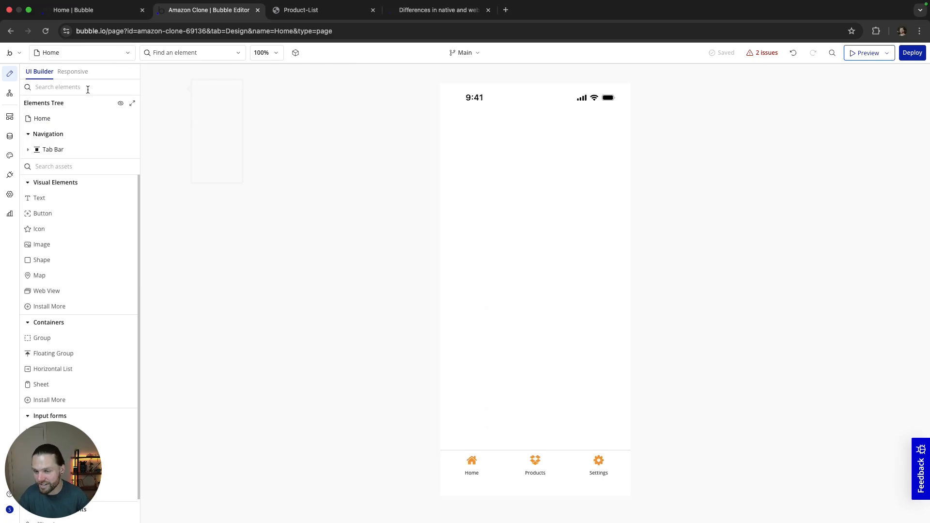